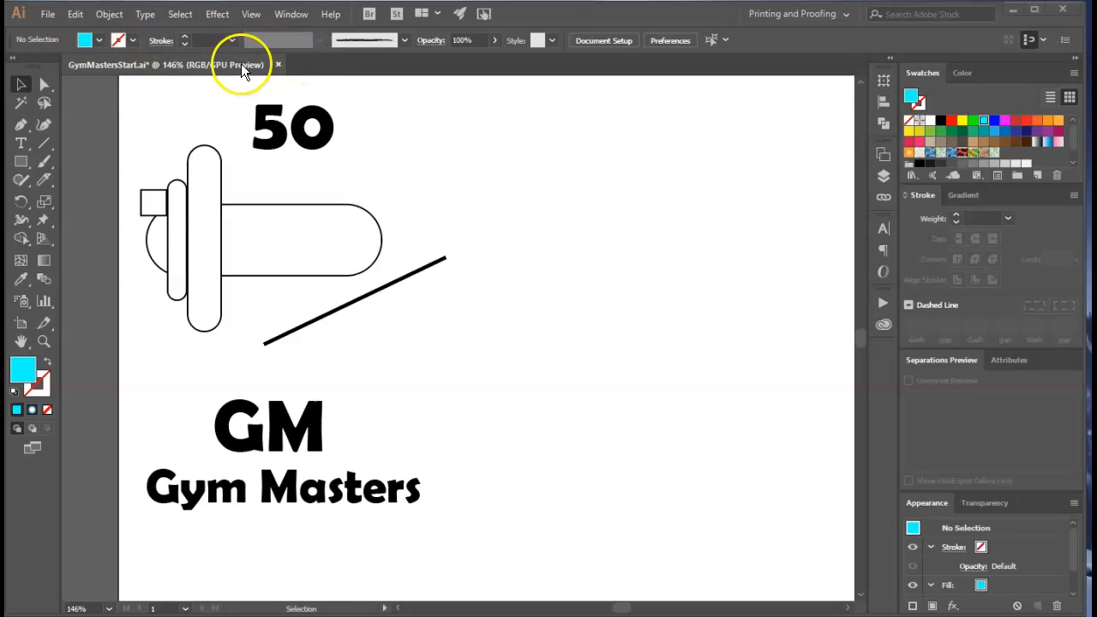
Save and close GymMastersStart.ai, and reopen it from the recent files
{"action": "left_click", "coordinate": [41, 19]}
{"action": "left_click", "coordinate": [76, 138]}
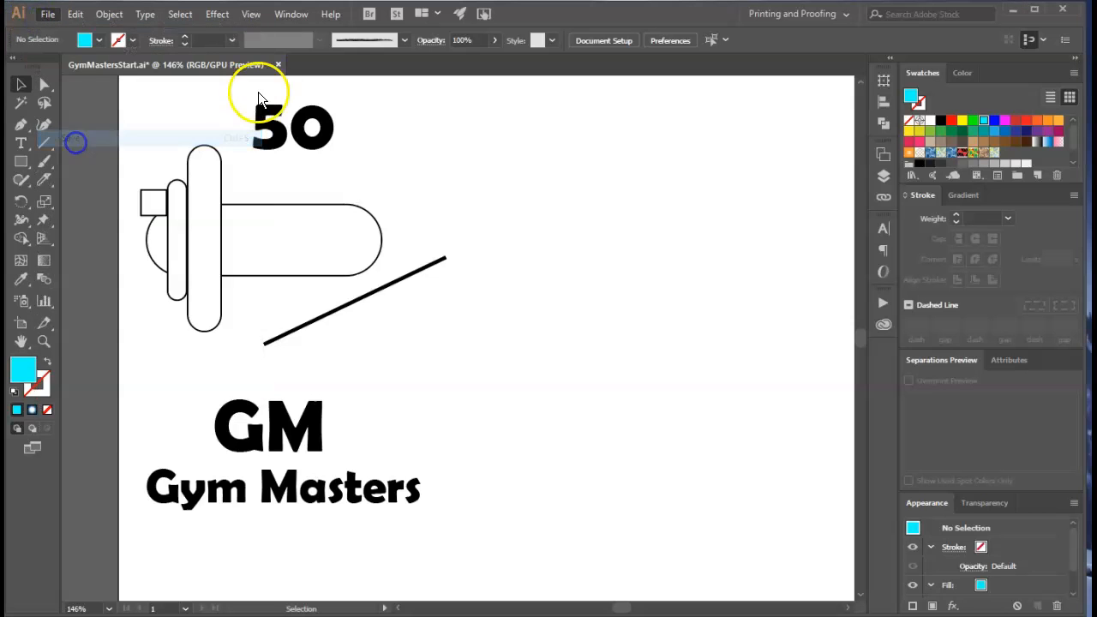
{"action": "left_click", "coordinate": [278, 66]}
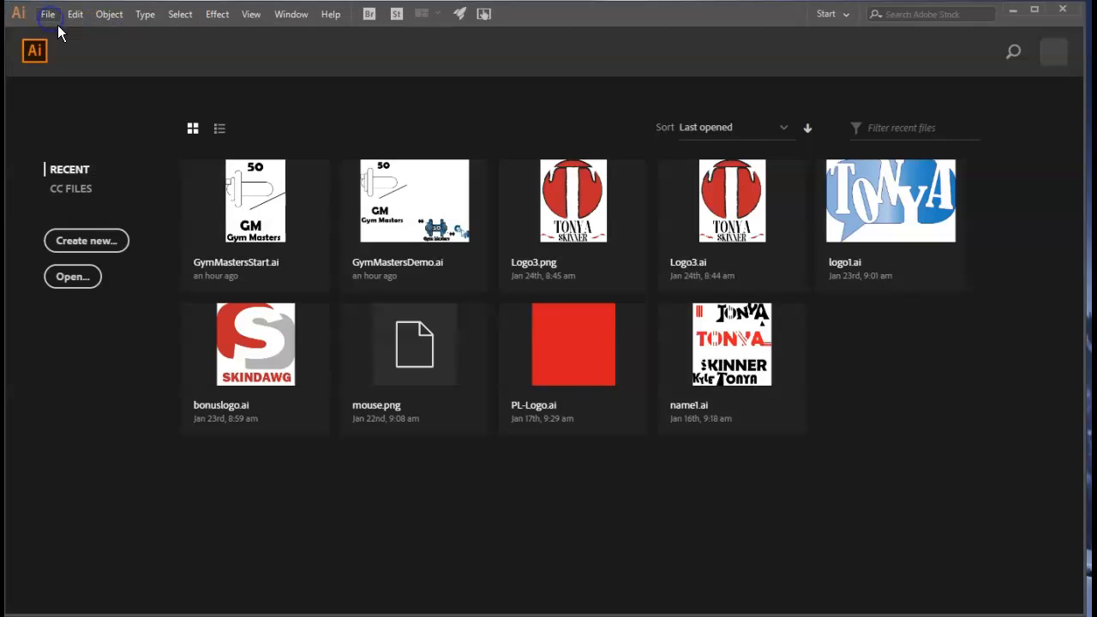
{"action": "left_click", "coordinate": [270, 221]}
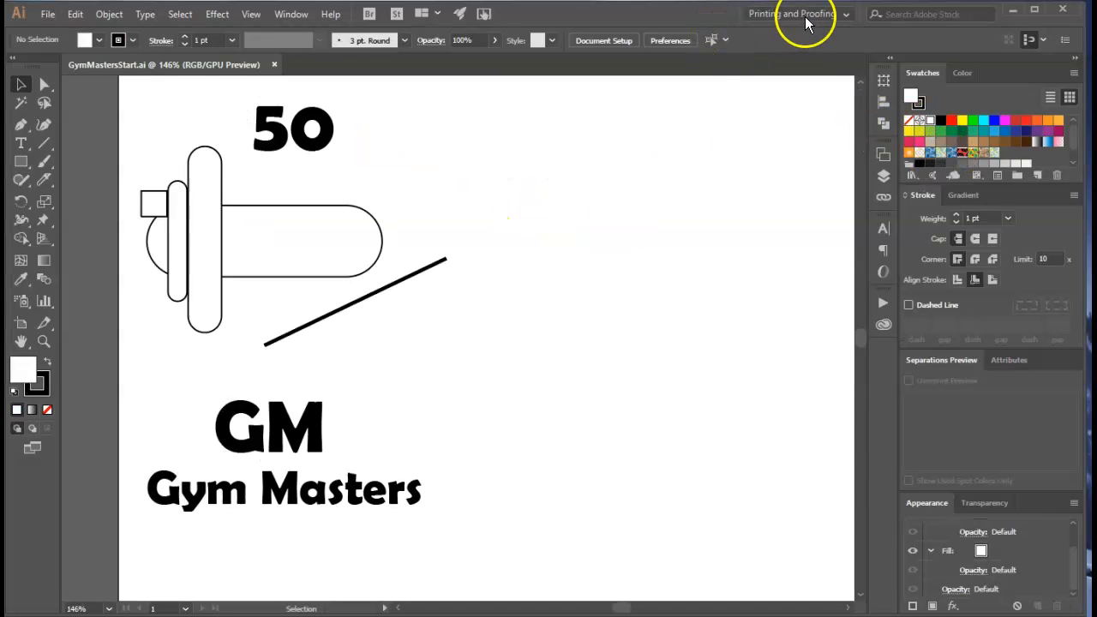
Reset the Printing and Proofing workspace, keeping the tools in a double column
{"action": "left_click", "coordinate": [804, 14]}
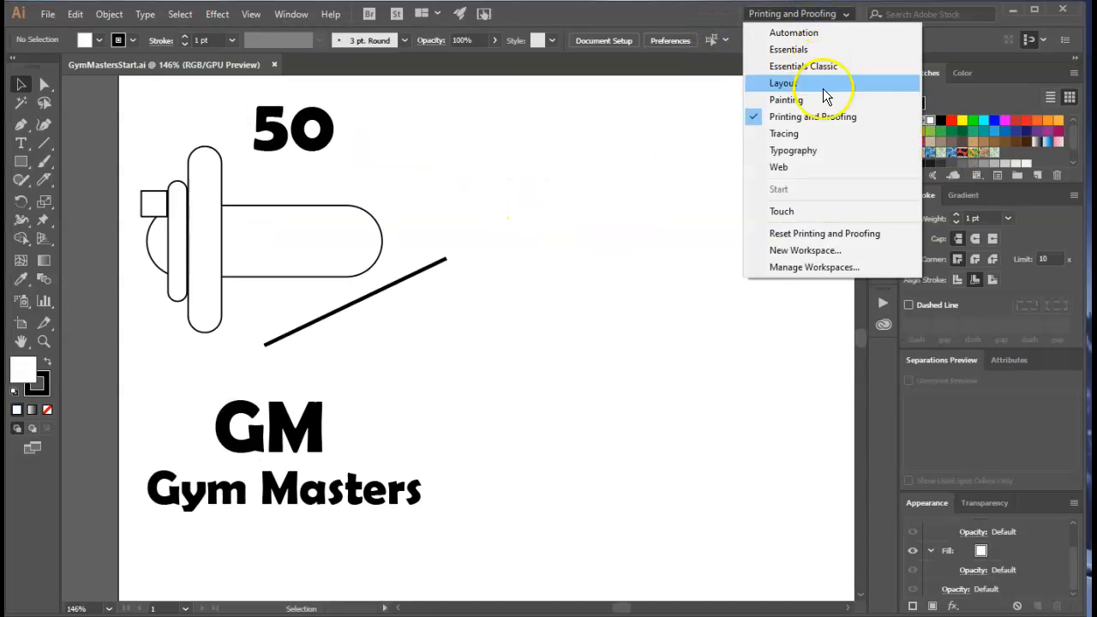
{"action": "left_click", "coordinate": [809, 234]}
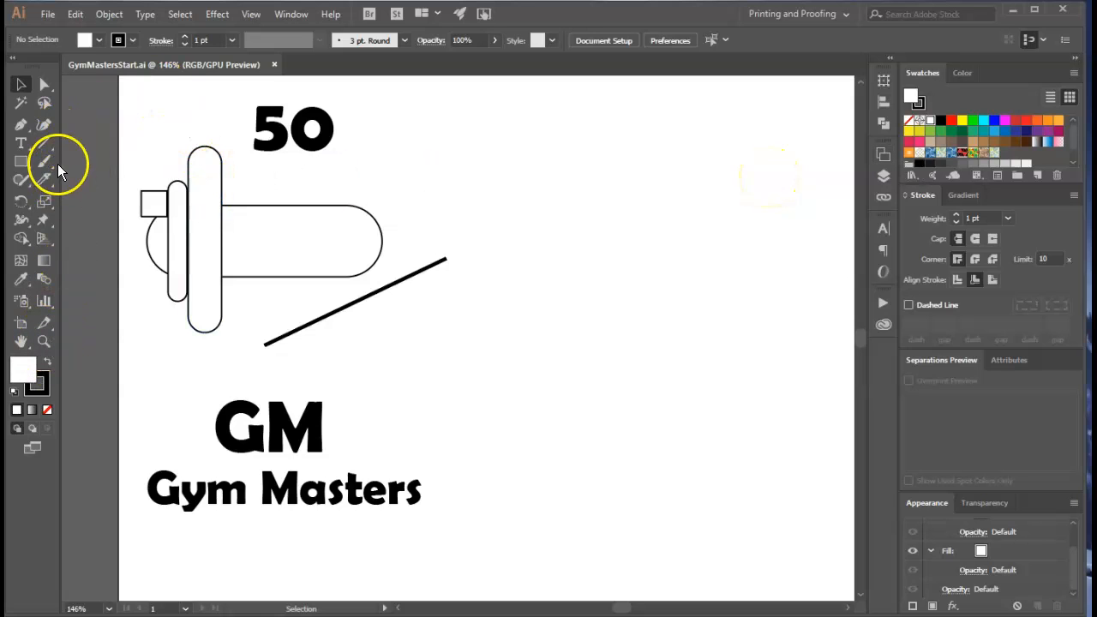
{"action": "left_click", "coordinate": [15, 64]}
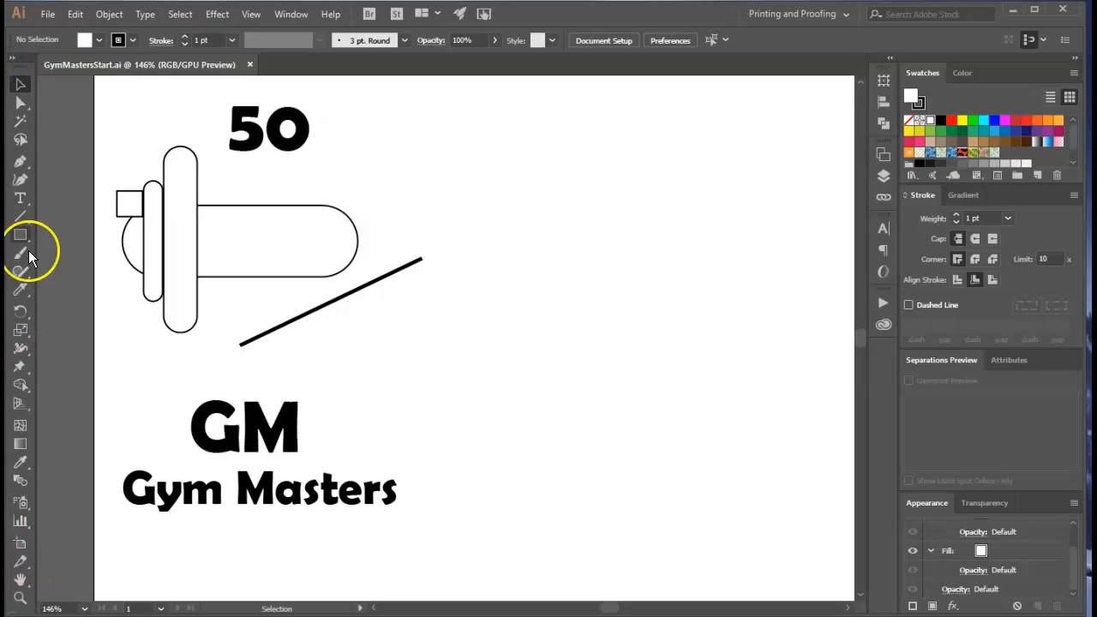
{"action": "left_click", "coordinate": [12, 57]}
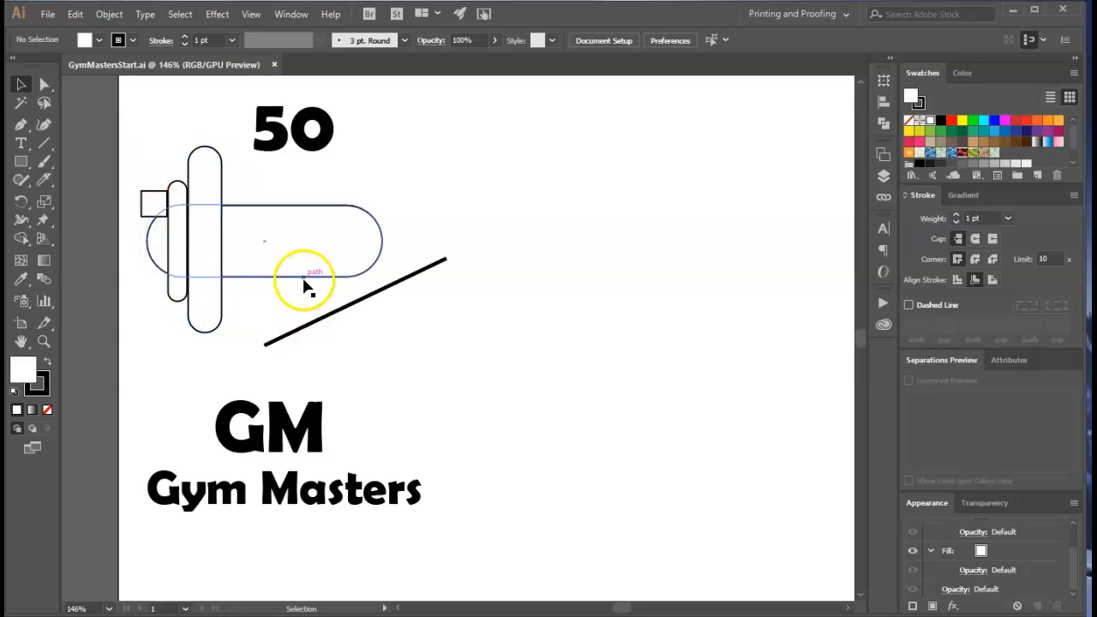
Move the diagonal line down and right, clear of the dumbbell shapes, and shift the 50 text slightly up and right
{"action": "left_click_drag", "start_coordinate": [316, 323], "coordinate": [423, 409]}
{"action": "left_click_drag", "start_coordinate": [300, 153], "coordinate": [318, 134]}
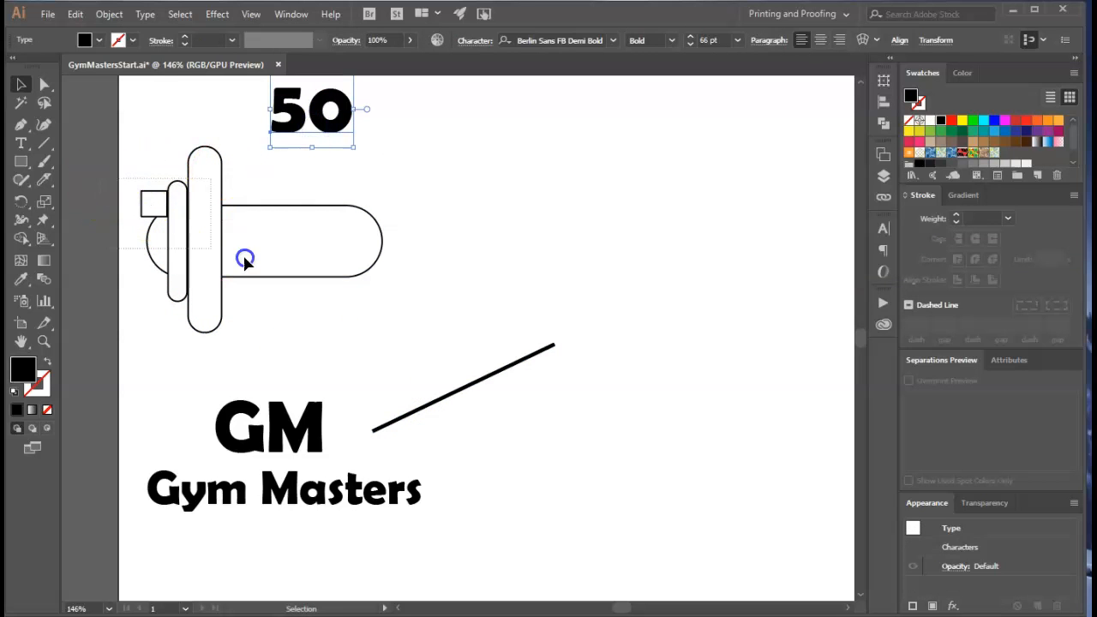
With Shape Builder, merge the dumbbell's large plate with the handle and combine the small plate's segments into one piece
{"action": "left_click_drag", "start_coordinate": [403, 298], "coordinate": [403, 297]}
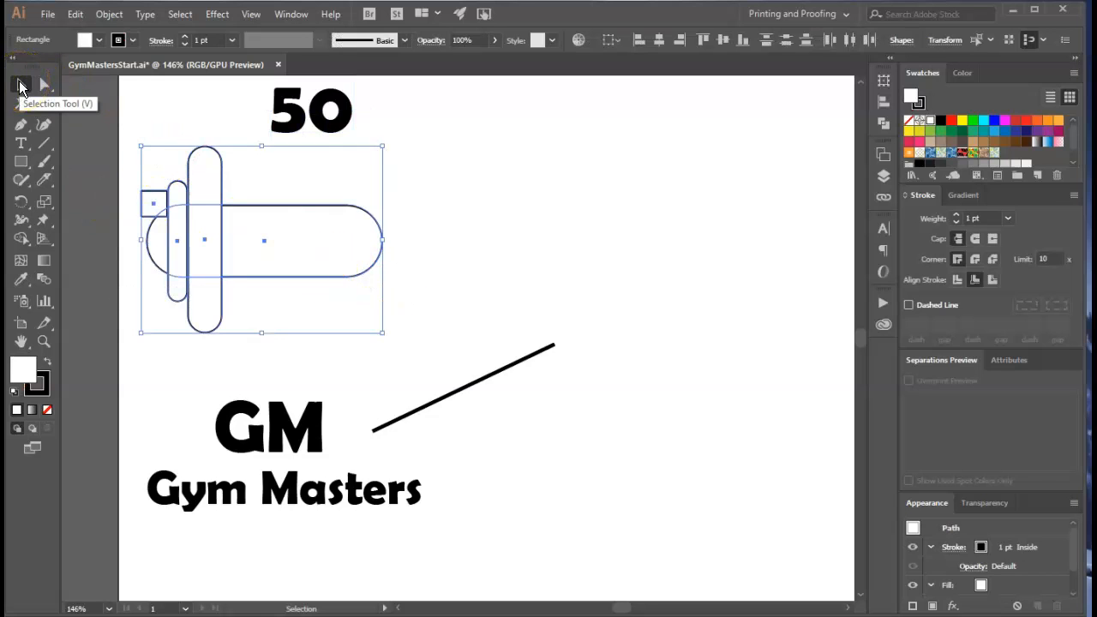
{"action": "left_click", "coordinate": [22, 239]}
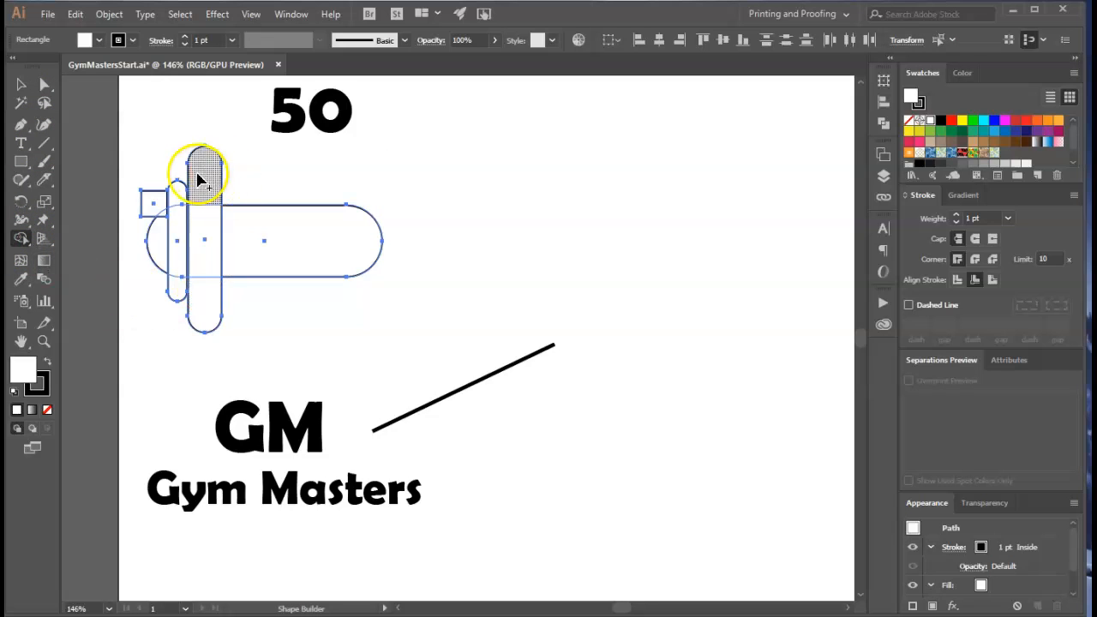
{"action": "left_click_drag", "start_coordinate": [206, 187], "coordinate": [204, 319]}
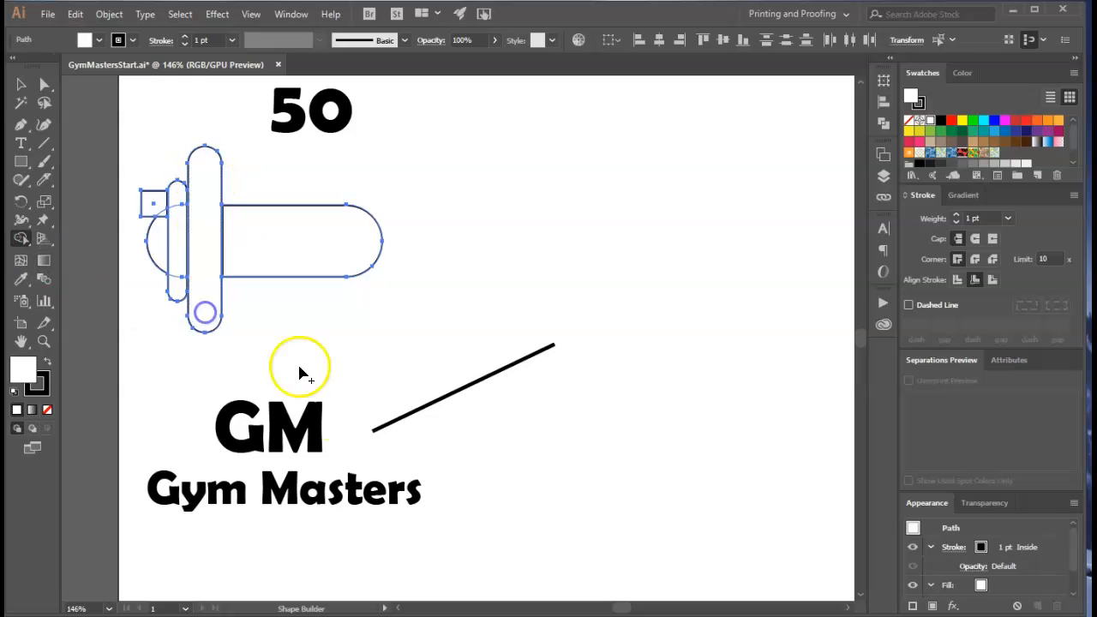
{"action": "left_click_drag", "start_coordinate": [282, 258], "coordinate": [216, 259]}
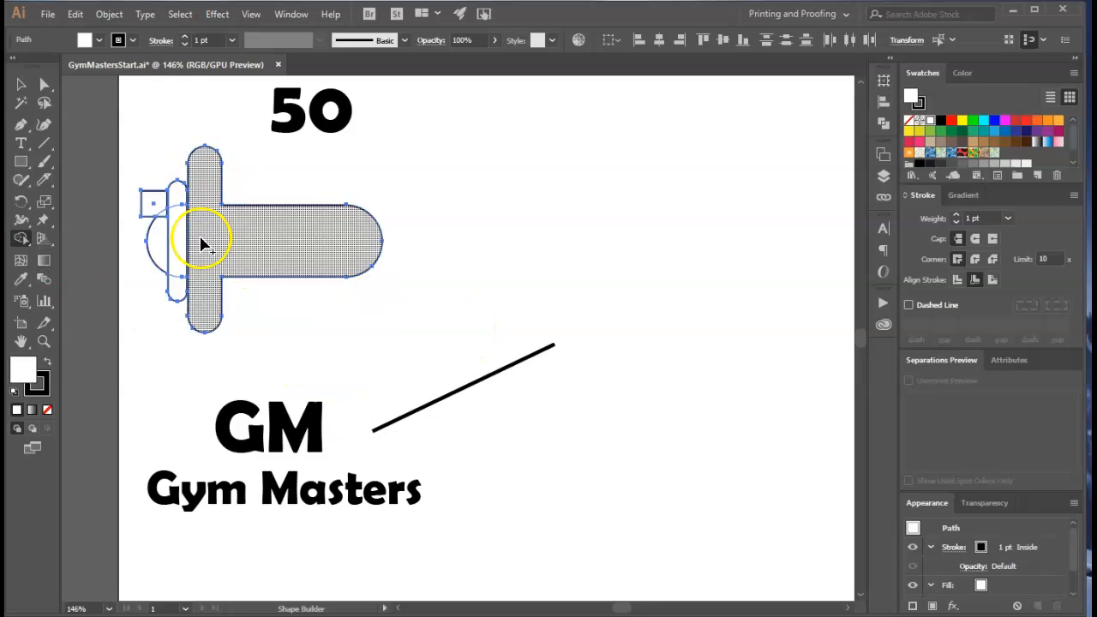
{"action": "left_click_drag", "start_coordinate": [179, 195], "coordinate": [177, 294]}
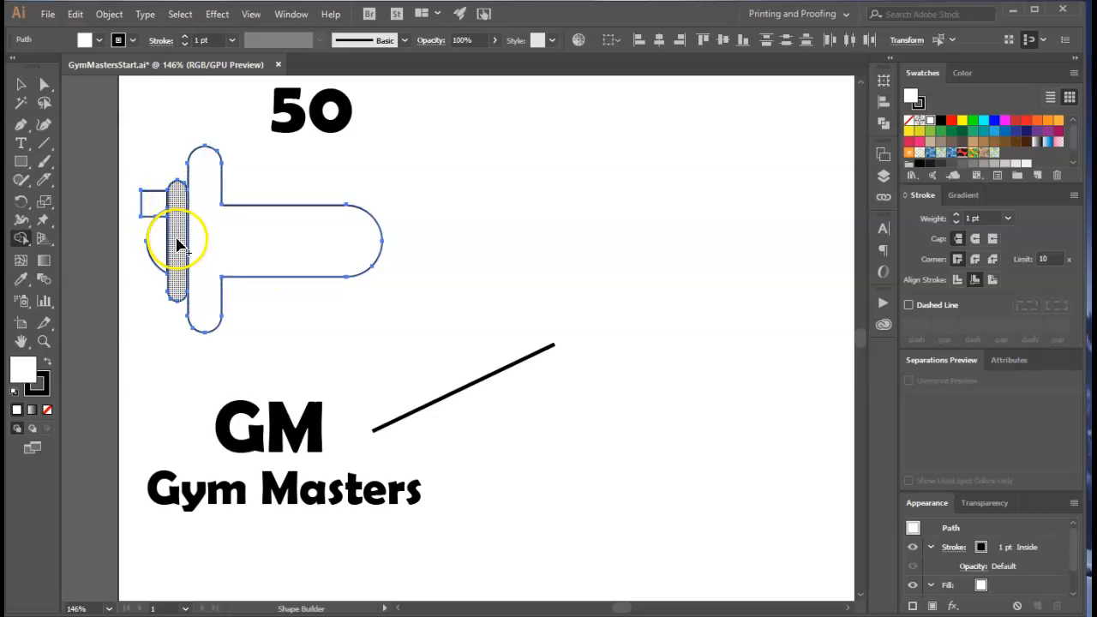
{"action": "left_click_drag", "start_coordinate": [277, 245], "coordinate": [186, 243]}
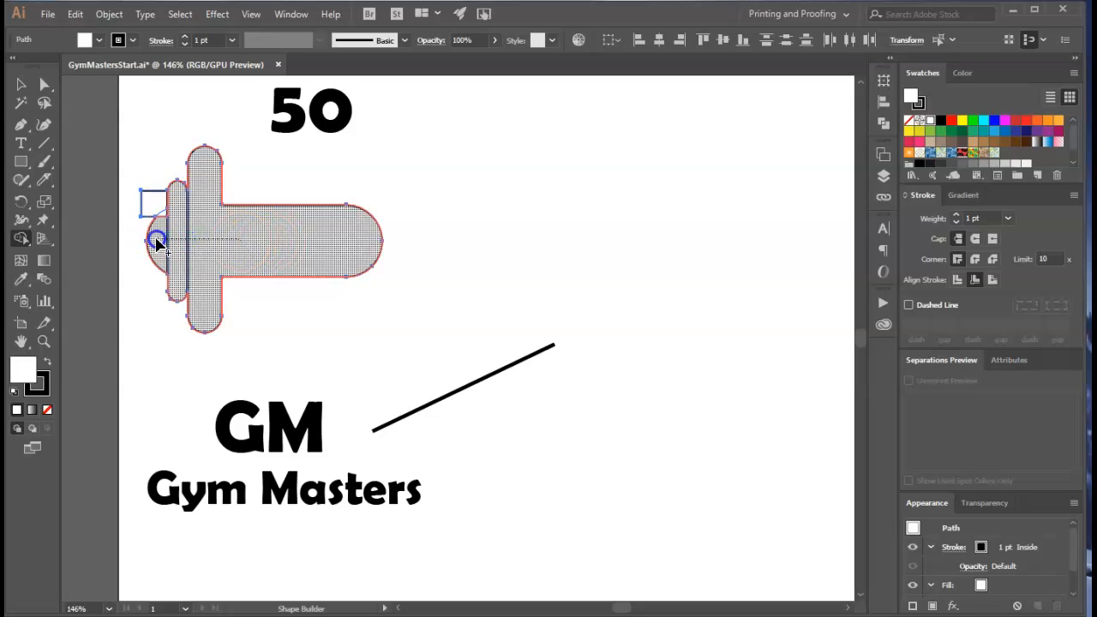
{"action": "left_click_drag", "start_coordinate": [163, 220], "coordinate": [164, 215]}
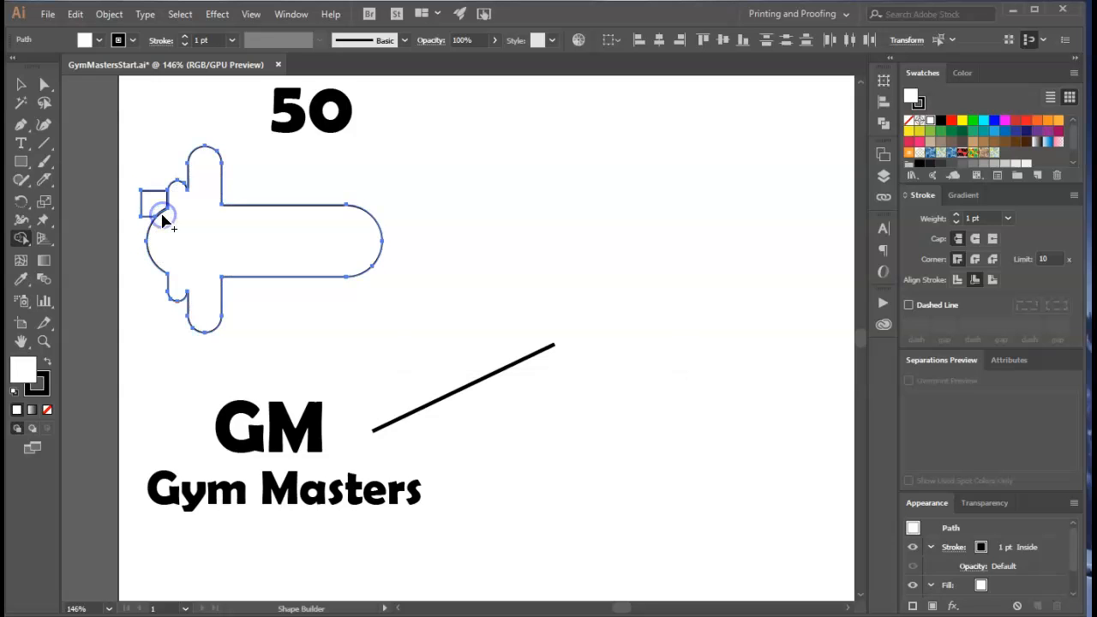
{"action": "left_click", "coordinate": [156, 206]}
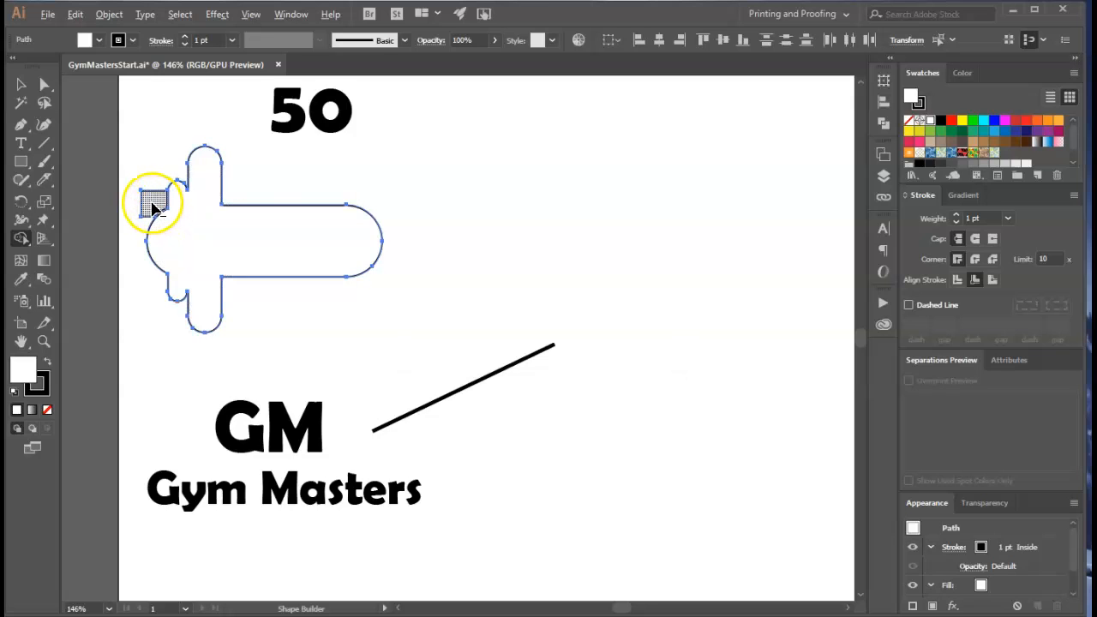
{"action": "left_click", "coordinate": [155, 208], "text": "alt"}
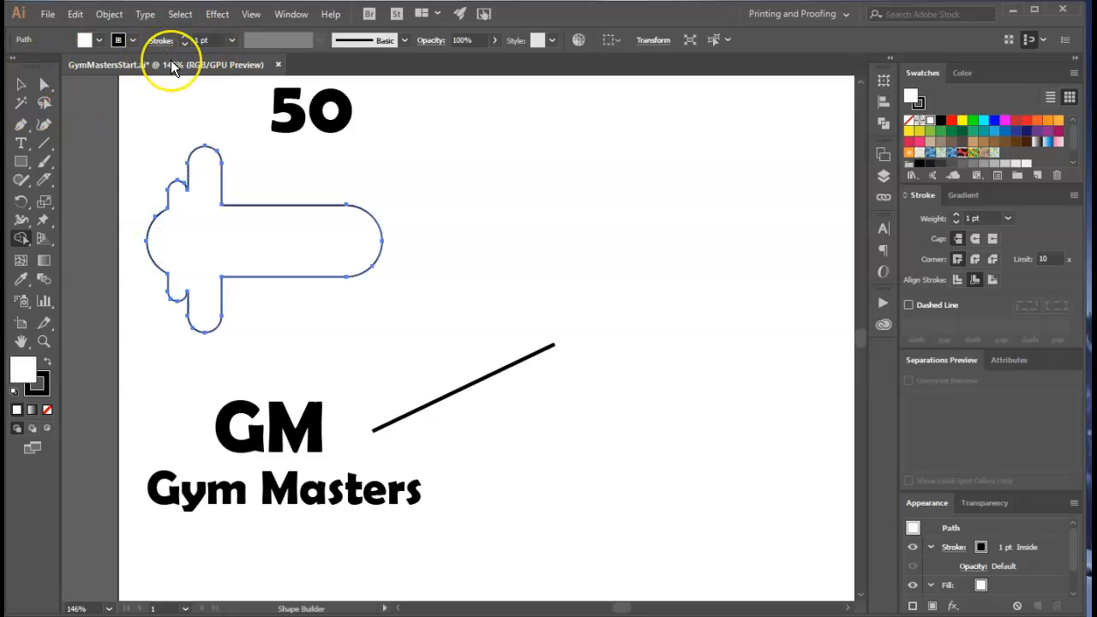
{"action": "left_click", "coordinate": [248, 189]}
{"action": "key", "text": "ctrl+z"}
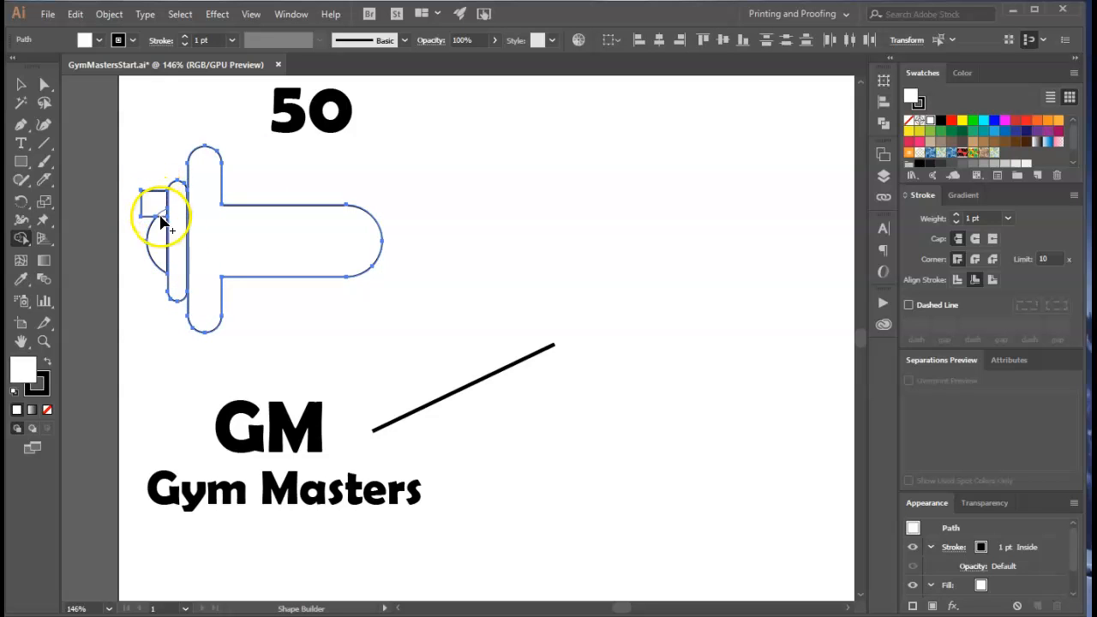
With Shape Builder, remove the small square including its overlap with the rounded end, and merge the remaining dumbbell pieces into one shape
{"action": "left_click", "coordinate": [157, 206]}
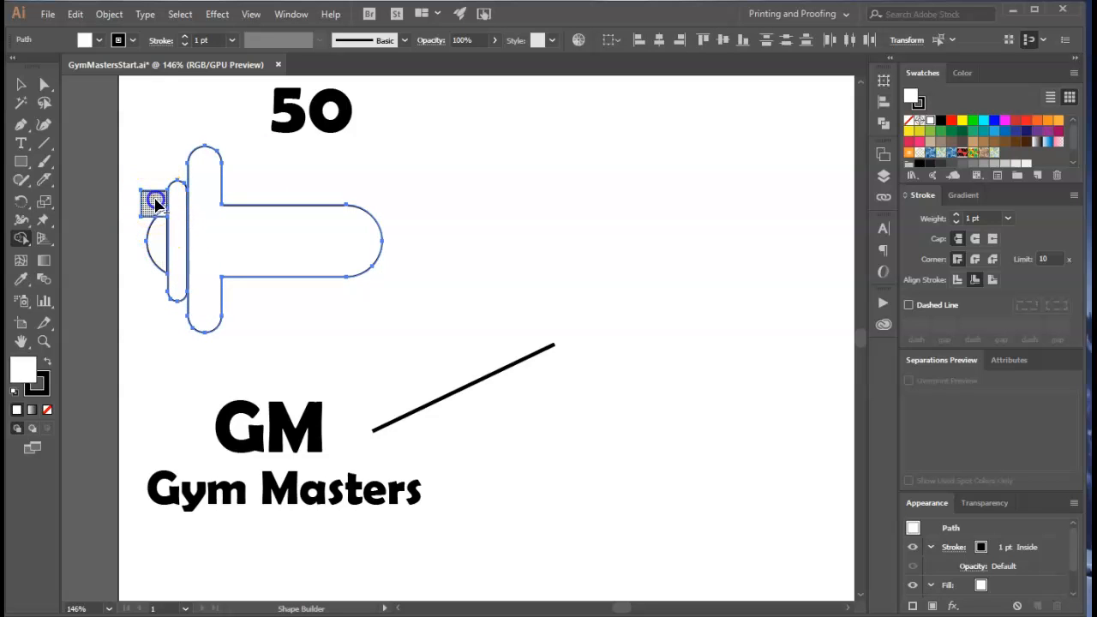
{"action": "left_click", "coordinate": [164, 214], "text": "alt"}
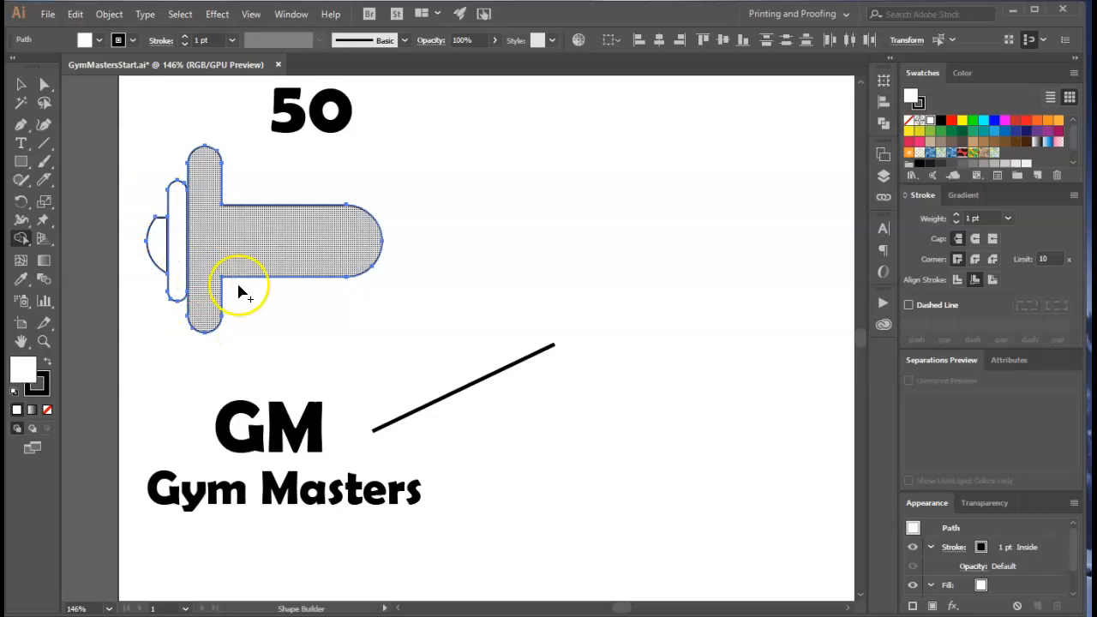
{"action": "left_click_drag", "start_coordinate": [228, 255], "coordinate": [156, 245]}
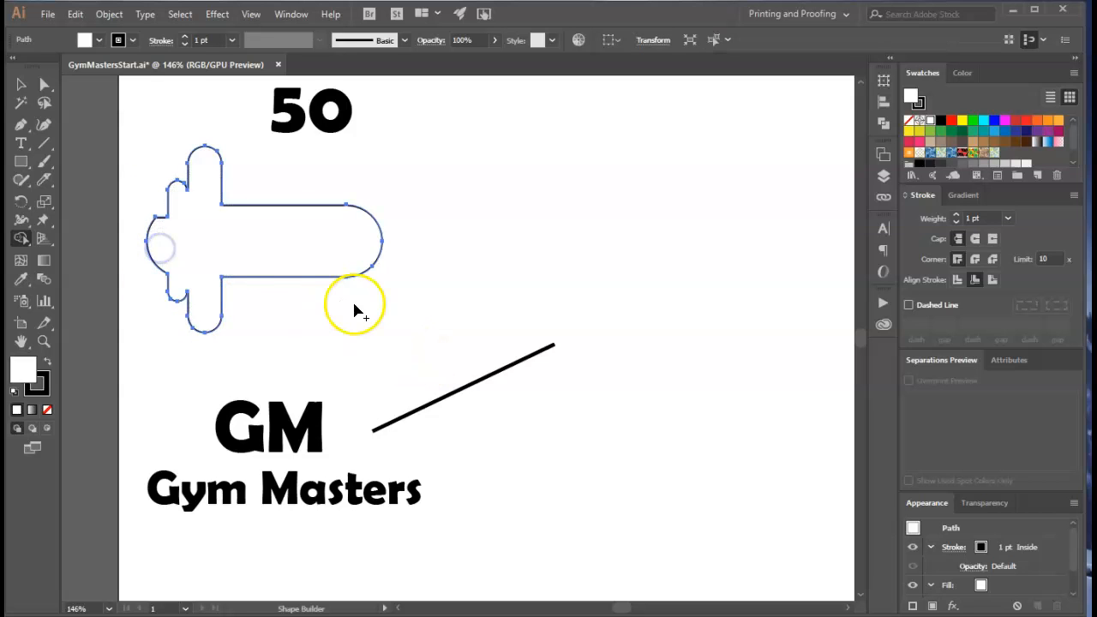
{"action": "left_click", "coordinate": [21, 88]}
{"action": "left_click", "coordinate": [527, 218]}
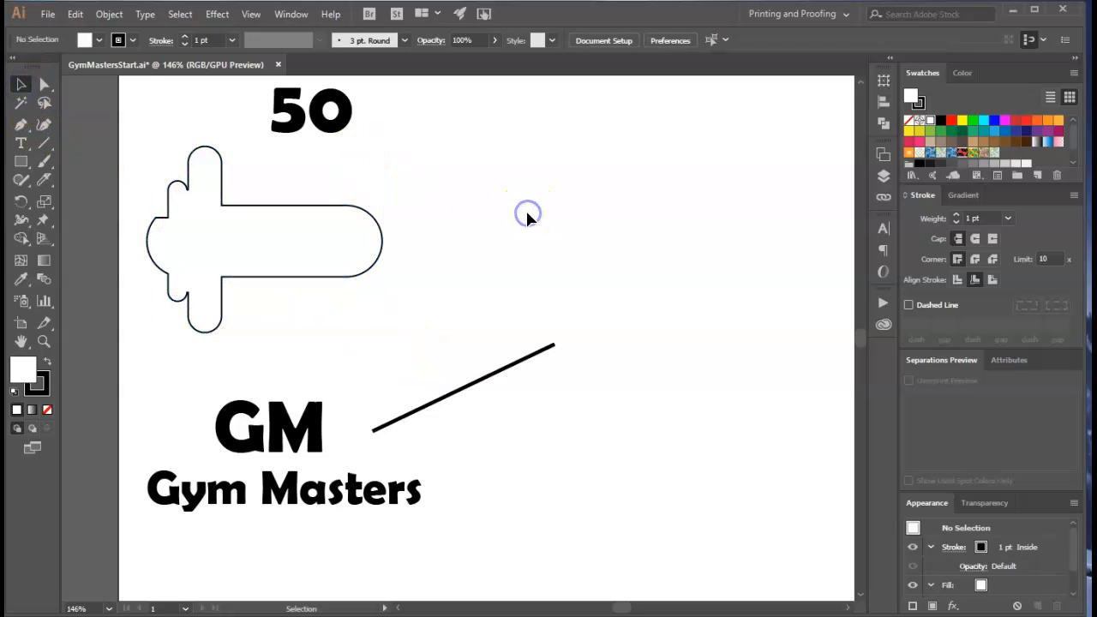
Create a reflected copy of the merged dumbbell shape across the vertical axis
{"action": "left_click", "coordinate": [220, 249]}
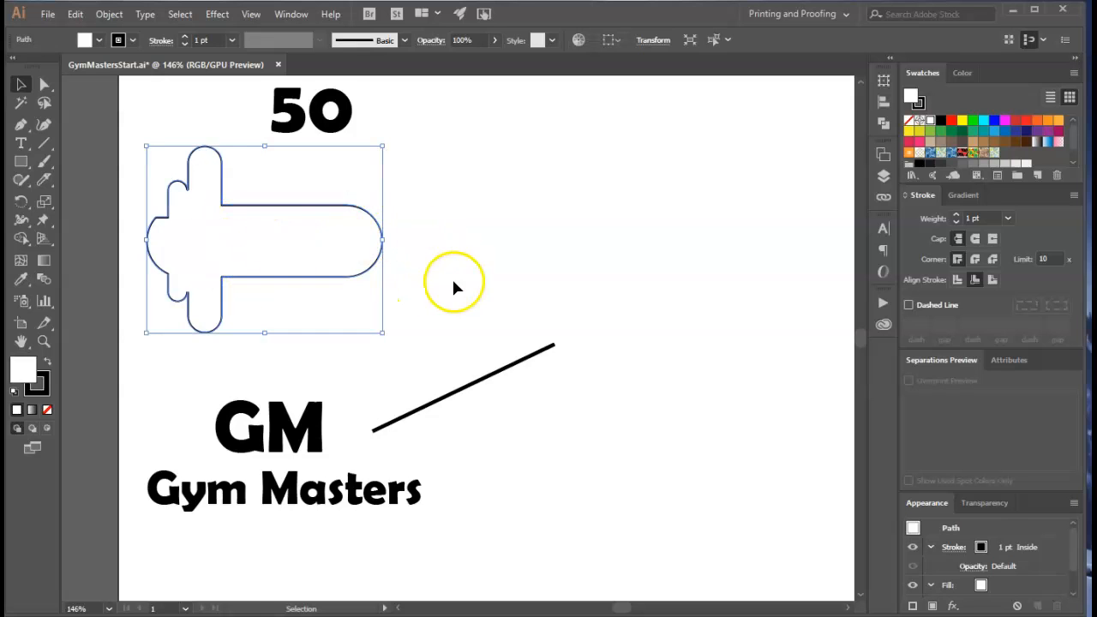
{"action": "right_click", "coordinate": [244, 240]}
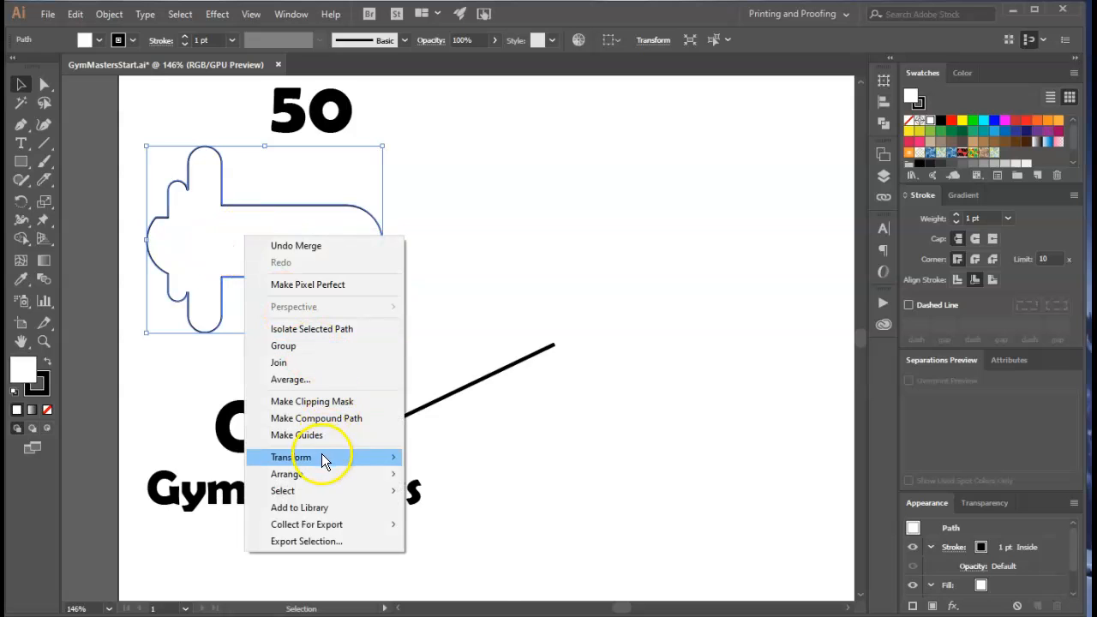
{"action": "mouse_move", "coordinate": [323, 460]}
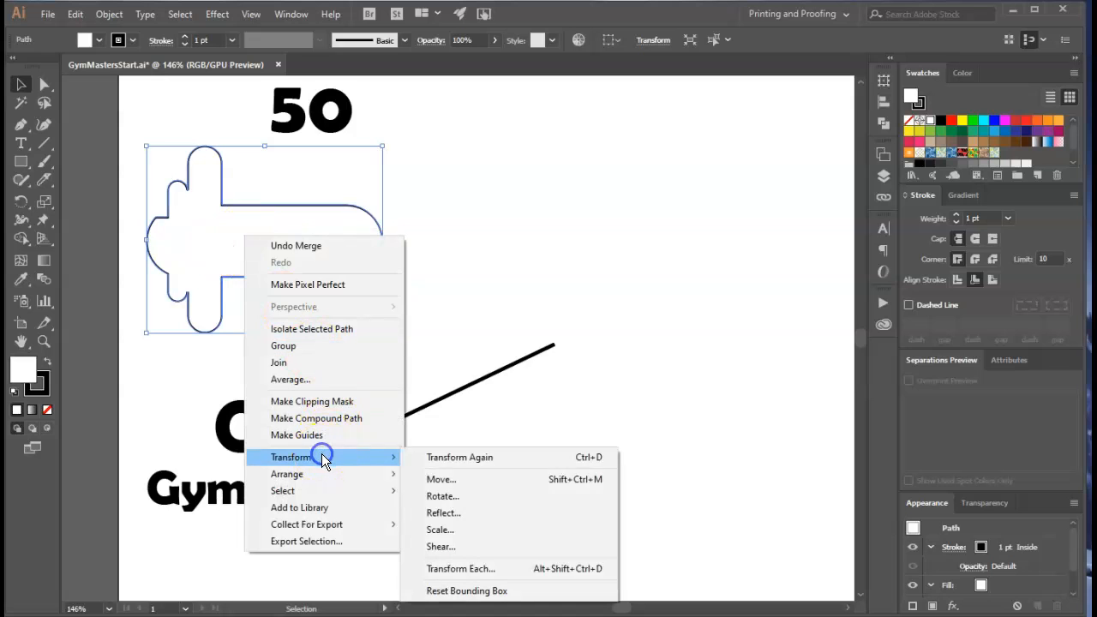
{"action": "left_click", "coordinate": [443, 515]}
{"action": "left_click_drag", "start_coordinate": [245, 248], "coordinate": [605, 148]}
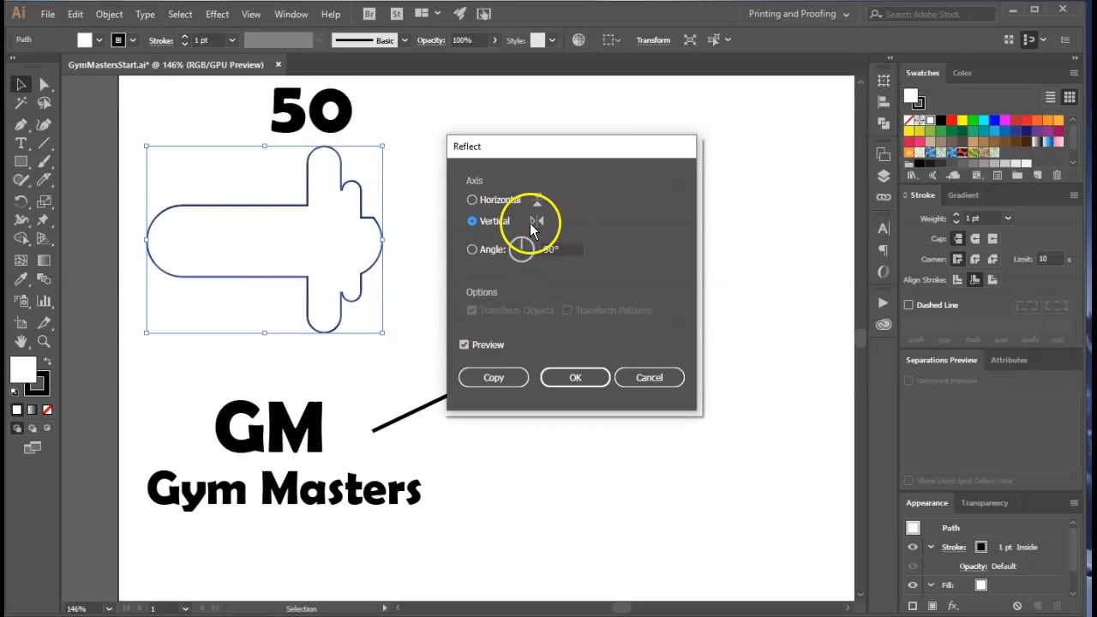
{"action": "left_click", "coordinate": [497, 378]}
{"action": "left_click", "coordinate": [514, 283]}
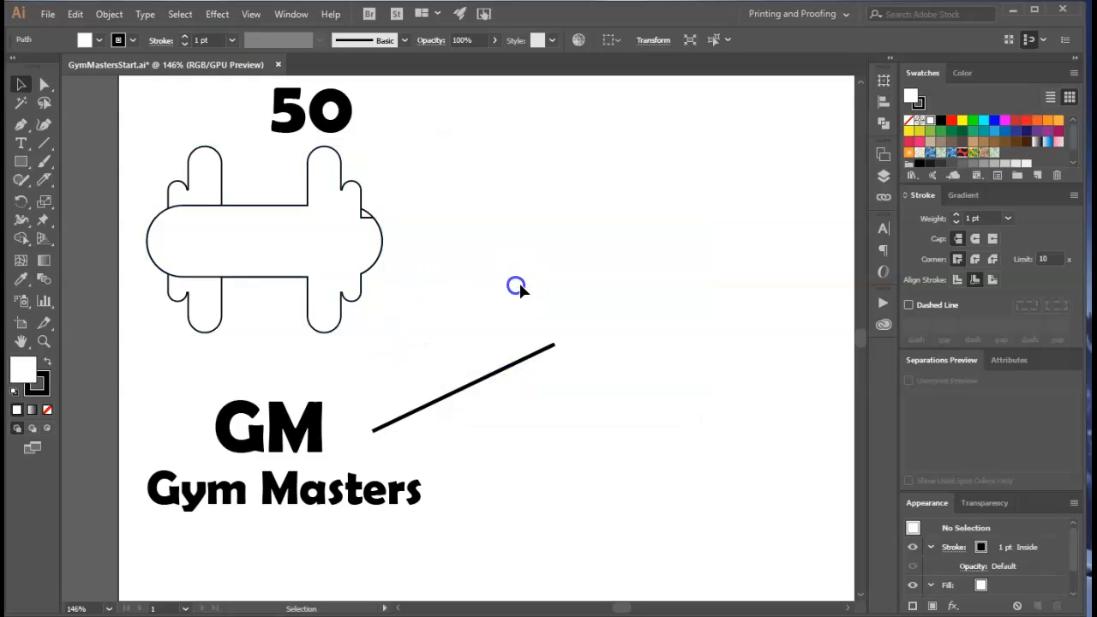
Unite the original and the reflected dumbbell shapes into a single outline with Pathfinder
{"action": "left_click", "coordinate": [322, 254]}
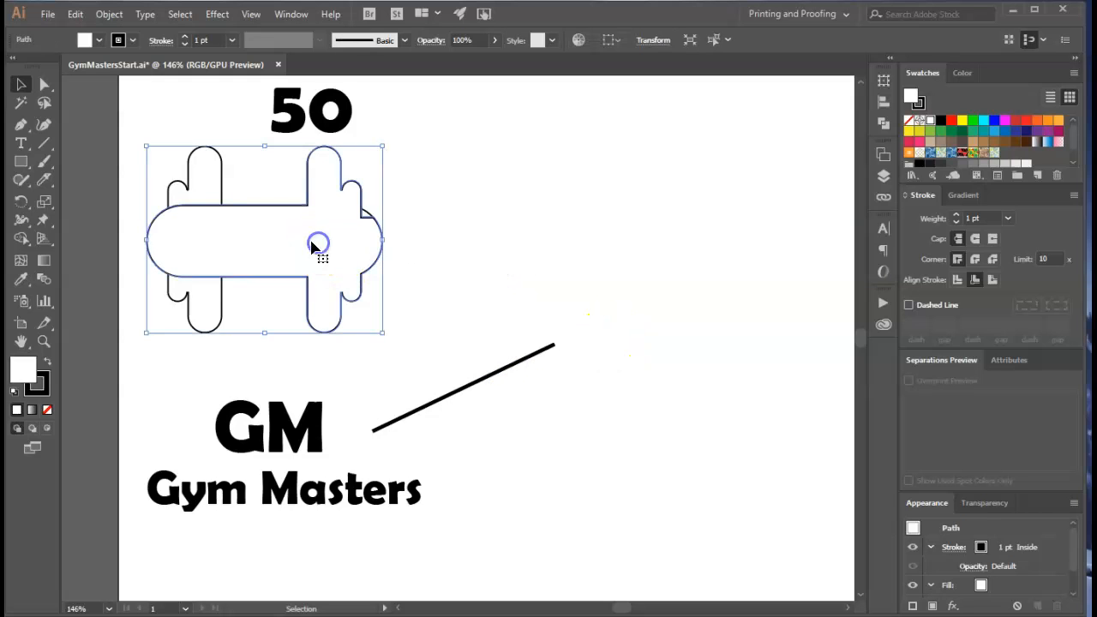
{"action": "left_click", "coordinate": [184, 184]}
{"action": "left_click", "coordinate": [177, 377]}
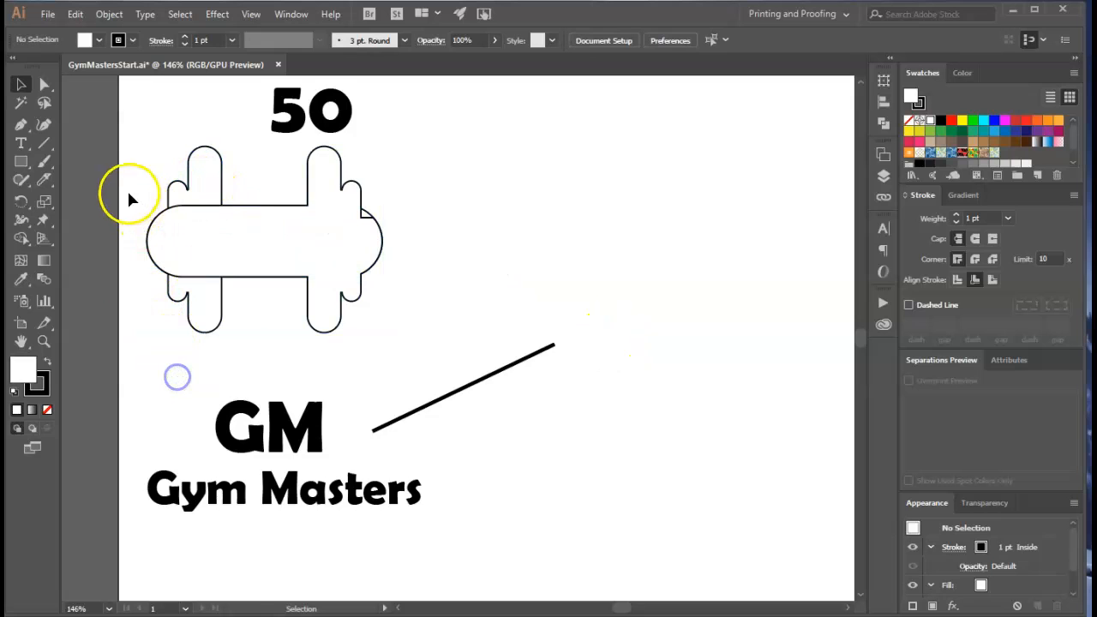
{"action": "left_click_drag", "start_coordinate": [385, 287], "coordinate": [387, 289]}
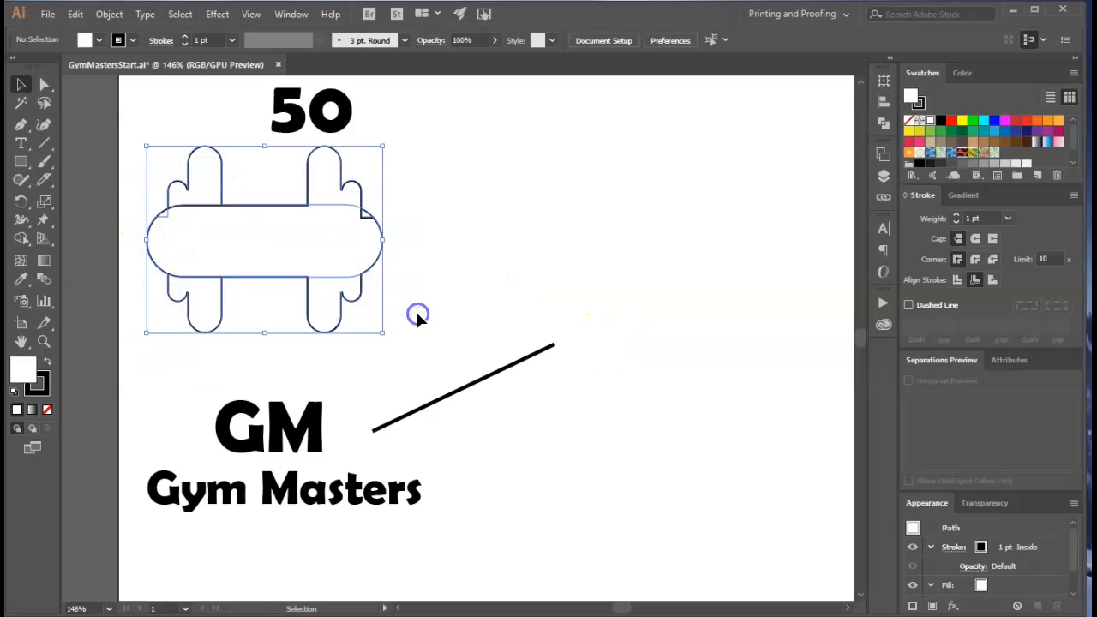
{"action": "left_click", "coordinate": [884, 123]}
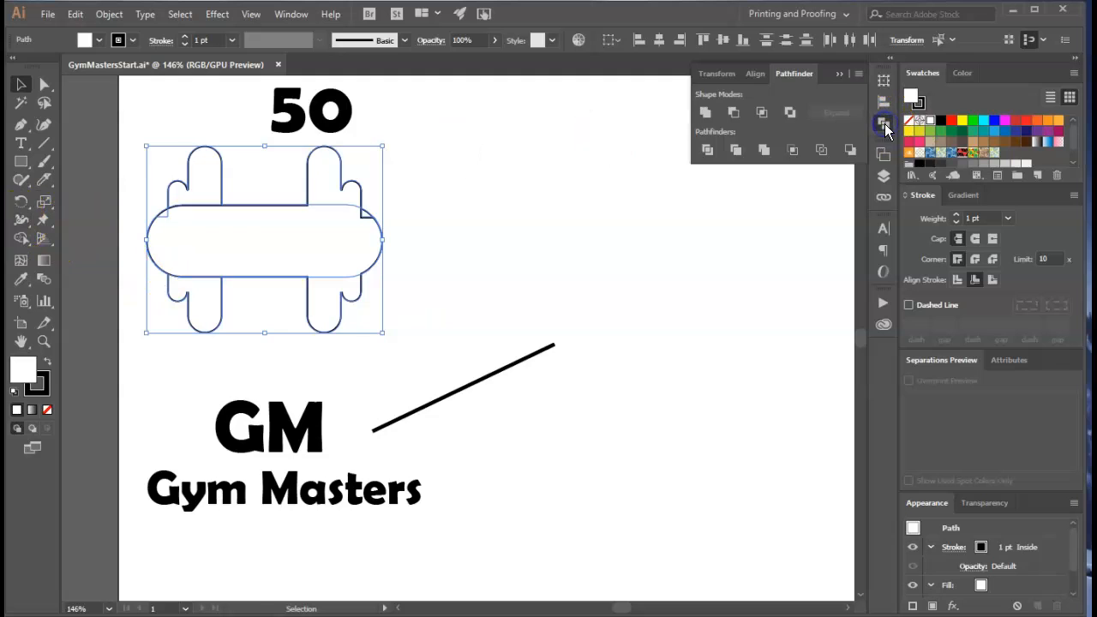
{"action": "left_click", "coordinate": [704, 114]}
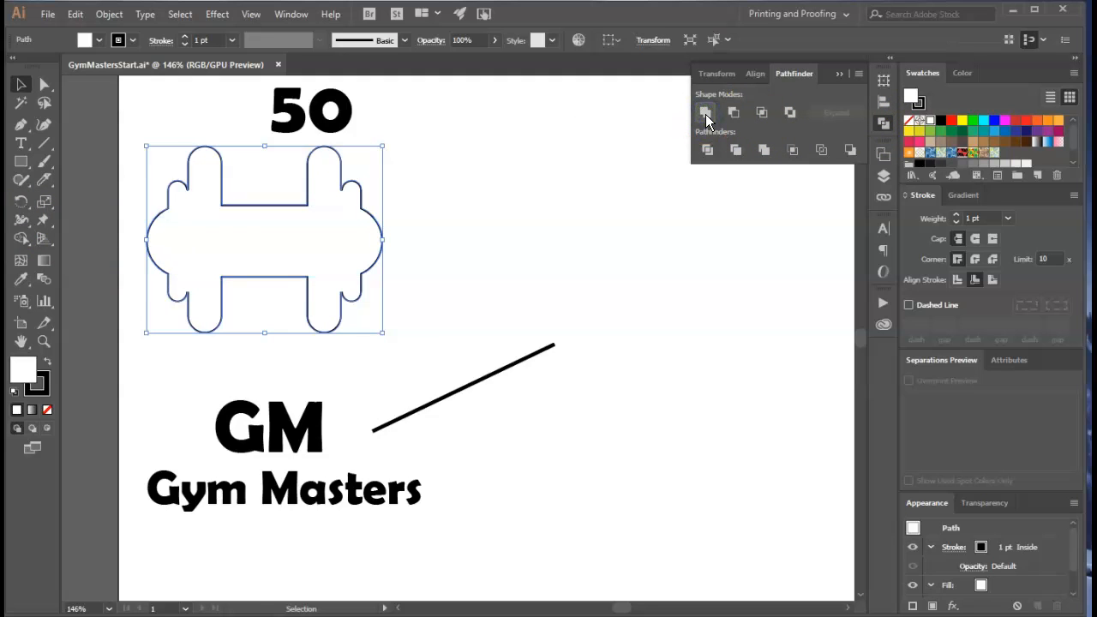
{"action": "left_click", "coordinate": [599, 224]}
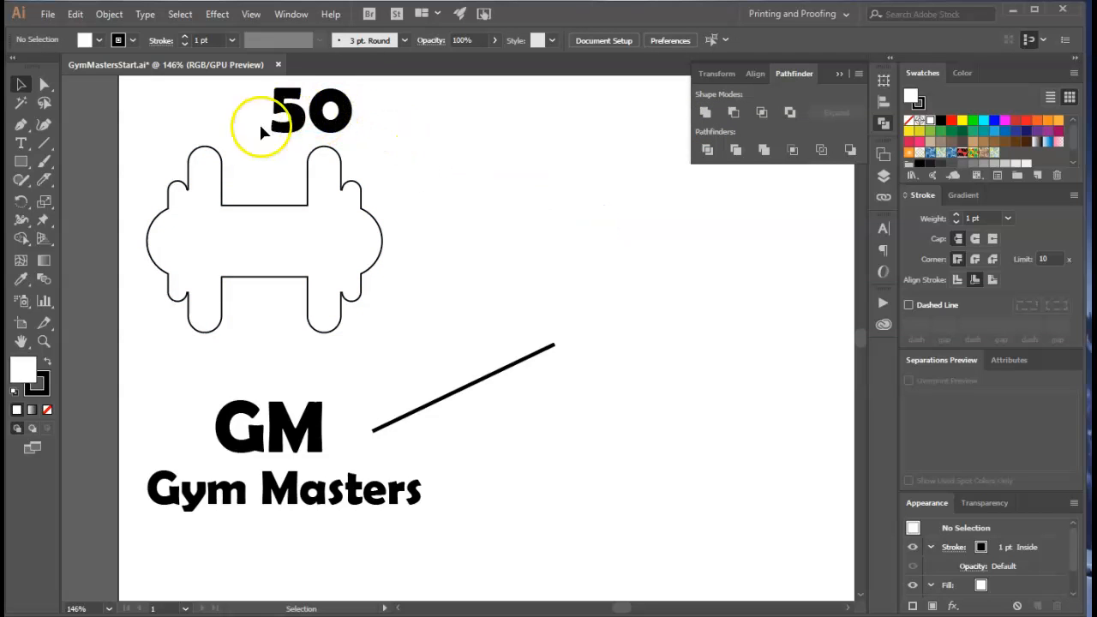
Move the 50 text onto the dumbbell's handle and convert it to outlines
{"action": "left_click_drag", "start_coordinate": [330, 113], "coordinate": [283, 251]}
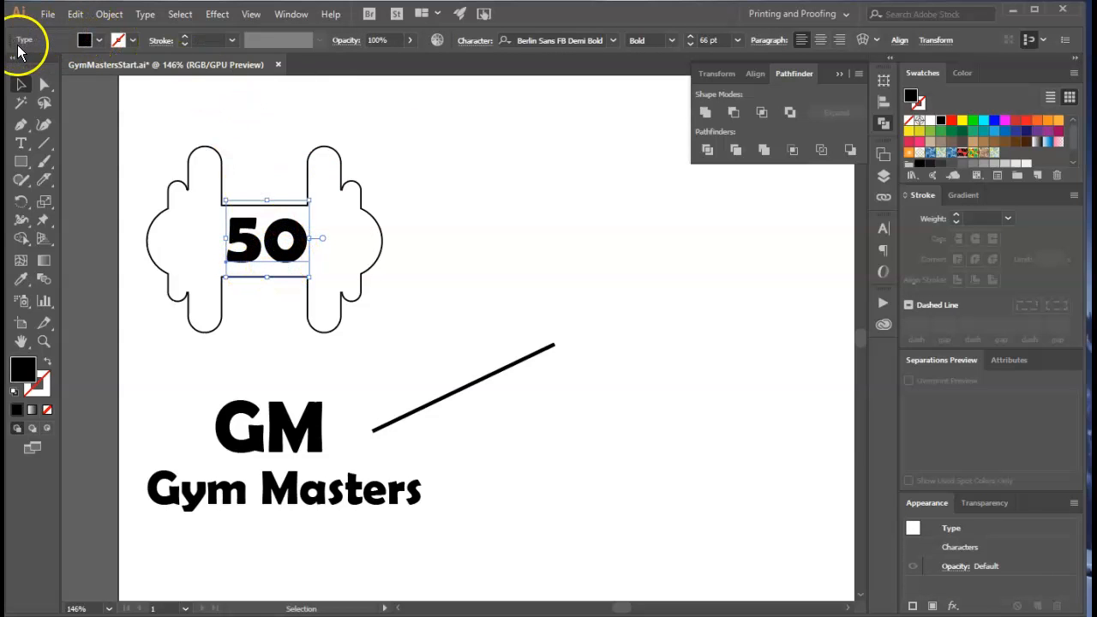
{"action": "right_click", "coordinate": [289, 253]}
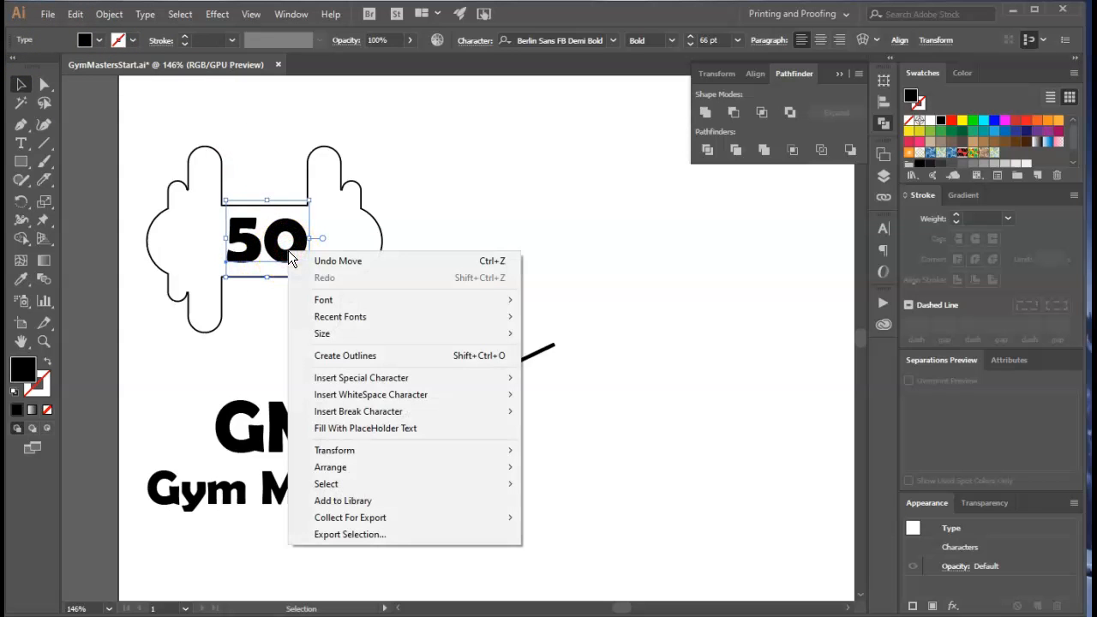
{"action": "left_click", "coordinate": [354, 355]}
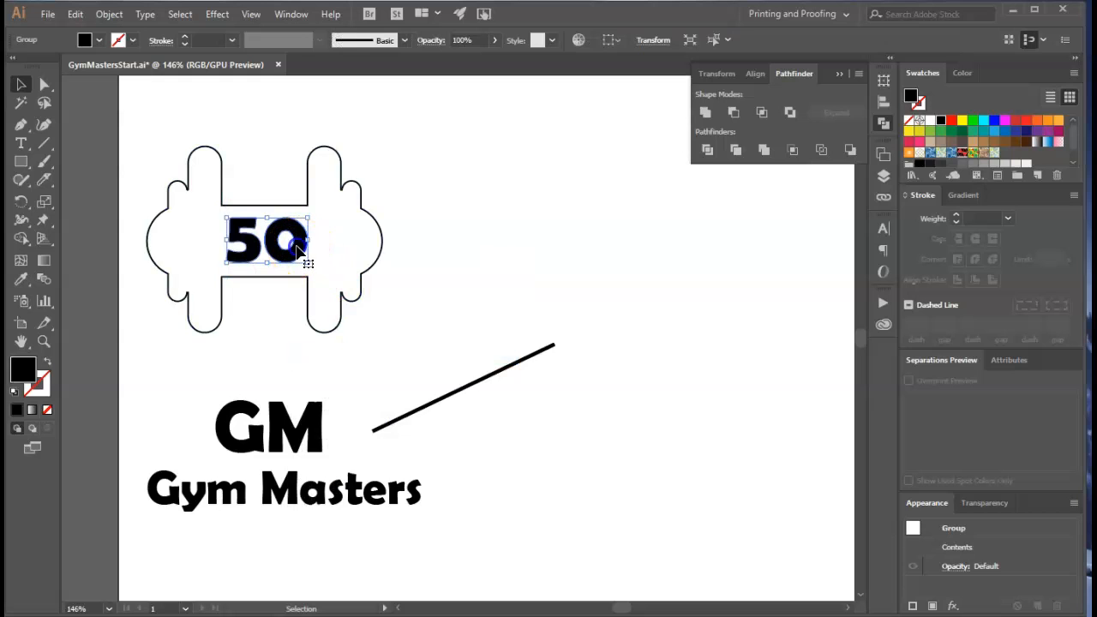
{"action": "left_click", "coordinate": [480, 267]}
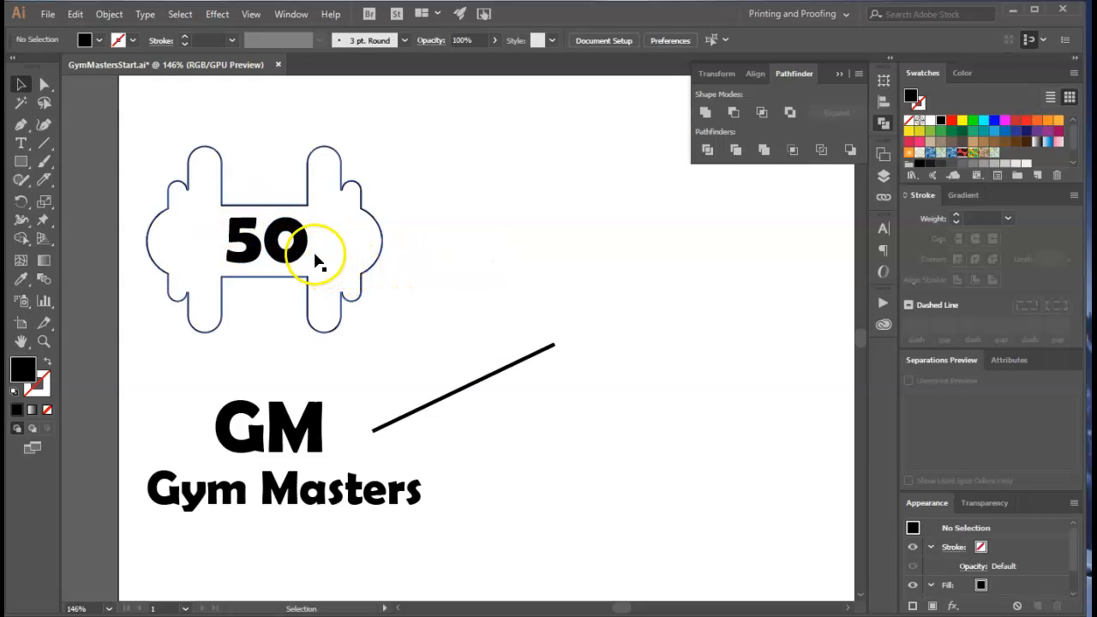
With Shape Builder, cut the 5 and the 0 out of the dumbbell shape, keeping the counter inside the 0
{"action": "left_click_drag", "start_coordinate": [154, 165], "coordinate": [417, 304]}
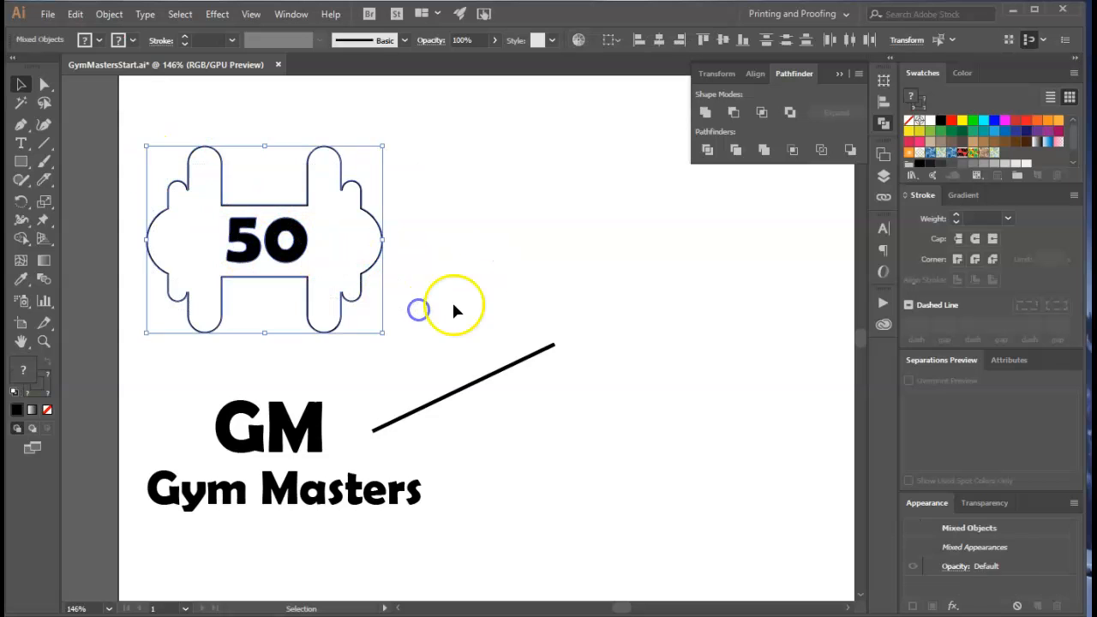
{"action": "left_click", "coordinate": [21, 239]}
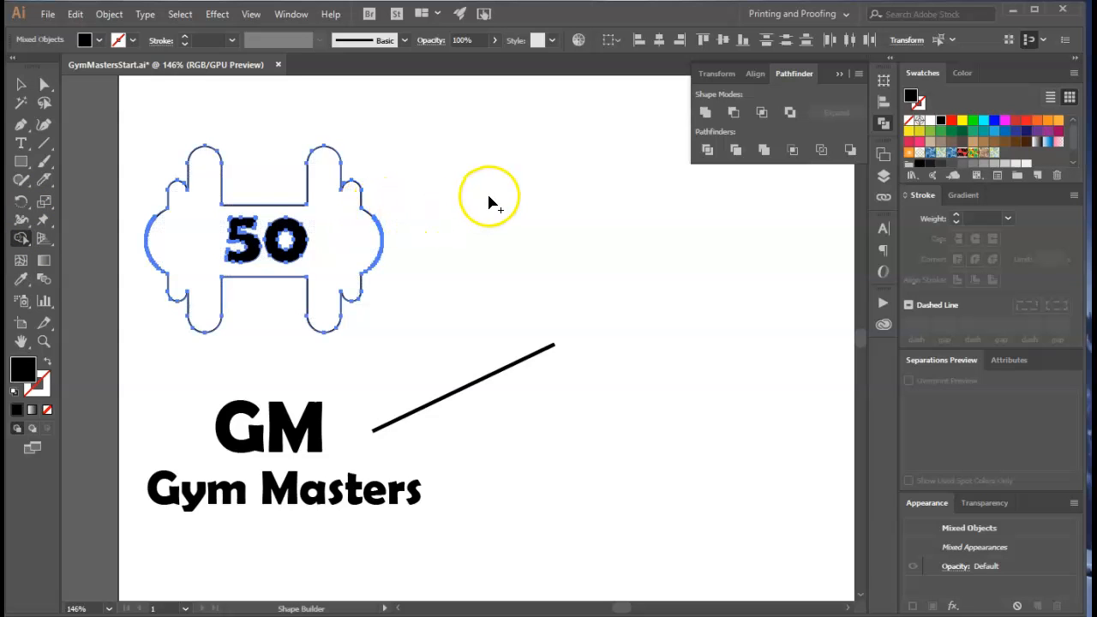
{"action": "left_click", "coordinate": [25, 245]}
{"action": "left_click", "coordinate": [253, 251]}
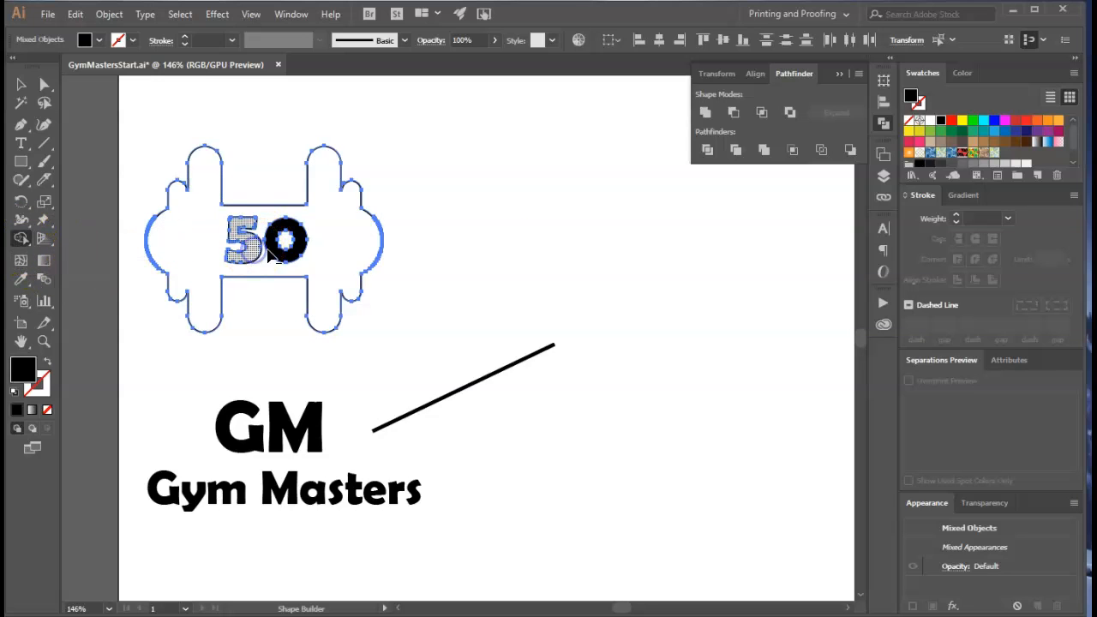
{"action": "left_click", "coordinate": [288, 258], "text": "alt"}
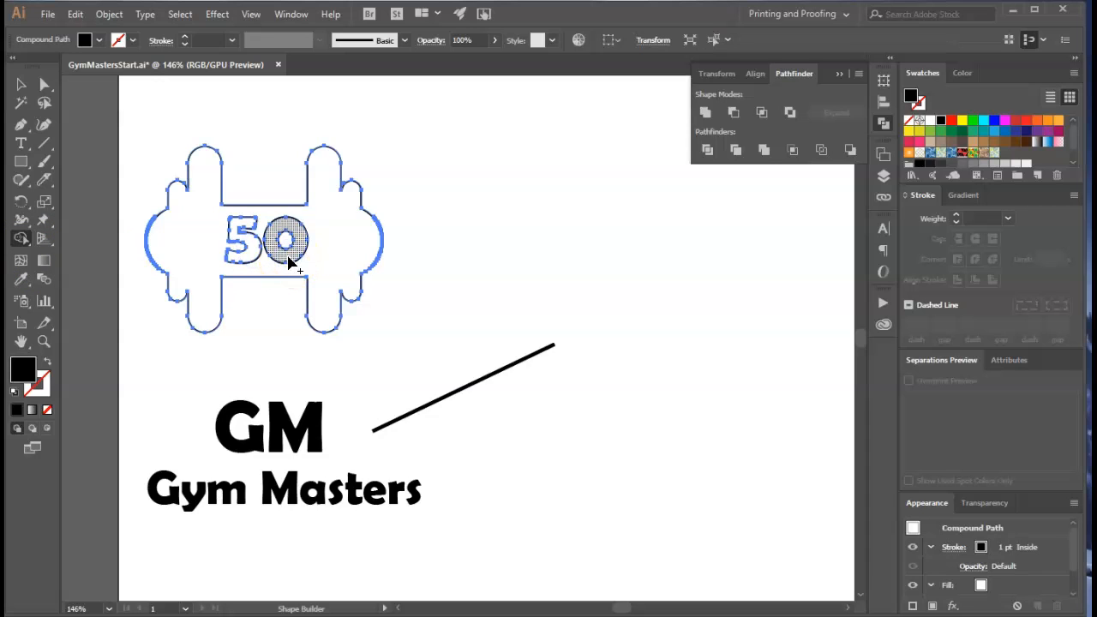
{"action": "left_click", "coordinate": [526, 285]}
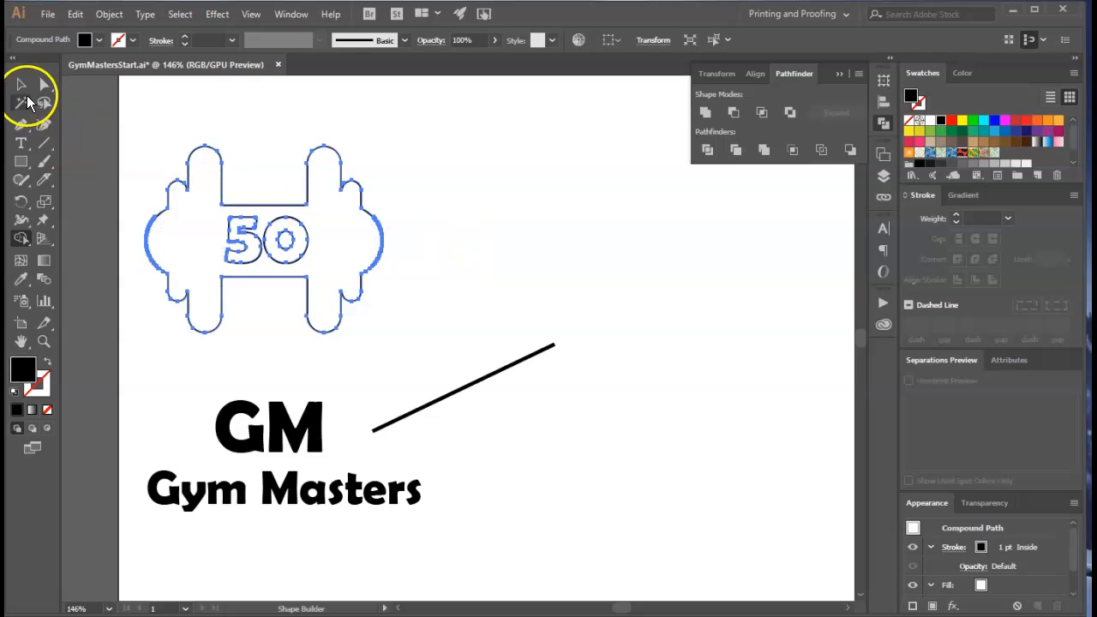
{"action": "left_click", "coordinate": [22, 90]}
{"action": "left_click", "coordinate": [533, 266]}
Fill the dumbbell with blue to check the cut-out 50
{"action": "left_click", "coordinate": [366, 257]}
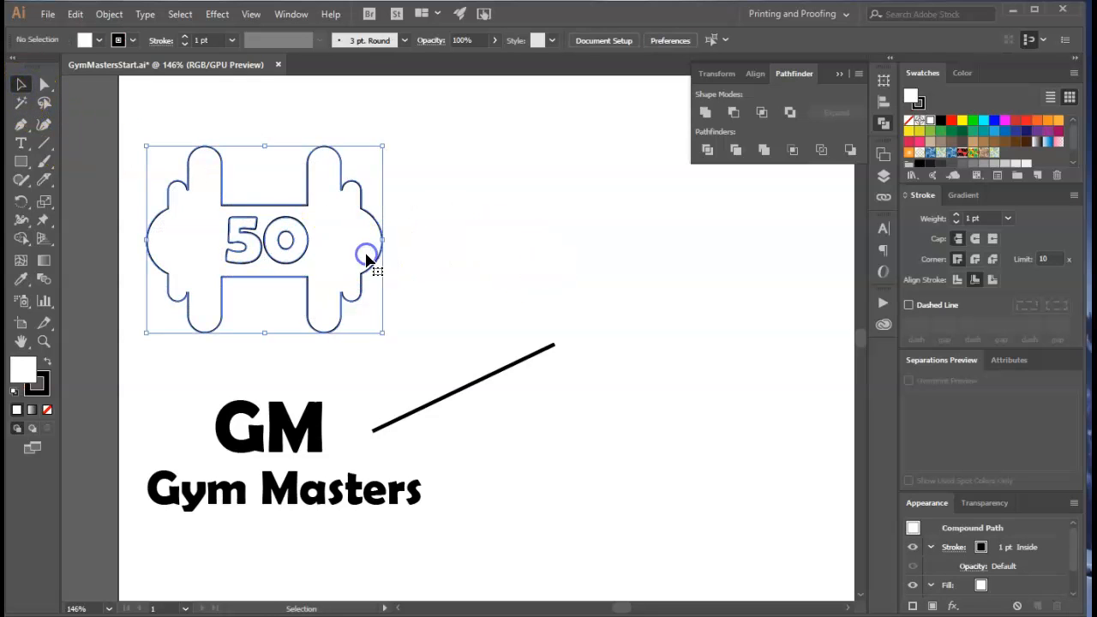
{"action": "left_click", "coordinate": [98, 39]}
{"action": "left_click", "coordinate": [98, 70]}
{"action": "left_click", "coordinate": [397, 179]}
{"action": "left_click", "coordinate": [268, 256]}
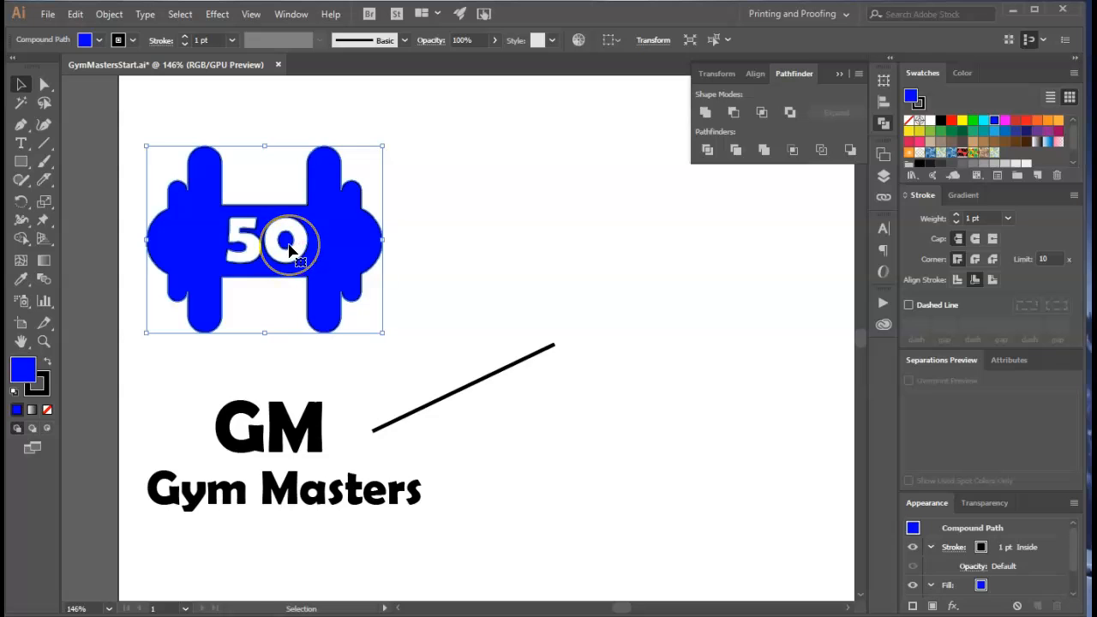
{"action": "left_click", "coordinate": [509, 224]}
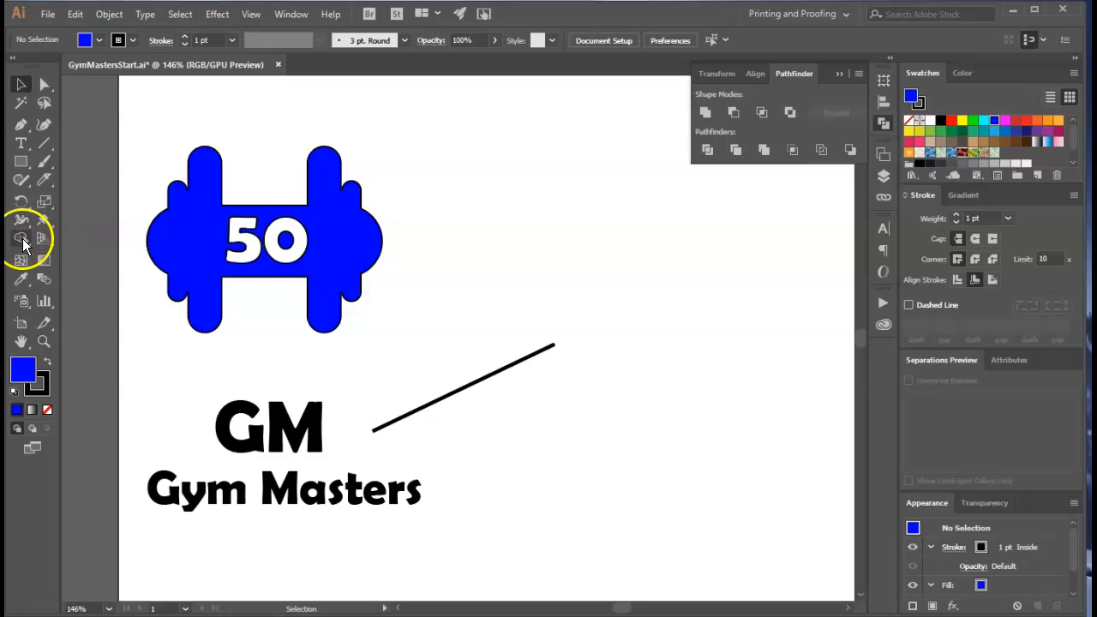
Show the transparency grid to inspect the dumbbell's cut-out digits, and hide the grid again
{"action": "left_click", "coordinate": [289, 13]}
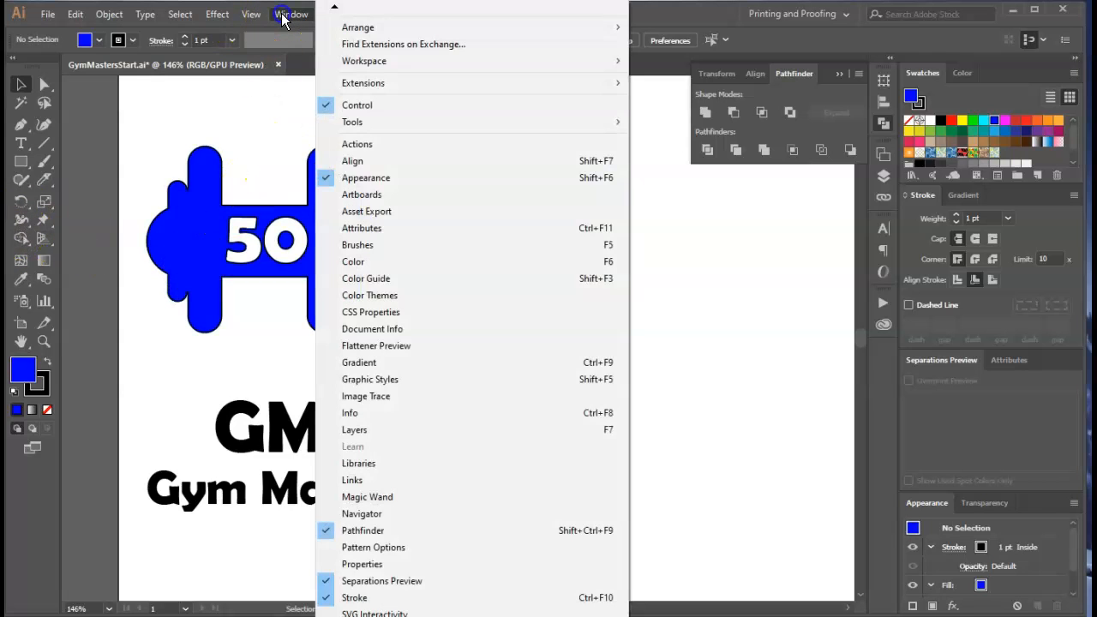
{"action": "mouse_move", "coordinate": [262, 17]}
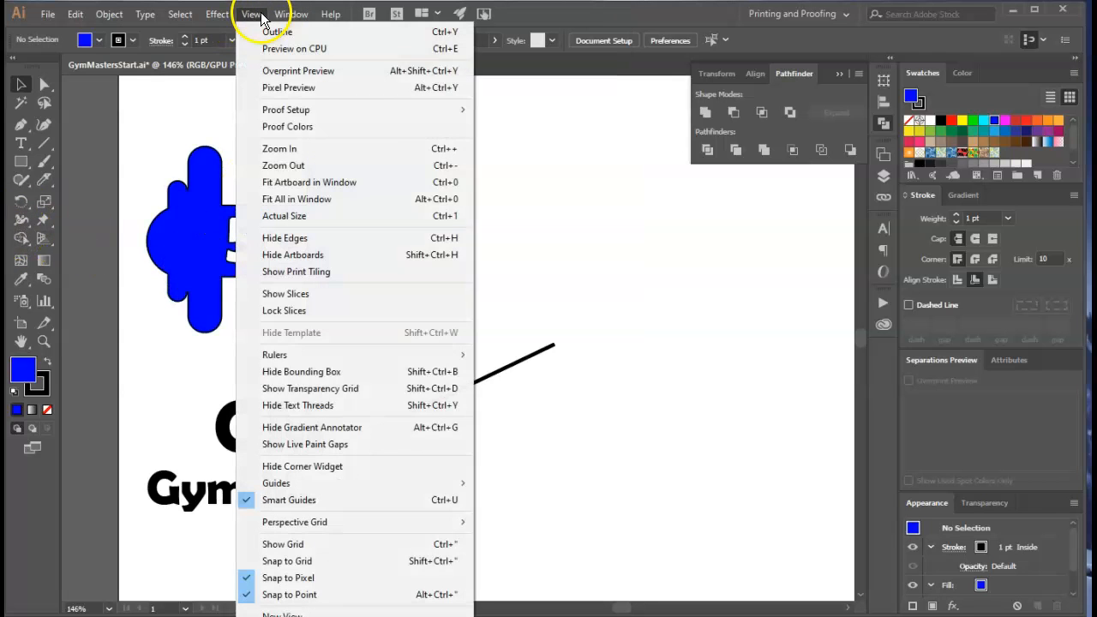
{"action": "left_click", "coordinate": [317, 390]}
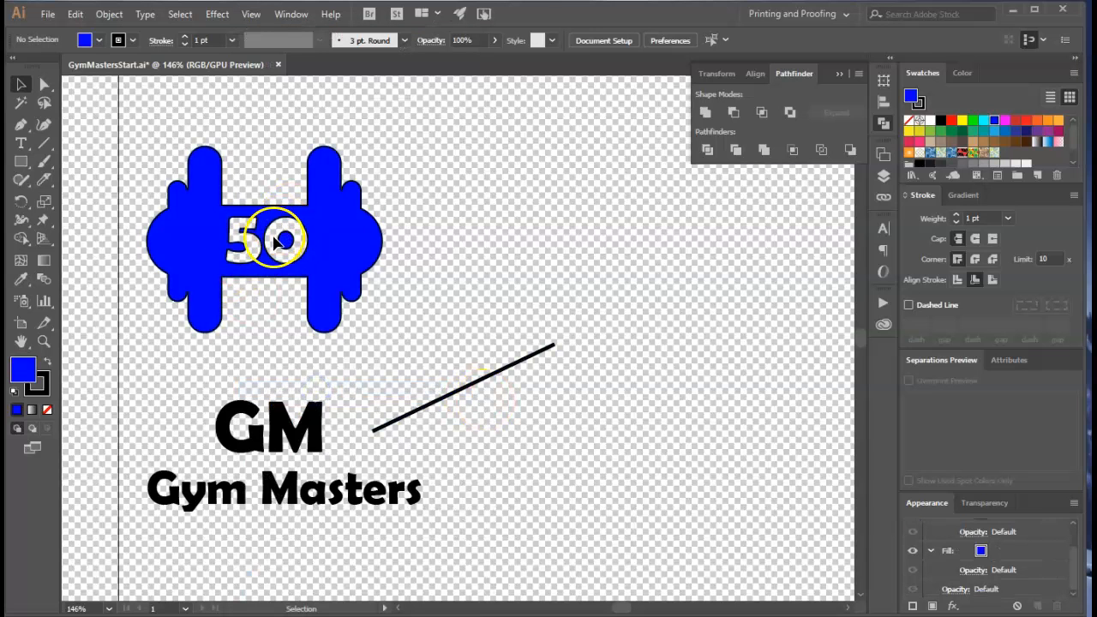
{"action": "left_click", "coordinate": [291, 15]}
{"action": "mouse_move", "coordinate": [259, 17]}
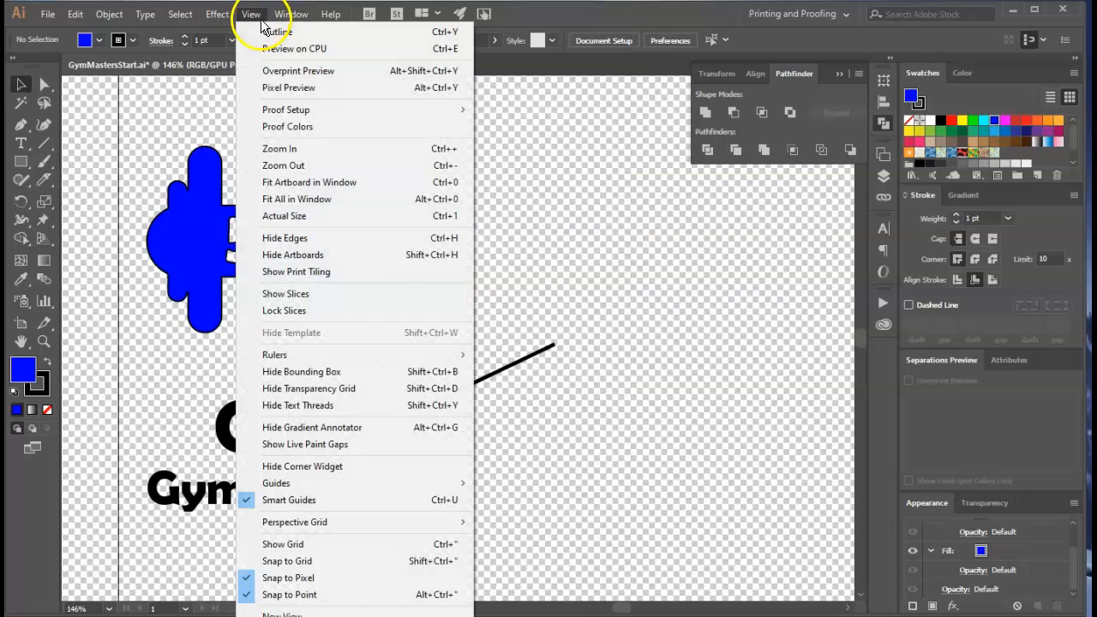
{"action": "left_click", "coordinate": [316, 388]}
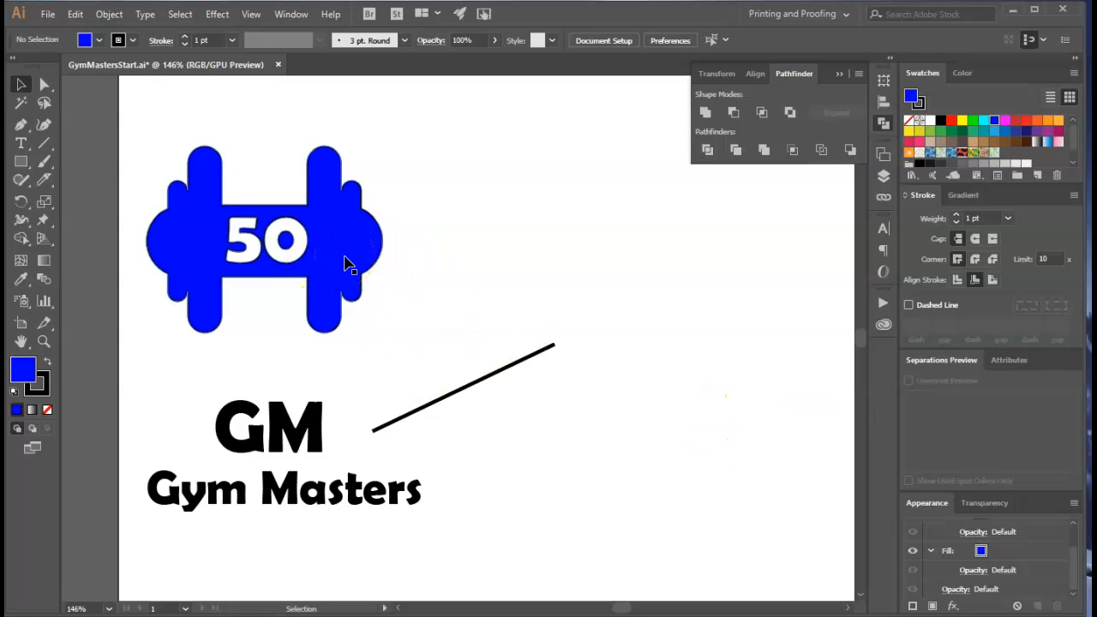
Set the dumbbell's fill to White
{"action": "left_click", "coordinate": [345, 262]}
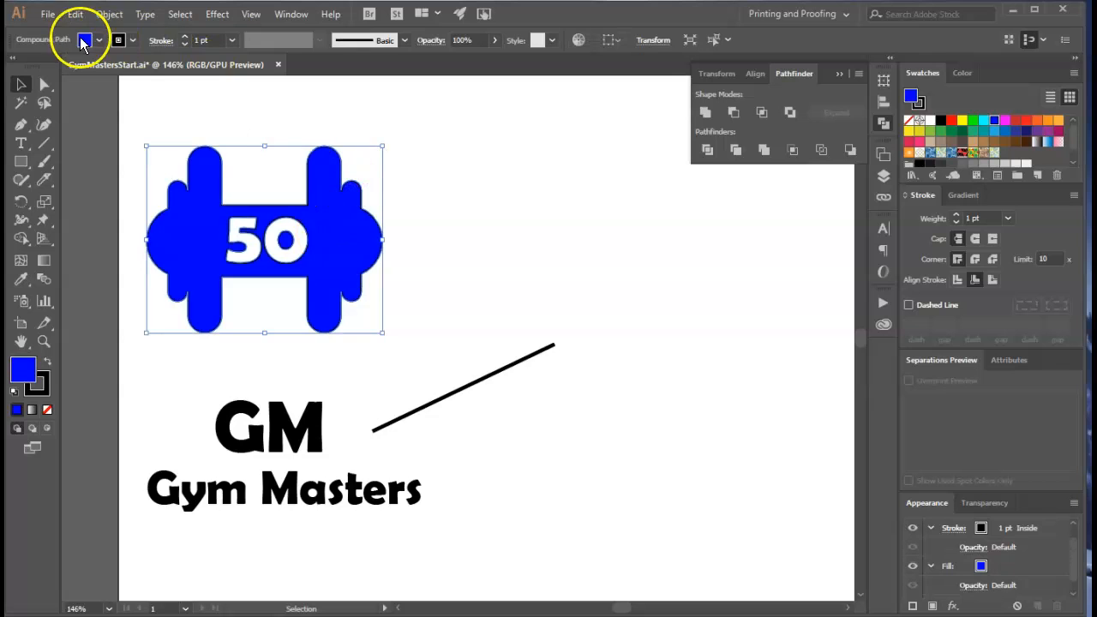
{"action": "left_click", "coordinate": [84, 39]}
{"action": "left_click", "coordinate": [32, 66]}
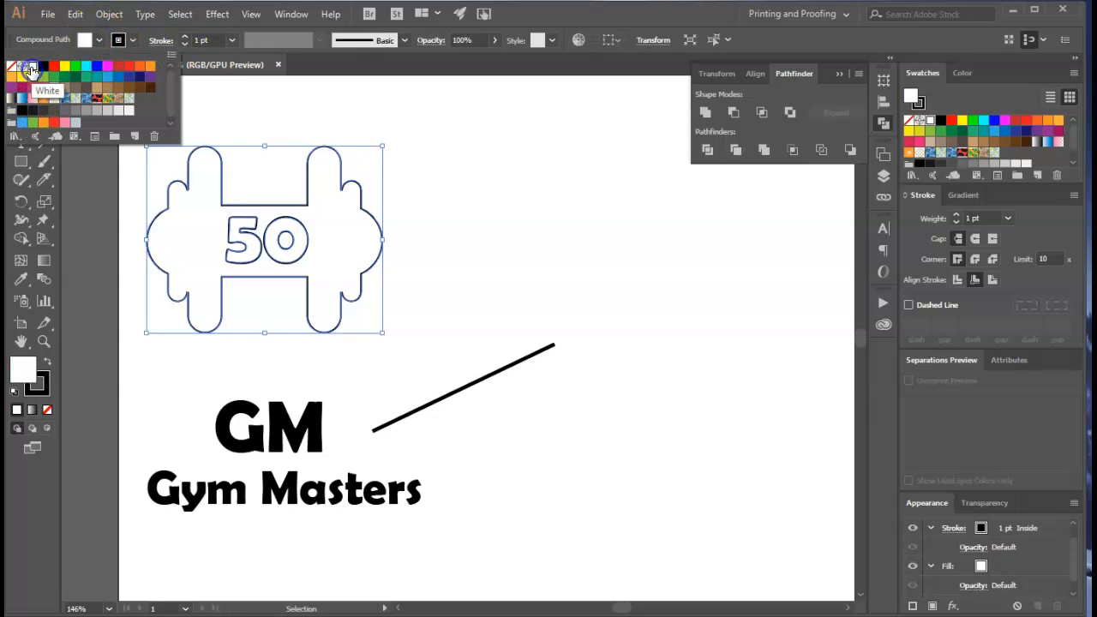
{"action": "left_click", "coordinate": [498, 266]}
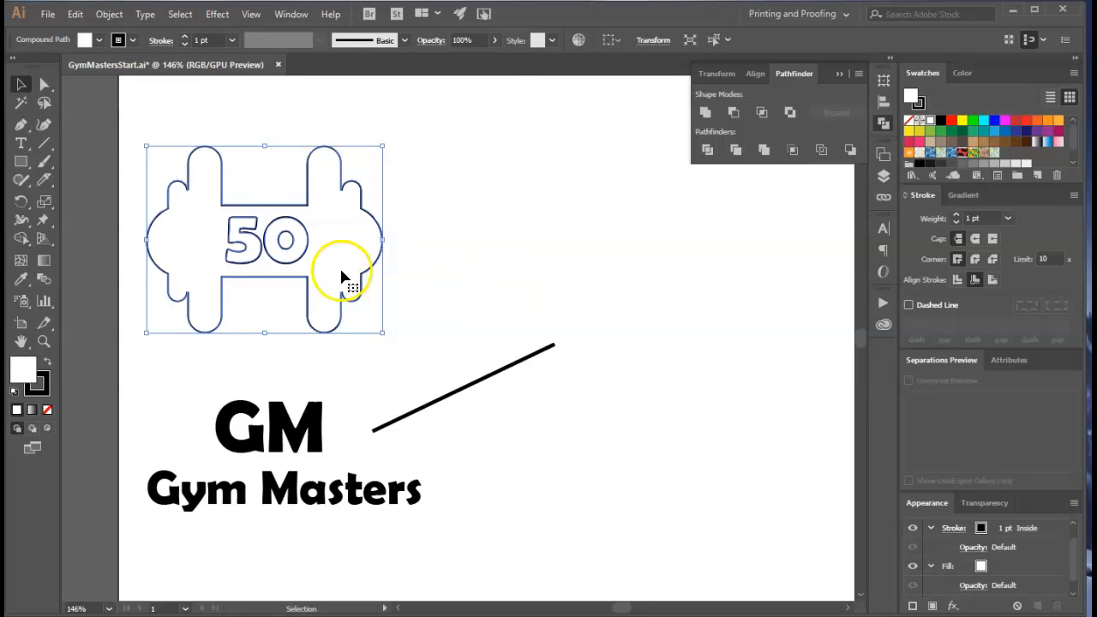
Display the document's symbols and delete all of the existing ones
{"action": "left_click", "coordinate": [288, 15]}
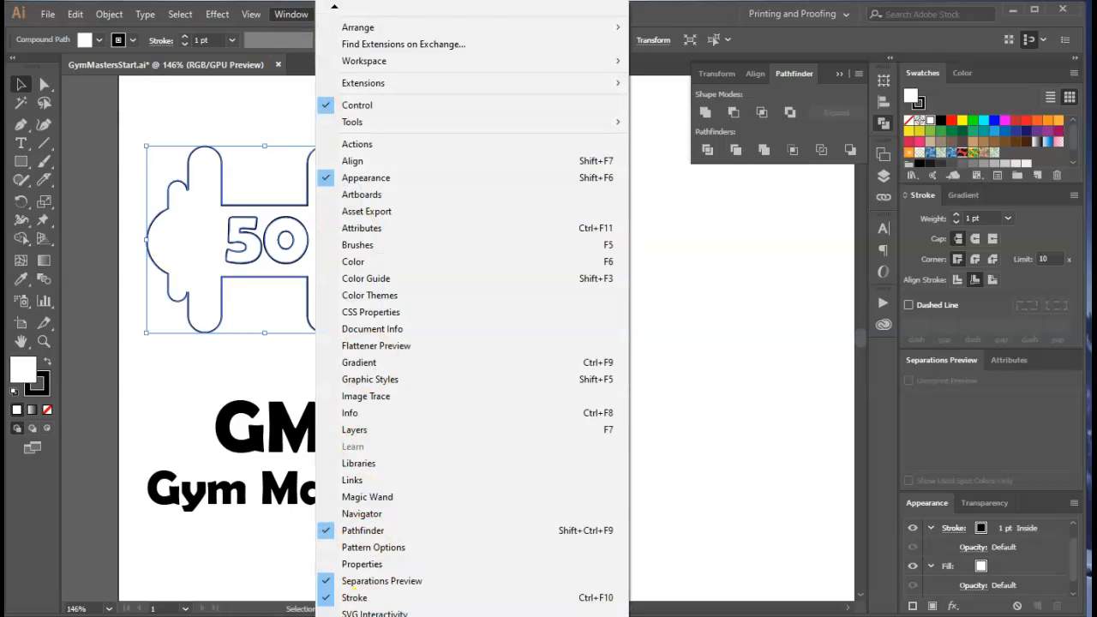
{"action": "left_click", "coordinate": [392, 599]}
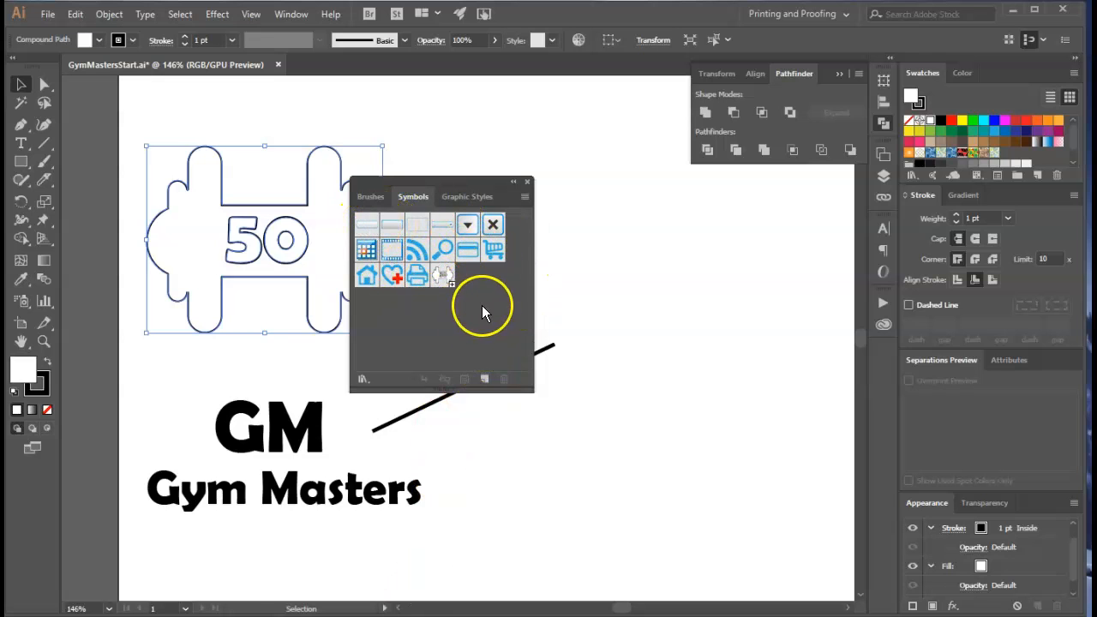
{"action": "left_click", "coordinate": [369, 227]}
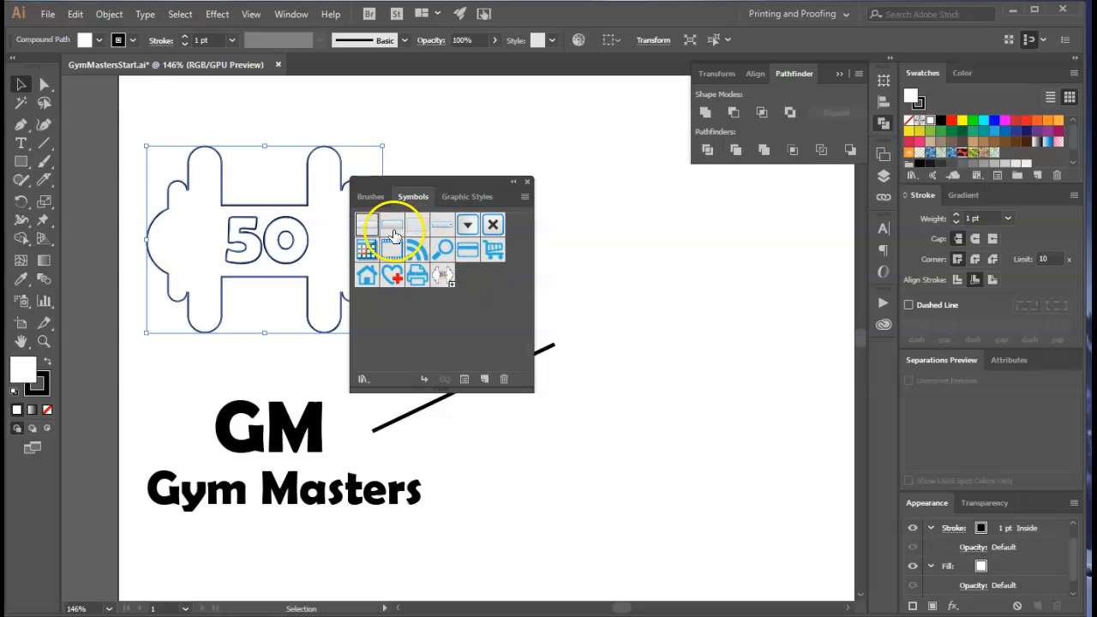
{"action": "left_click", "coordinate": [446, 276], "text": "shift"}
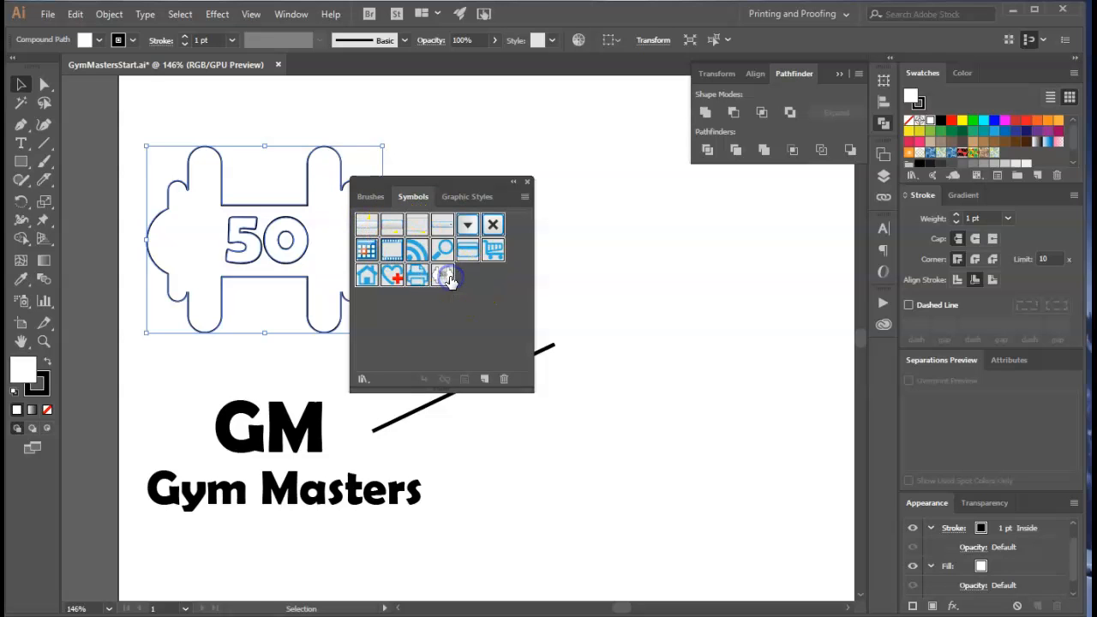
{"action": "left_click", "coordinate": [504, 379]}
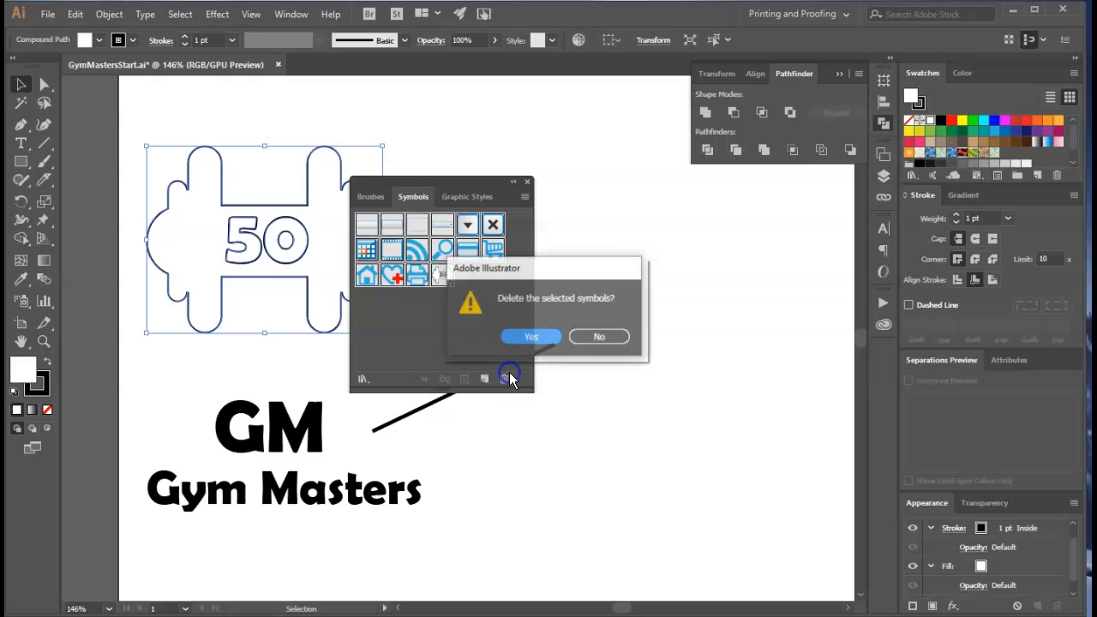
{"action": "left_click", "coordinate": [535, 339]}
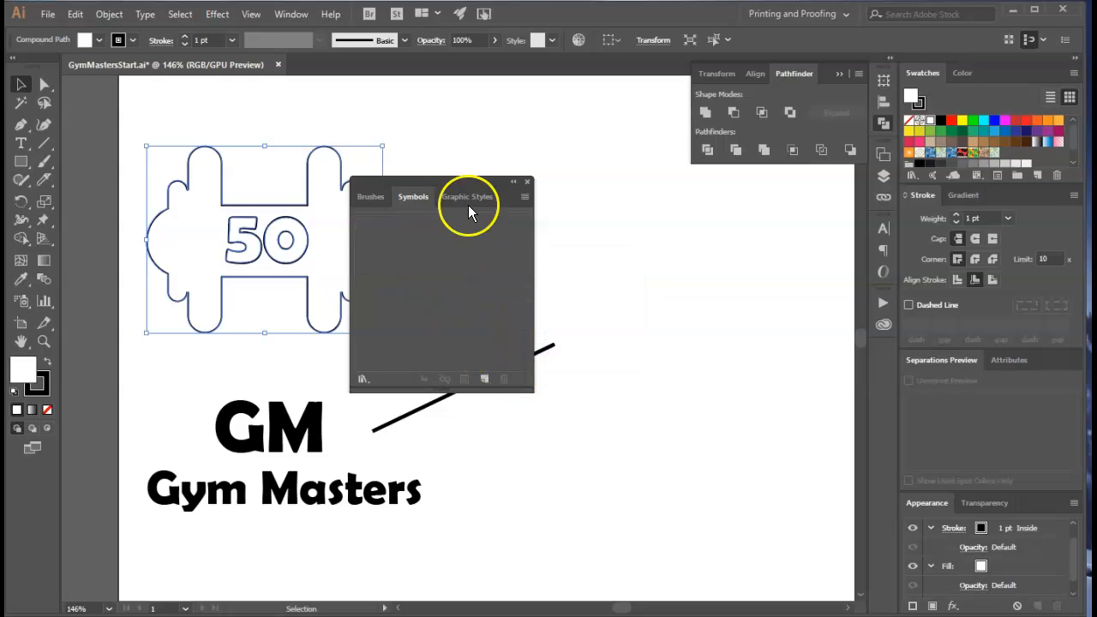
Make the dumbbell a dynamic Movie Clip symbol named New Symbol
{"action": "left_click_drag", "start_coordinate": [463, 186], "coordinate": [564, 144]}
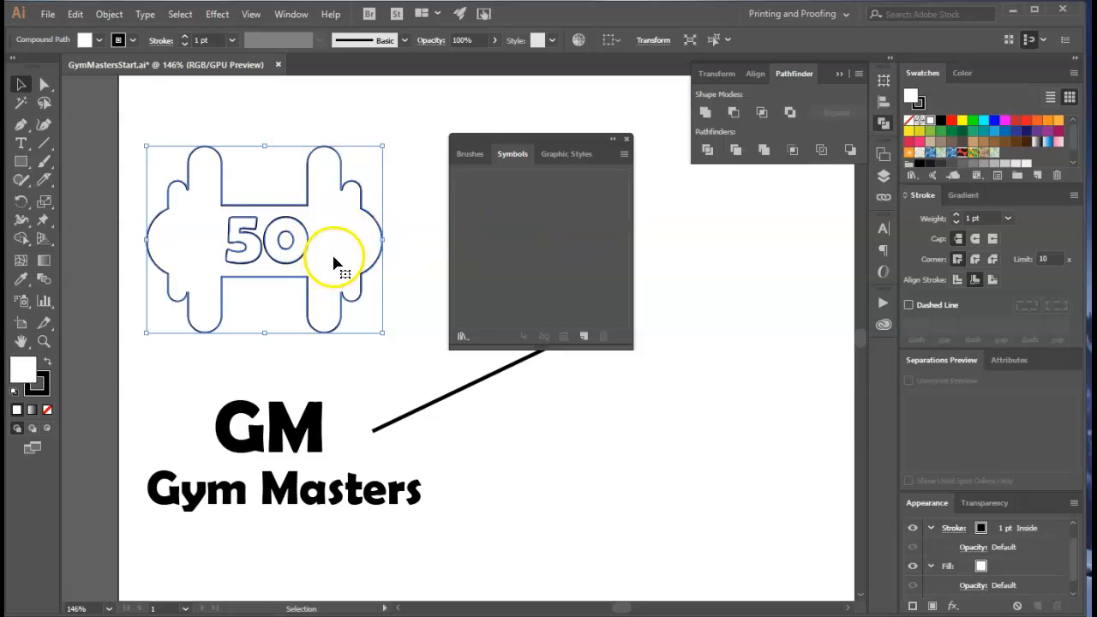
{"action": "left_click_drag", "start_coordinate": [321, 254], "coordinate": [527, 243]}
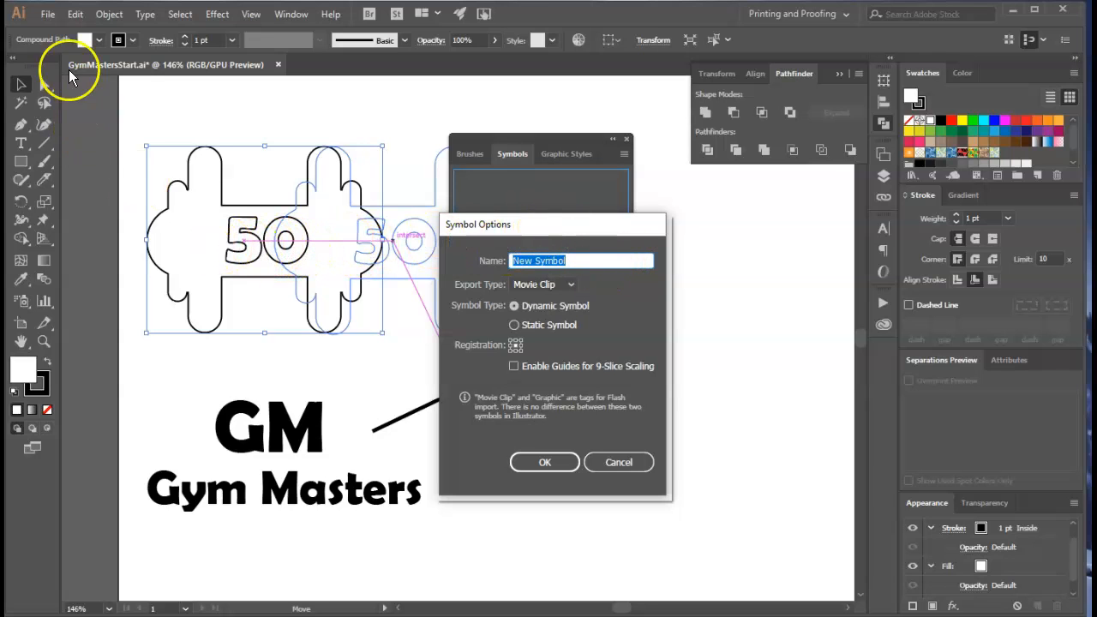
{"action": "left_click", "coordinate": [549, 467]}
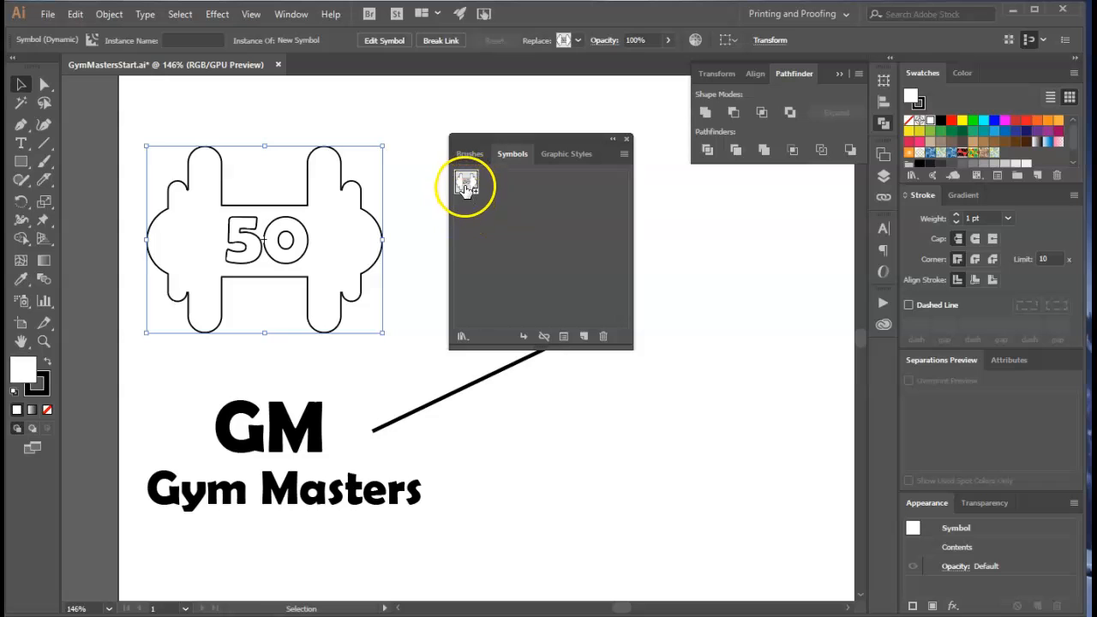
{"action": "left_click", "coordinate": [492, 248]}
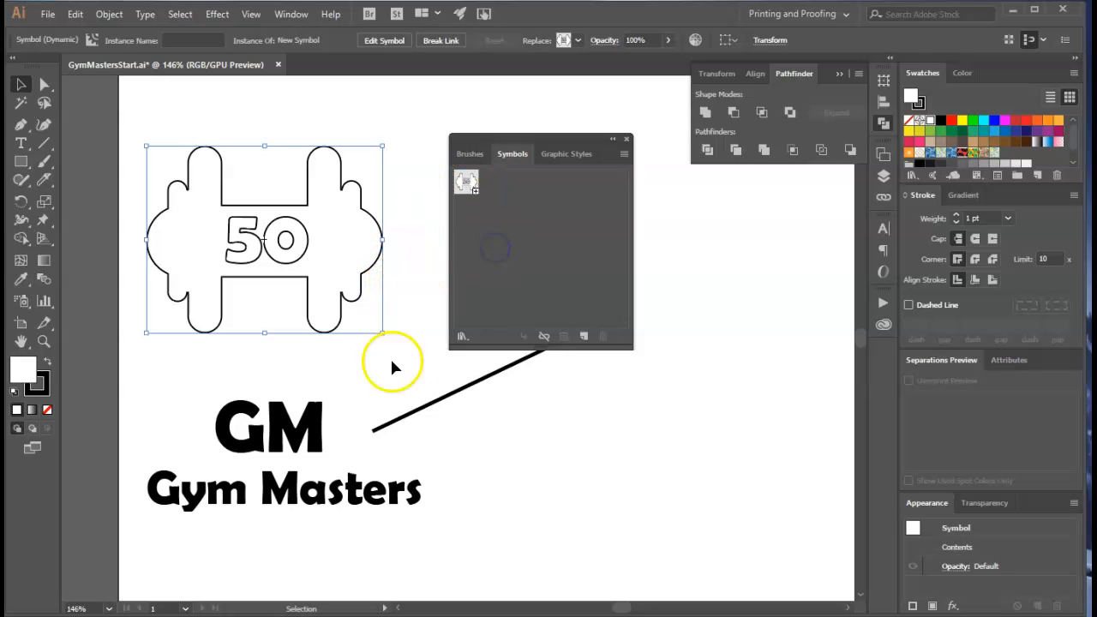
{"action": "left_click", "coordinate": [414, 378]}
{"action": "left_click", "coordinate": [336, 287]}
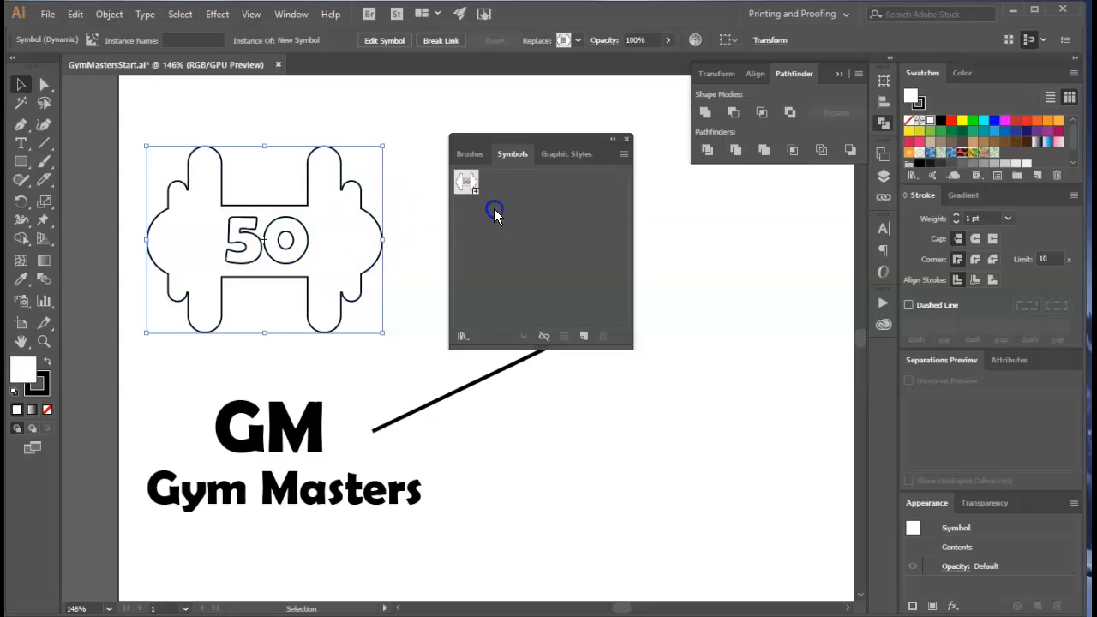
Place an instance of the dumbbell symbol on the artboard and shrink it to a small copy beside the large dumbbell
{"action": "mouse_move", "coordinate": [510, 152]}
{"action": "left_mouse_down"}
{"action": "mouse_move", "coordinate": [594, 215]}
{"action": "mouse_move", "coordinate": [636, 215]}
{"action": "left_mouse_up"}
{"action": "left_click_drag", "start_coordinate": [591, 248], "coordinate": [513, 219]}
{"action": "left_click_drag", "start_coordinate": [357, 135], "coordinate": [426, 182]}
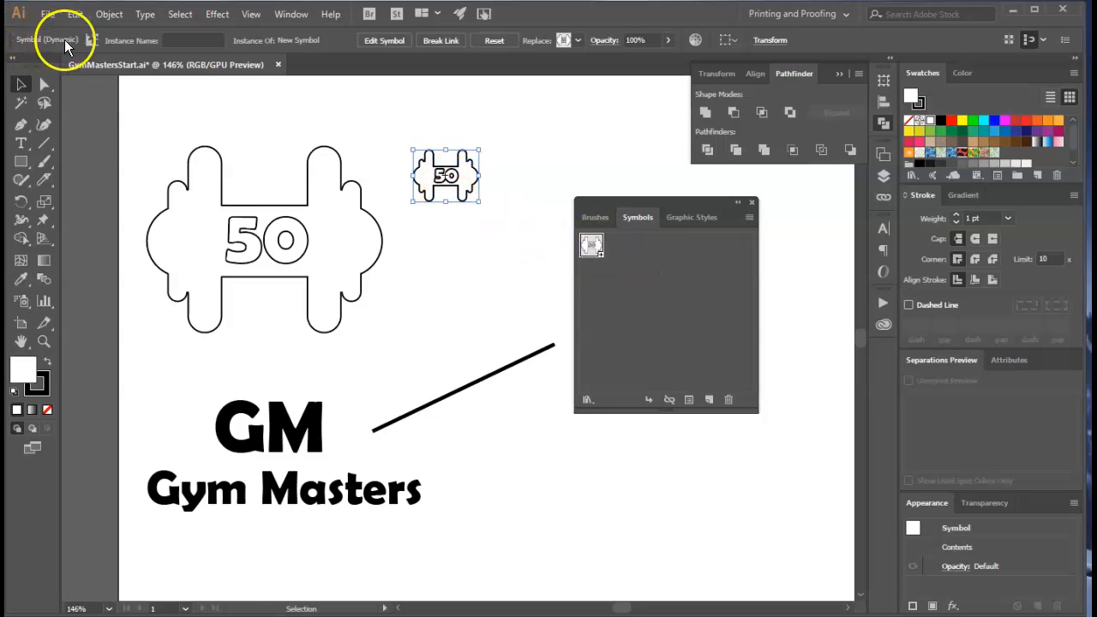
Break the small dumbbell's link to its symbol and make it a compound path
{"action": "left_click", "coordinate": [439, 45]}
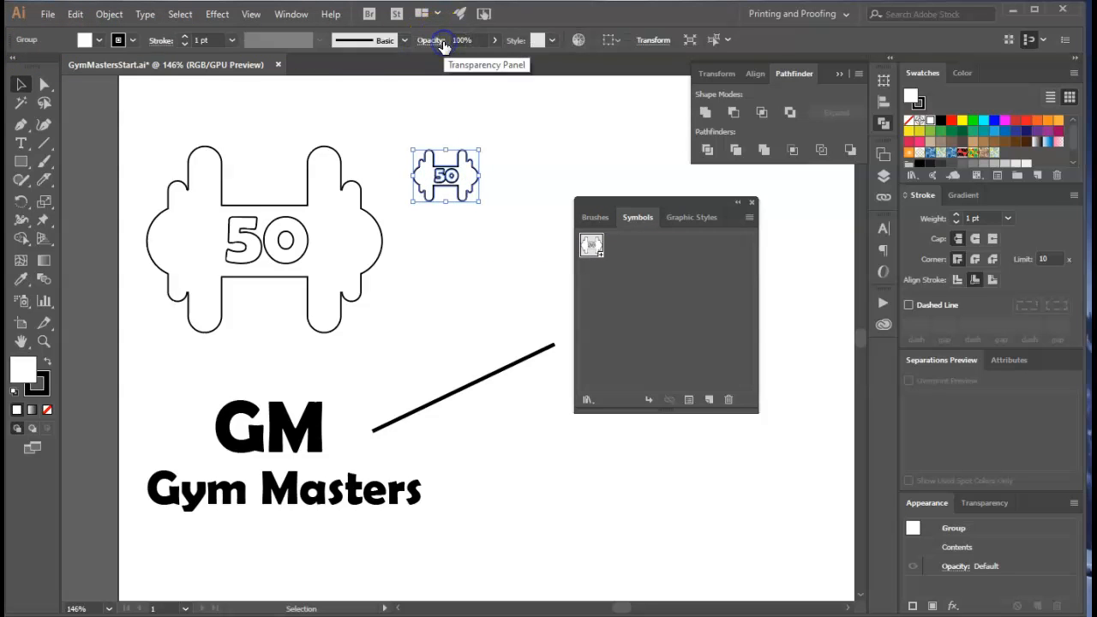
{"action": "left_click_drag", "start_coordinate": [450, 177], "coordinate": [424, 185]}
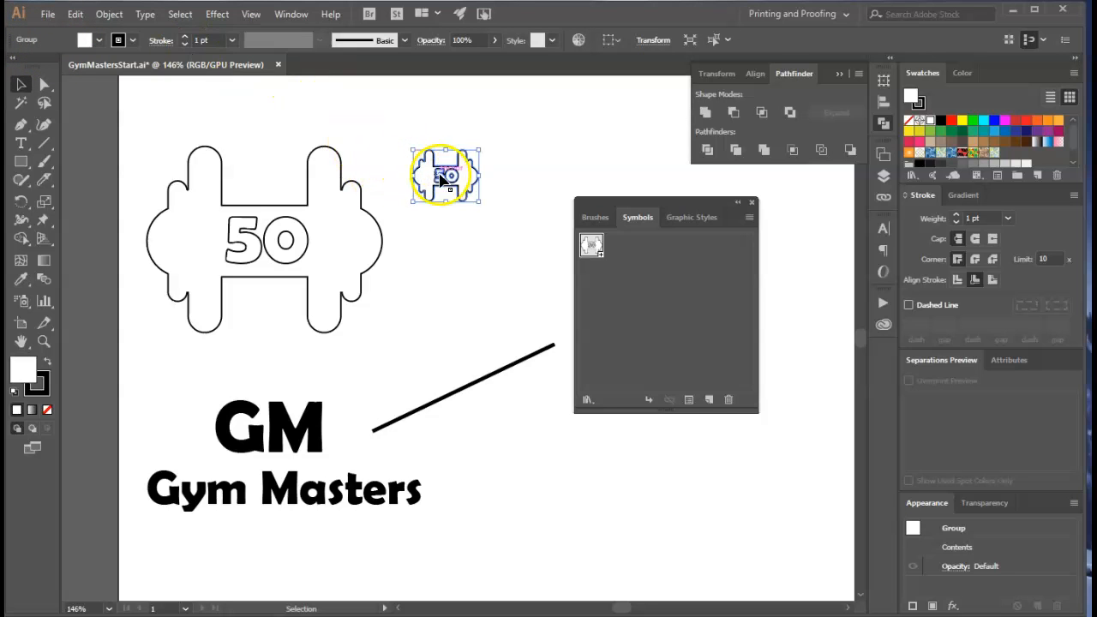
{"action": "left_click", "coordinate": [109, 13]}
{"action": "mouse_move", "coordinate": [232, 551]}
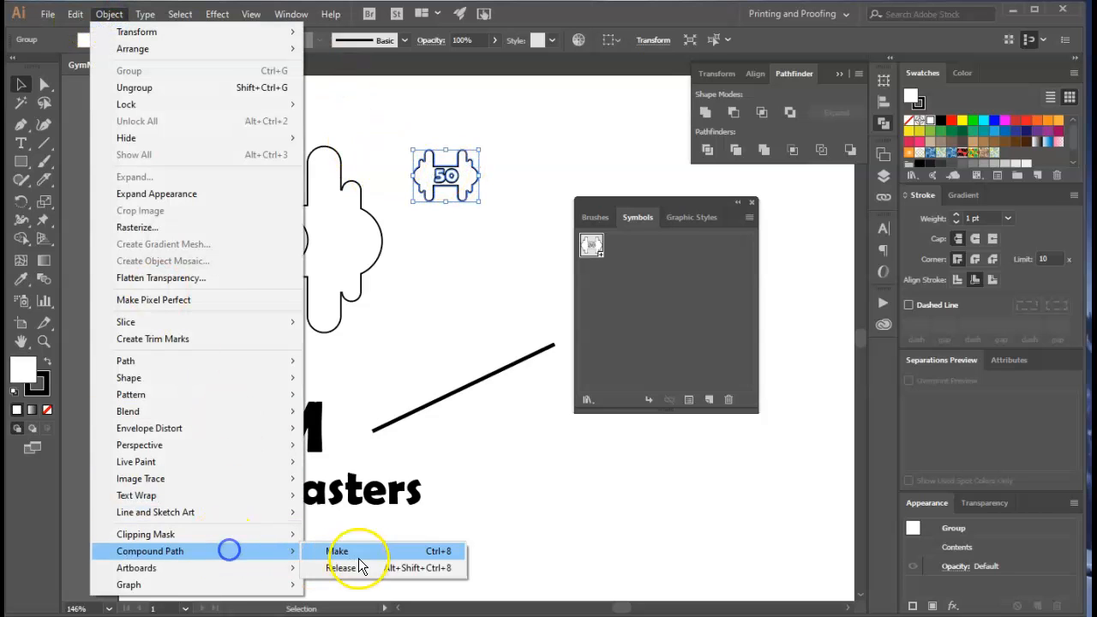
{"action": "left_click", "coordinate": [386, 555]}
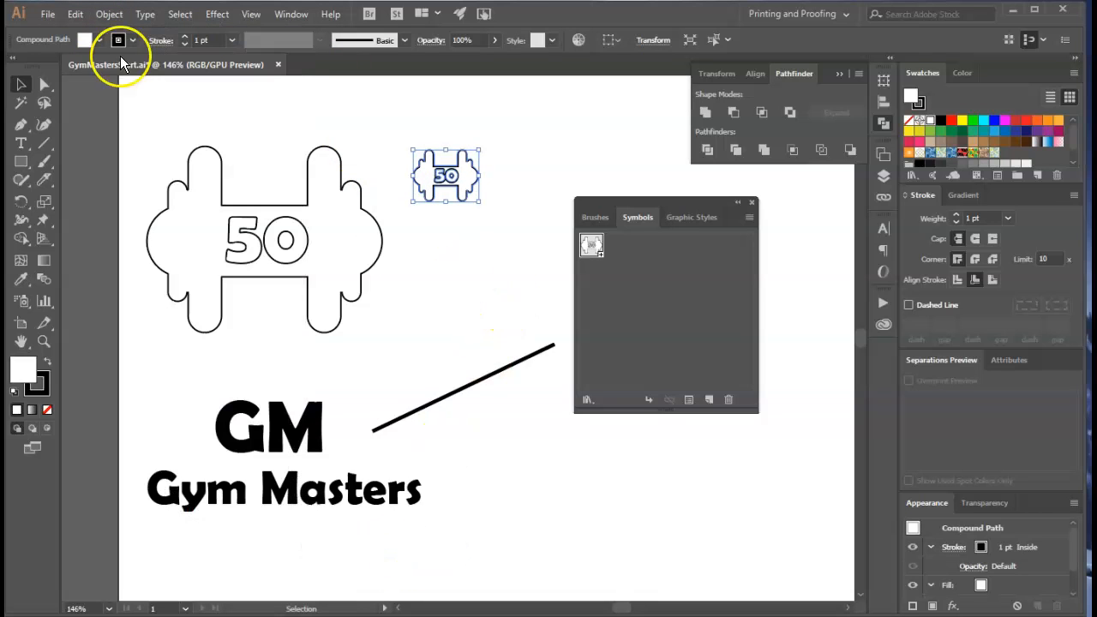
Fill the small dumbbell with black and show the transparency grid
{"action": "left_click", "coordinate": [97, 41]}
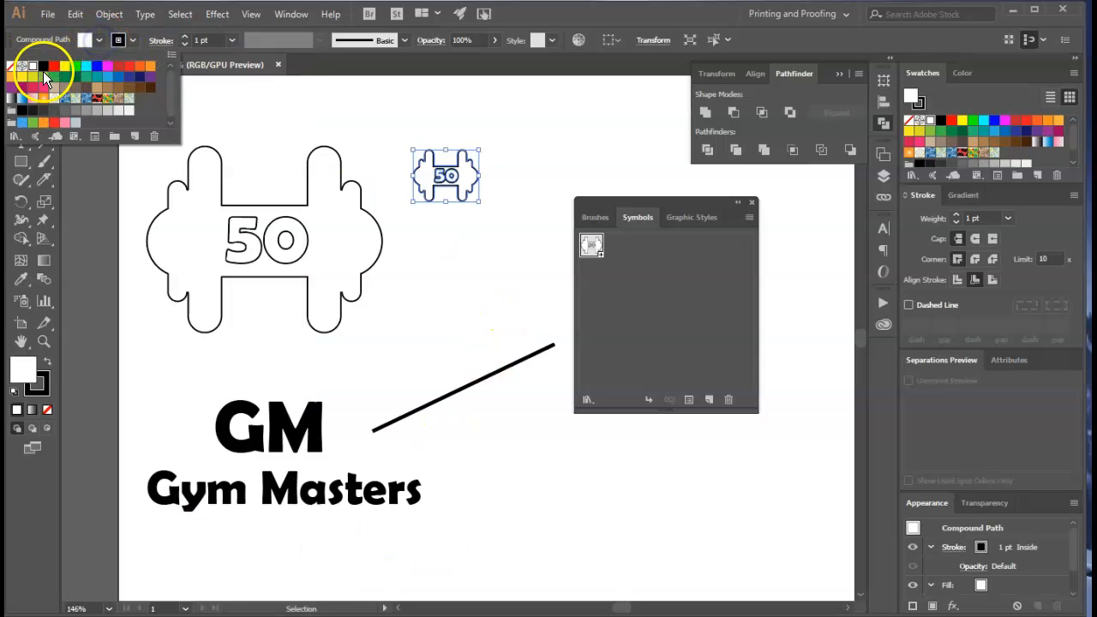
{"action": "left_click", "coordinate": [42, 67]}
{"action": "left_click", "coordinate": [250, 14]}
{"action": "left_click", "coordinate": [306, 388]}
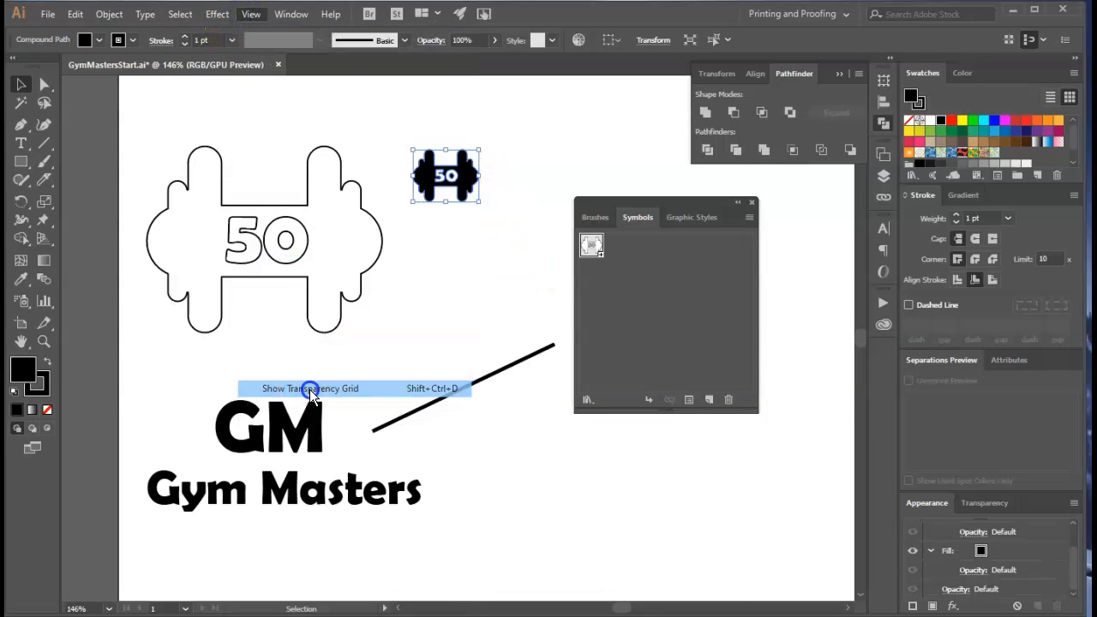
Duplicate the small black dumbbell, placing one at the large dumbbell's upper left and the other at its lower right
{"action": "left_click_drag", "start_coordinate": [463, 184], "coordinate": [397, 159]}
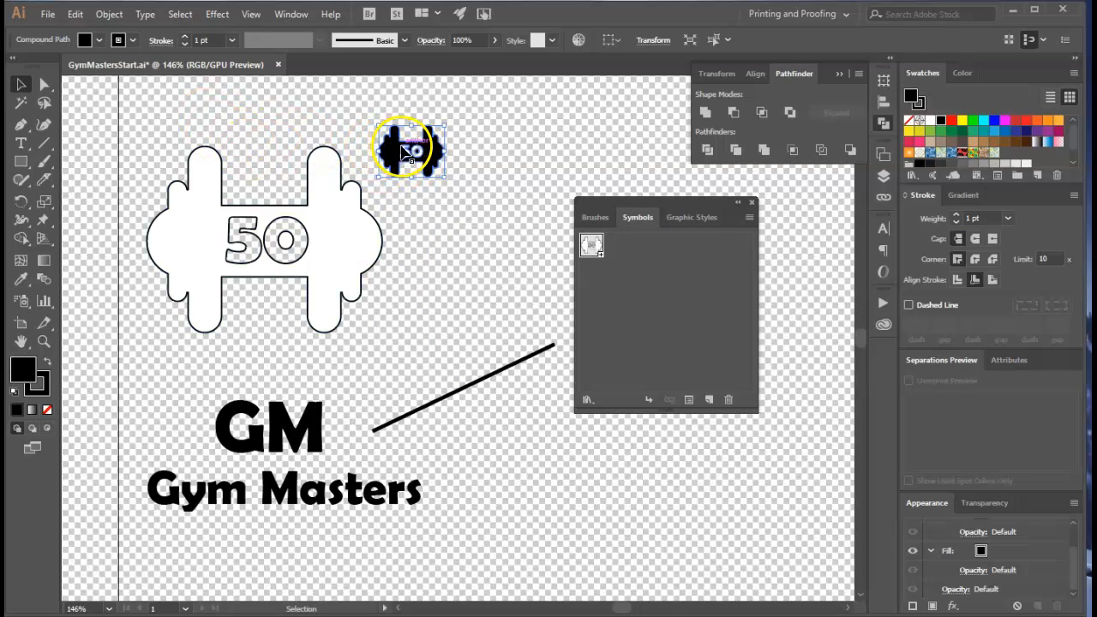
{"action": "left_click_drag", "start_coordinate": [401, 157], "coordinate": [397, 160]}
{"action": "mouse_move", "coordinate": [419, 150]}
{"action": "left_mouse_down"}
{"action": "mouse_move", "coordinate": [434, 168]}
{"action": "mouse_move", "coordinate": [416, 154]}
{"action": "mouse_move", "coordinate": [429, 160]}
{"action": "left_mouse_up"}
{"action": "left_click_drag", "start_coordinate": [431, 164], "coordinate": [447, 327]}
{"action": "left_click", "coordinate": [467, 278]}
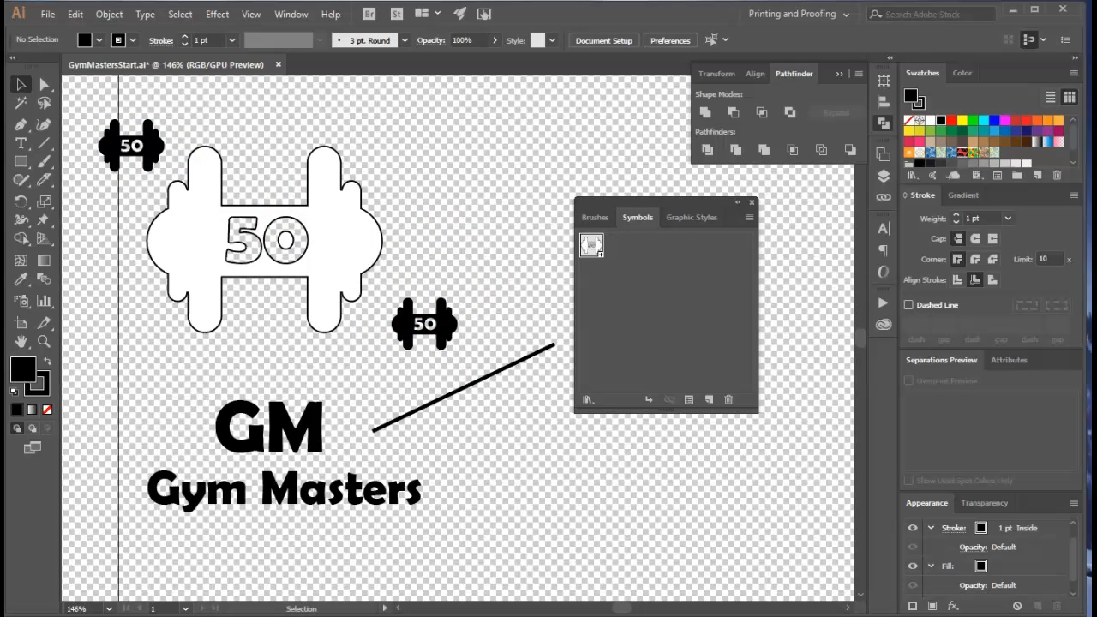
Set the diagonal line's stroke weight to 4 pt
{"action": "left_click", "coordinate": [429, 416]}
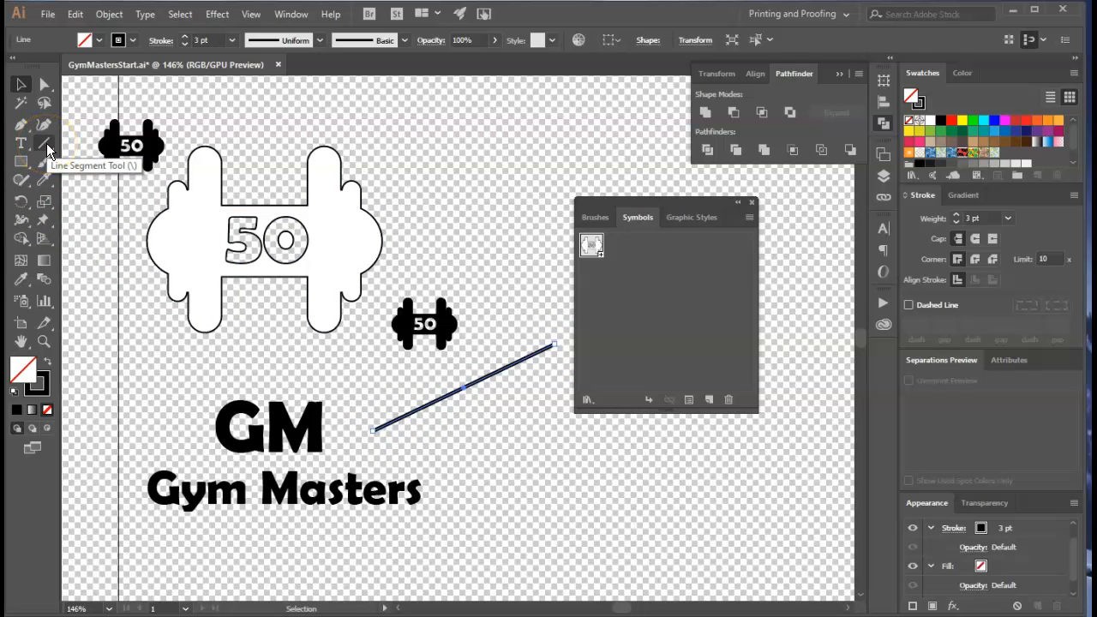
{"action": "left_click", "coordinate": [394, 449]}
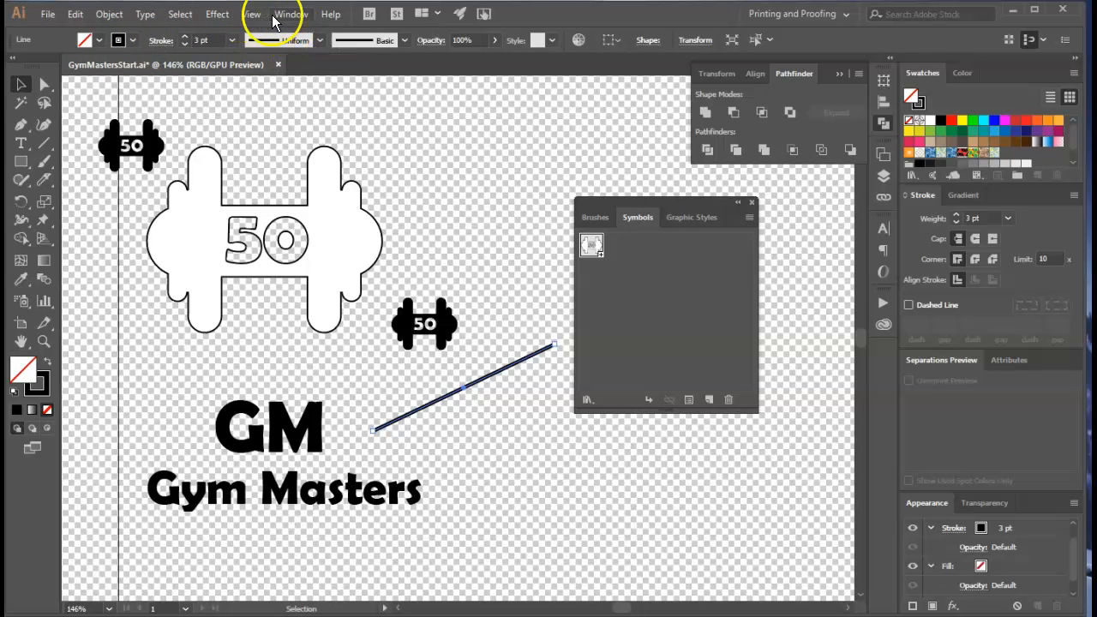
{"action": "left_click", "coordinate": [157, 41]}
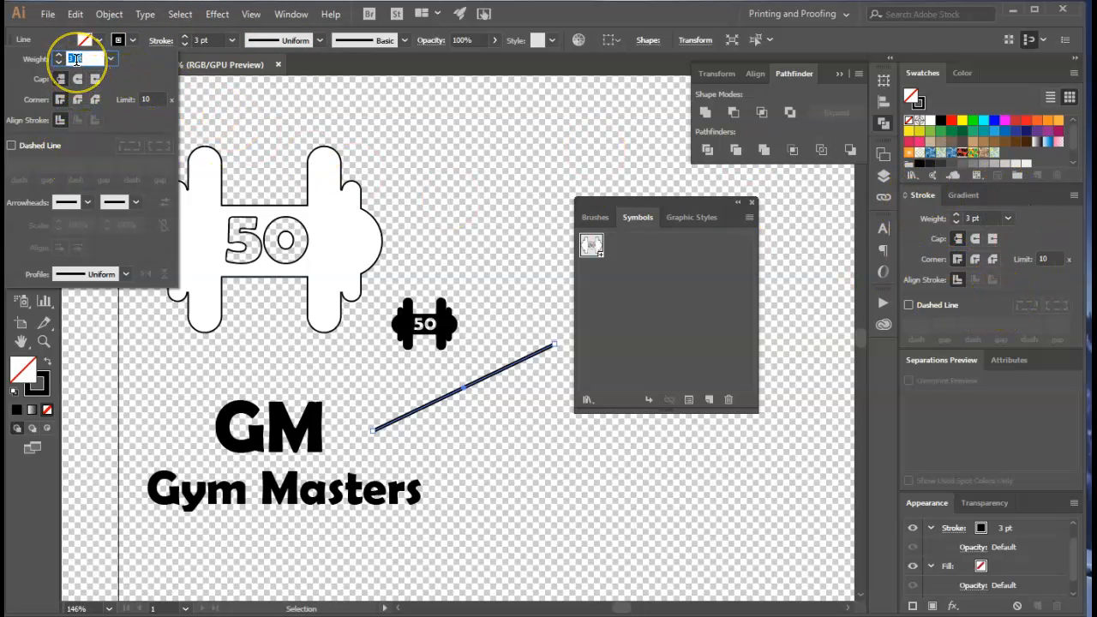
{"action": "left_click", "coordinate": [44, 343]}
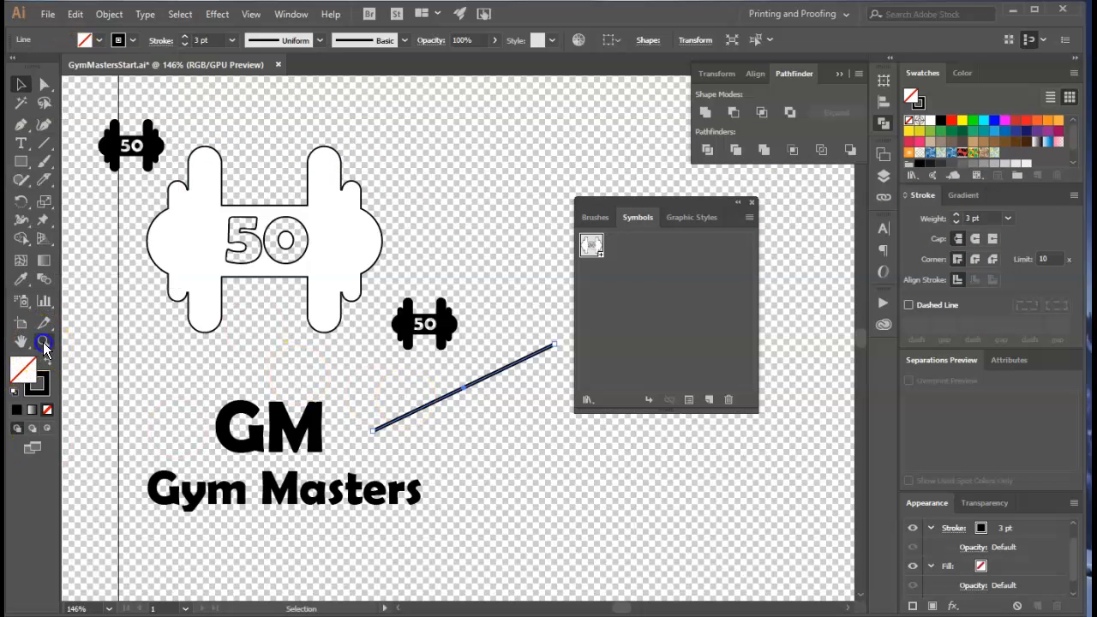
{"action": "left_click", "coordinate": [44, 341]}
{"action": "left_click", "coordinate": [538, 400]}
{"action": "left_click", "coordinate": [446, 370]}
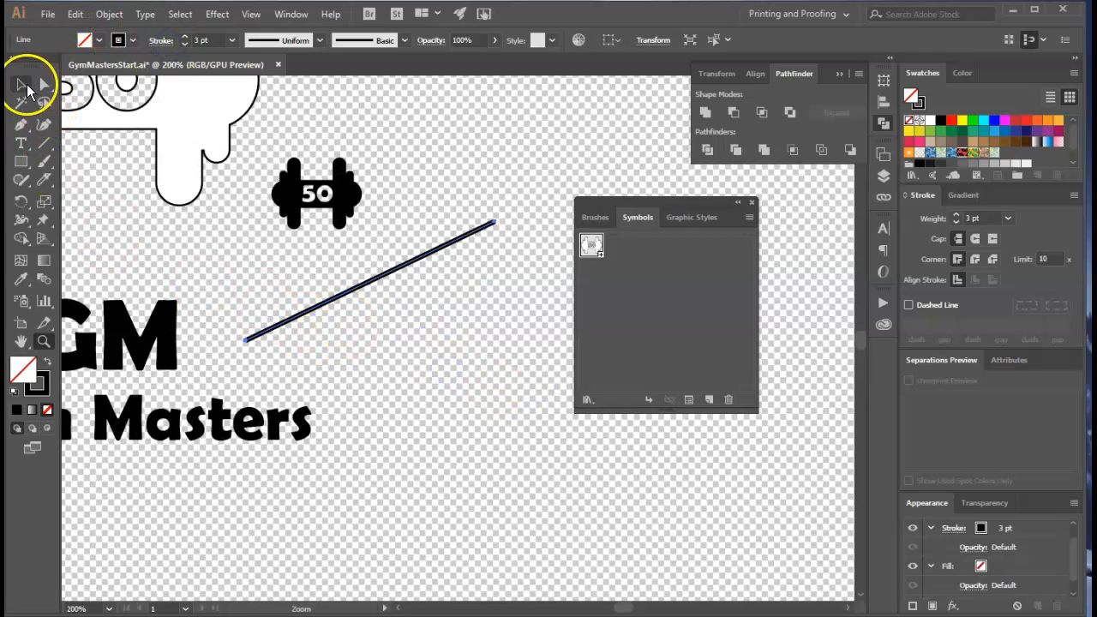
{"action": "left_click", "coordinate": [26, 87]}
{"action": "left_click", "coordinate": [327, 277]}
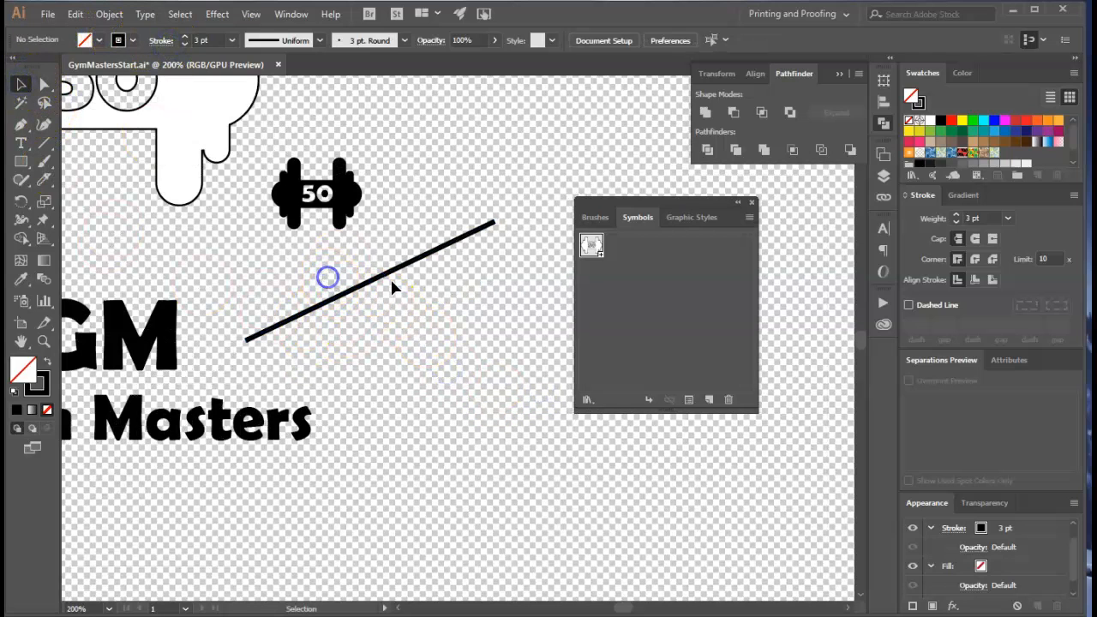
{"action": "left_click", "coordinate": [161, 40]}
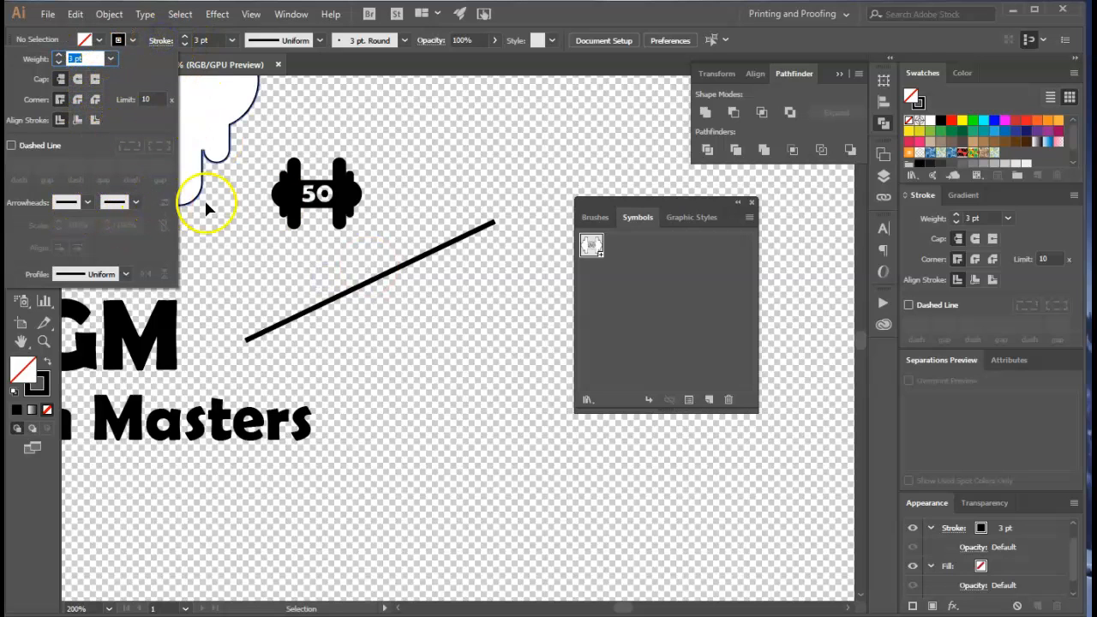
{"action": "left_click", "coordinate": [381, 276]}
{"action": "left_click", "coordinate": [363, 287]}
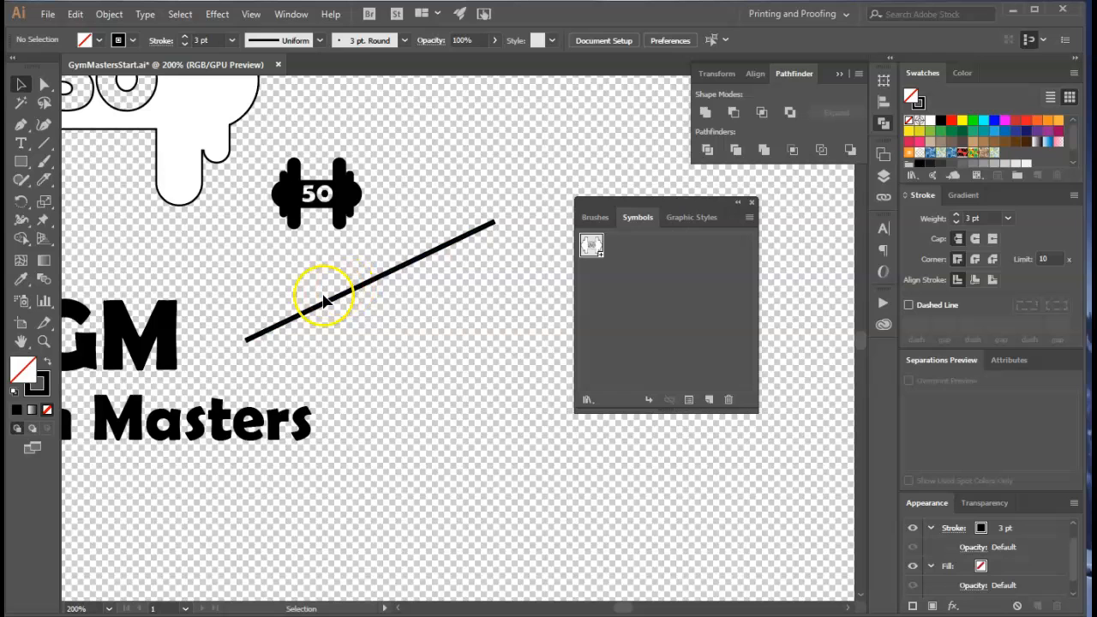
{"action": "left_click", "coordinate": [329, 304]}
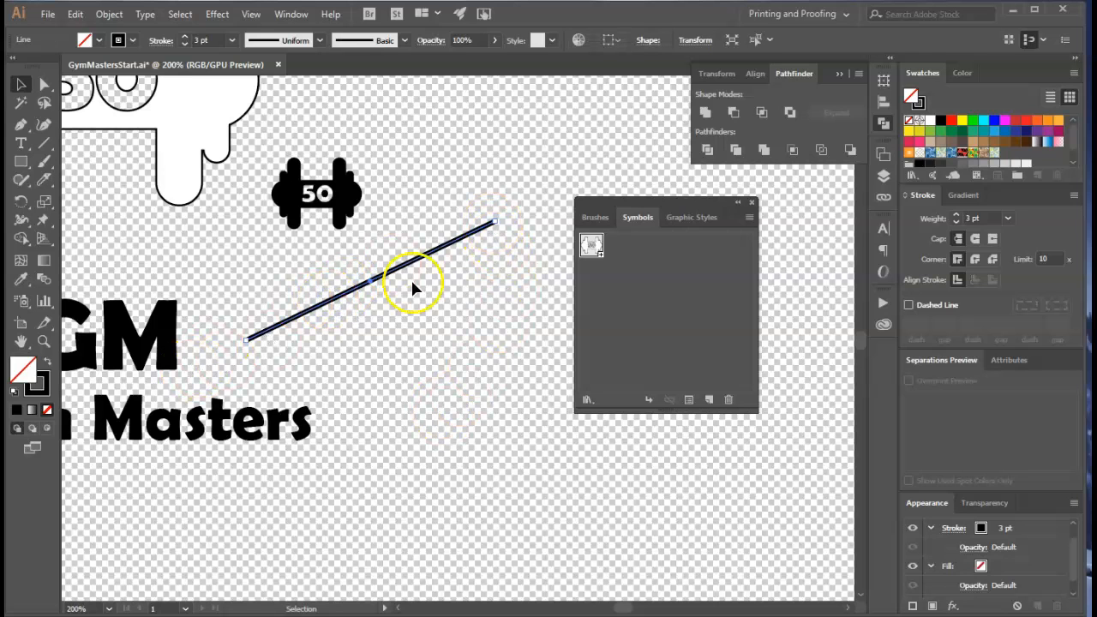
{"action": "left_click", "coordinate": [157, 42]}
{"action": "left_click", "coordinate": [86, 64]}
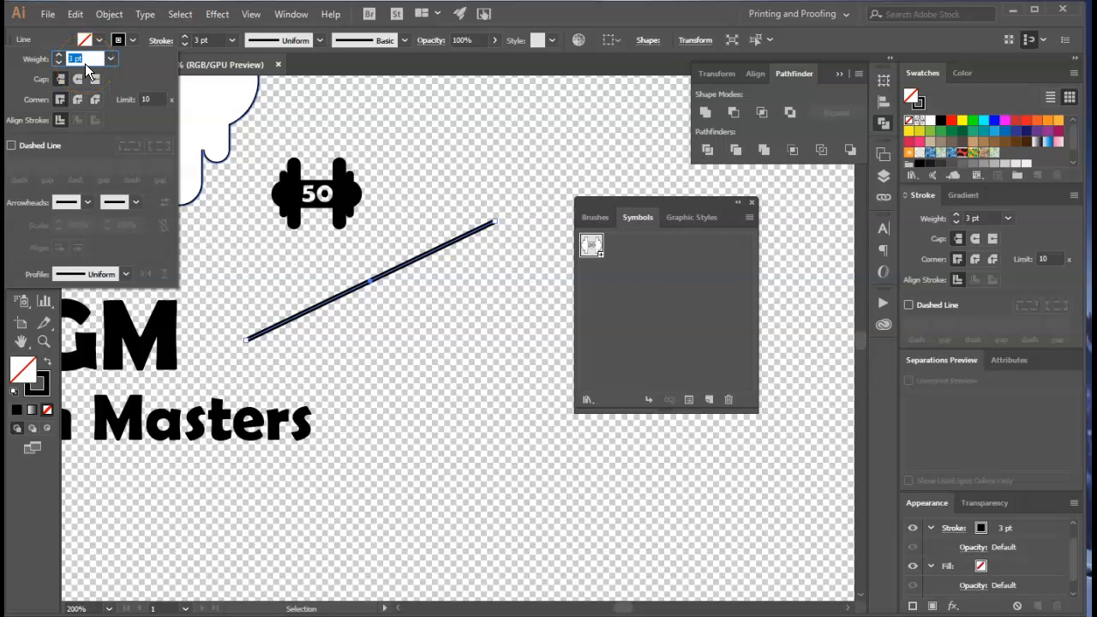
{"action": "left_click", "coordinate": [59, 58]}
{"action": "left_click", "coordinate": [58, 54]}
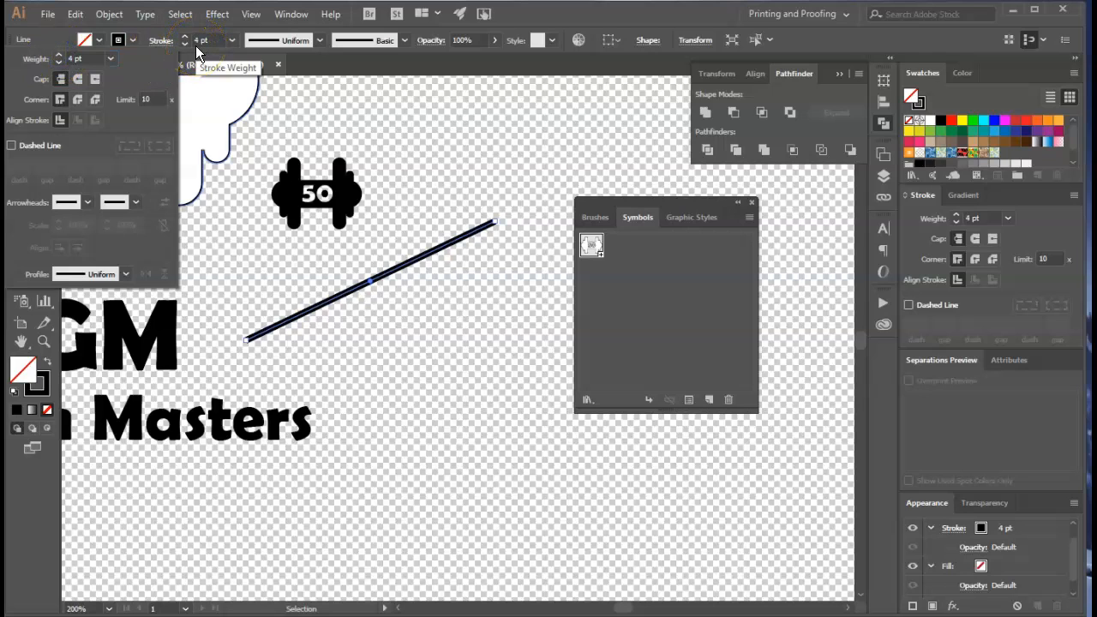
Make the diagonal line dashed with an 8 pt dash and an 8 pt gap
{"action": "left_click", "coordinate": [33, 145]}
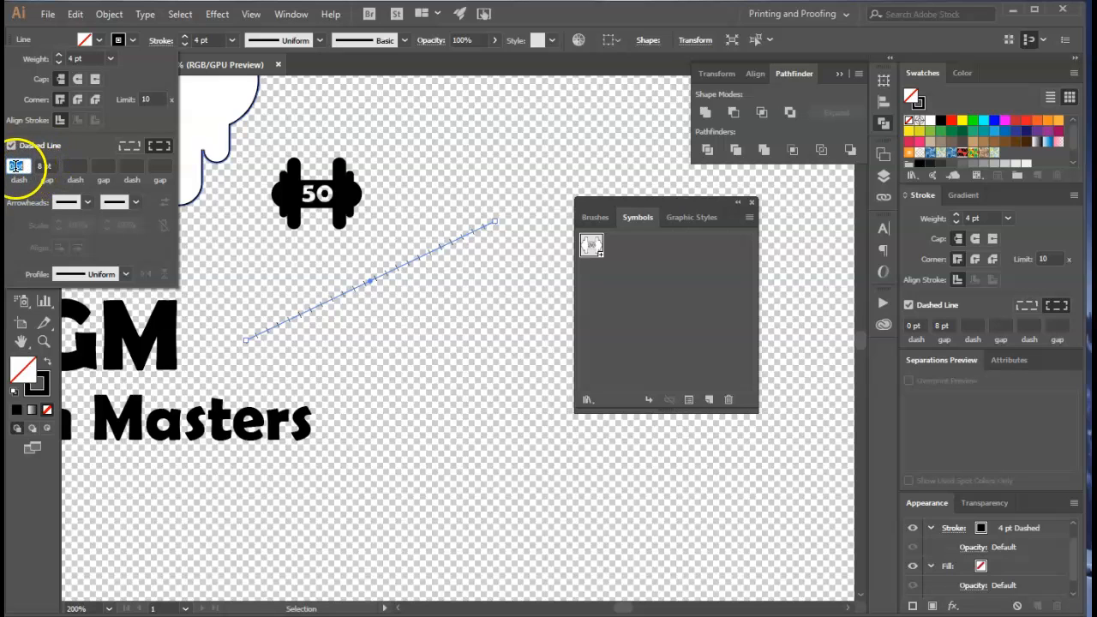
{"action": "left_click_drag", "start_coordinate": [8, 163], "coordinate": [14, 165]}
{"action": "type", "text": "8"}
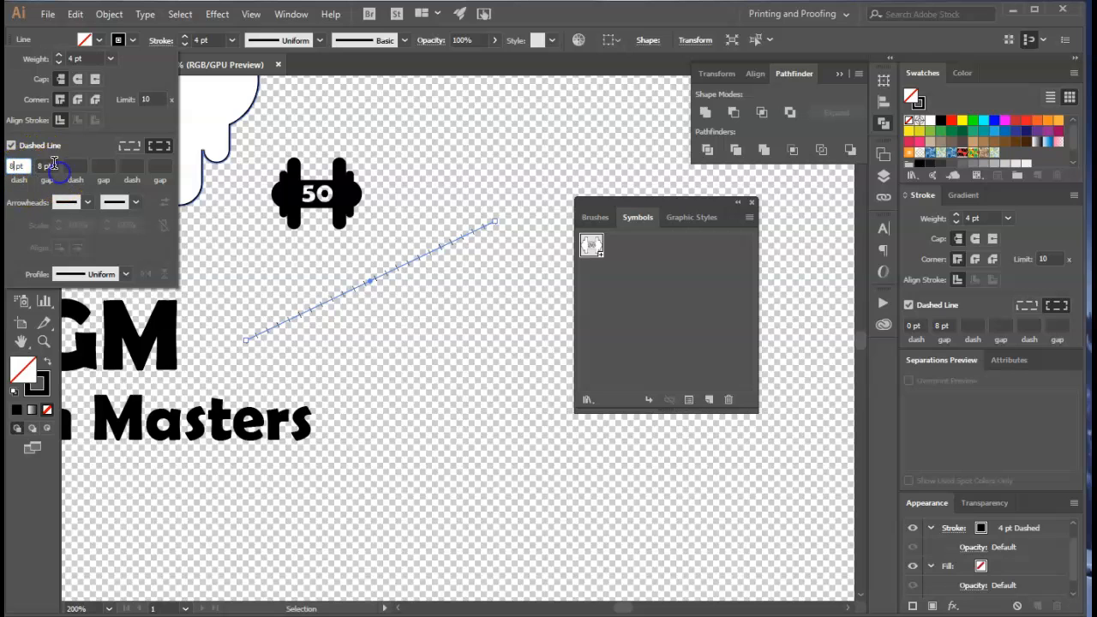
{"action": "left_click", "coordinate": [43, 165]}
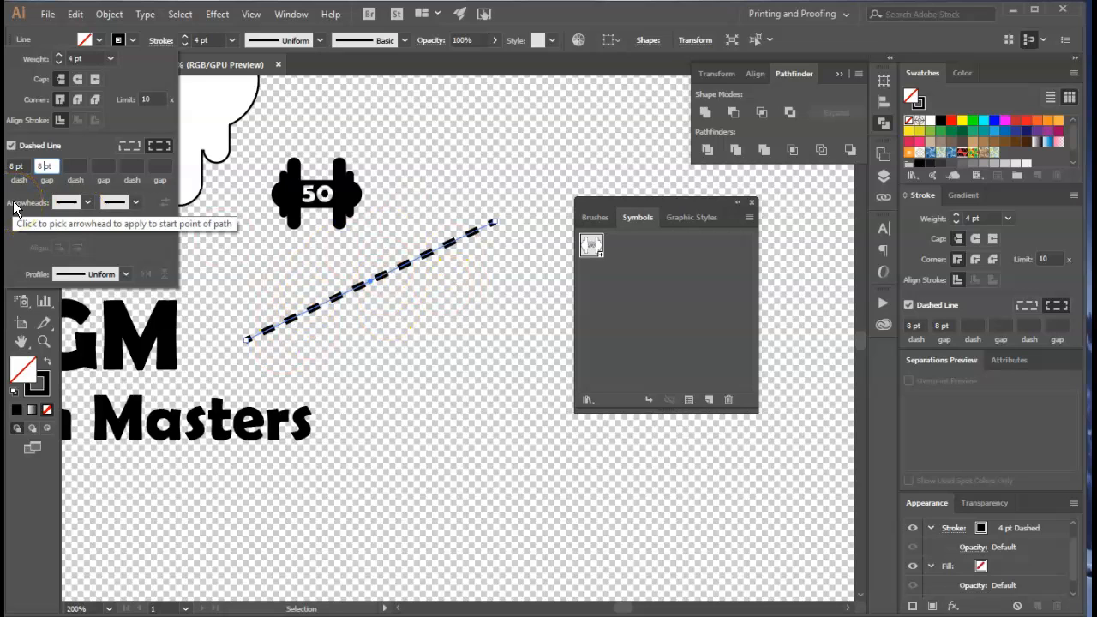
{"action": "left_click", "coordinate": [47, 164]}
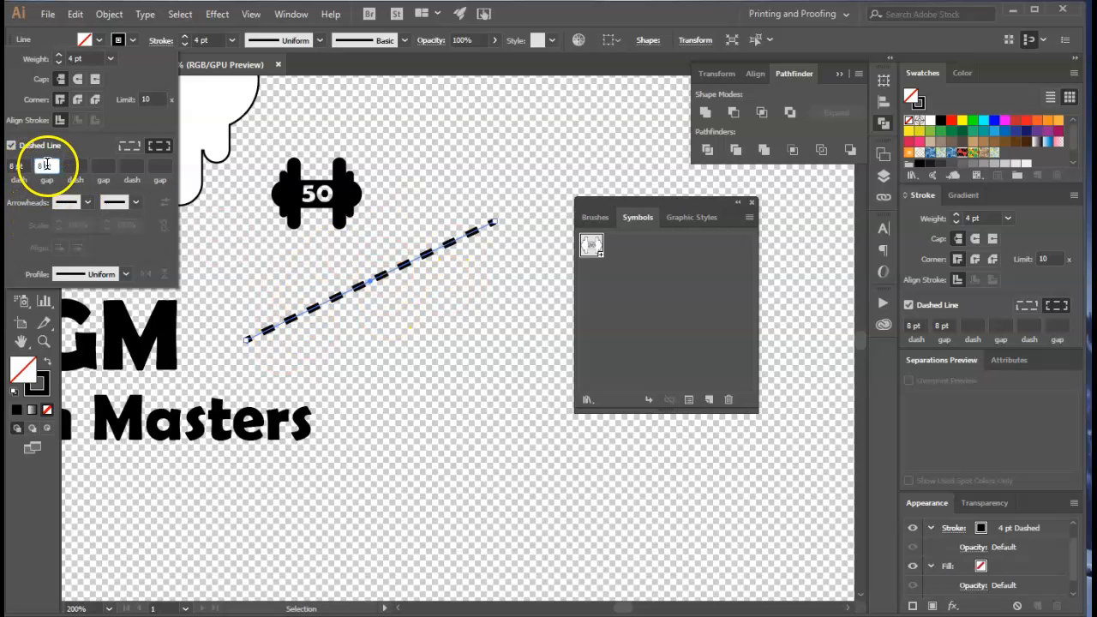
Turn the dashes into round dots using a round cap and a 0 pt dash
{"action": "left_click", "coordinate": [78, 82]}
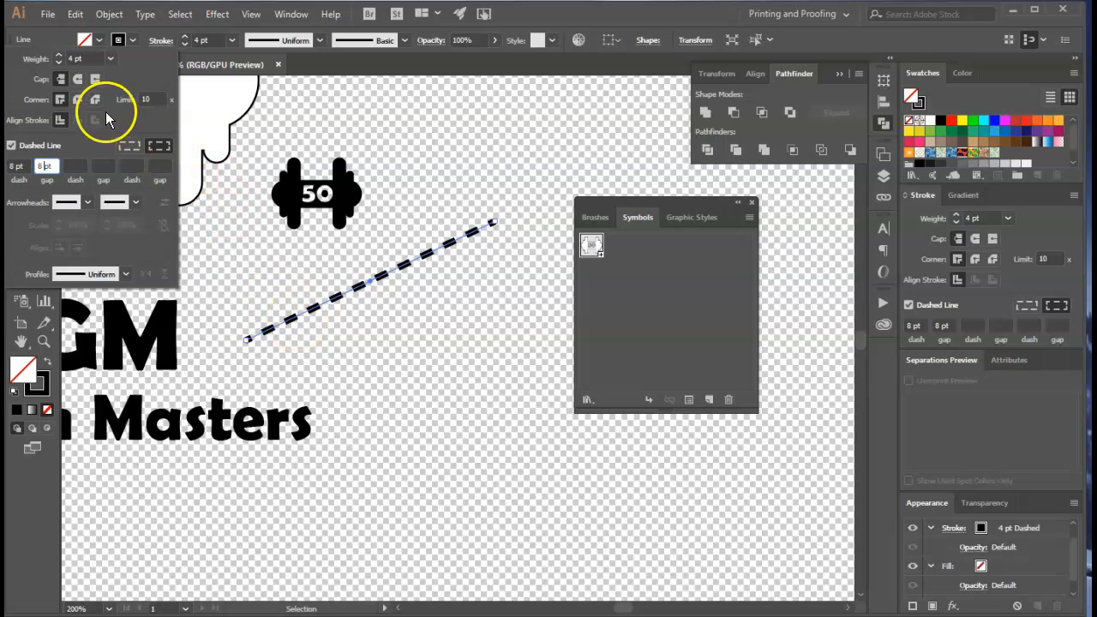
{"action": "left_click", "coordinate": [76, 81]}
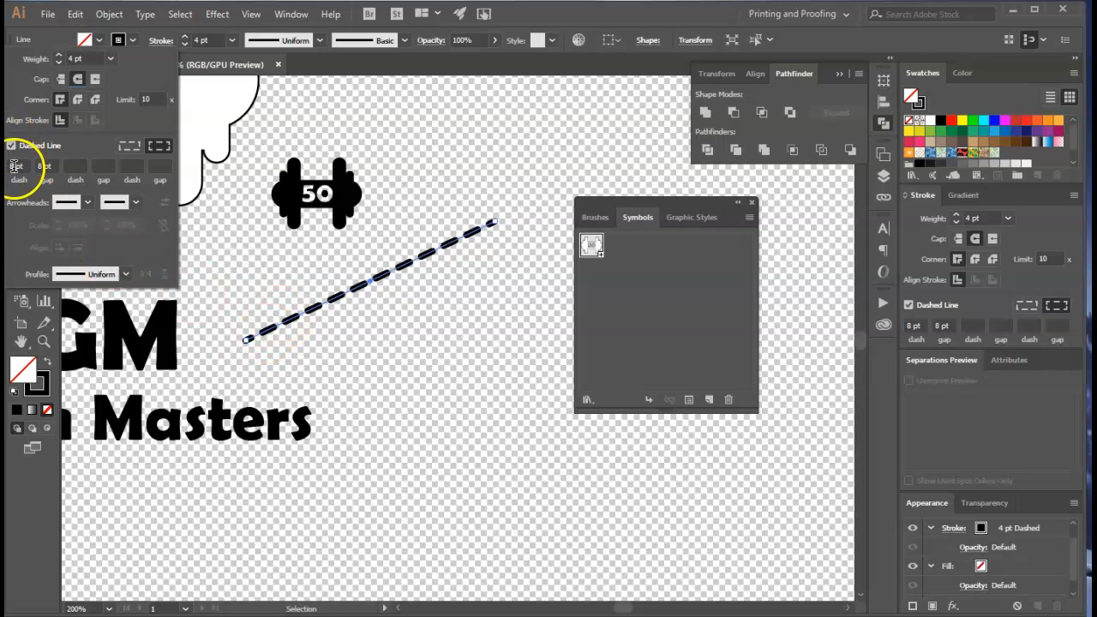
{"action": "type", "text": "0"}
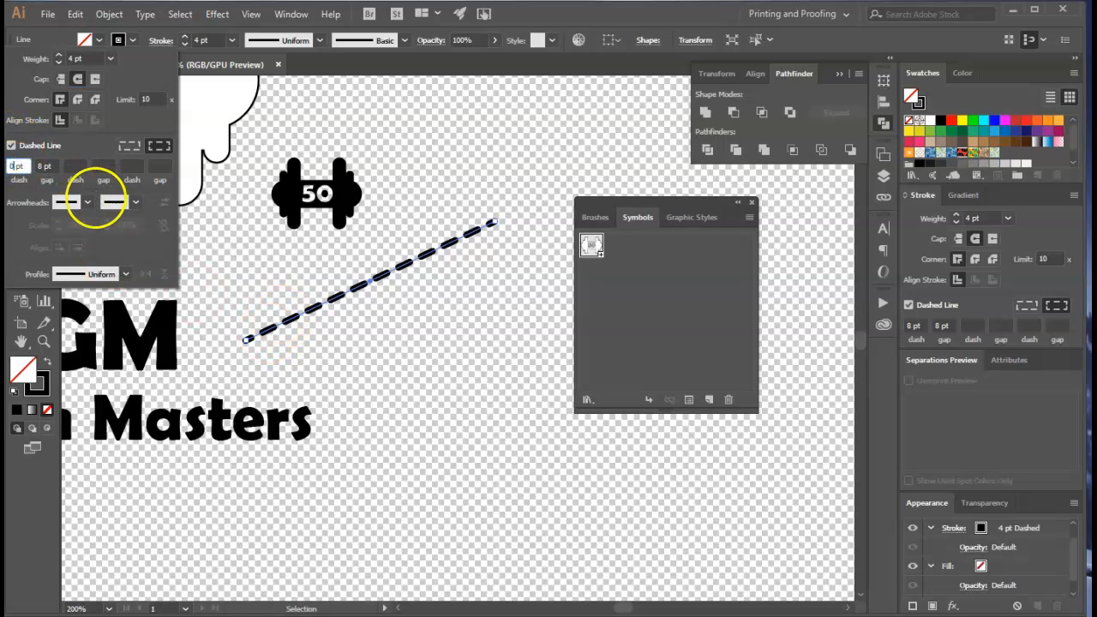
{"action": "left_click", "coordinate": [47, 165]}
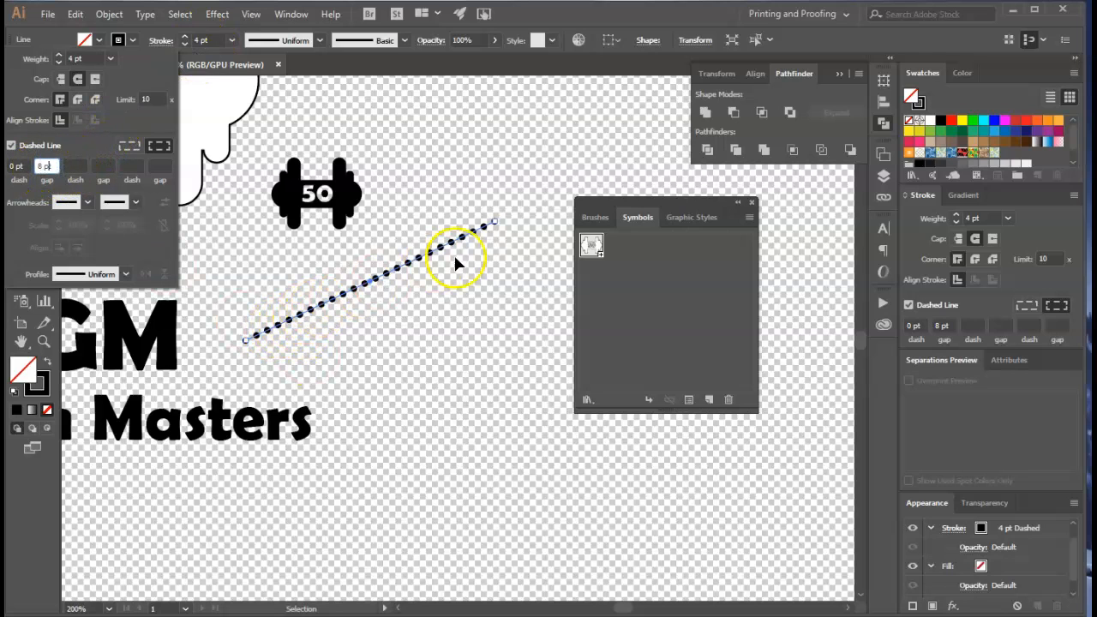
Increase the dotted line's stroke weight to 7 pt and set its gap to 12 pt
{"action": "left_click", "coordinate": [59, 54]}
{"action": "left_click", "coordinate": [58, 55]}
{"action": "left_click", "coordinate": [58, 55]}
{"action": "left_click", "coordinate": [59, 54]}
{"action": "left_click", "coordinate": [58, 61]}
{"action": "left_click", "coordinate": [42, 166]}
{"action": "type", "text": "12 pt"}
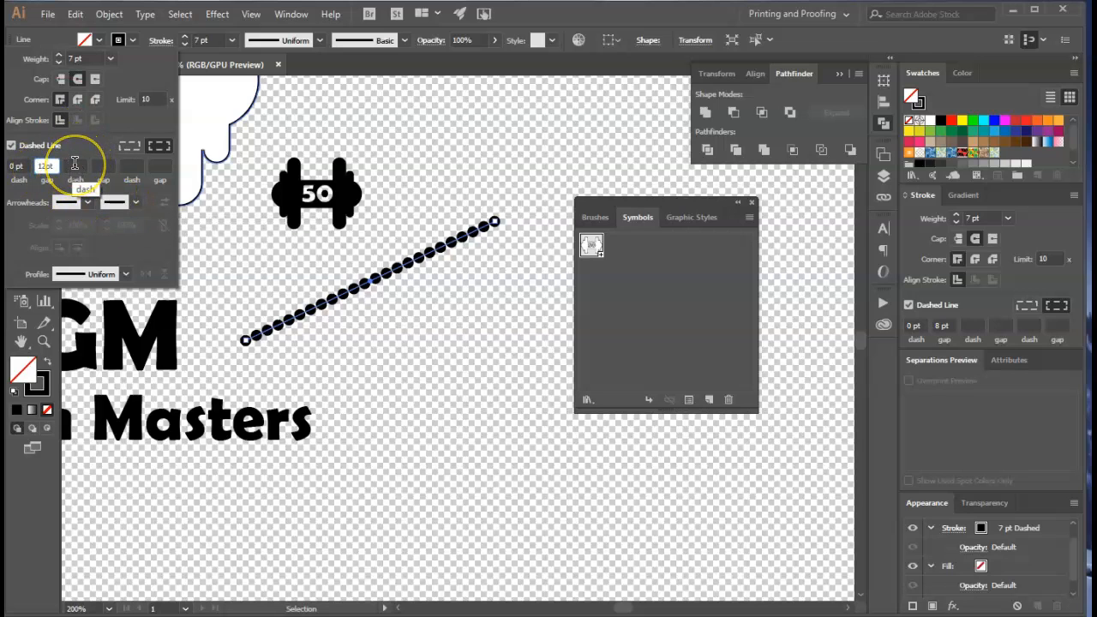
{"action": "left_click", "coordinate": [74, 166]}
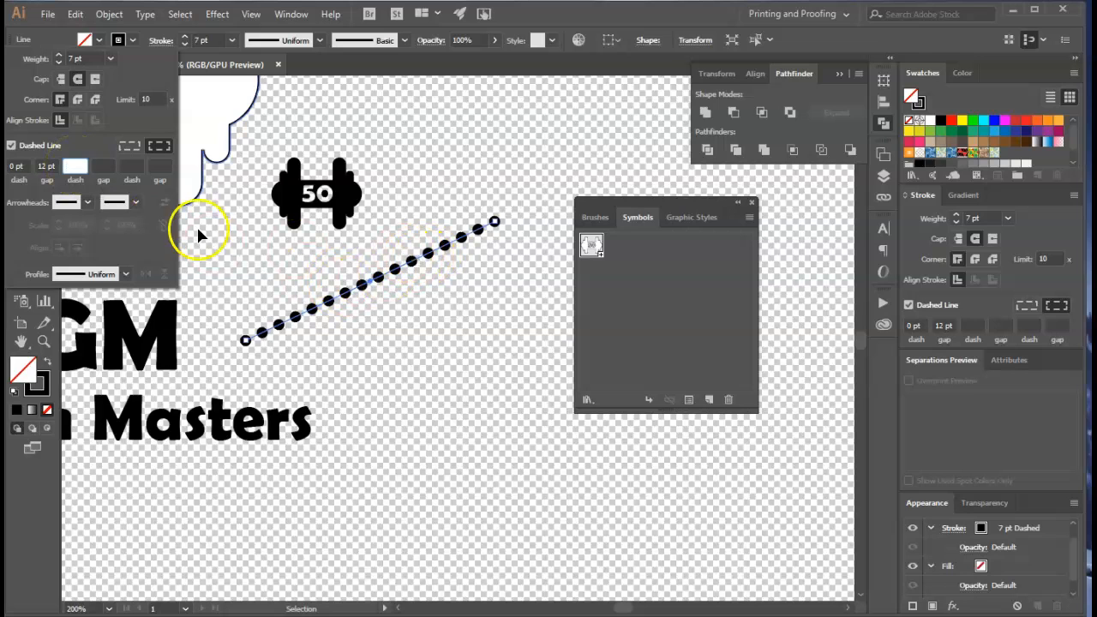
Reduce the dotted line's stroke weight to 5 pt
{"action": "left_click", "coordinate": [58, 62]}
{"action": "left_click", "coordinate": [59, 63]}
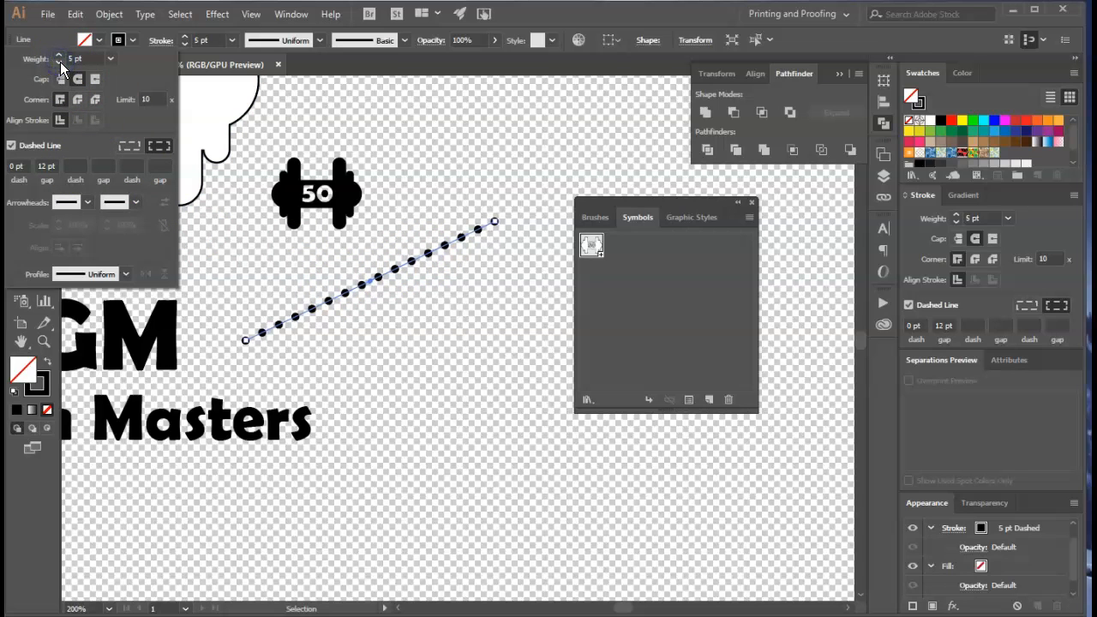
{"action": "left_click", "coordinate": [349, 130]}
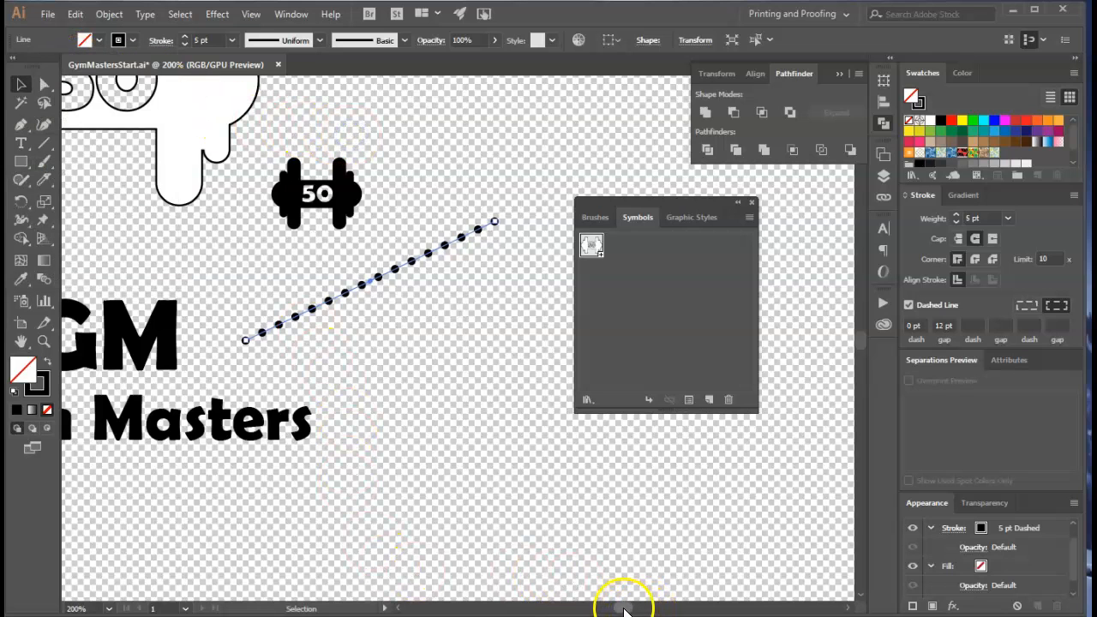
Stretch the dotted line diagonally across the large dumbbell so its ends meet the two small black dumbbells
{"action": "left_click_drag", "start_coordinate": [626, 609], "coordinate": [619, 608]}
{"action": "scroll", "coordinate": [497, 429], "scroll_direction": "up", "scroll_amount": 5}
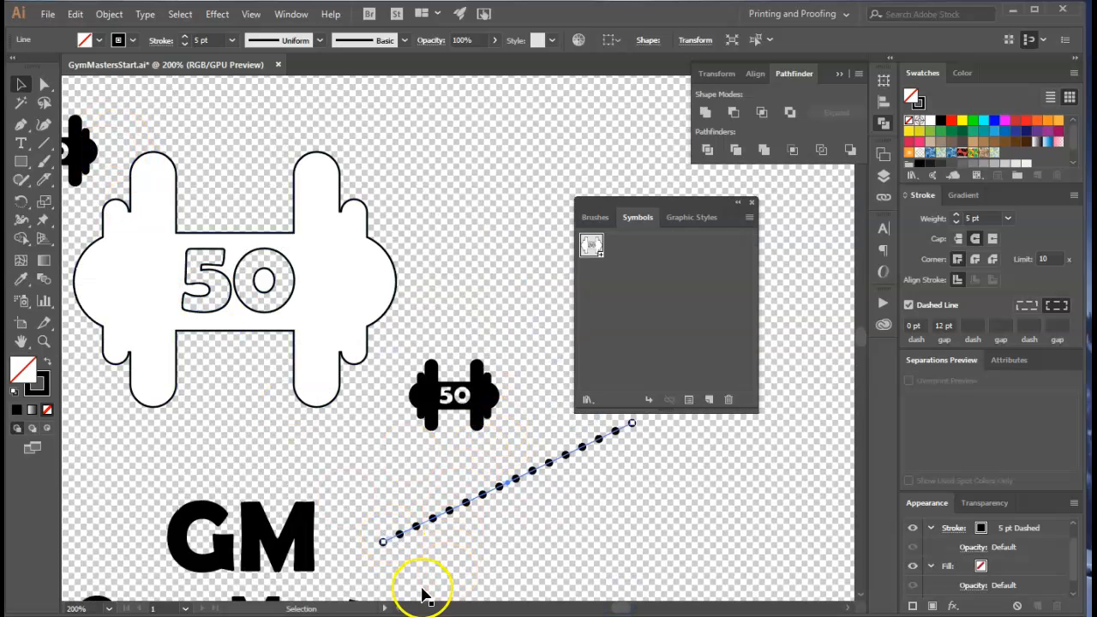
{"action": "left_click_drag", "start_coordinate": [622, 608], "coordinate": [615, 609]}
{"action": "left_click_drag", "start_coordinate": [521, 543], "coordinate": [230, 155]}
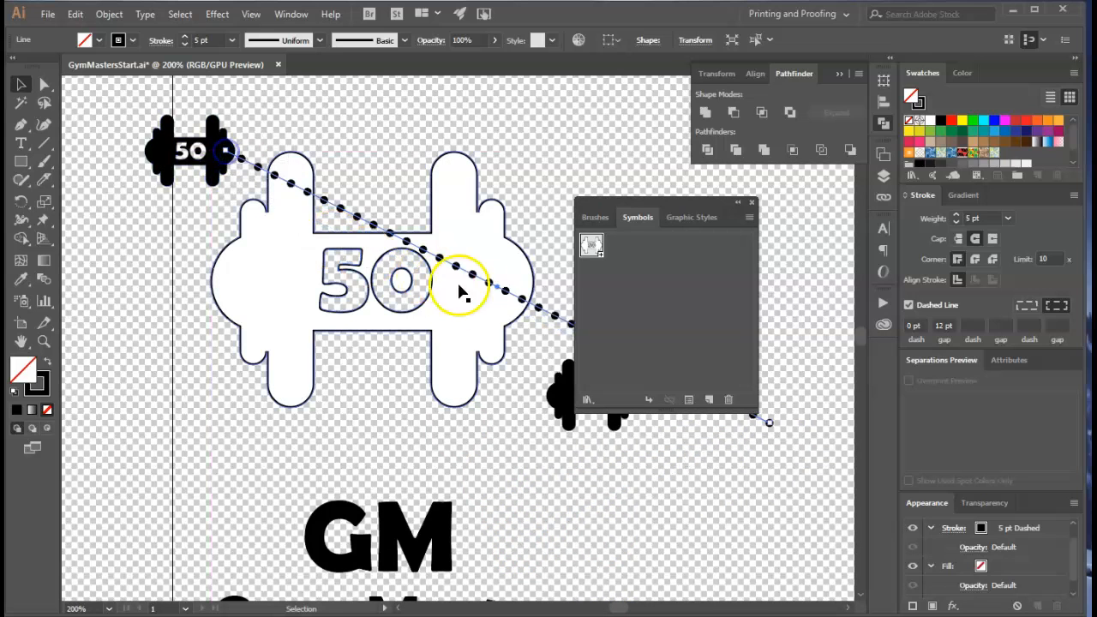
{"action": "left_click_drag", "start_coordinate": [677, 212], "coordinate": [892, 252]}
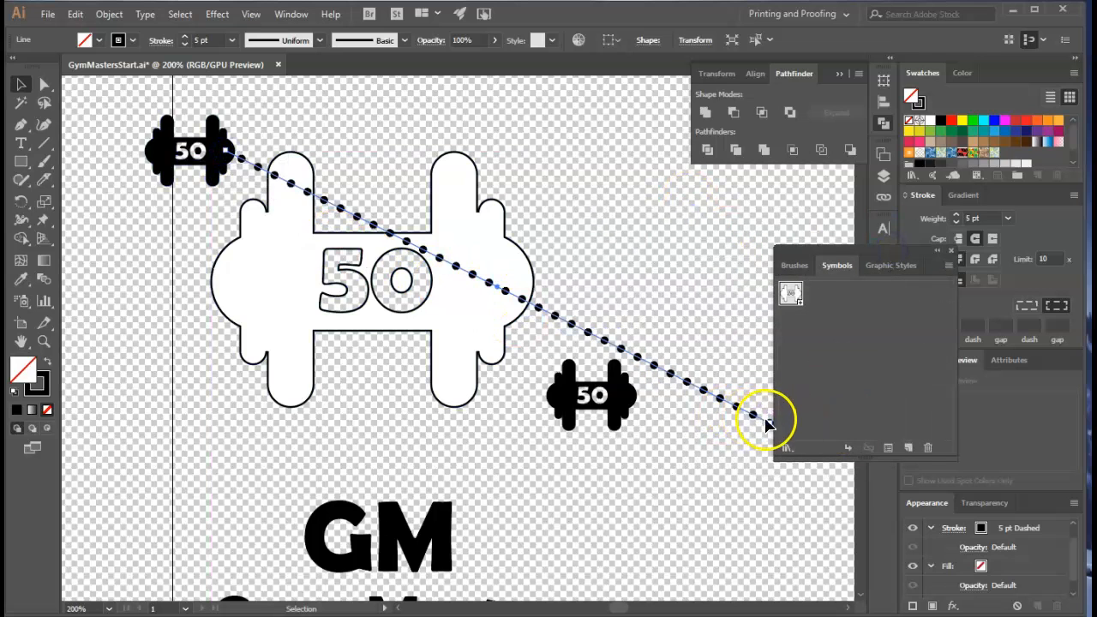
{"action": "left_click_drag", "start_coordinate": [769, 426], "coordinate": [553, 395]}
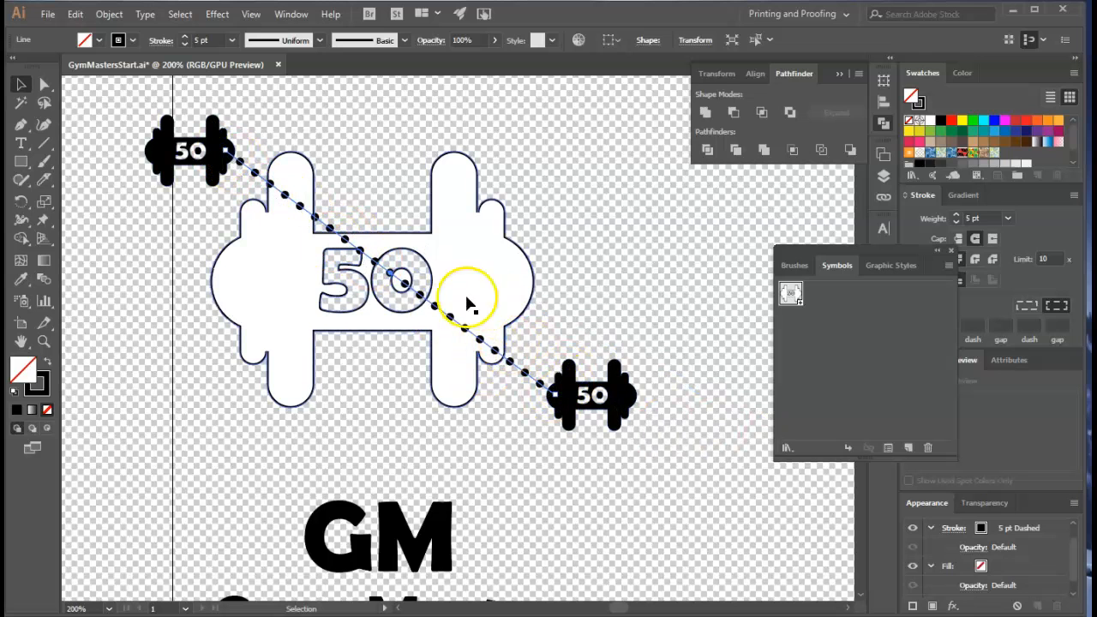
Bring the large white dumbbell to the front so it covers the dotted line
{"action": "left_click", "coordinate": [487, 257]}
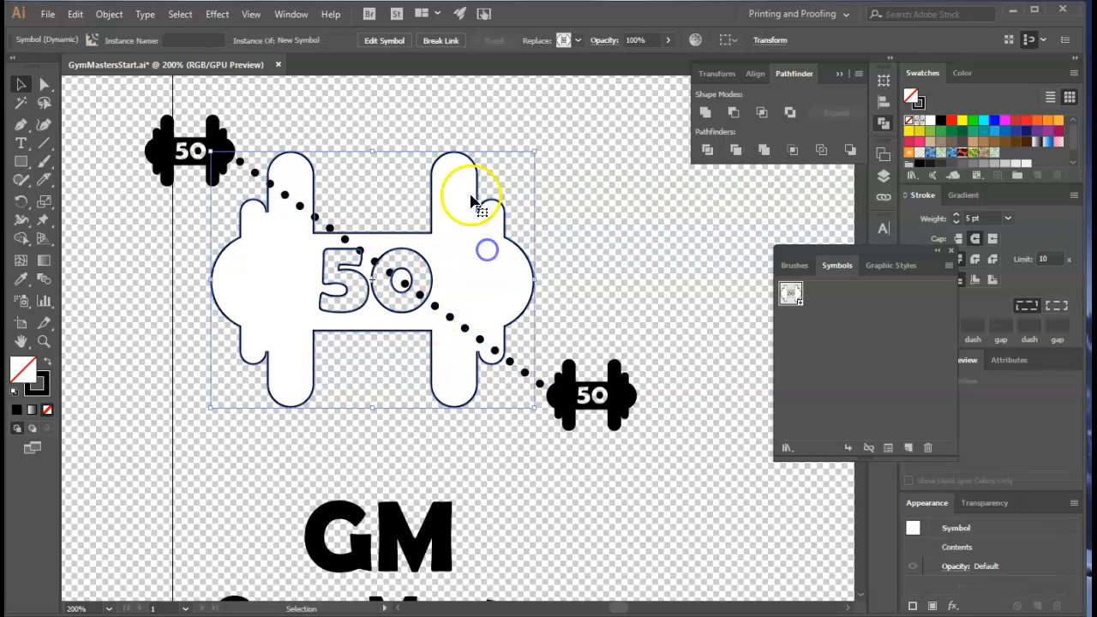
{"action": "right_click", "coordinate": [477, 280]}
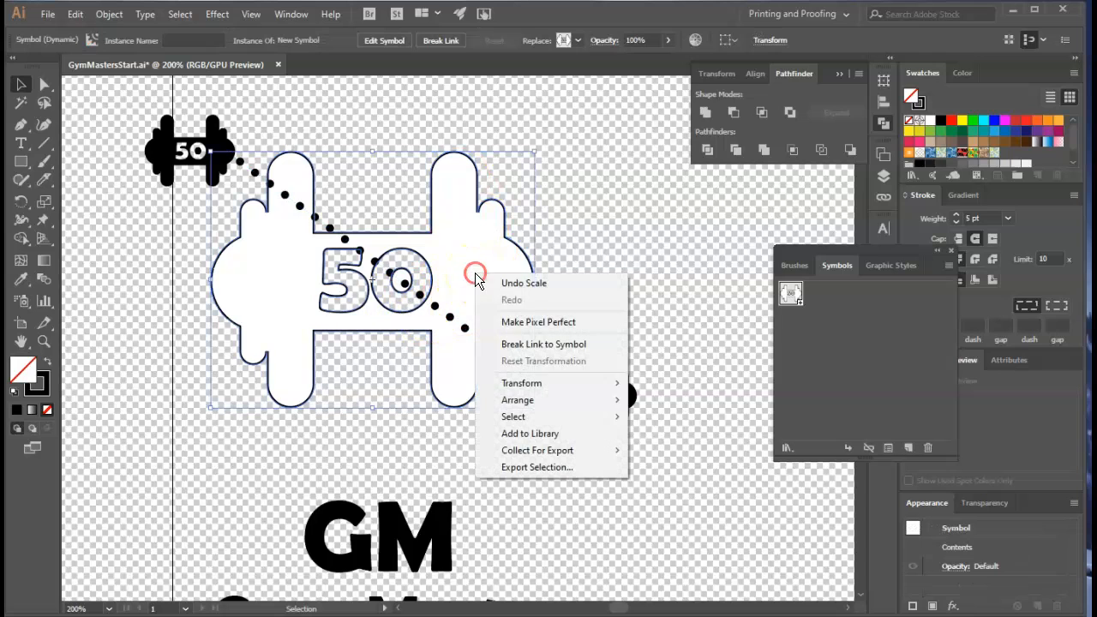
{"action": "mouse_move", "coordinate": [595, 400]}
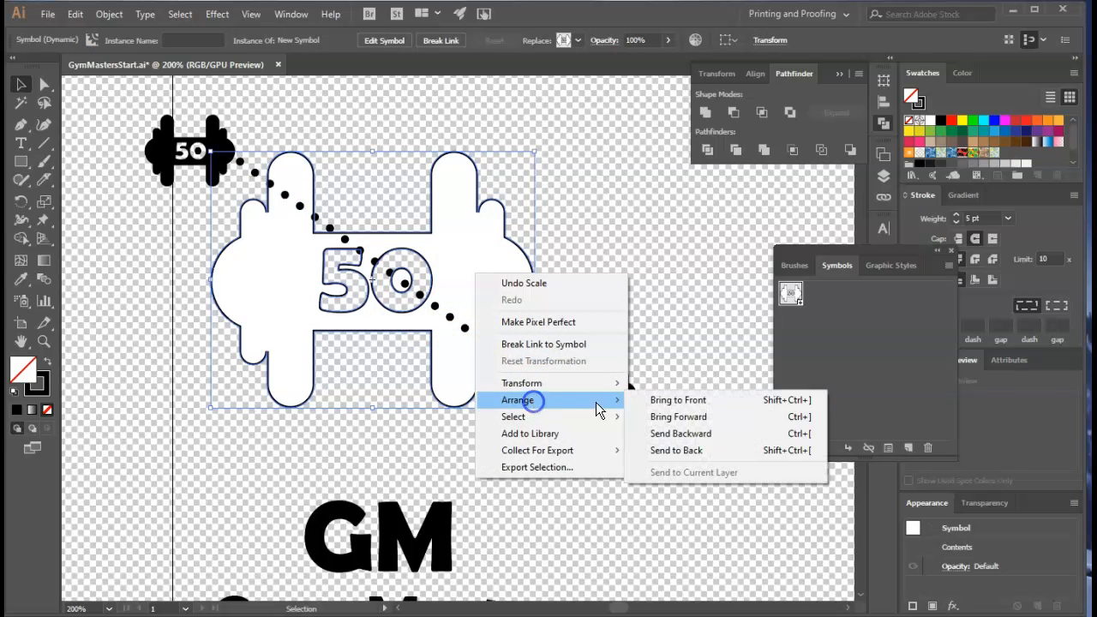
{"action": "left_click", "coordinate": [693, 398]}
{"action": "left_click", "coordinate": [678, 309]}
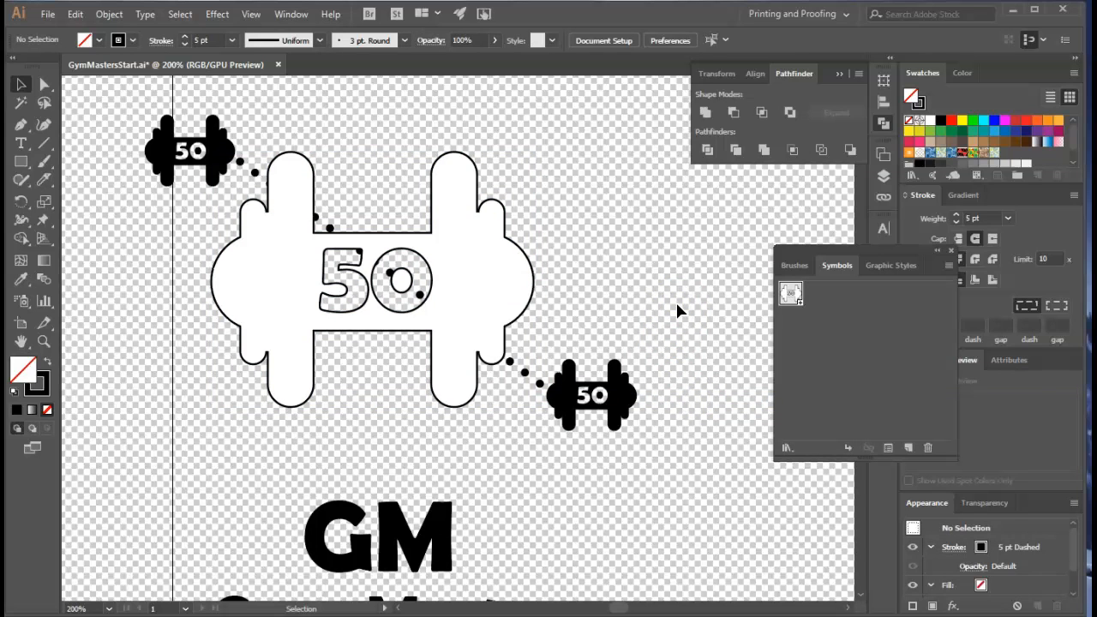
{"action": "left_click", "coordinate": [556, 375]}
Move the Gym Masters text further down and nudge the GM text up to leave space between them
{"action": "scroll", "coordinate": [484, 480], "scroll_direction": "down", "scroll_amount": 5}
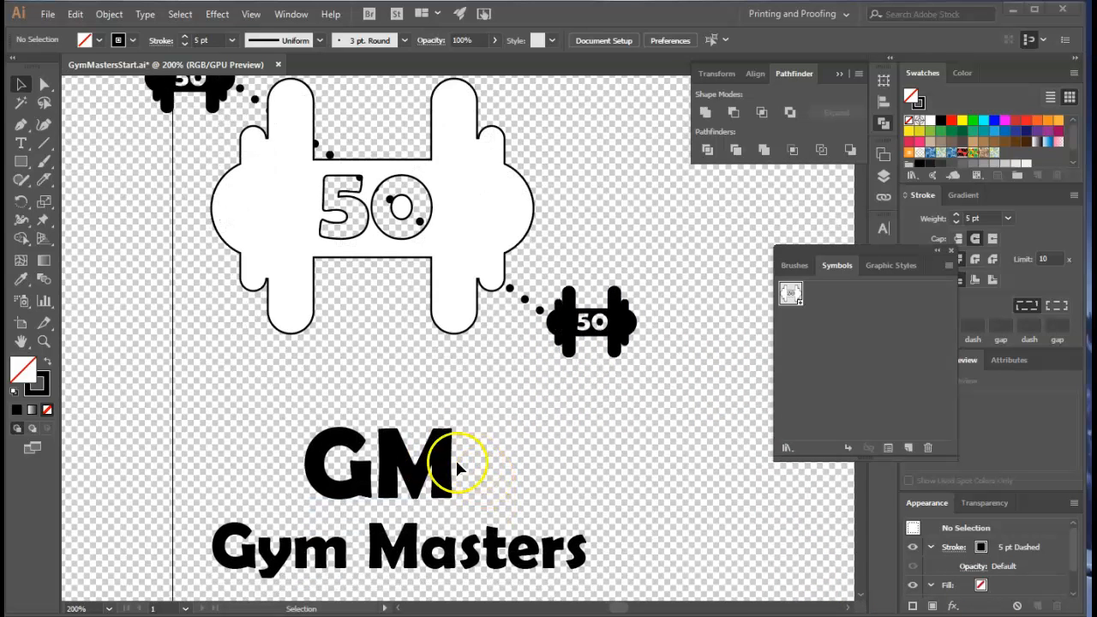
{"action": "left_click_drag", "start_coordinate": [429, 502], "coordinate": [428, 606]}
{"action": "left_click", "coordinate": [390, 420]}
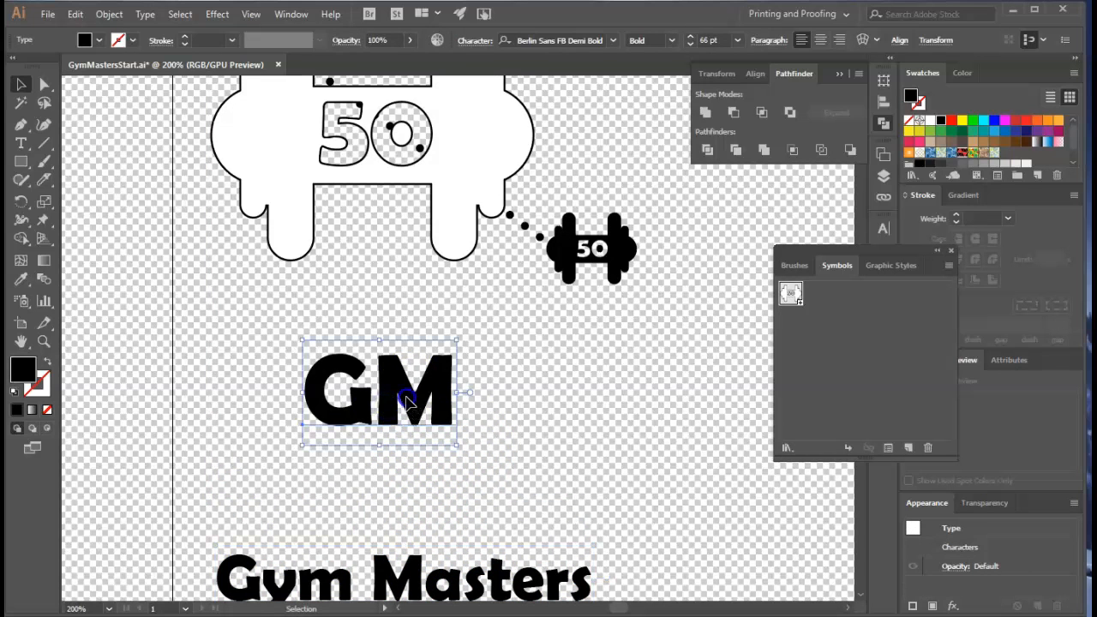
{"action": "left_click_drag", "start_coordinate": [406, 393], "coordinate": [410, 371]}
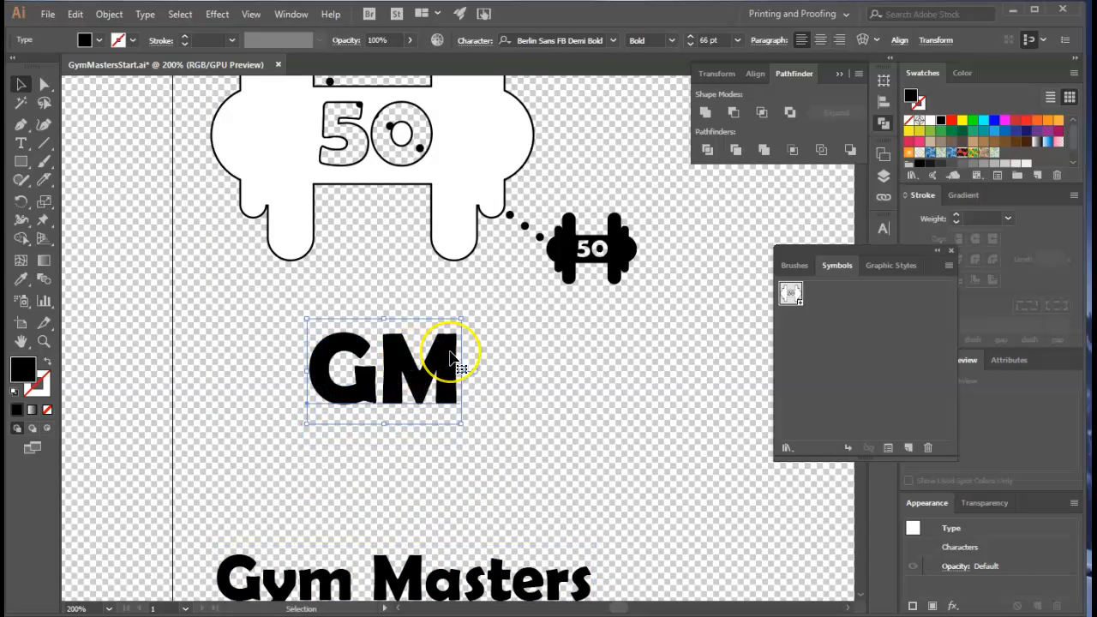
Convert the GM text to outlines and ungroup it into separate G and M shapes
{"action": "right_click", "coordinate": [402, 371]}
{"action": "left_click", "coordinate": [462, 180]}
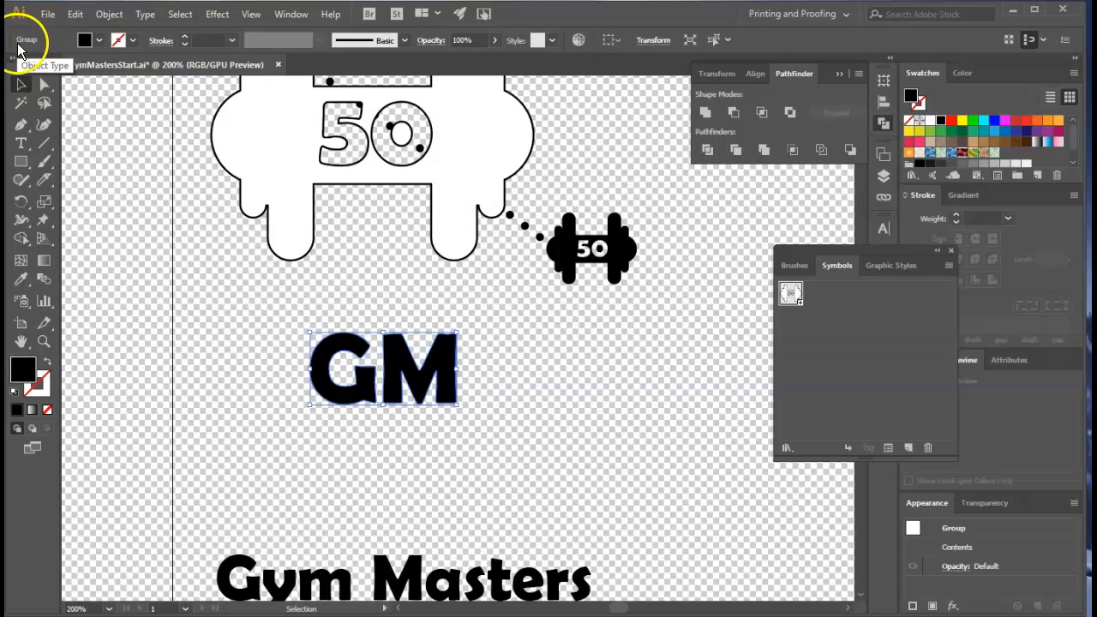
{"action": "right_click", "coordinate": [421, 370]}
{"action": "left_click", "coordinate": [465, 497]}
{"action": "left_click", "coordinate": [549, 393]}
{"action": "left_click", "coordinate": [438, 367]}
{"action": "left_click", "coordinate": [343, 385]}
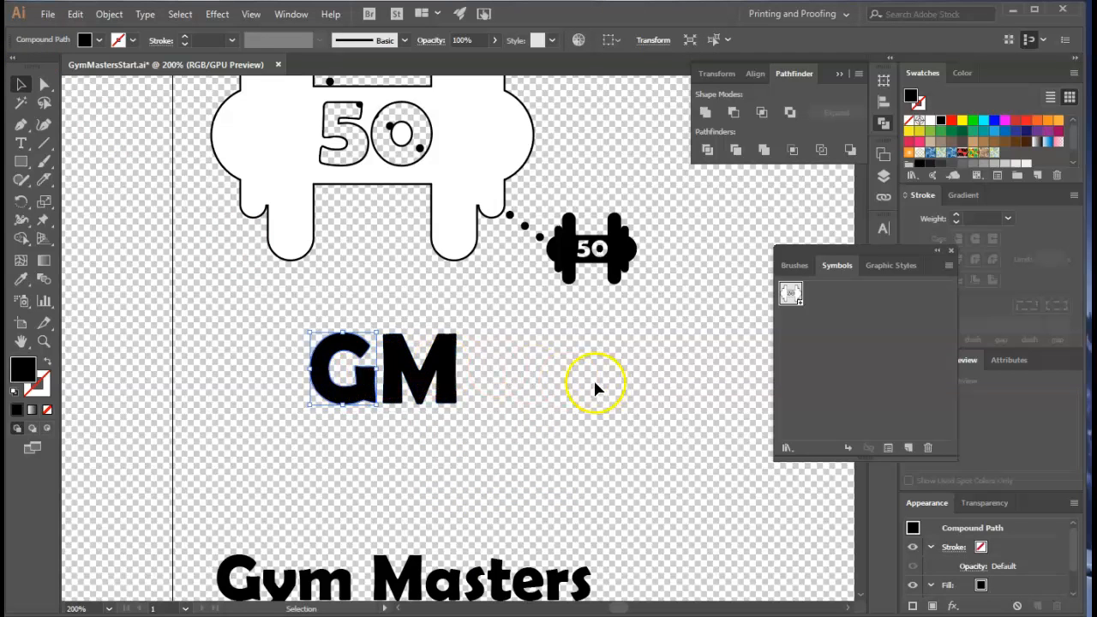
Move the M diagonally down and to the right of the G
{"action": "left_click", "coordinate": [524, 409]}
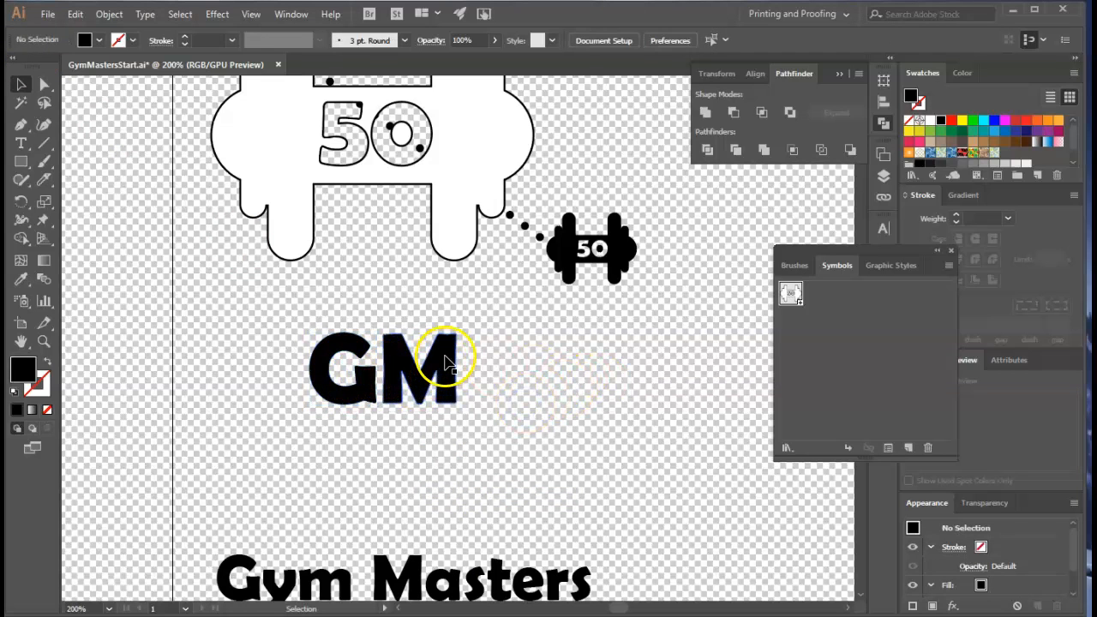
{"action": "left_click_drag", "start_coordinate": [452, 362], "coordinate": [487, 444]}
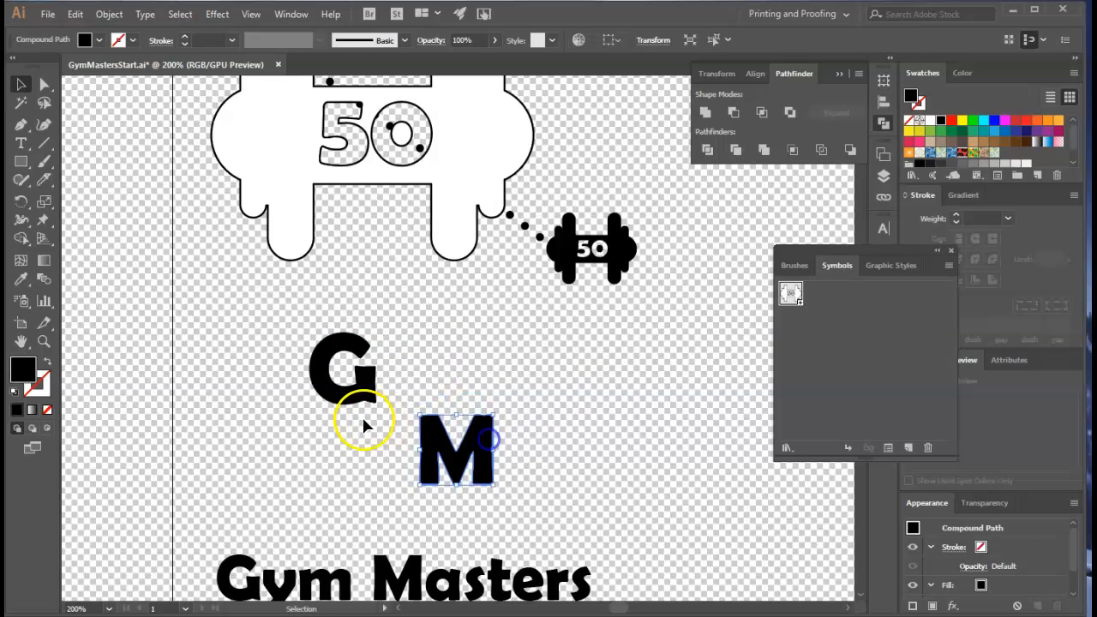
{"action": "left_click", "coordinate": [380, 441]}
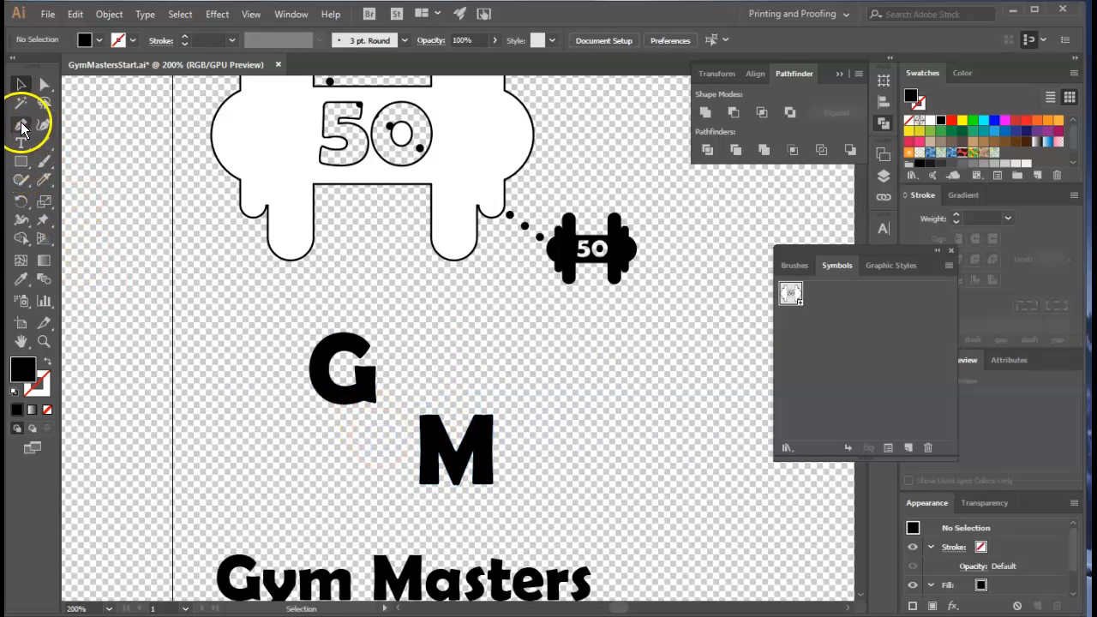
Draw a thin slanted black bar with the Pen tool in the gap between the G and the M
{"action": "left_click", "coordinate": [22, 128]}
{"action": "left_click", "coordinate": [85, 41]}
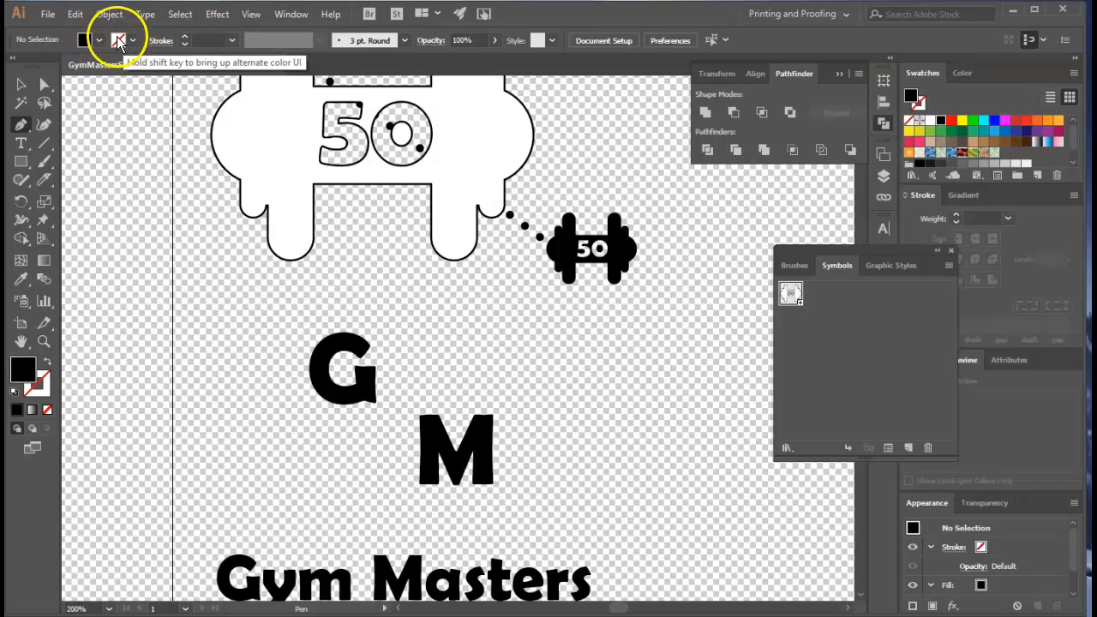
{"action": "left_click", "coordinate": [367, 415]}
{"action": "left_click", "coordinate": [414, 438]}
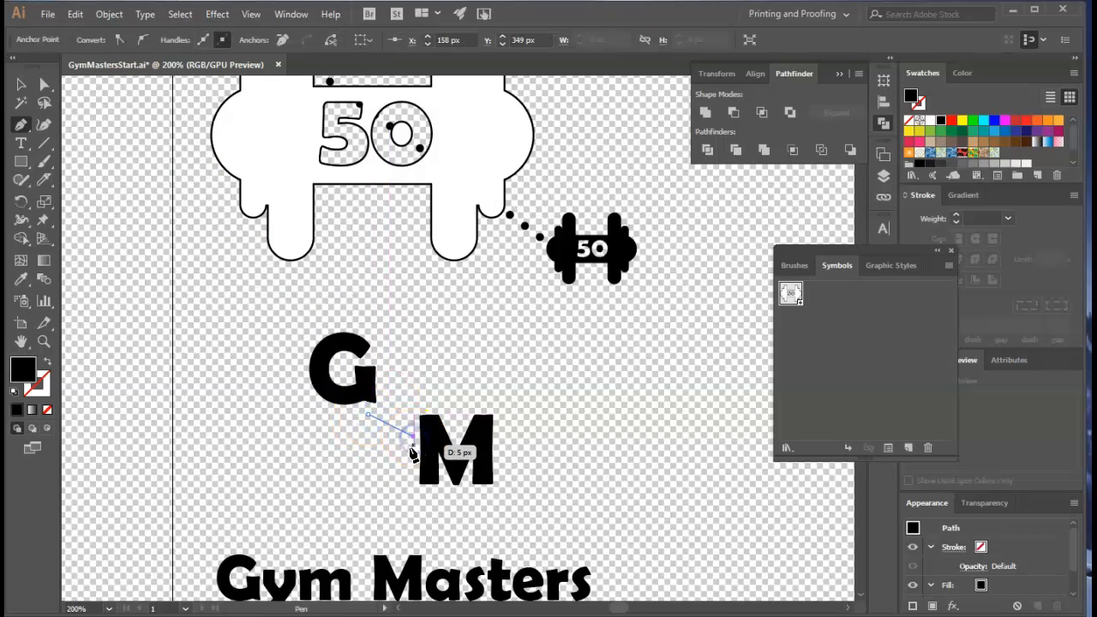
{"action": "left_click", "coordinate": [412, 451]}
{"action": "left_click", "coordinate": [360, 425]}
{"action": "left_click", "coordinate": [367, 418]}
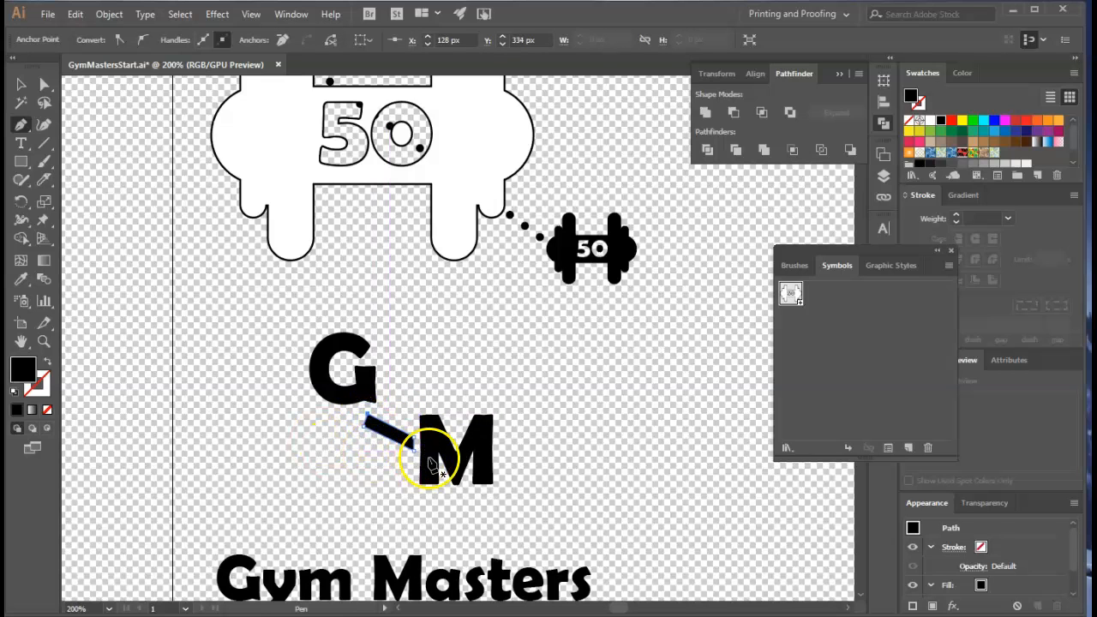
{"action": "left_click", "coordinate": [43, 85]}
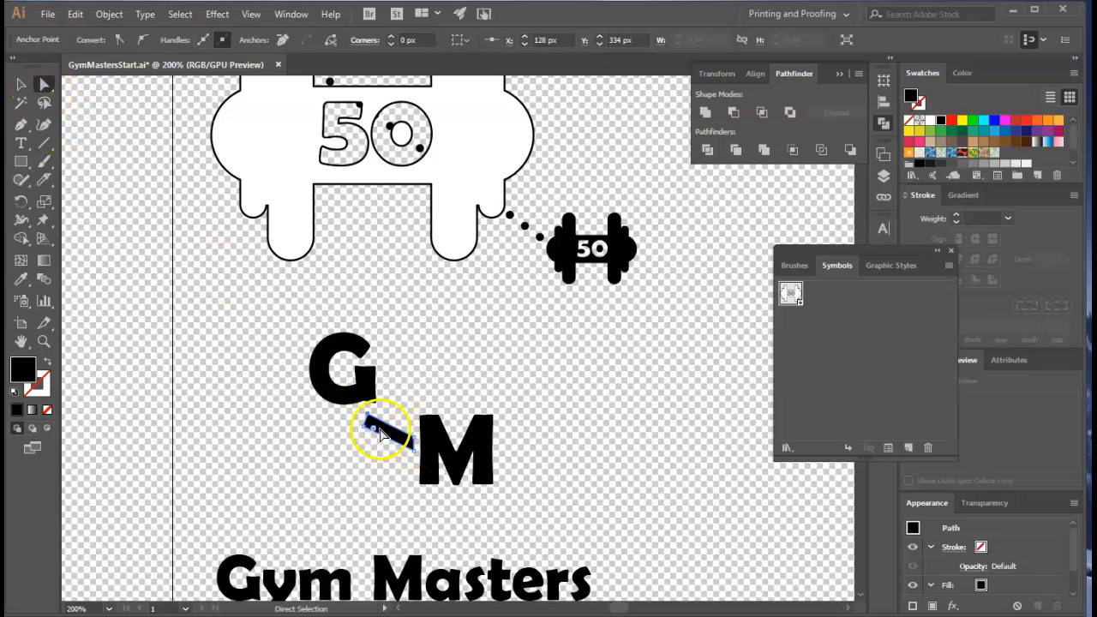
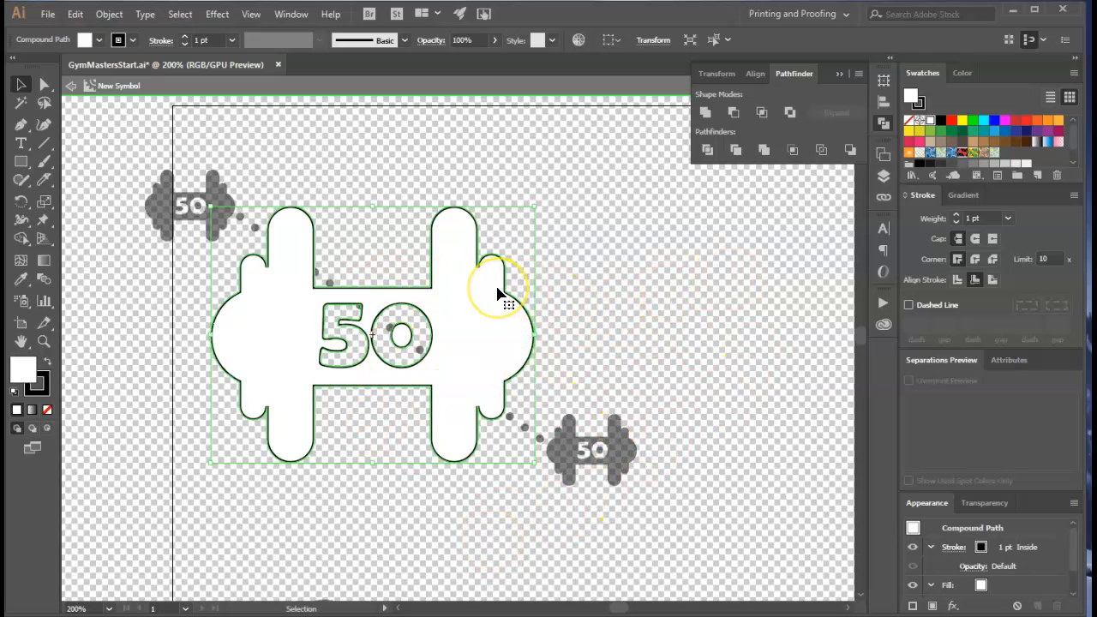
Exit symbol editing and break the large dumbbell's link to its symbol
{"action": "left_click", "coordinate": [71, 86]}
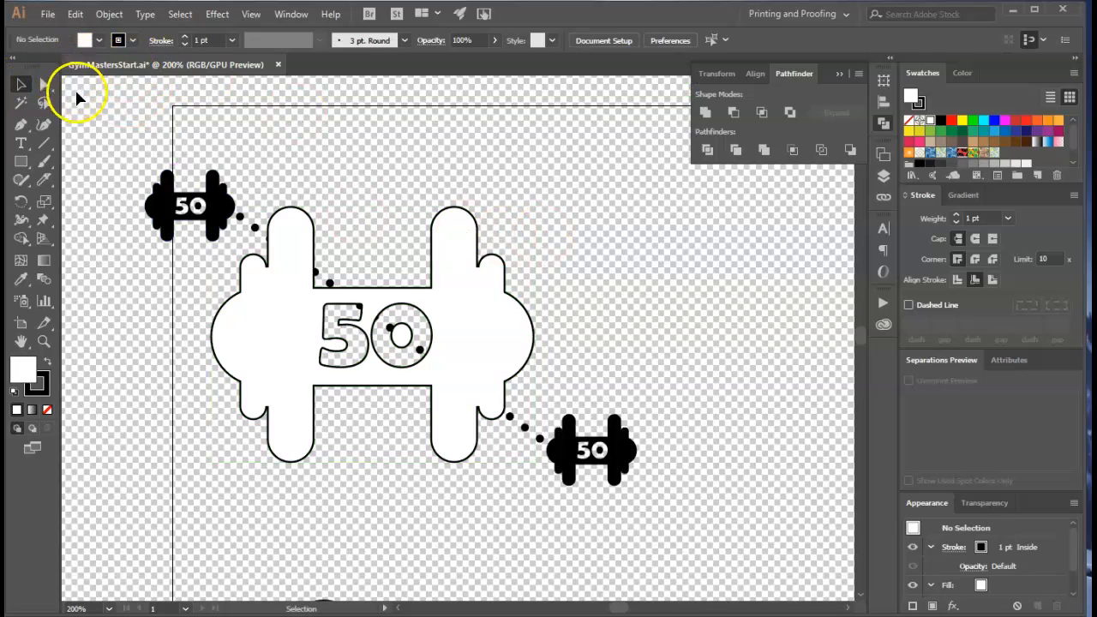
{"action": "left_click", "coordinate": [486, 342]}
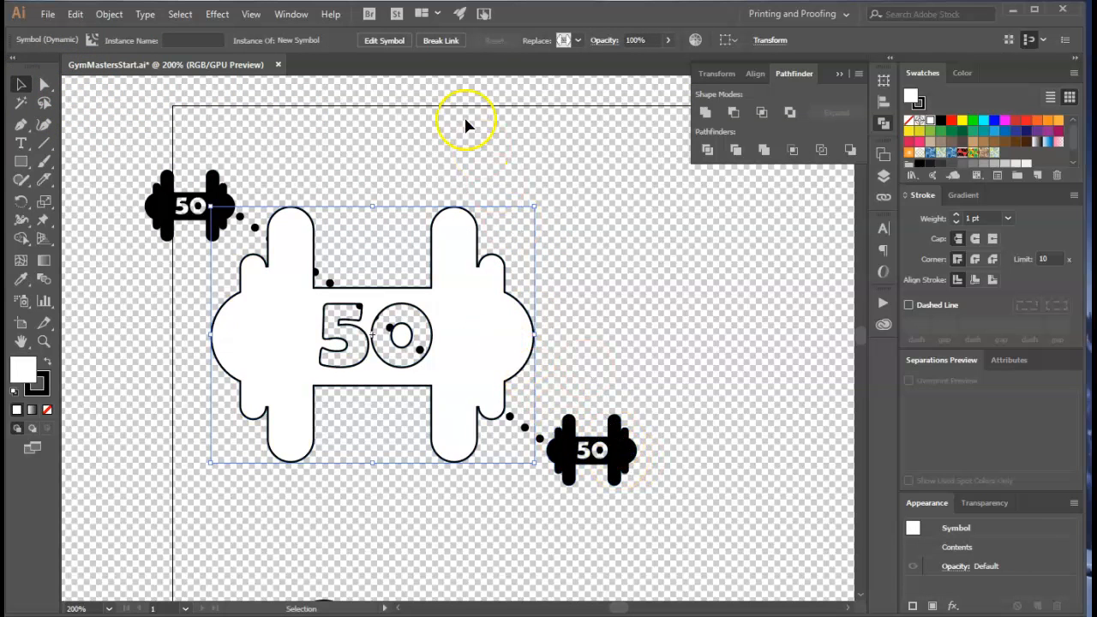
{"action": "left_click", "coordinate": [436, 41]}
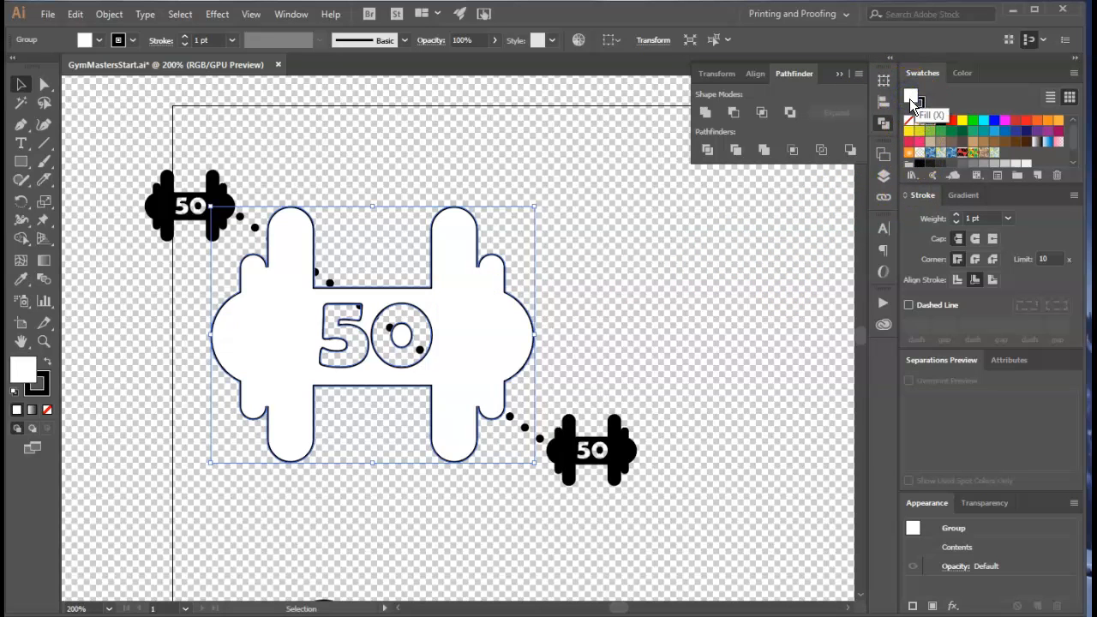
Fill the large dumbbell with the blue swirl pattern from the Vonster Patterns swatch library
{"action": "left_click", "coordinate": [913, 176]}
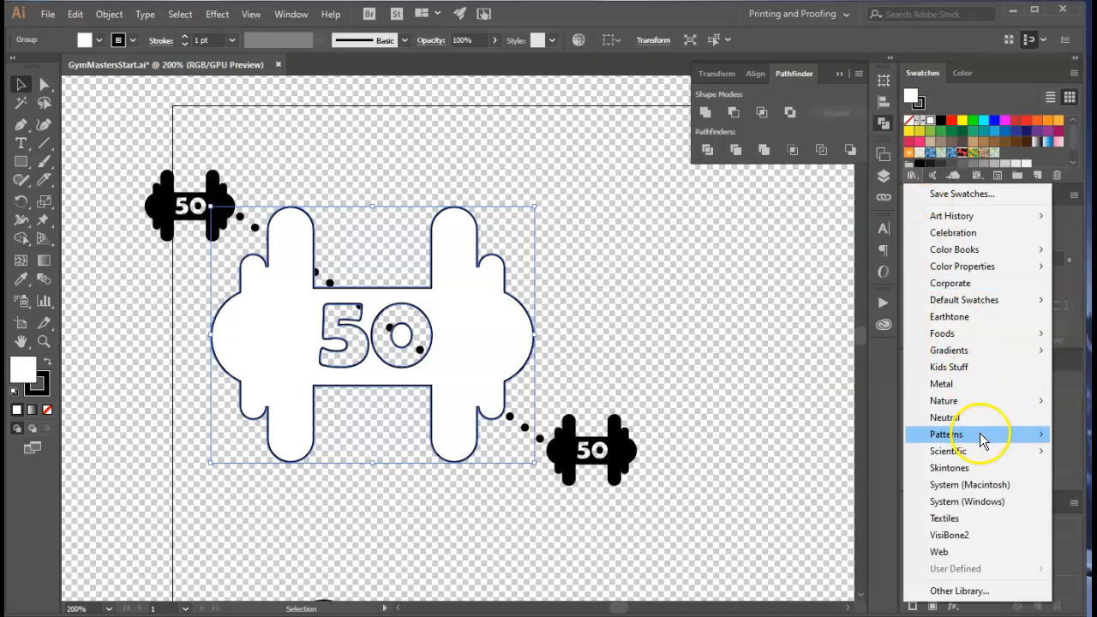
{"action": "mouse_move", "coordinate": [980, 438]}
{"action": "mouse_move", "coordinate": [845, 458]}
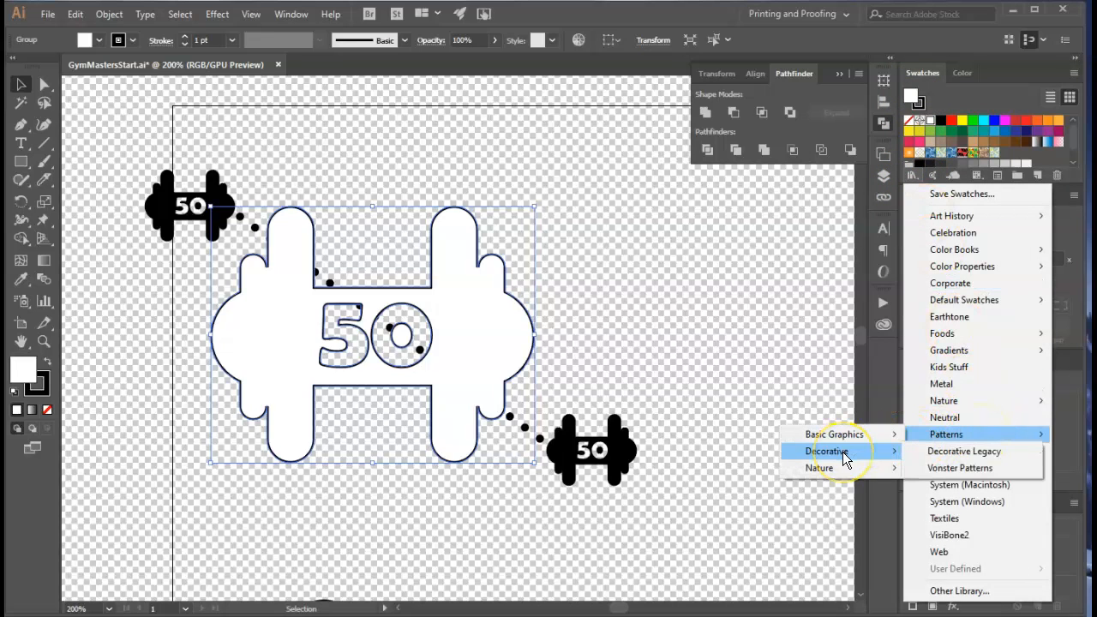
{"action": "left_click", "coordinate": [950, 469]}
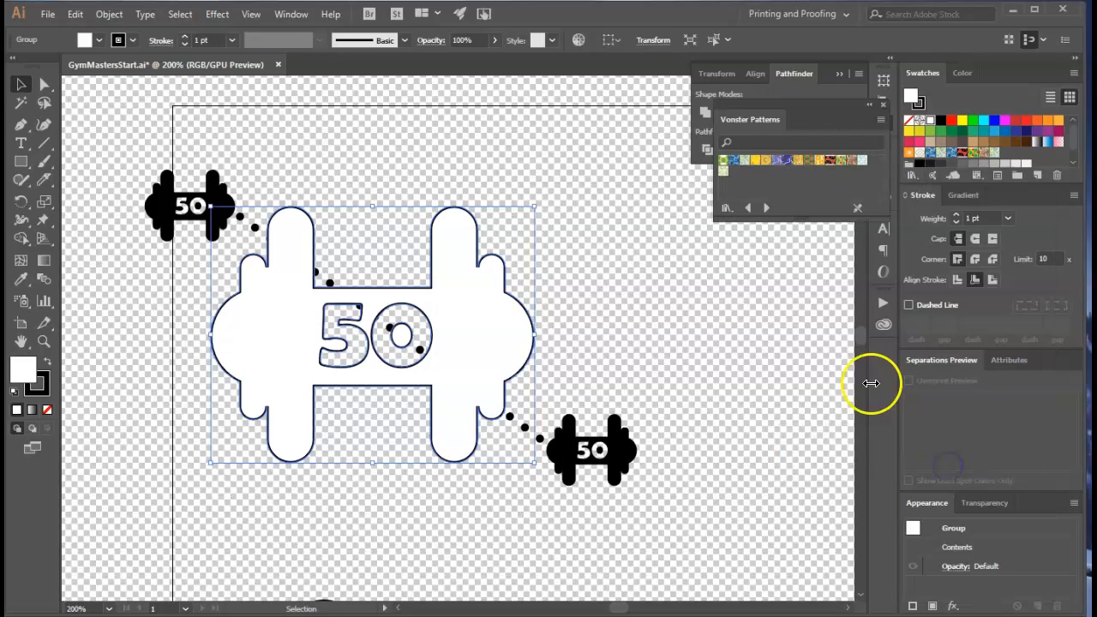
{"action": "left_click", "coordinate": [731, 164]}
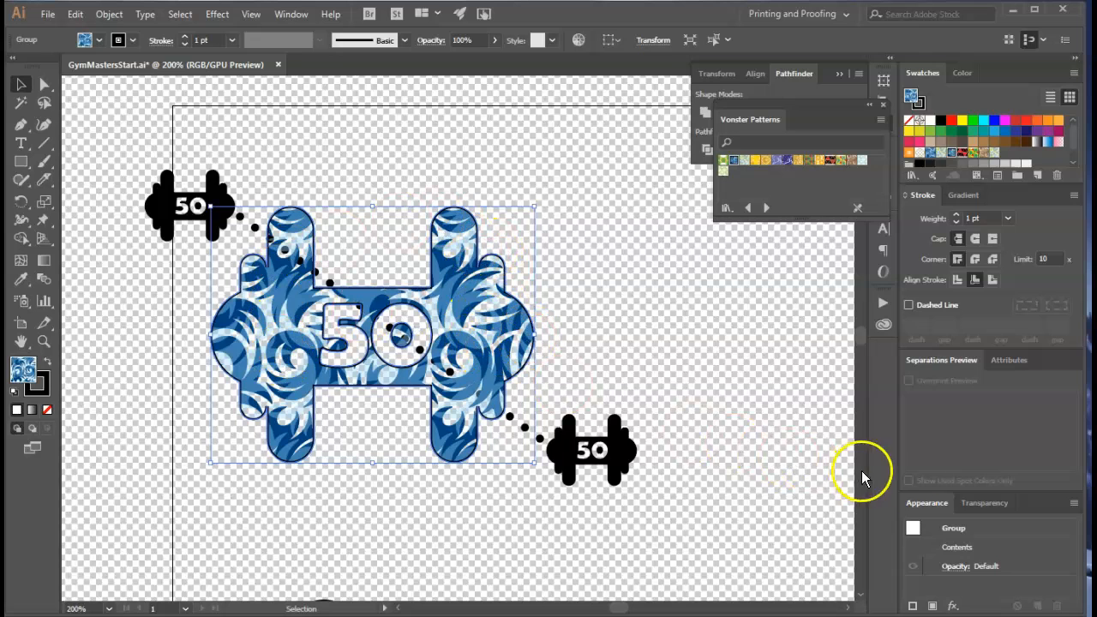
Add a new black fill to the large dumbbell group and place it beneath the group's contents in the enlarged, undocked Appearance panel
{"action": "left_click_drag", "start_coordinate": [927, 503], "coordinate": [703, 267]}
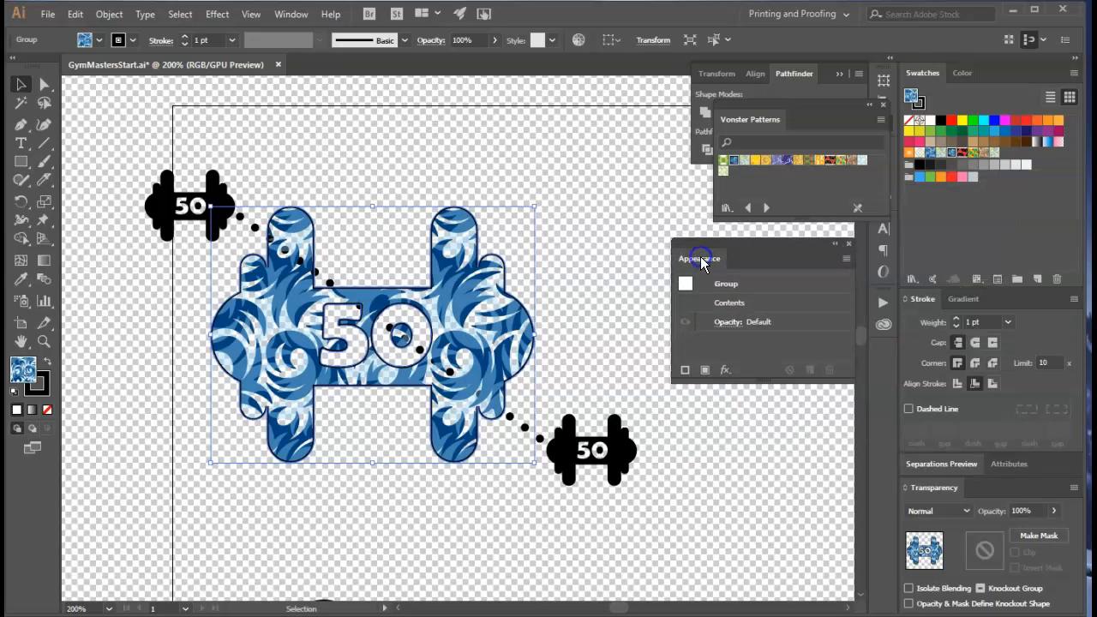
{"action": "left_click_drag", "start_coordinate": [747, 384], "coordinate": [745, 512]}
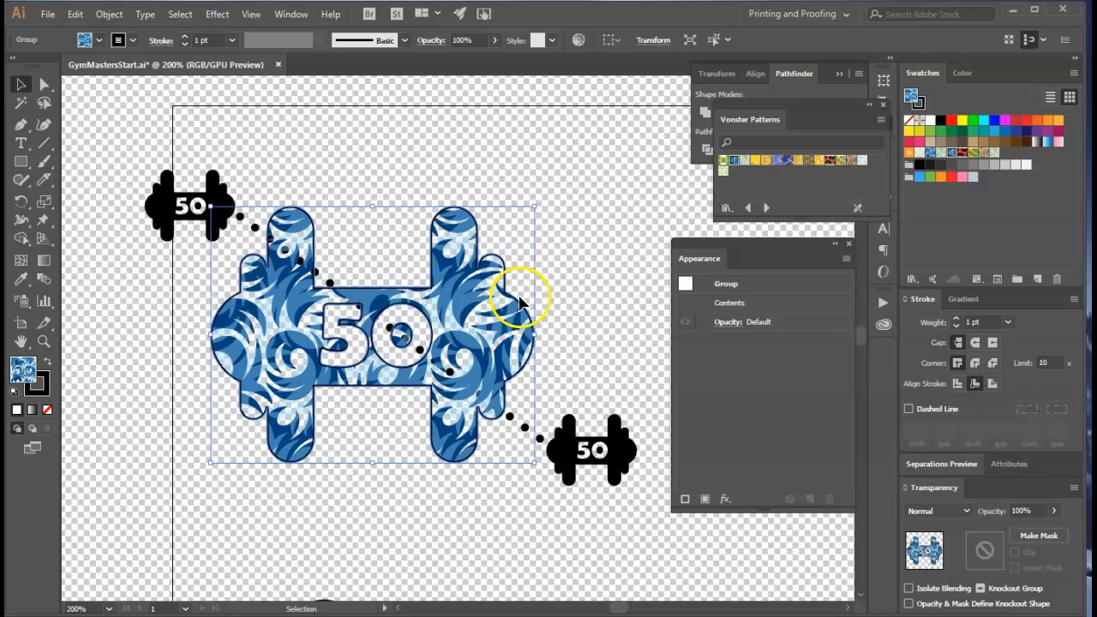
{"action": "left_click", "coordinate": [705, 499]}
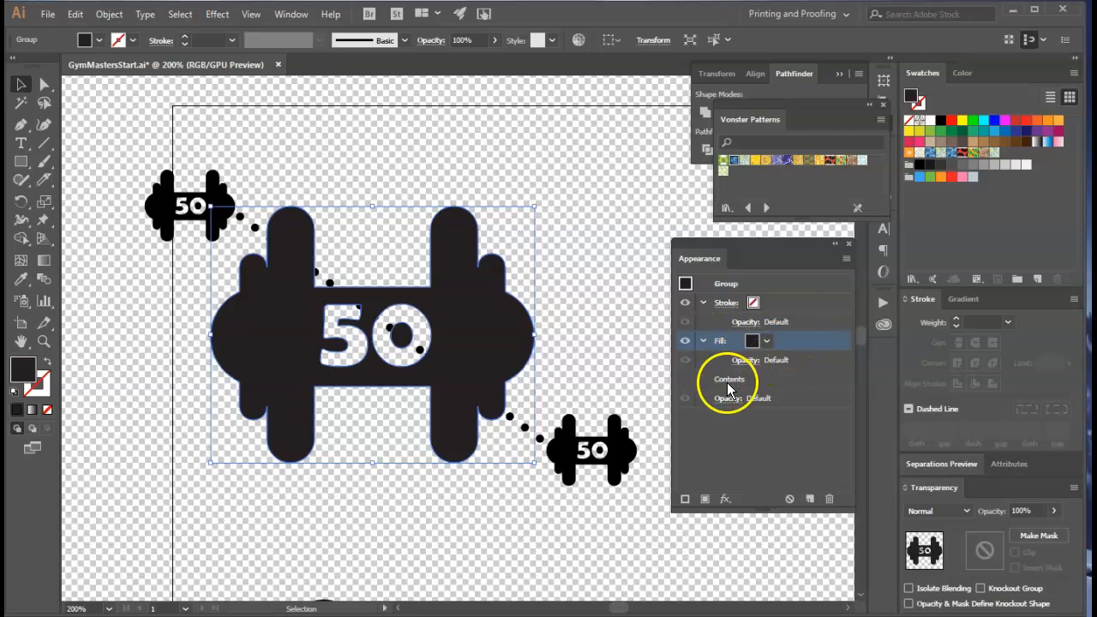
{"action": "left_click_drag", "start_coordinate": [828, 341], "coordinate": [820, 394]}
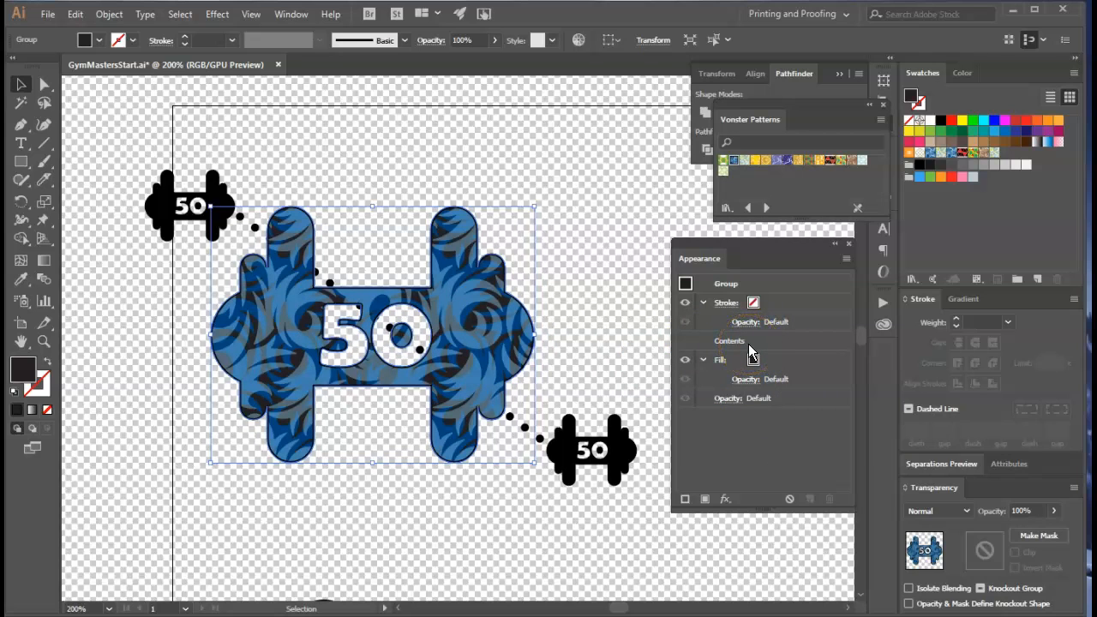
{"action": "left_click", "coordinate": [749, 346]}
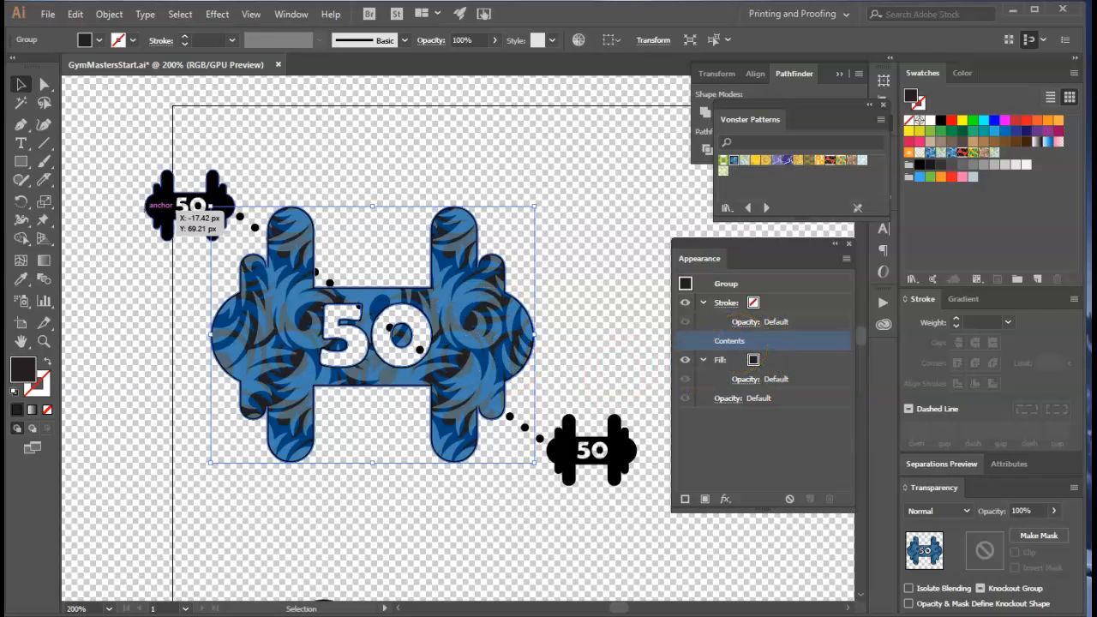
Enlarge the joined GM lettering and reposition it centrally between the large dumbbell and the Gym Masters text
{"action": "scroll", "coordinate": [336, 386], "scroll_direction": "down", "scroll_amount": 5}
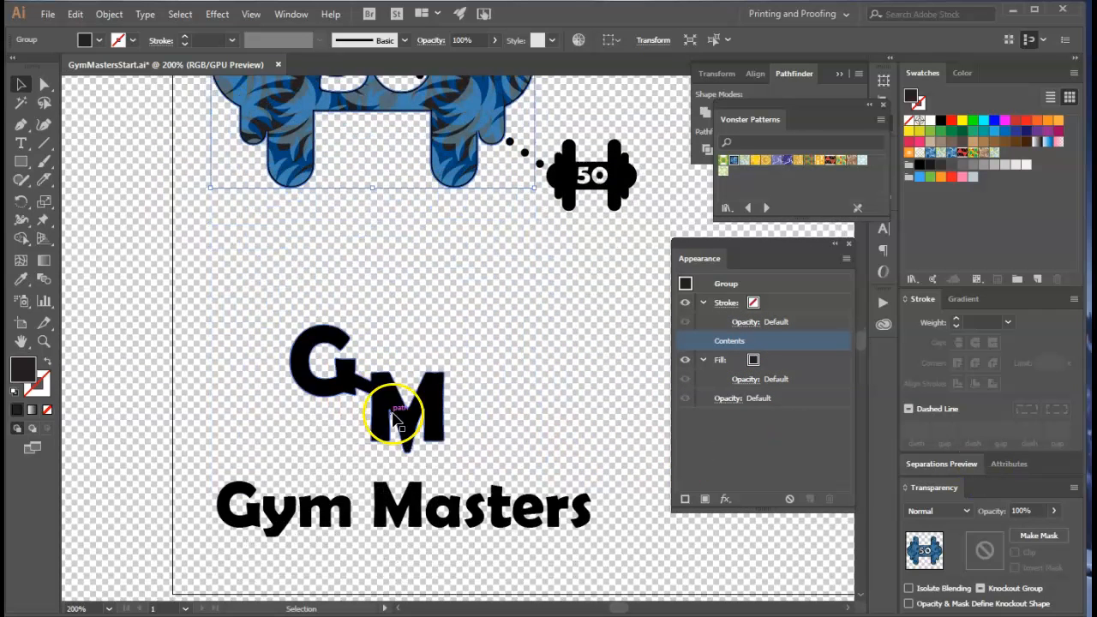
{"action": "left_click", "coordinate": [394, 418]}
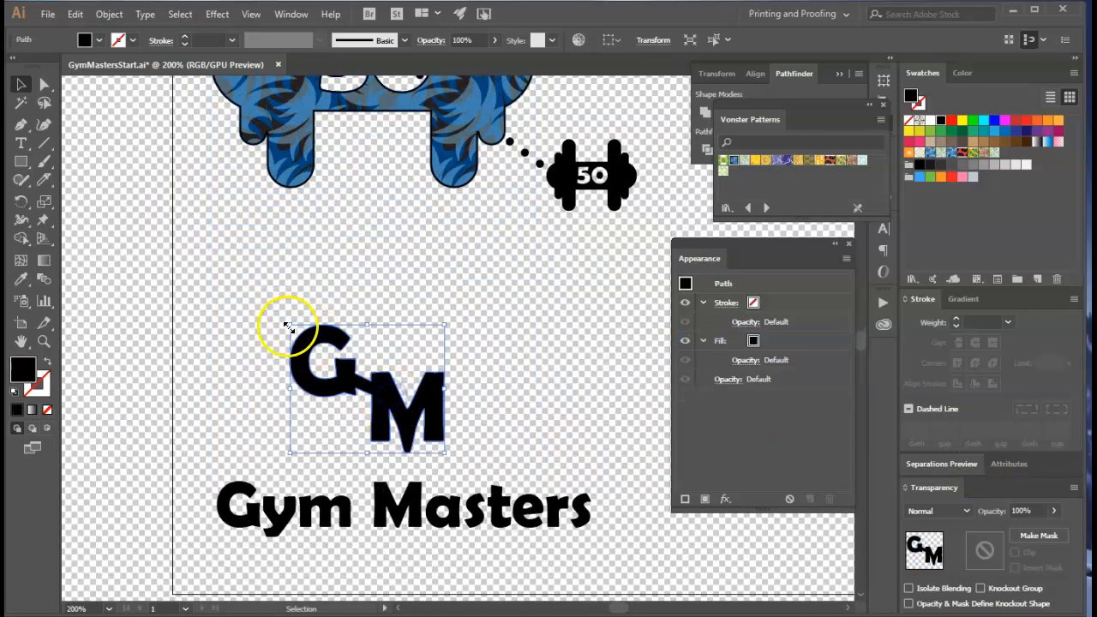
{"action": "left_click_drag", "start_coordinate": [290, 328], "coordinate": [213, 226]}
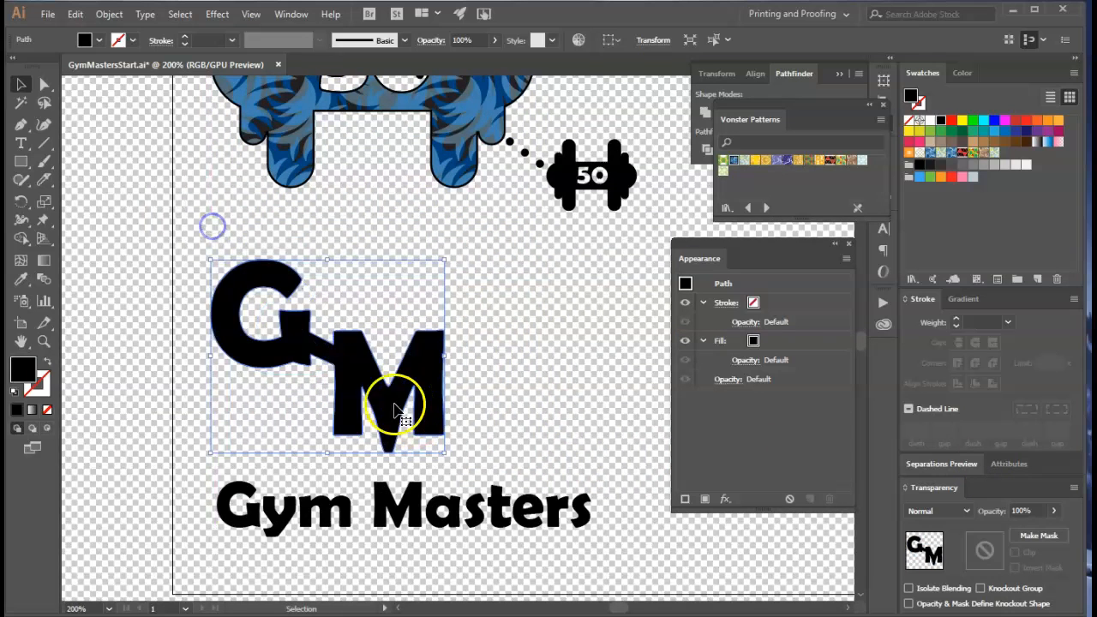
{"action": "left_click_drag", "start_coordinate": [367, 396], "coordinate": [414, 371]}
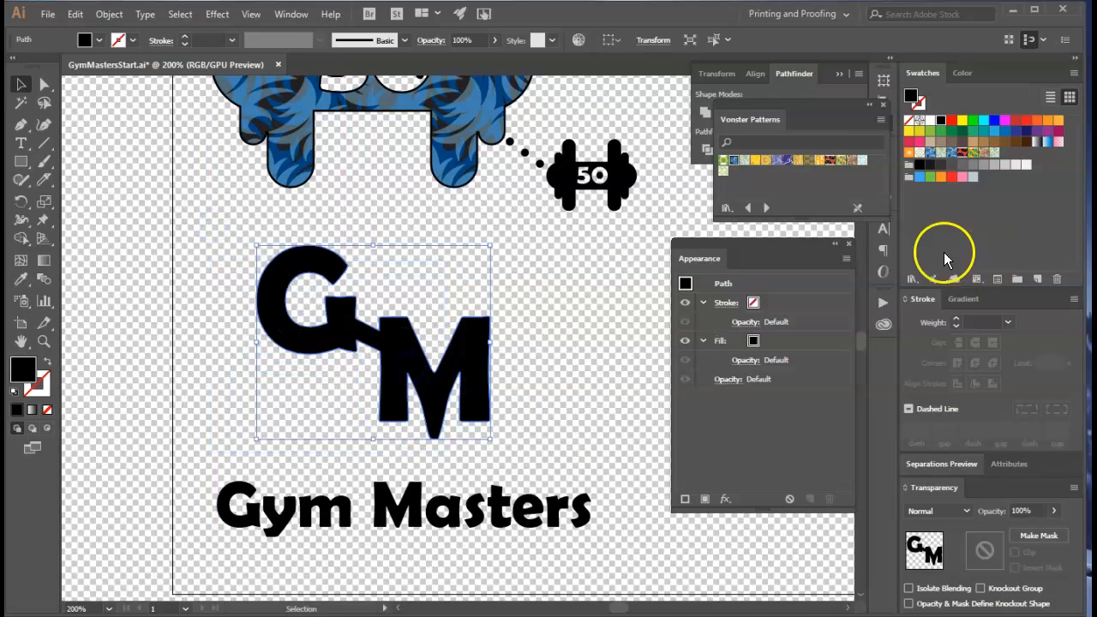
Fill the GM lettering with the dark blue Blueberry colour from the Fruit swatch library
{"action": "left_click", "coordinate": [913, 281]}
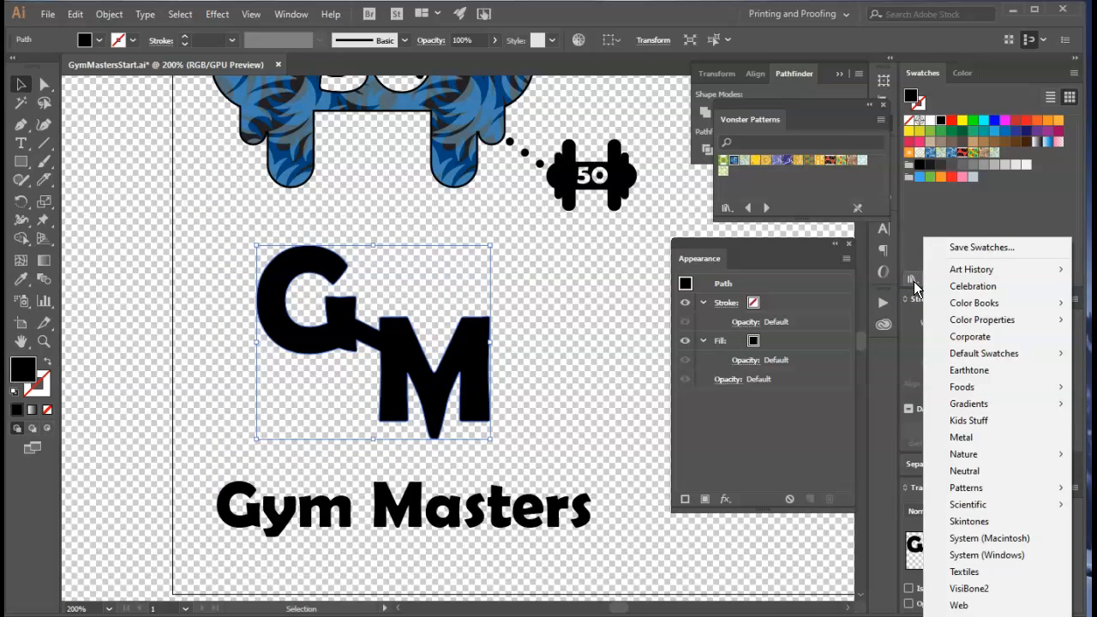
{"action": "mouse_move", "coordinate": [982, 393]}
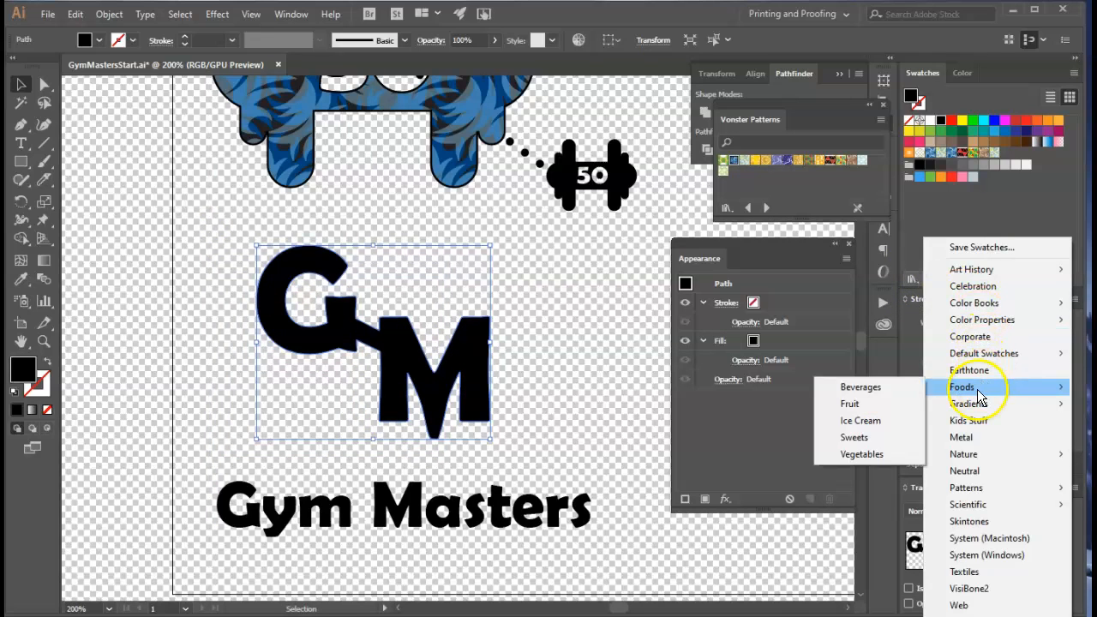
{"action": "left_click", "coordinate": [874, 403]}
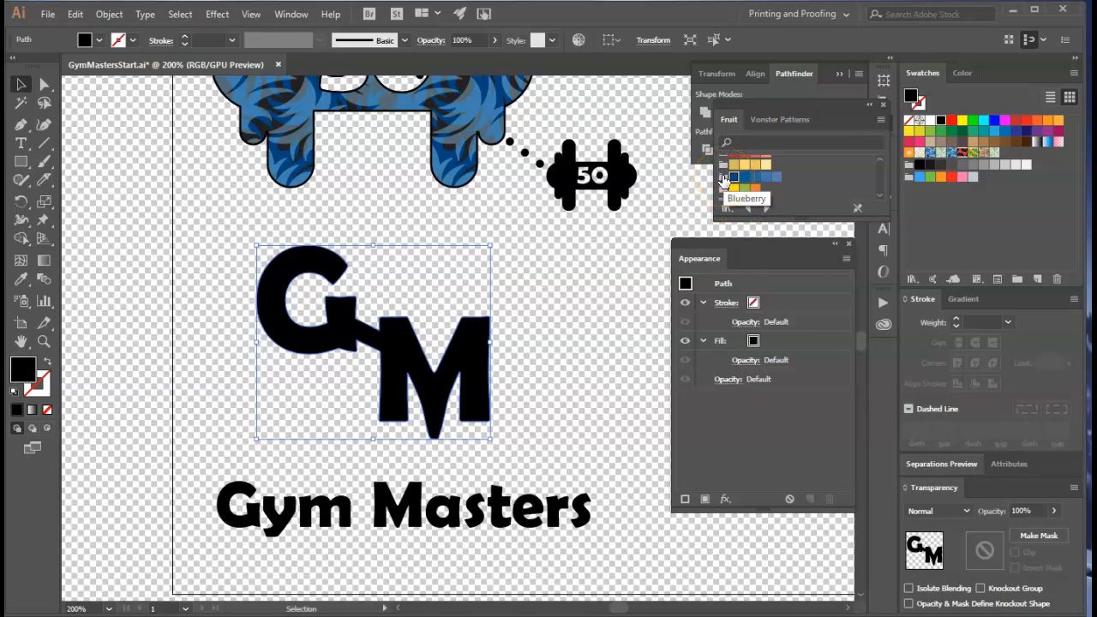
{"action": "left_click", "coordinate": [726, 181]}
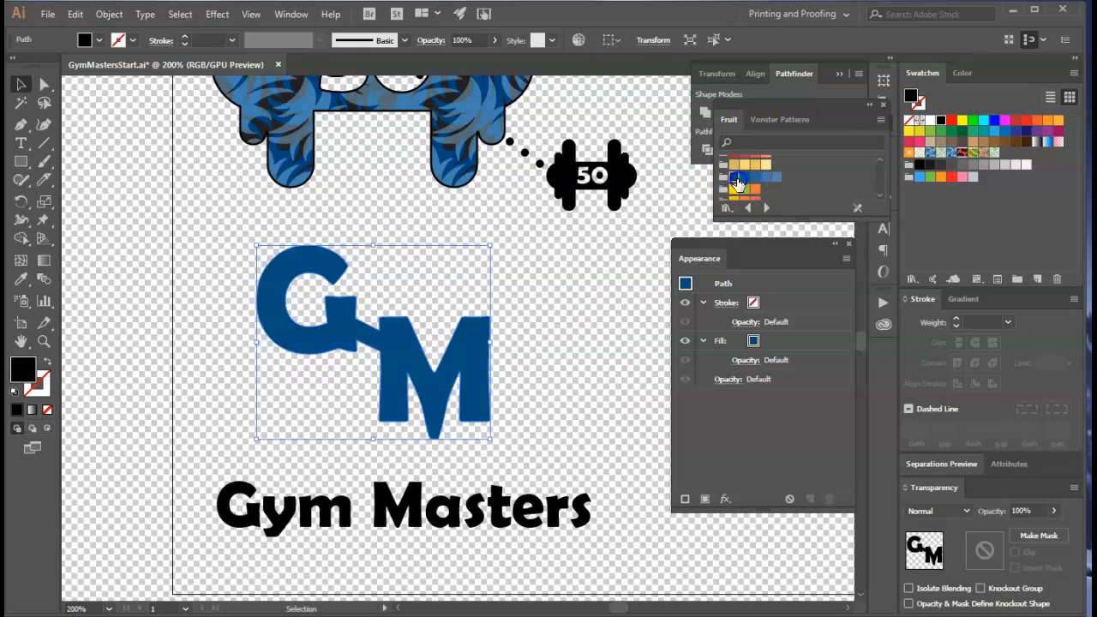
Add the dark Blueberry colour to the document swatches and apply it as the GM lettering's stroke
{"action": "left_click", "coordinate": [133, 40]}
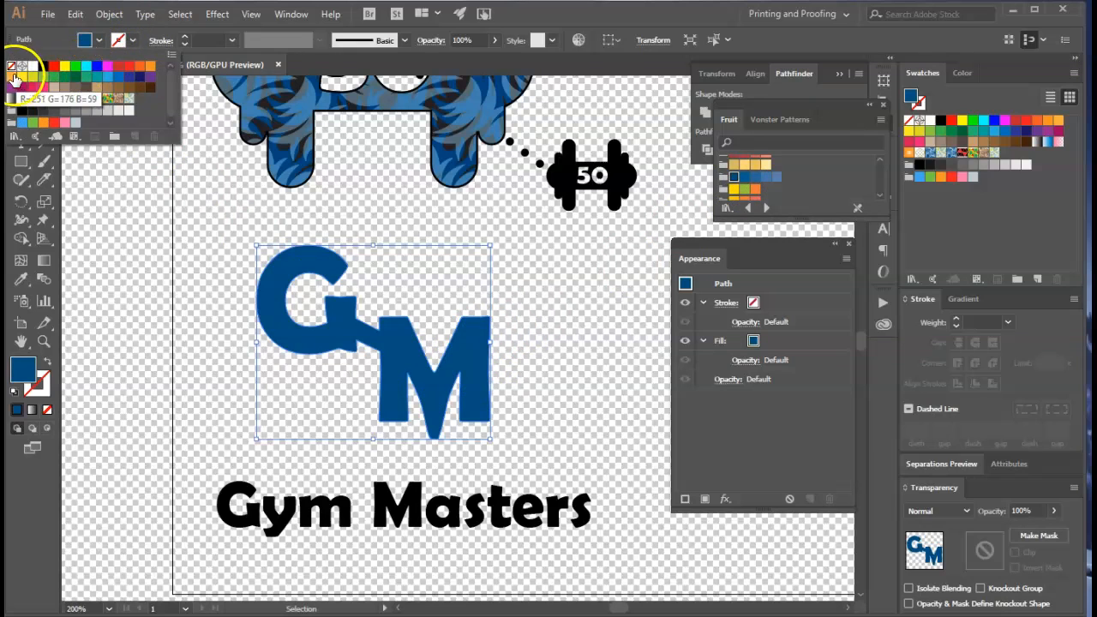
{"action": "left_click", "coordinate": [167, 121]}
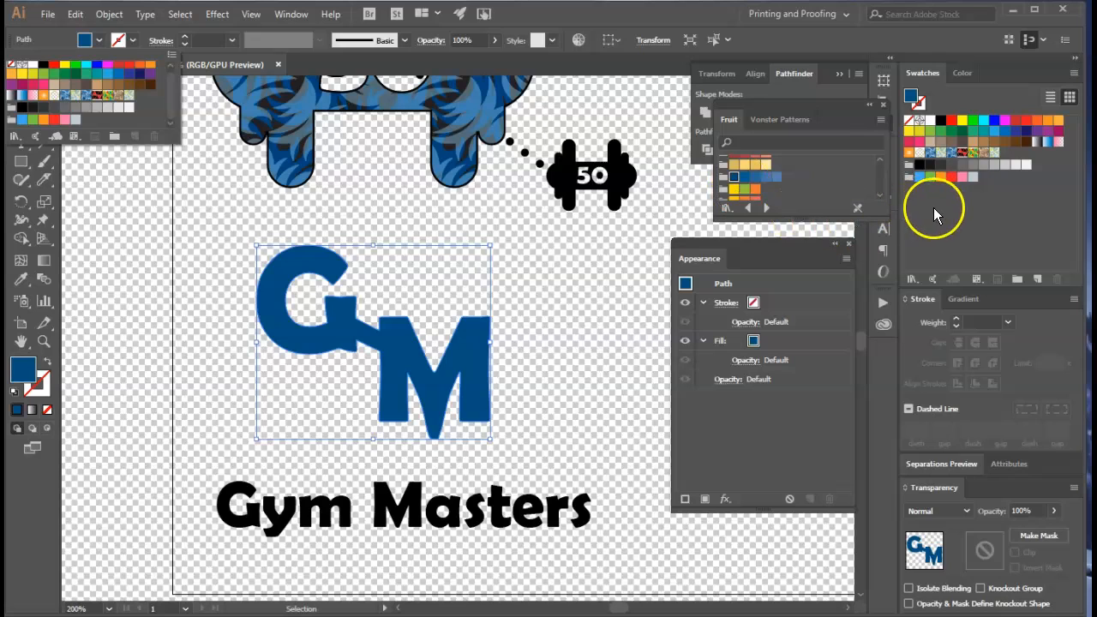
{"action": "left_click_drag", "start_coordinate": [736, 179], "coordinate": [995, 202]}
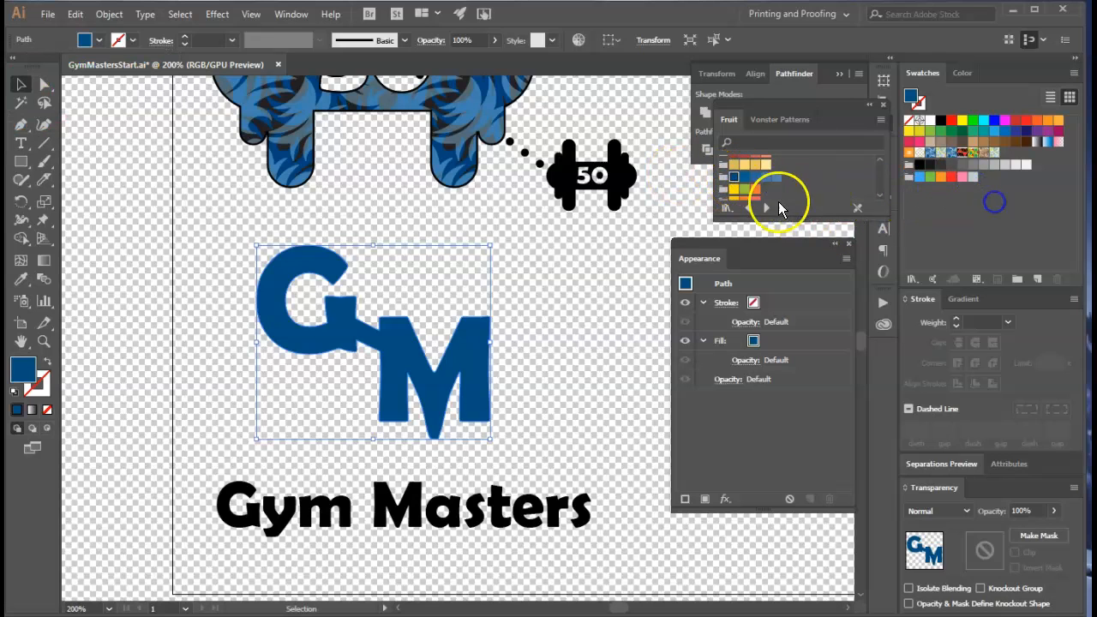
{"action": "left_click_drag", "start_coordinate": [735, 177], "coordinate": [992, 205]}
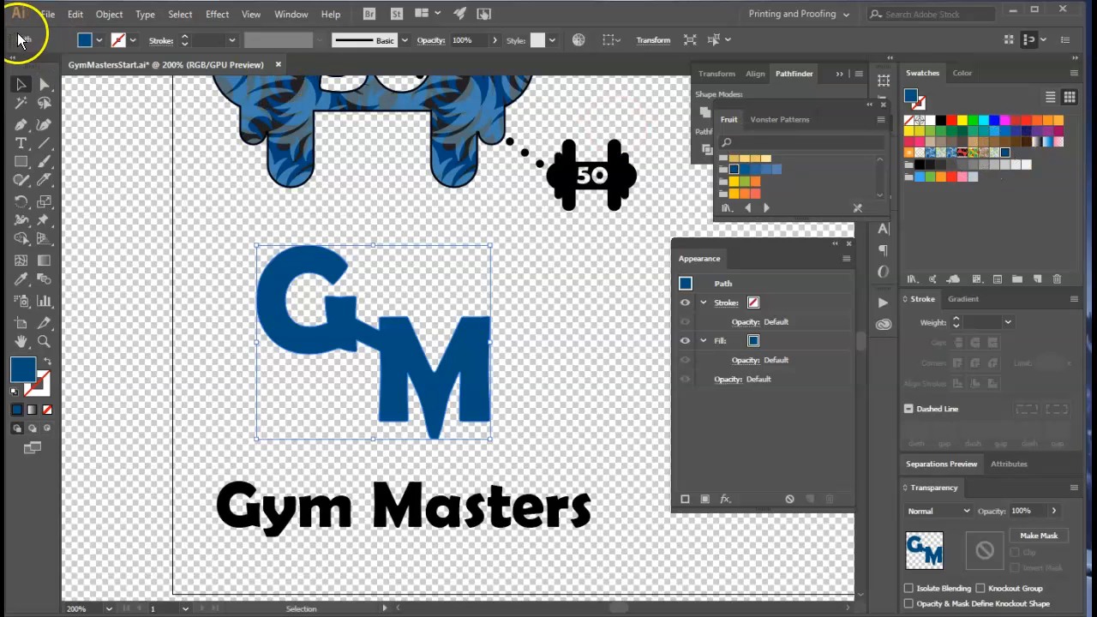
{"action": "left_click", "coordinate": [85, 41]}
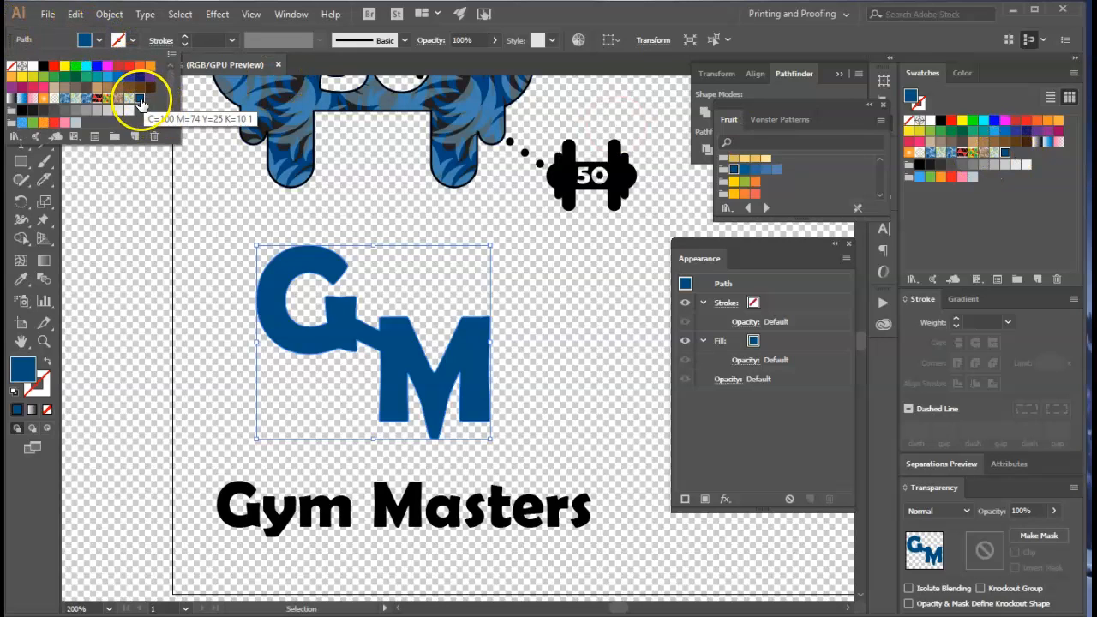
{"action": "left_click", "coordinate": [118, 40]}
{"action": "left_click", "coordinate": [142, 101]}
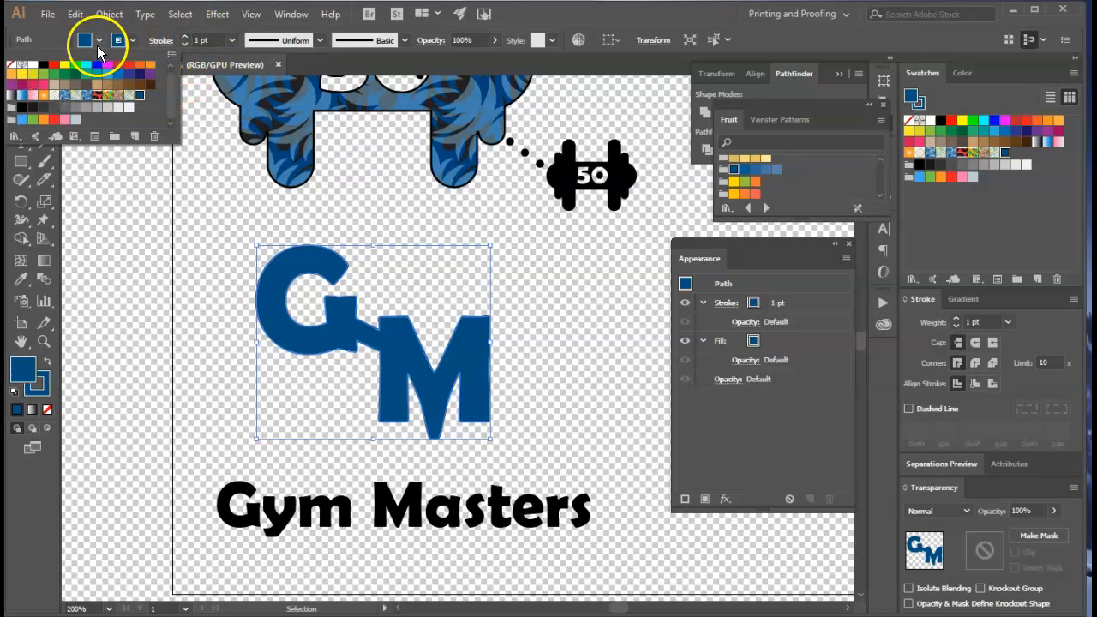
{"action": "left_click", "coordinate": [575, 361]}
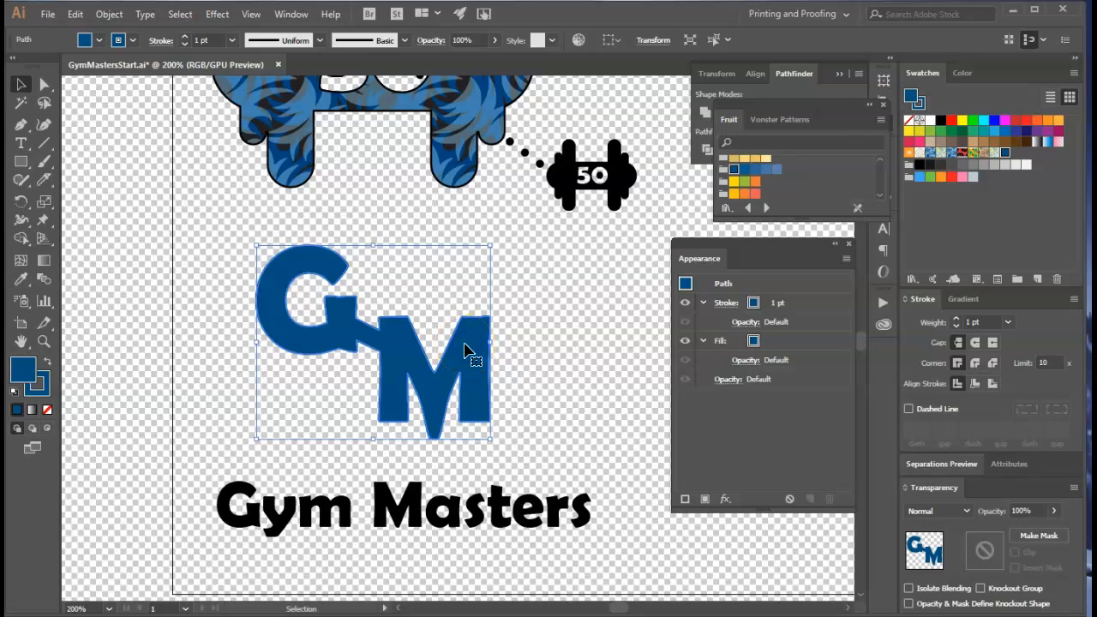
Dock the Appearance panel beside Gradient and apply the Charcoal - Pencil brush from Artistic_ChalkCharcoalPencil to the GM lettering's stroke
{"action": "mouse_move", "coordinate": [791, 257]}
{"action": "left_mouse_down"}
{"action": "mouse_move", "coordinate": [911, 311]}
{"action": "mouse_move", "coordinate": [998, 299]}
{"action": "left_mouse_up"}
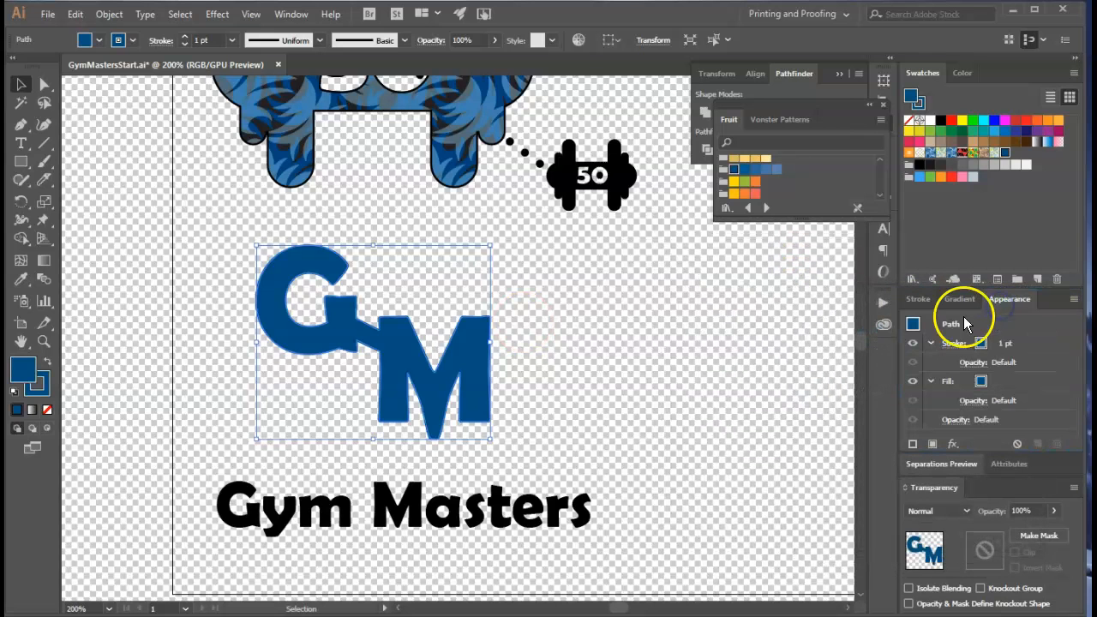
{"action": "left_click", "coordinate": [291, 13]}
{"action": "left_click", "coordinate": [422, 245]}
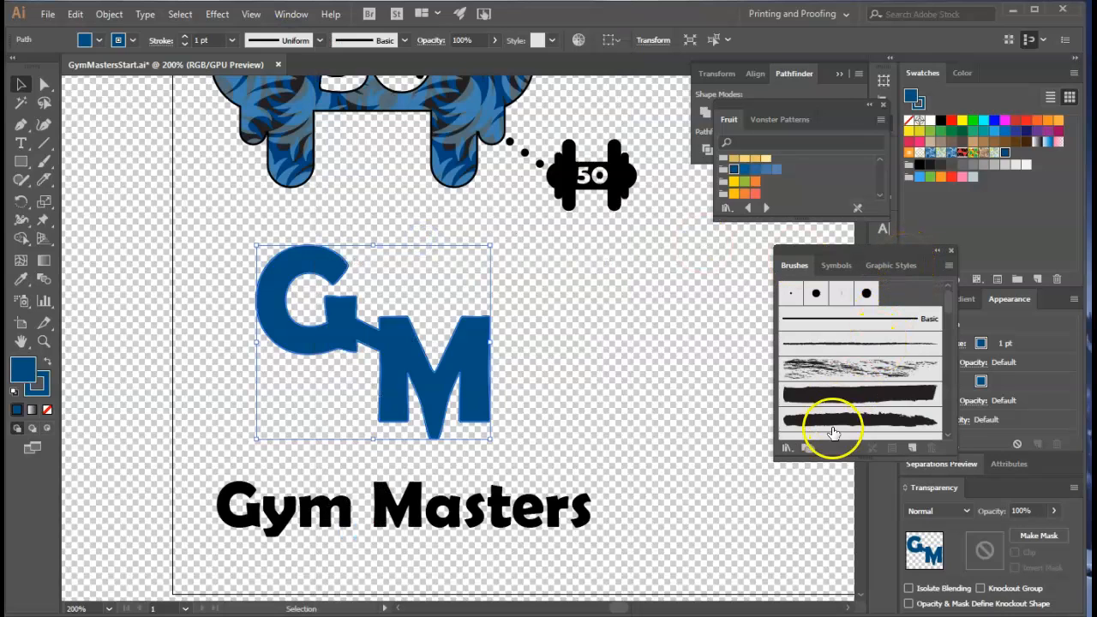
{"action": "left_click", "coordinate": [786, 450]}
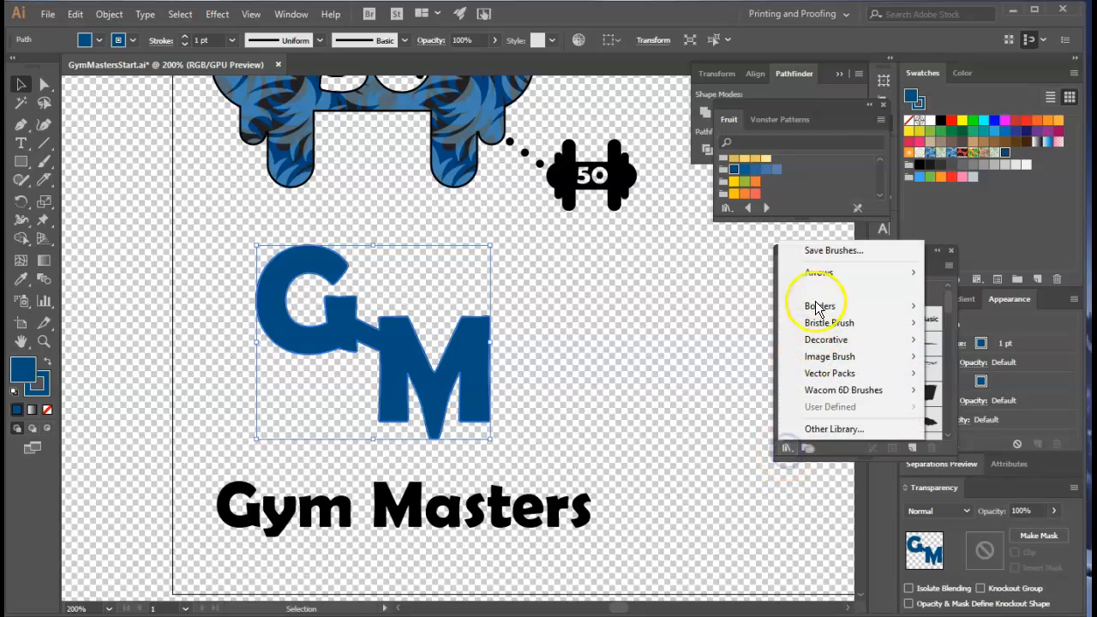
{"action": "mouse_move", "coordinate": [814, 289]}
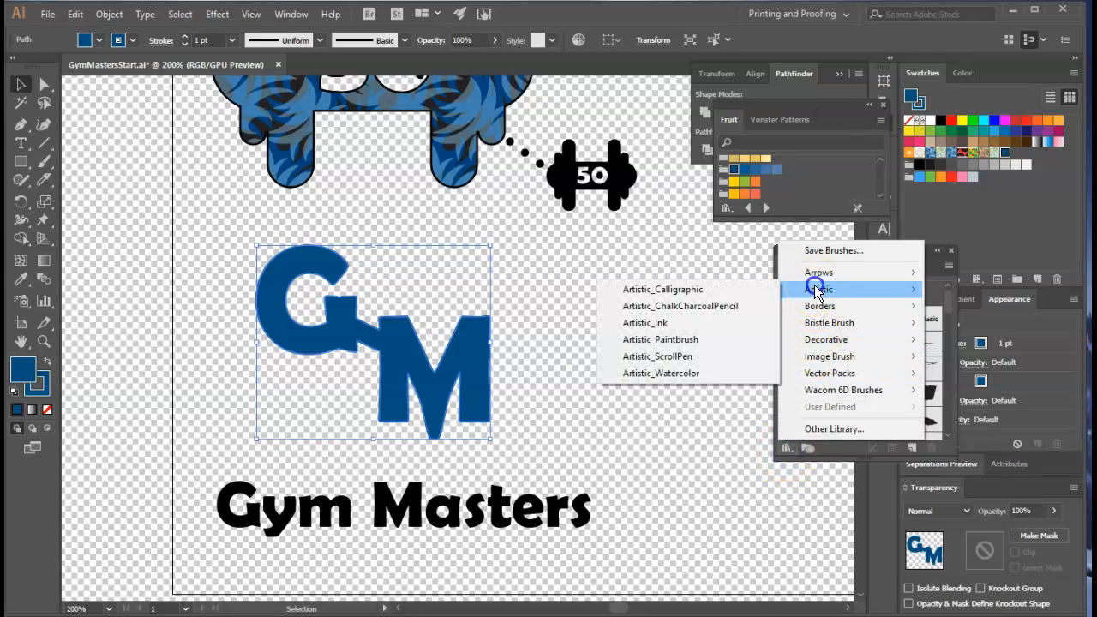
{"action": "left_click", "coordinate": [708, 305]}
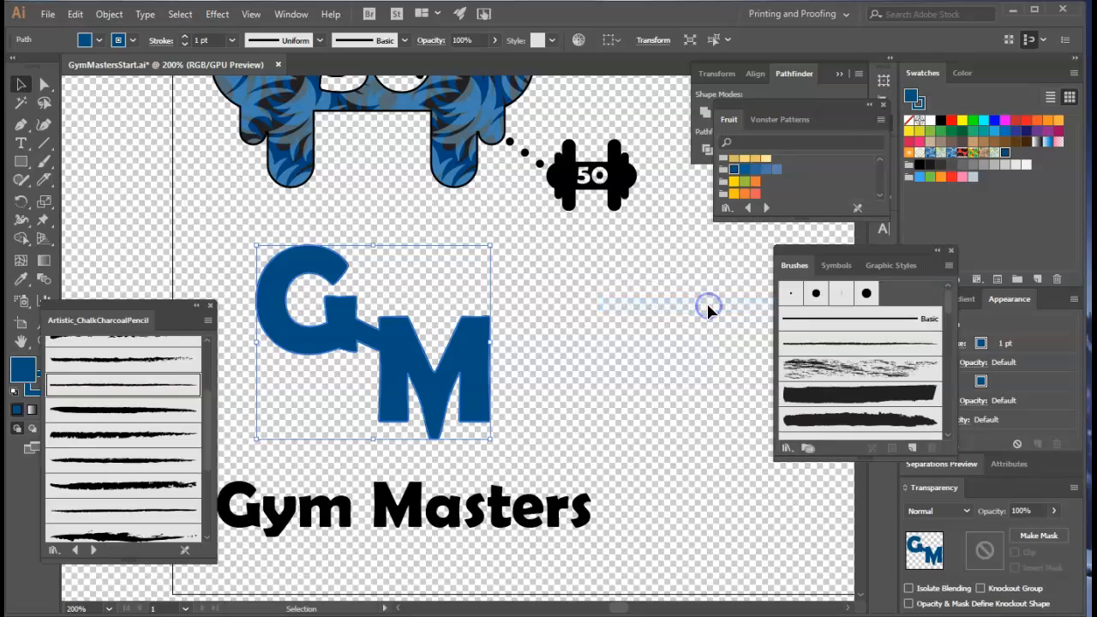
{"action": "left_click", "coordinate": [138, 391]}
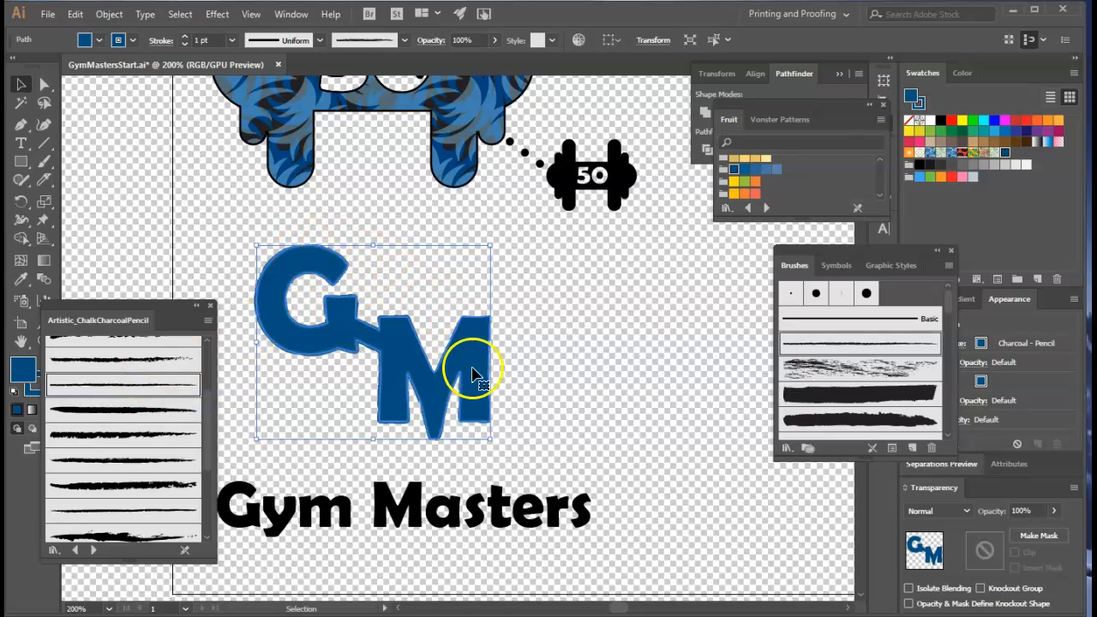
Set the GM lettering's brush stroke weight to 2 pt and deselect it
{"action": "left_click", "coordinate": [544, 386]}
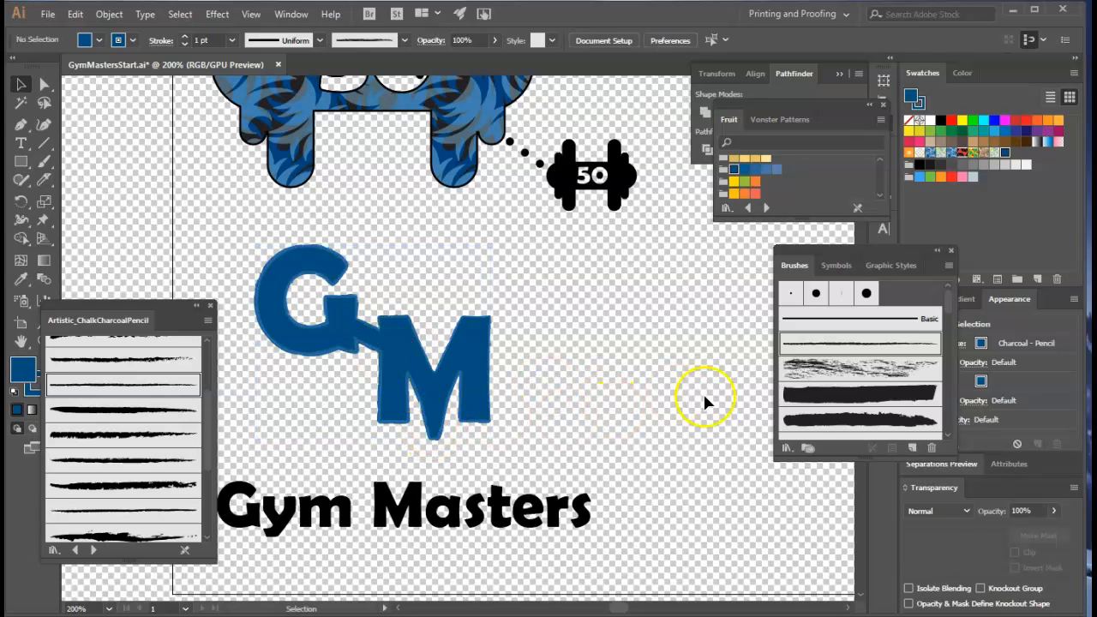
{"action": "left_click", "coordinate": [404, 329]}
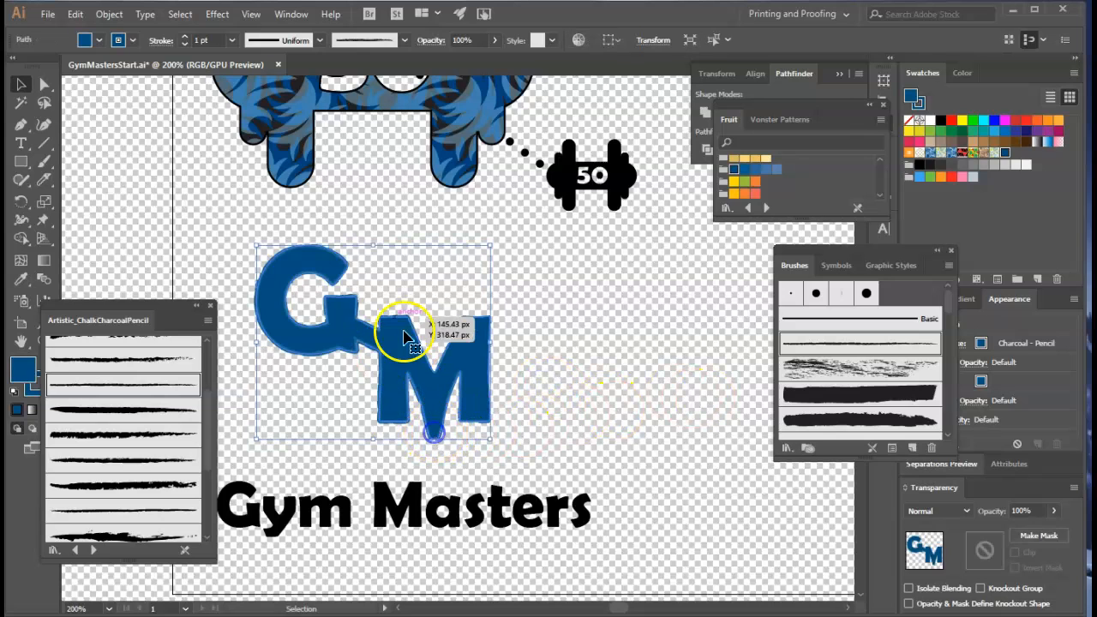
{"action": "left_click", "coordinate": [183, 36]}
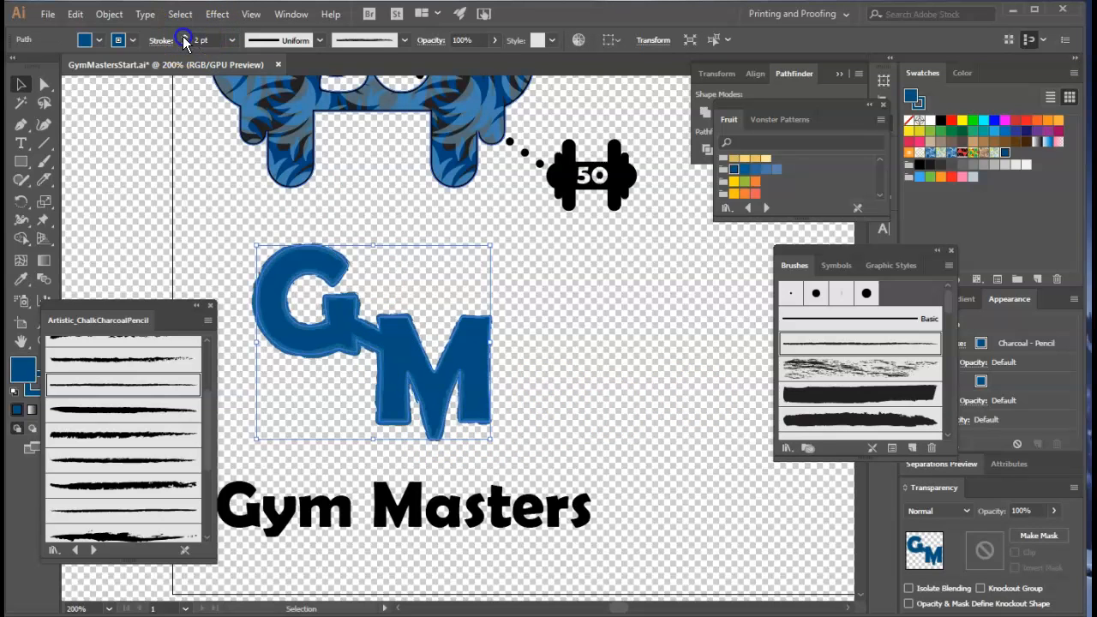
{"action": "left_click", "coordinate": [527, 310]}
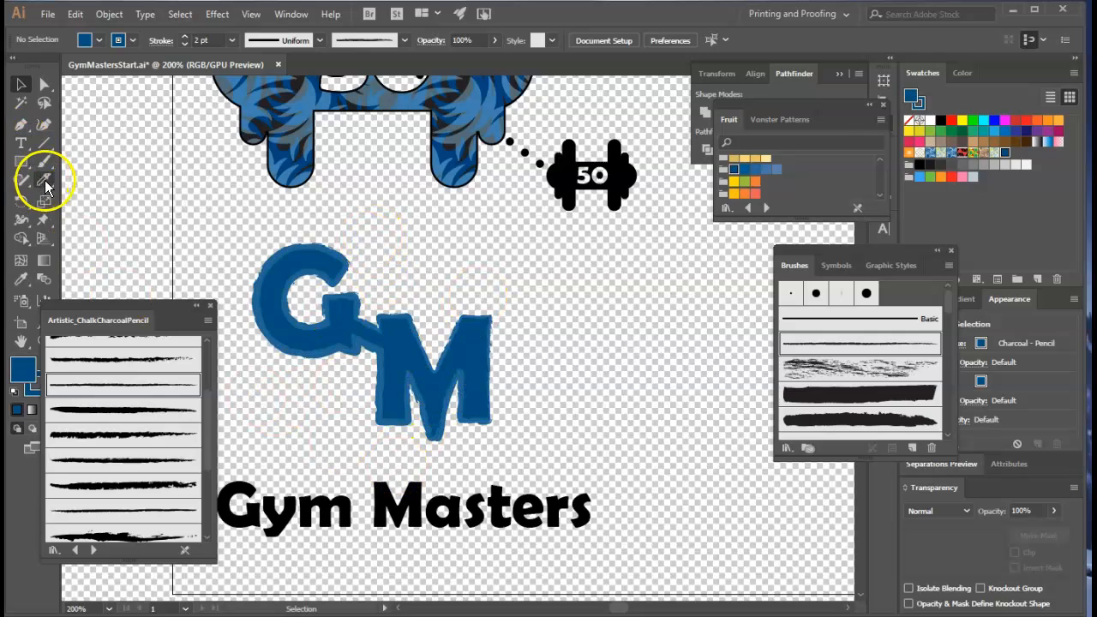
Cut the GM lettering with the Knife tool diagonally through the G's lower right part and through the middle of the M
{"action": "left_click", "coordinate": [296, 270]}
{"action": "left_click", "coordinate": [44, 180]}
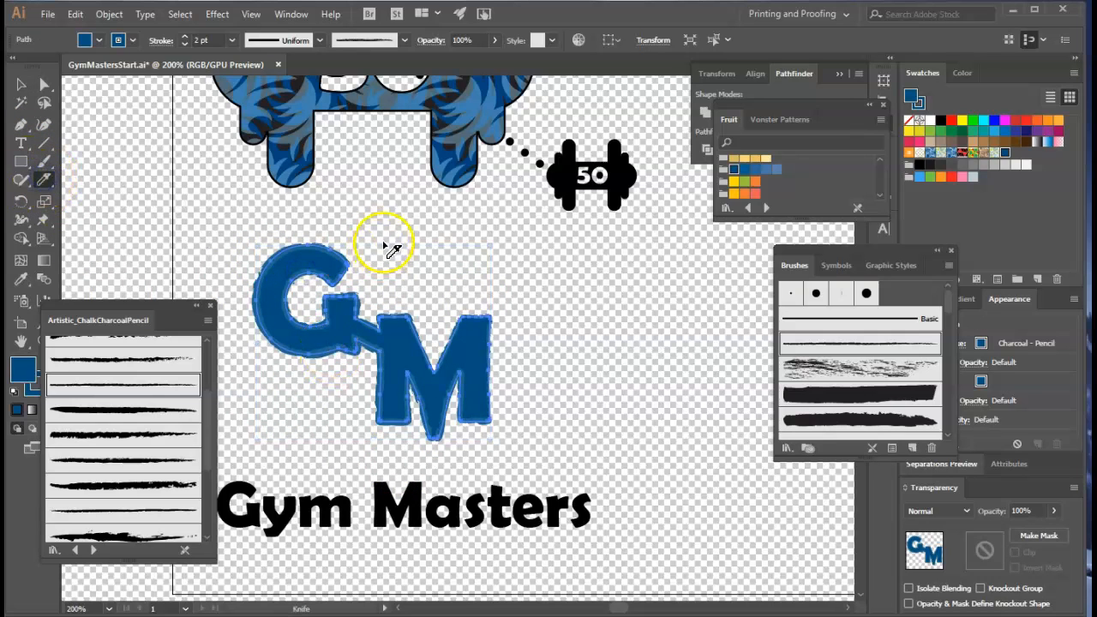
{"action": "left_click_drag", "start_coordinate": [388, 224], "coordinate": [270, 401]}
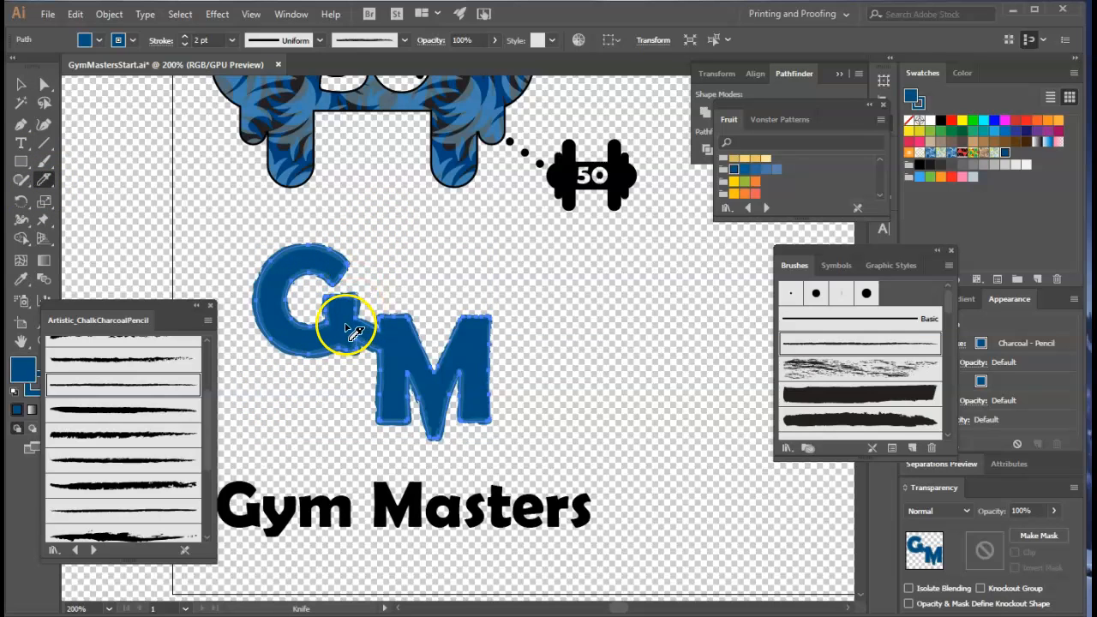
{"action": "mouse_move", "coordinate": [350, 328]}
{"action": "left_mouse_down"}
{"action": "mouse_move", "coordinate": [314, 380]}
{"action": "mouse_move", "coordinate": [397, 233]}
{"action": "mouse_move", "coordinate": [289, 415]}
{"action": "left_mouse_up"}
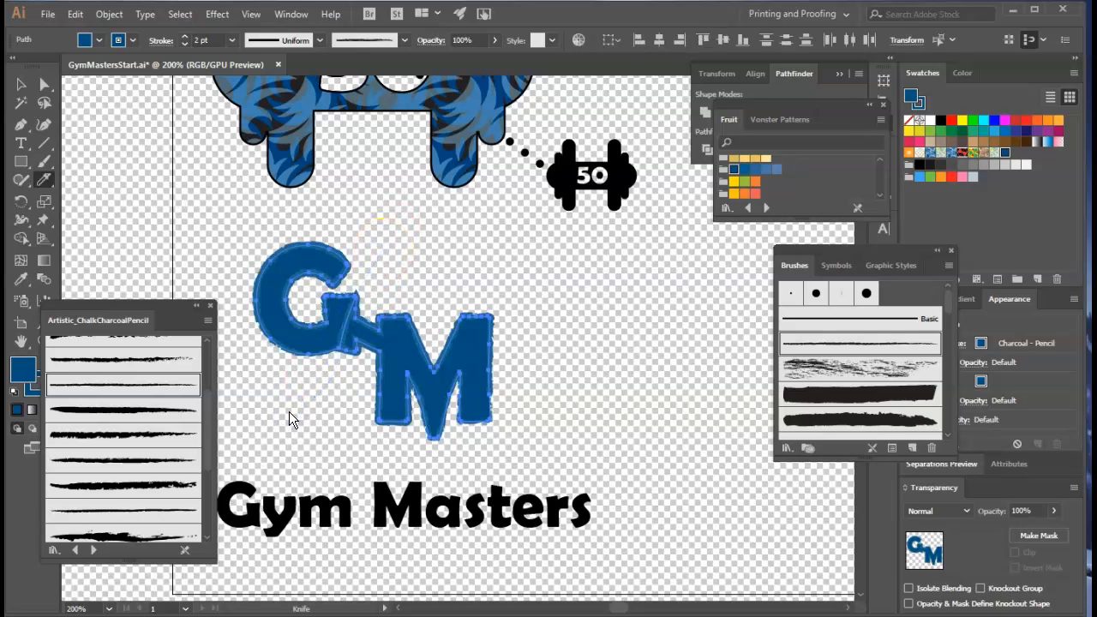
{"action": "mouse_move", "coordinate": [419, 352]}
{"action": "left_mouse_down"}
{"action": "mouse_move", "coordinate": [405, 406]}
{"action": "mouse_move", "coordinate": [441, 334]}
{"action": "mouse_move", "coordinate": [415, 377]}
{"action": "mouse_move", "coordinate": [445, 292]}
{"action": "mouse_move", "coordinate": [415, 424]}
{"action": "mouse_move", "coordinate": [365, 475]}
{"action": "left_mouse_up"}
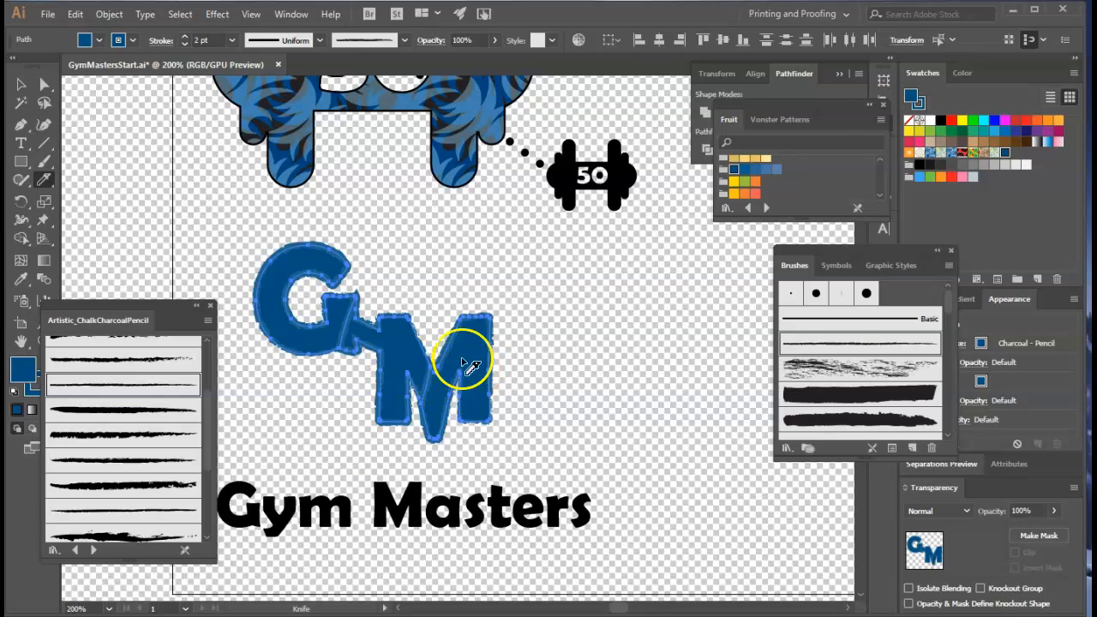
{"action": "left_click", "coordinate": [20, 88]}
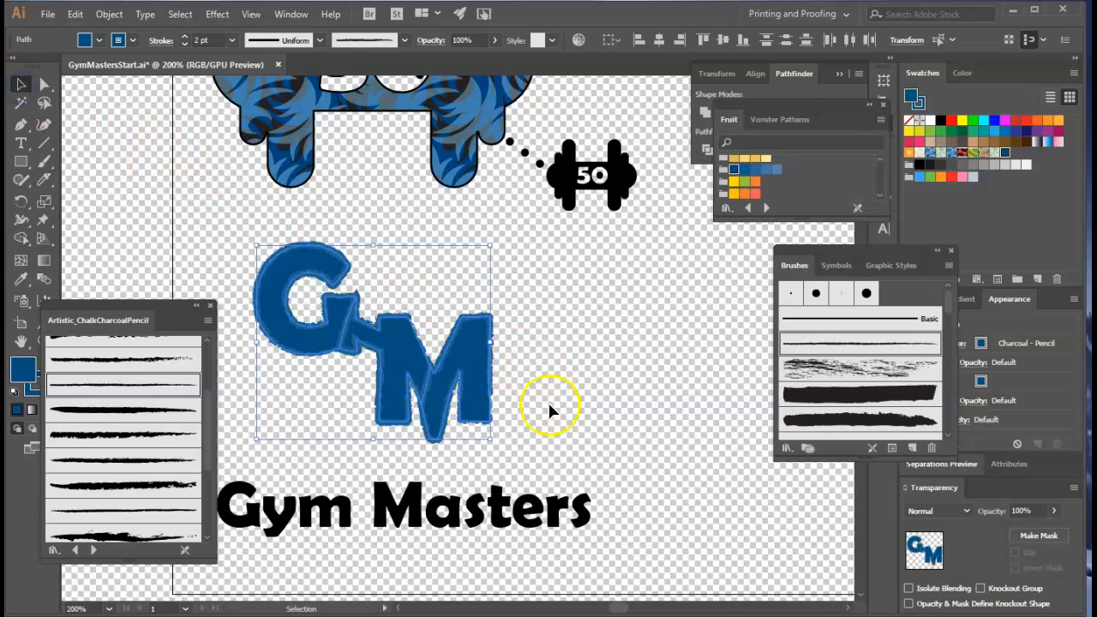
{"action": "left_click", "coordinate": [571, 431]}
Nudge the cut G piece a little left and up, away from the connecting piece
{"action": "left_click", "coordinate": [455, 388]}
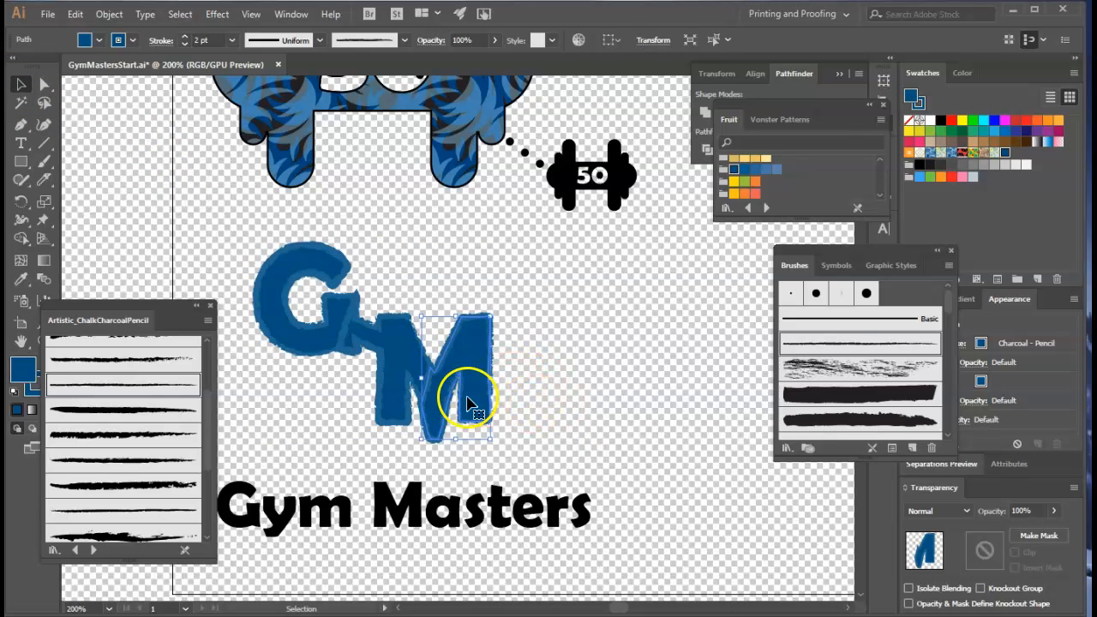
{"action": "left_click", "coordinate": [329, 312]}
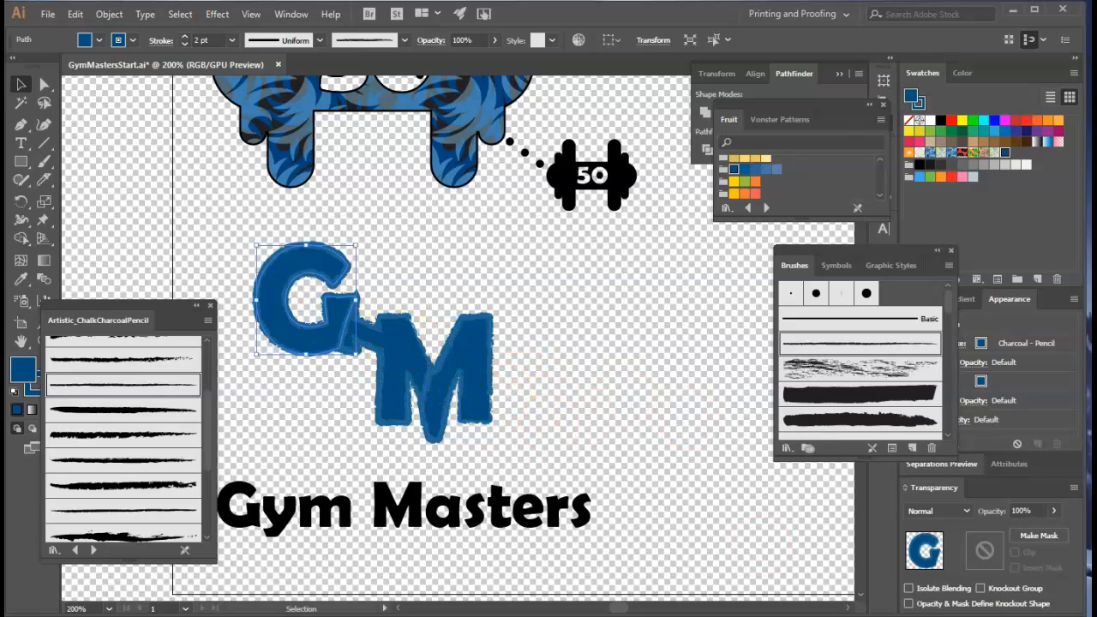
{"action": "key", "text": "Left"}
{"action": "key", "text": "Left"}
{"action": "key", "text": "Left"}
{"action": "key", "text": "Left"}
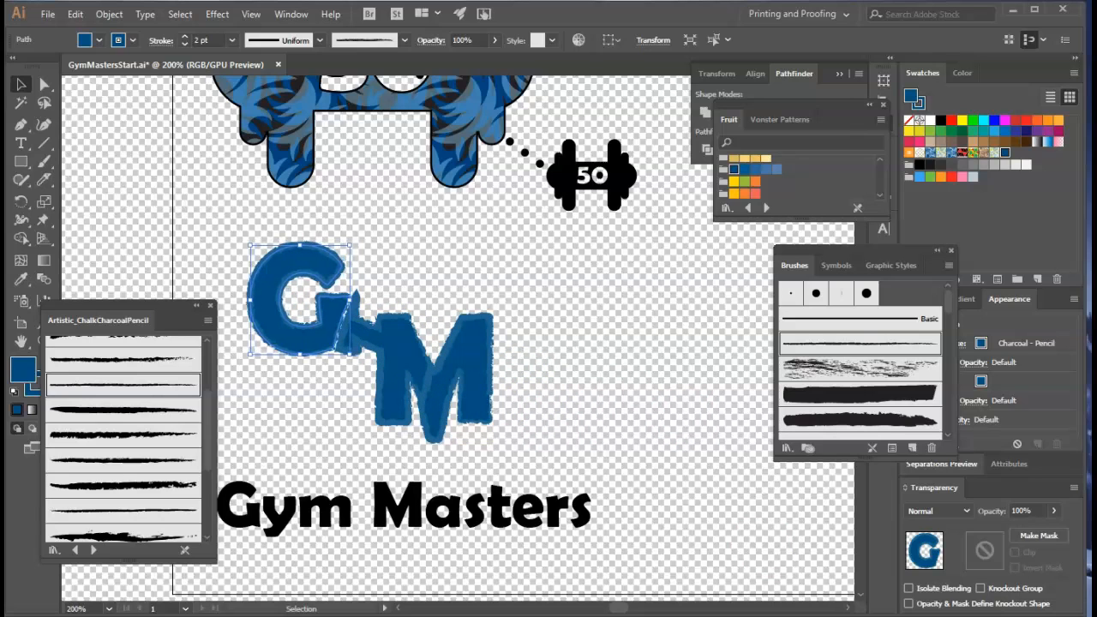
{"action": "key", "text": "Up"}
{"action": "key", "text": "Up"}
{"action": "key", "text": "Up"}
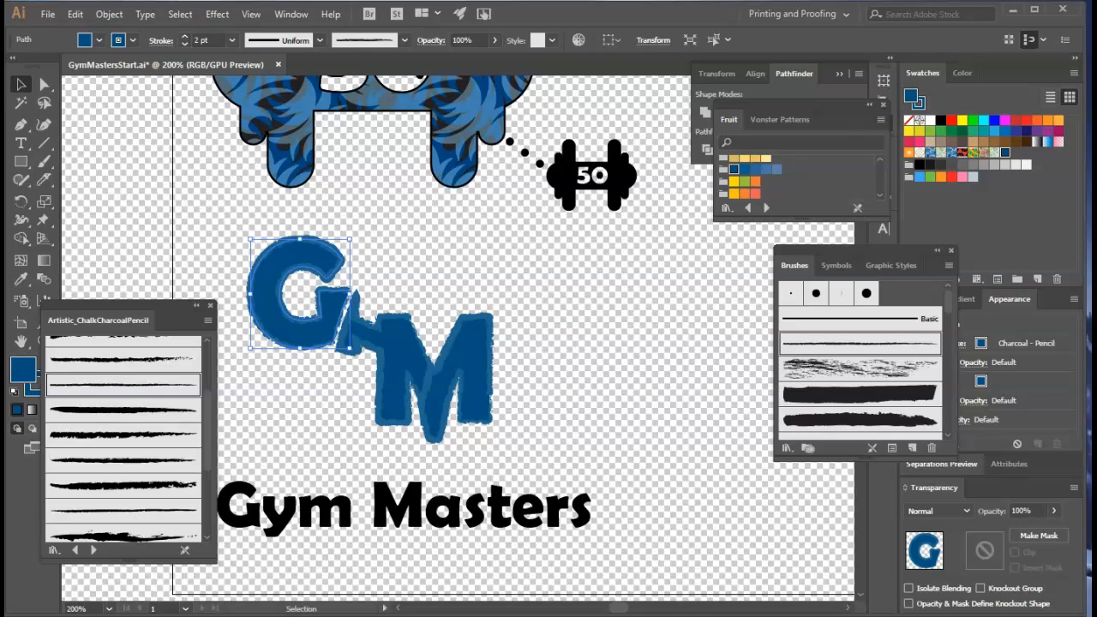
Nudge the right-hand piece of the cut M a little right and down
{"action": "left_click", "coordinate": [459, 377]}
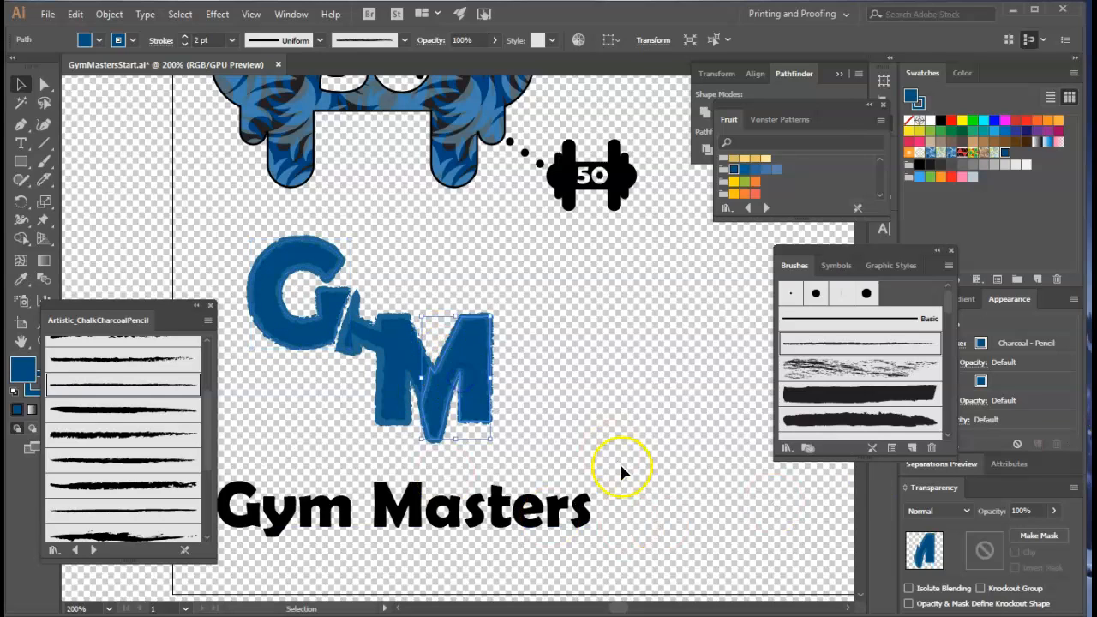
{"action": "key", "text": "Right"}
{"action": "key", "text": "Right"}
{"action": "key", "text": "Right"}
{"action": "key", "text": "Down"}
{"action": "key", "text": "Down"}
{"action": "key", "text": "Down"}
{"action": "key", "text": "Down"}
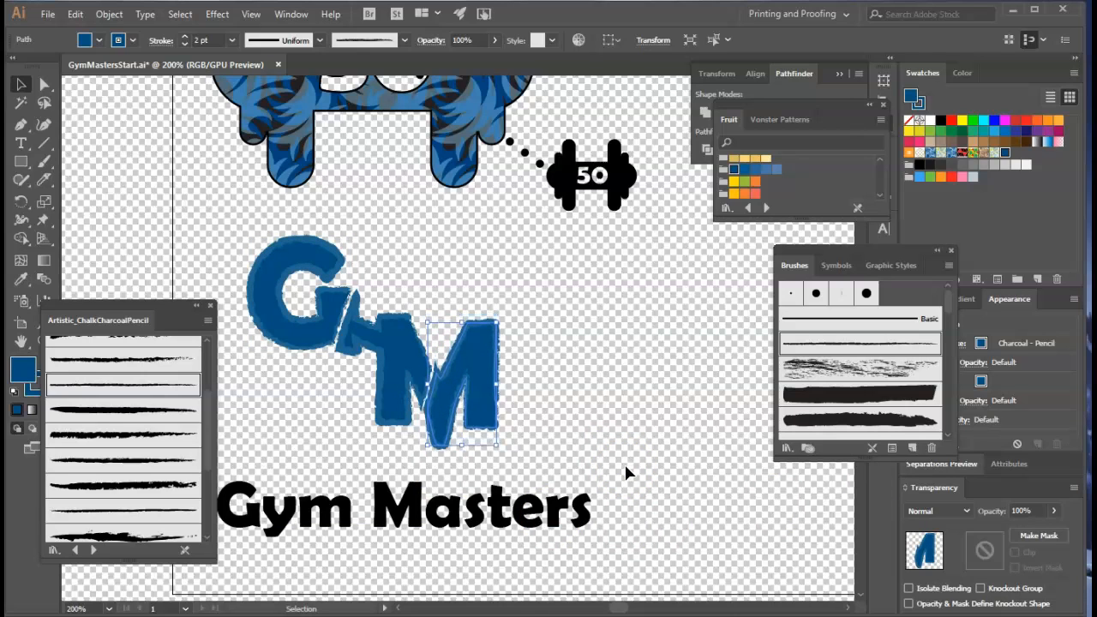
Widen both cuts by nudging the right M piece farther right and down and the G piece farther left and up
{"action": "left_click", "coordinate": [580, 415]}
{"action": "left_click", "coordinate": [439, 391]}
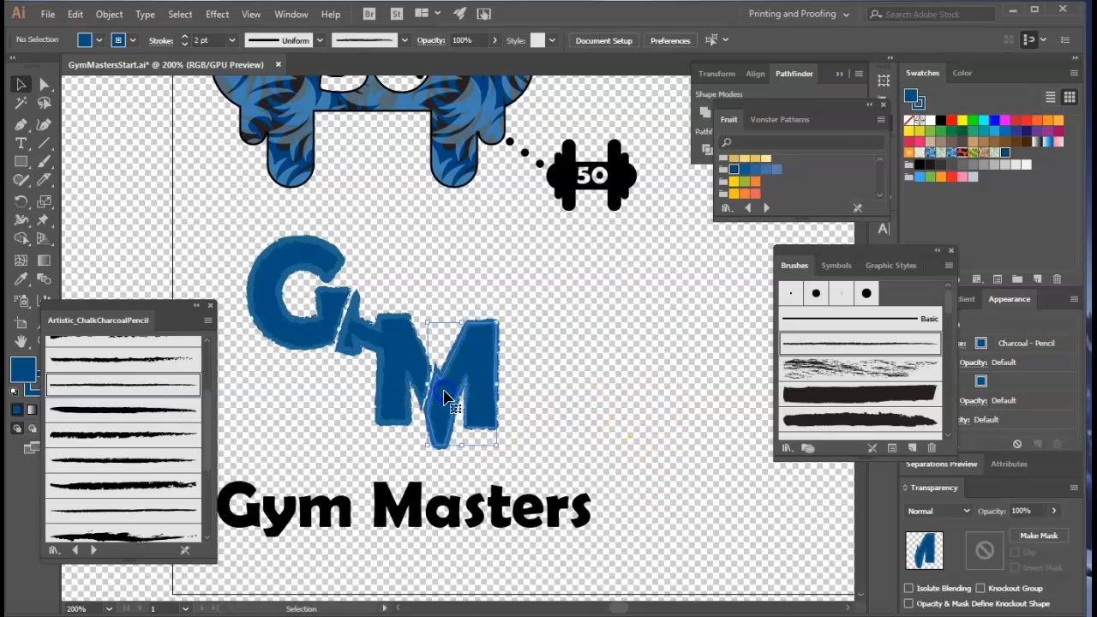
{"action": "key", "text": "Right"}
{"action": "key", "text": "Right"}
{"action": "key", "text": "Down"}
{"action": "key", "text": "Down"}
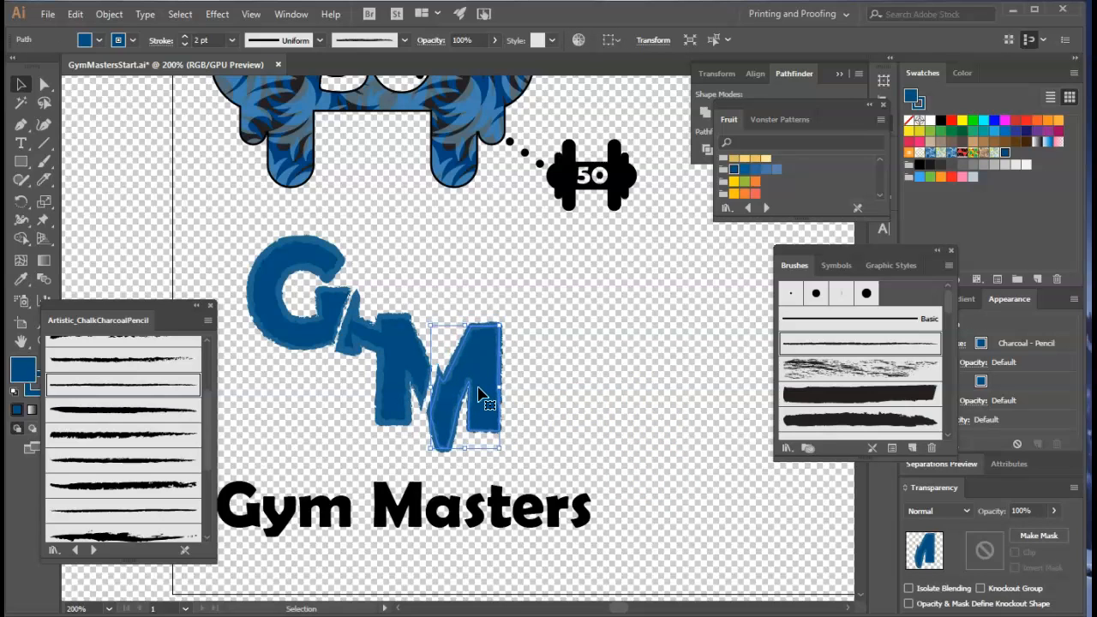
{"action": "left_click", "coordinate": [287, 322]}
{"action": "key", "text": "Left"}
{"action": "key", "text": "Up"}
{"action": "key", "text": "Up"}
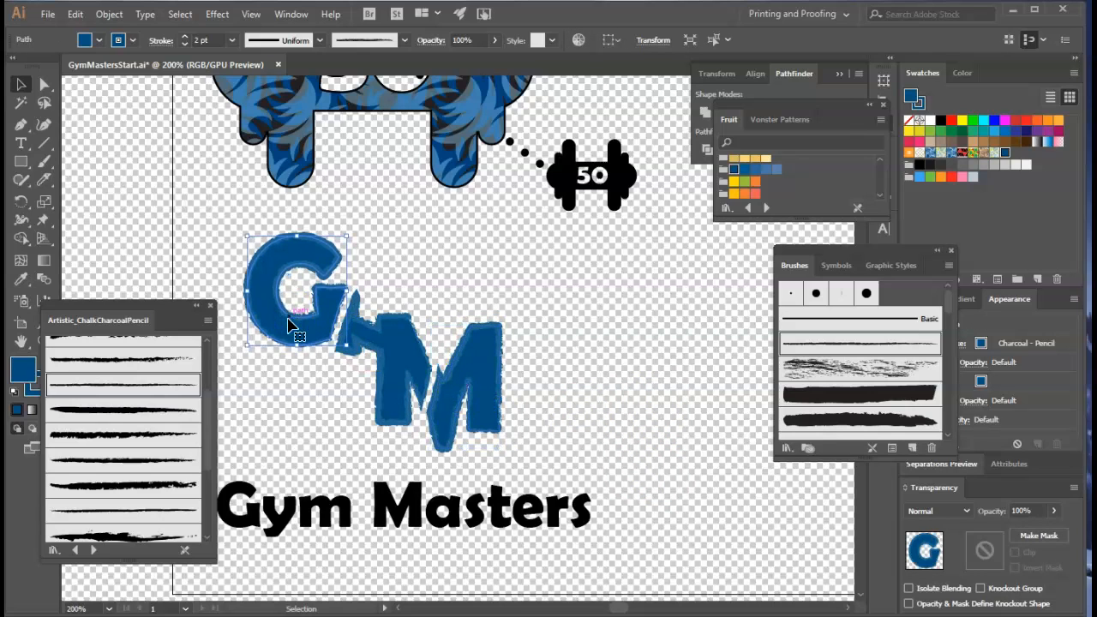
Open the Metals gradient swatch library, close the brush library panel in the way, and fill the cut G piece with the first gold gradient
{"action": "left_click", "coordinate": [555, 391]}
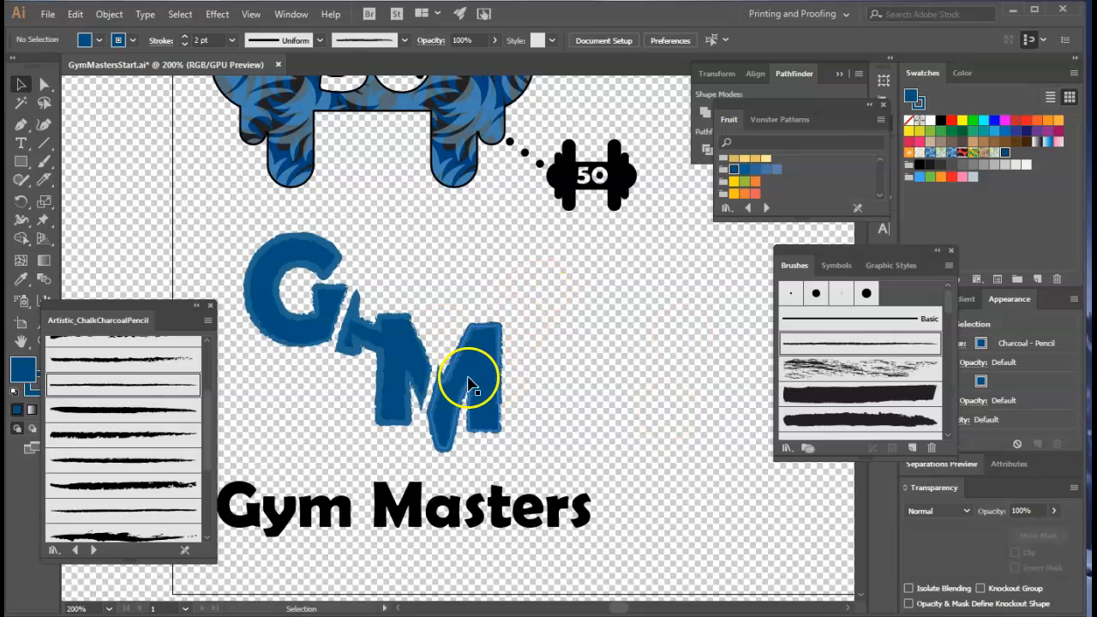
{"action": "left_click", "coordinate": [426, 352]}
{"action": "left_click", "coordinate": [323, 320]}
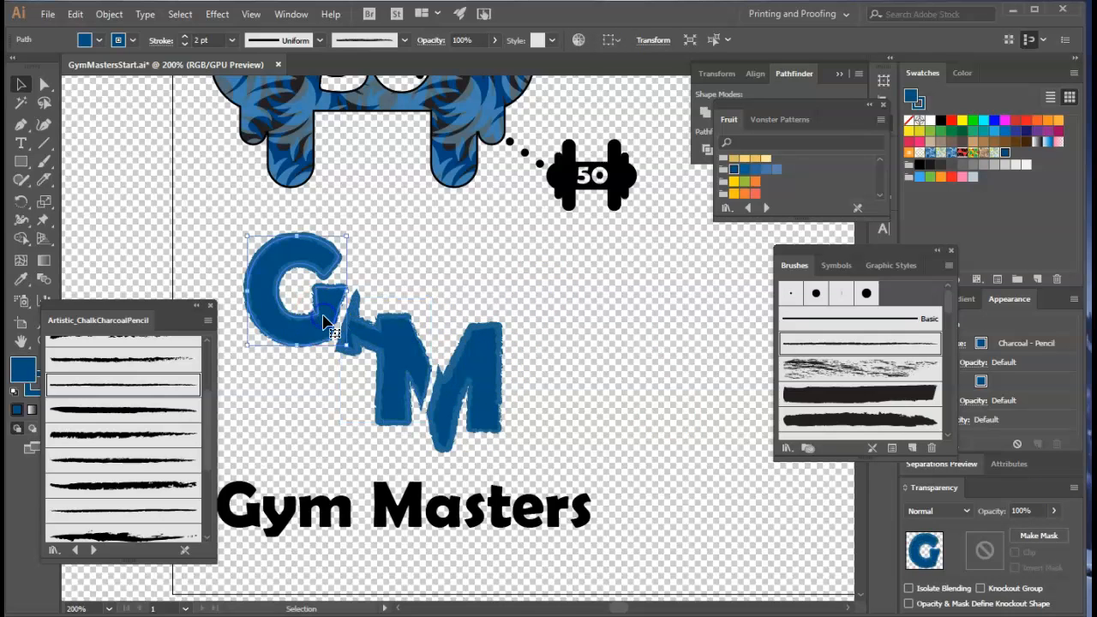
{"action": "left_click", "coordinate": [951, 250]}
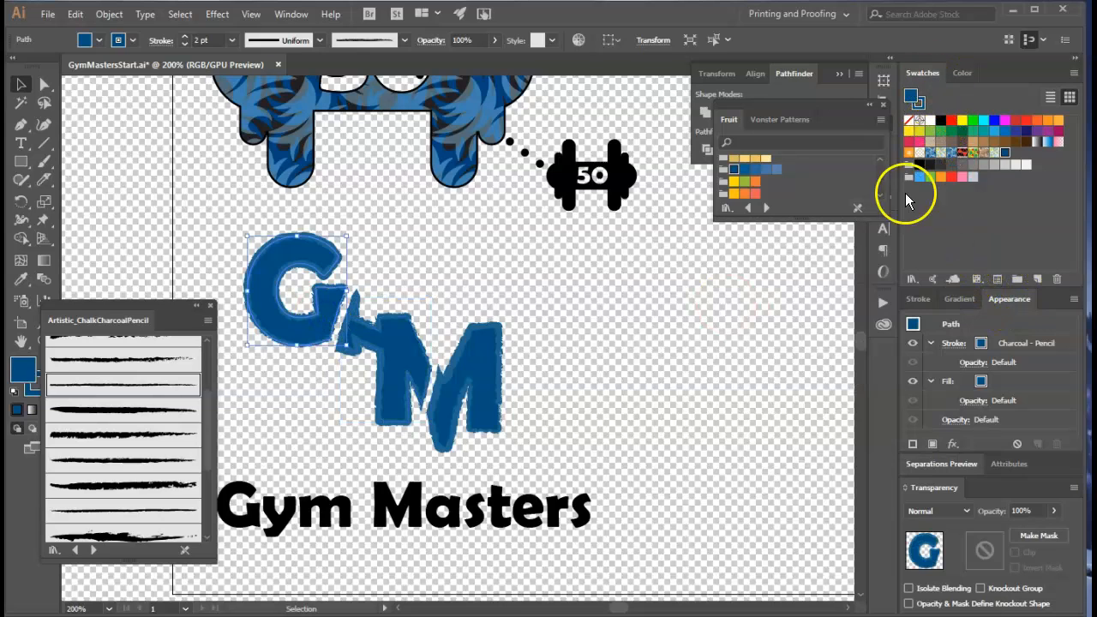
{"action": "left_click", "coordinate": [912, 281]}
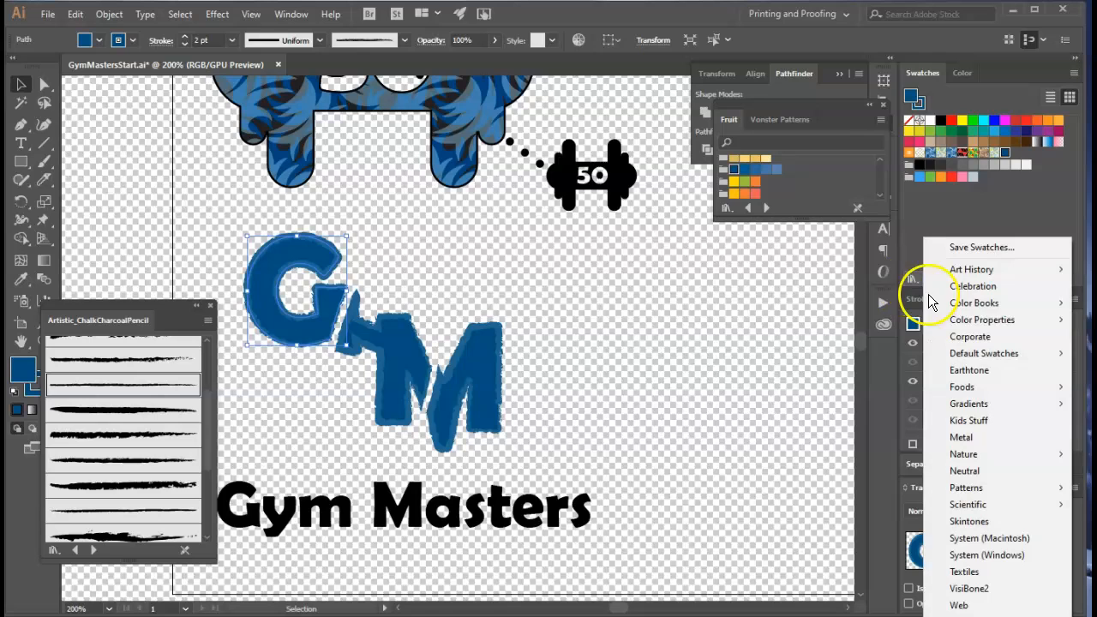
{"action": "left_click", "coordinate": [960, 407]}
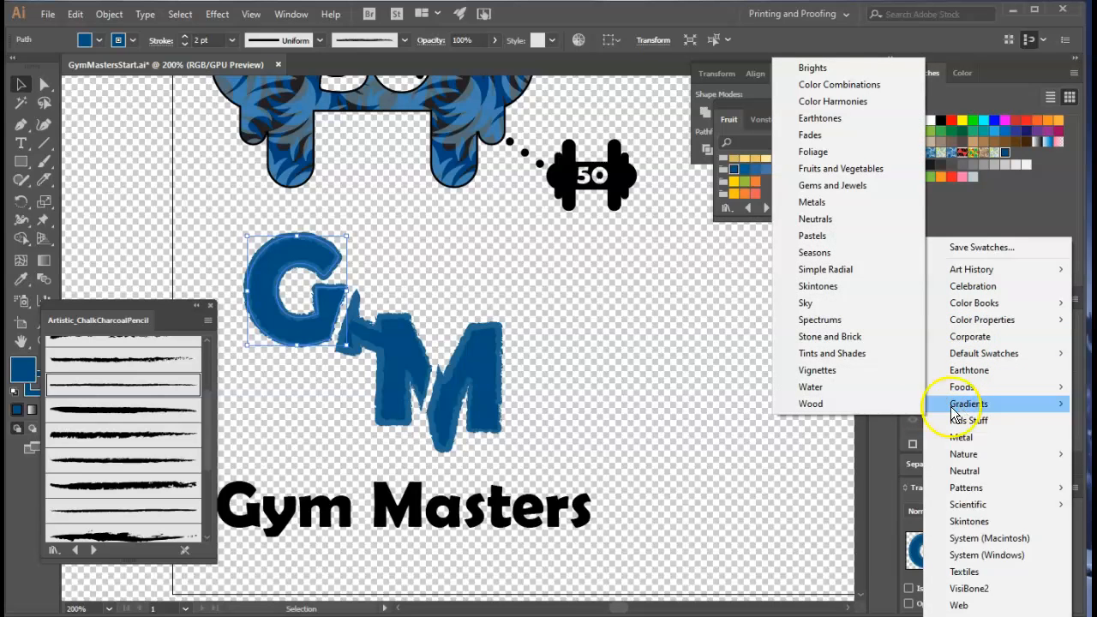
{"action": "left_click", "coordinate": [813, 202]}
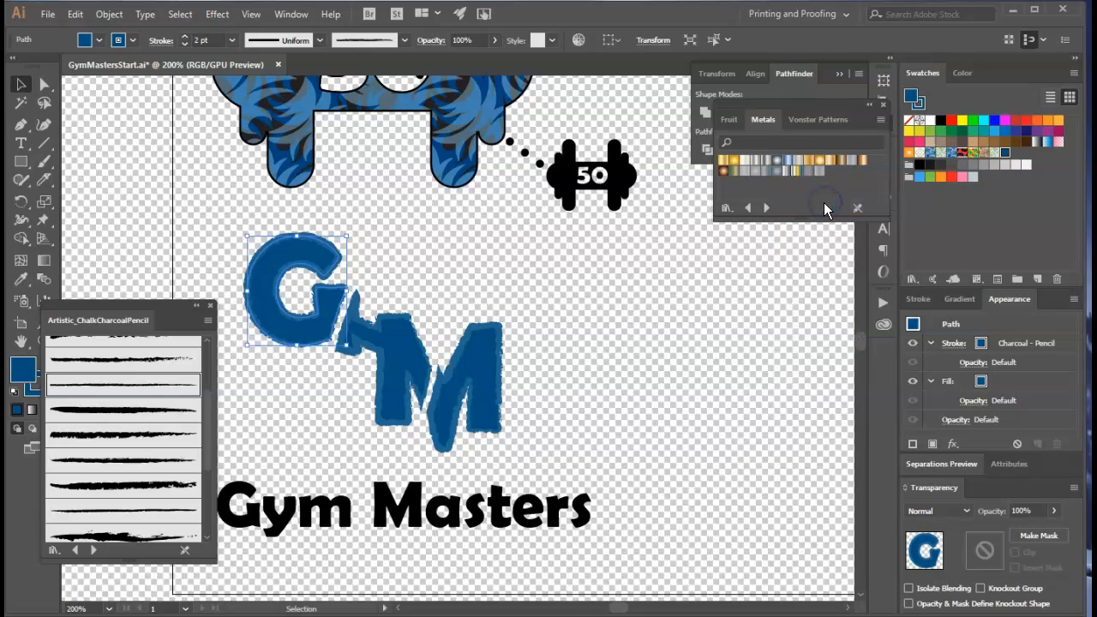
{"action": "left_click", "coordinate": [723, 162]}
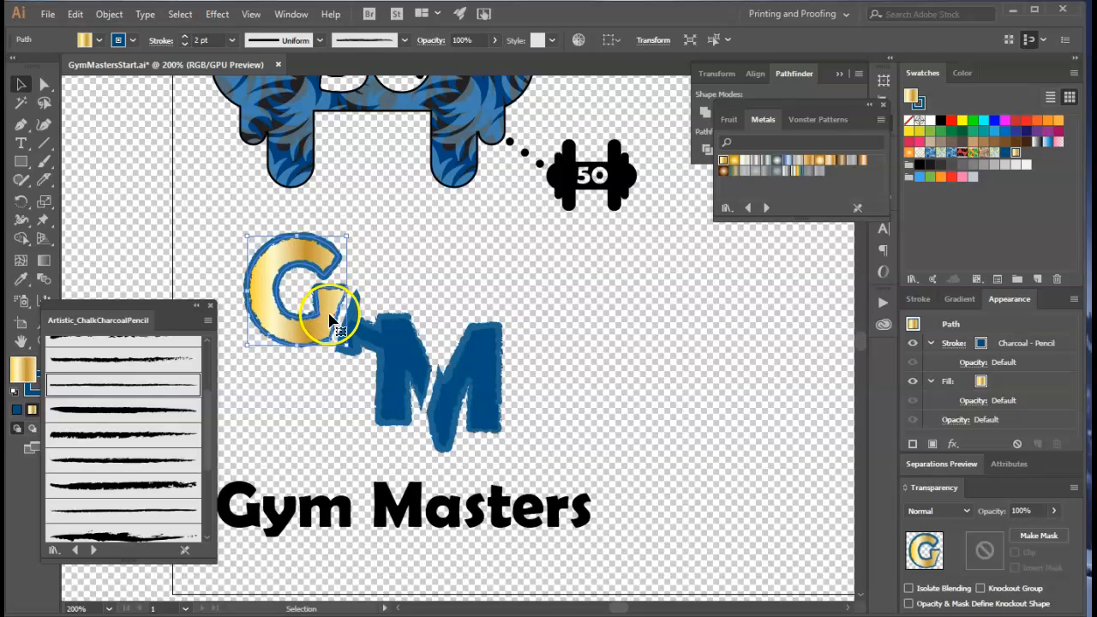
Group all the GM lettering pieces and fill the group with the linear gold gradient, replacing it with the radial gold one from Metals
{"action": "left_click_drag", "start_coordinate": [567, 444], "coordinate": [281, 260]}
{"action": "right_click", "coordinate": [323, 316]}
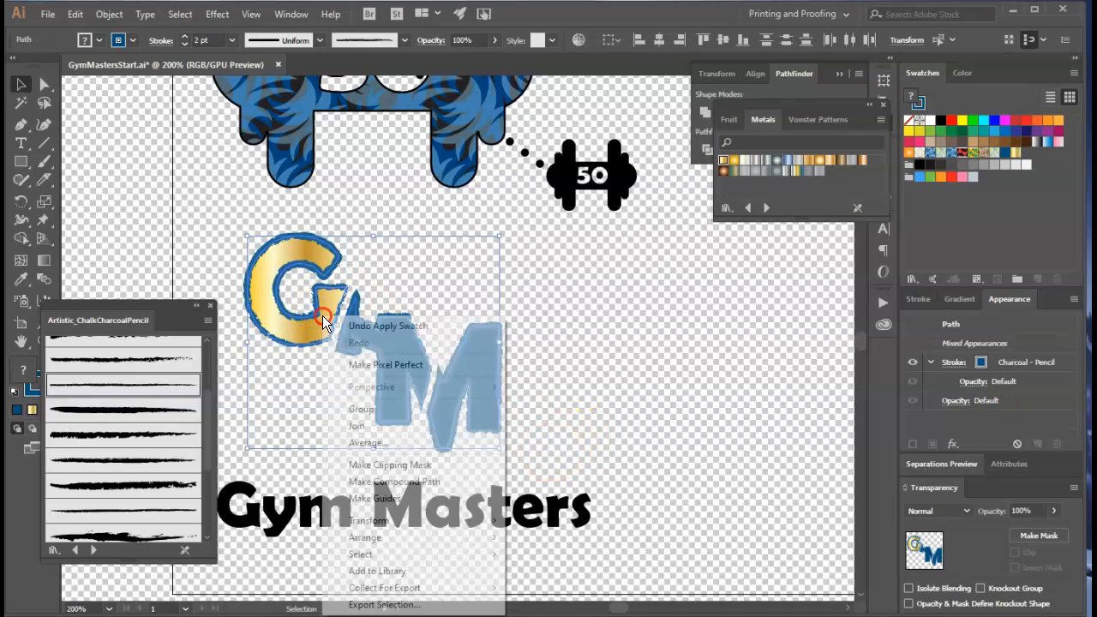
{"action": "left_click", "coordinate": [362, 409]}
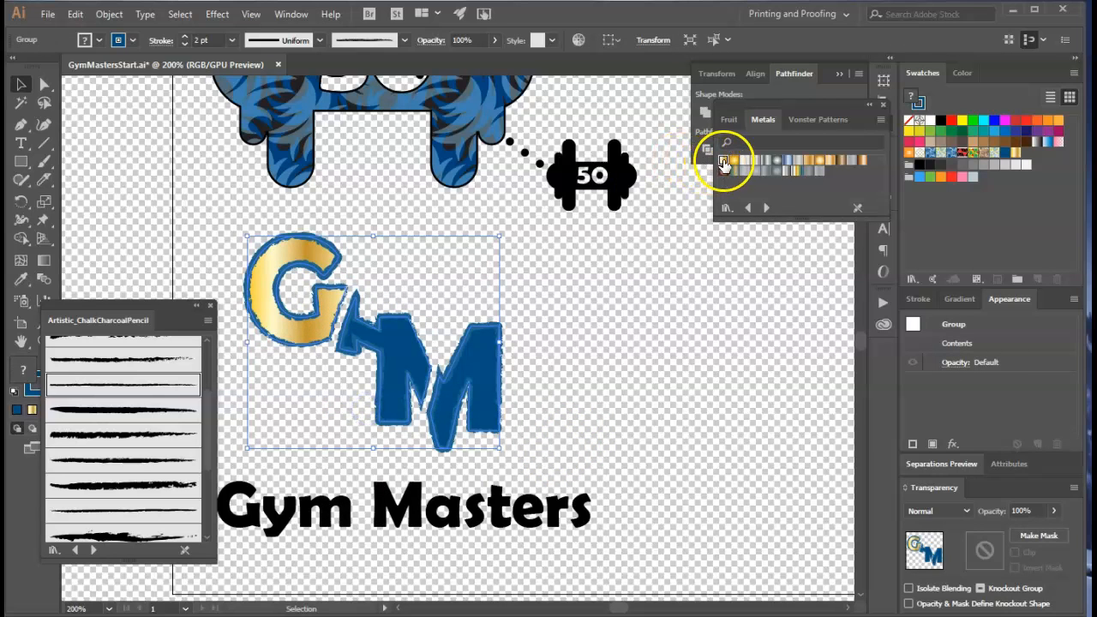
{"action": "left_click", "coordinate": [722, 162]}
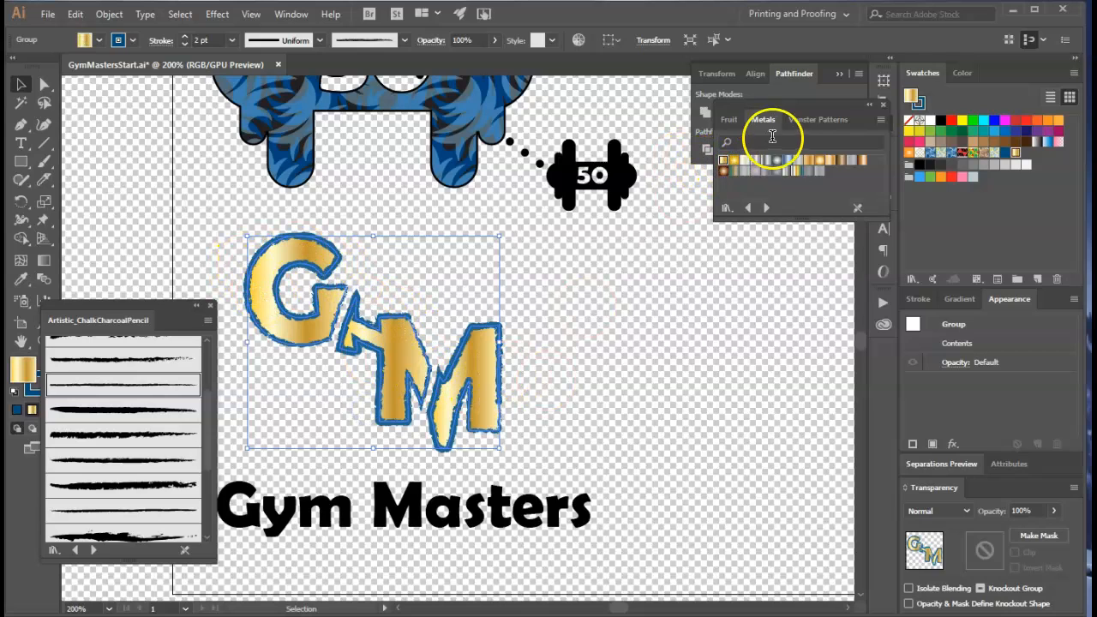
{"action": "left_click", "coordinate": [734, 162]}
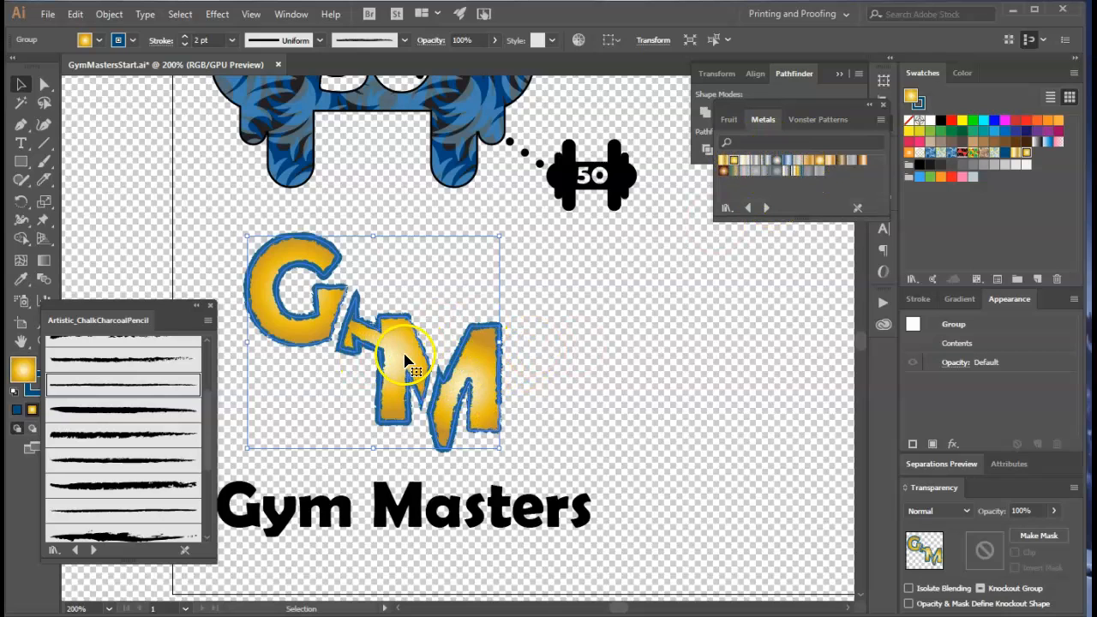
Try the Gradient tool on the grouped lettering, ungroup the pieces and select only the G piece
{"action": "left_click", "coordinate": [50, 264]}
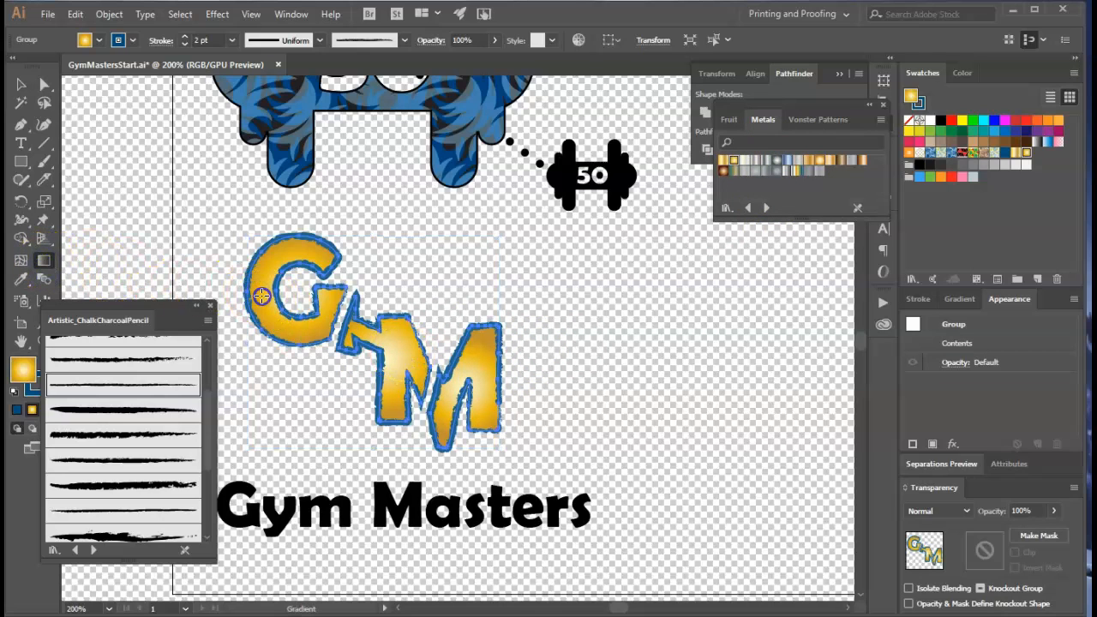
{"action": "left_click", "coordinate": [19, 86]}
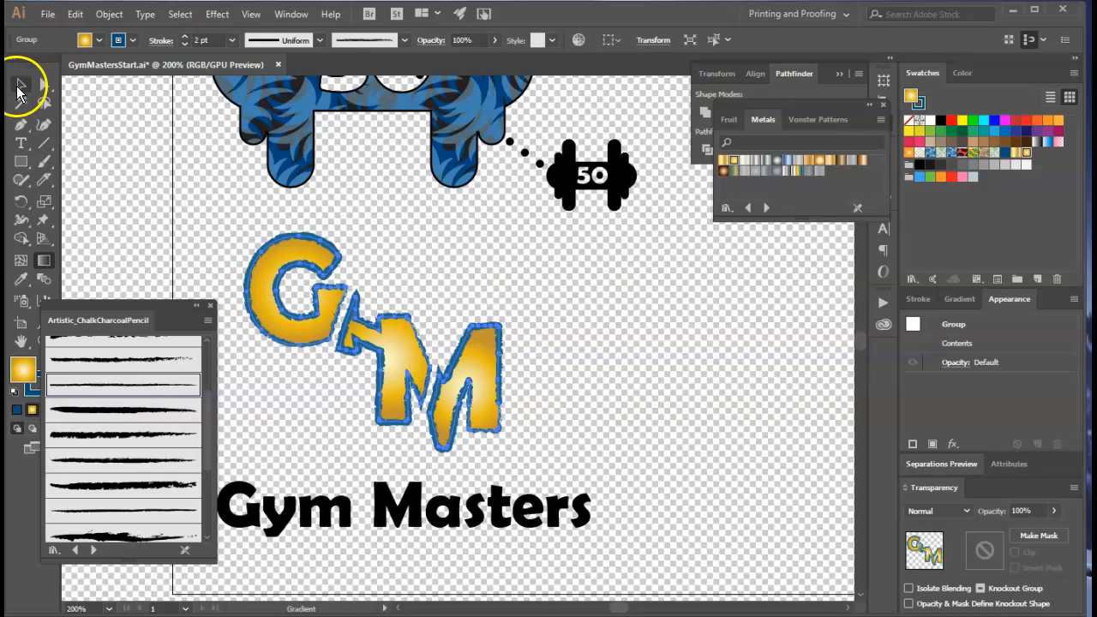
{"action": "left_click", "coordinate": [561, 359]}
{"action": "left_click", "coordinate": [467, 378]}
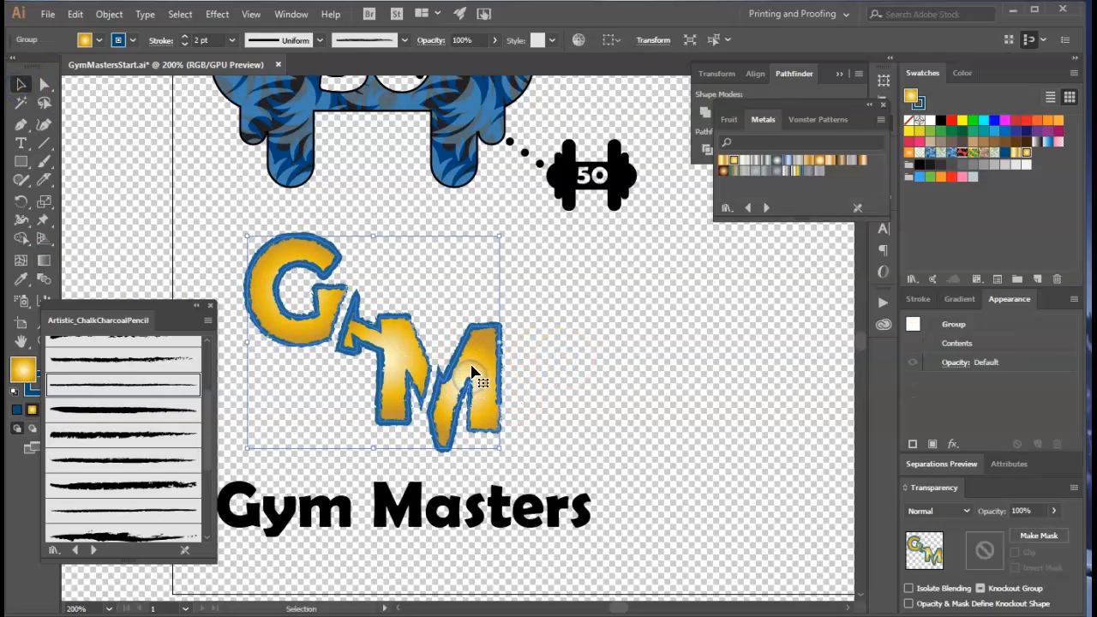
{"action": "right_click", "coordinate": [471, 368]}
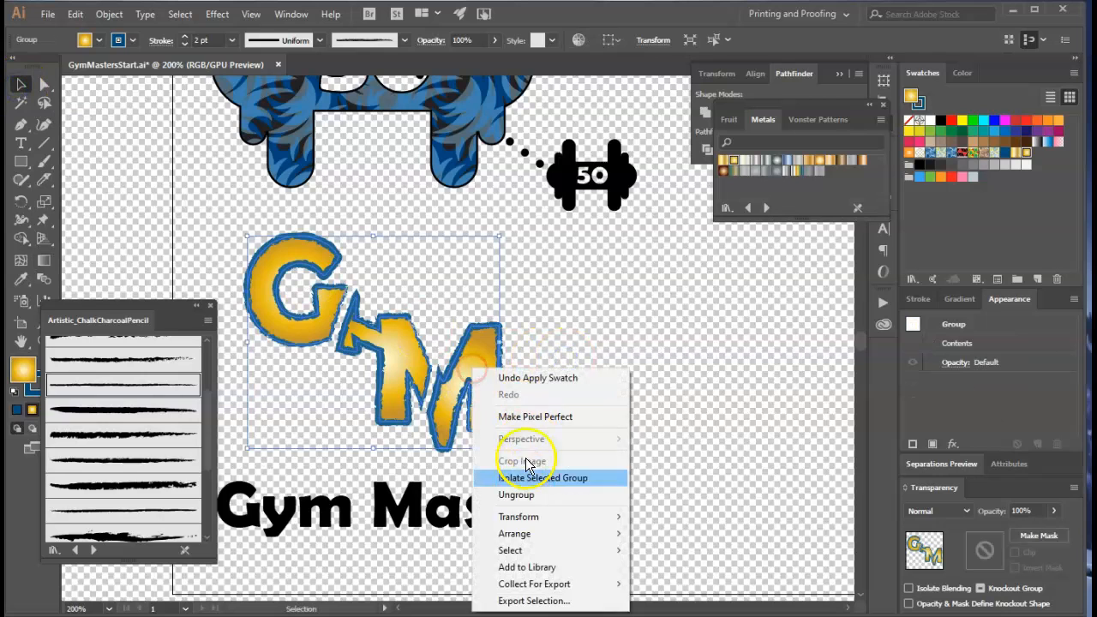
{"action": "left_click", "coordinate": [519, 495]}
{"action": "left_click", "coordinate": [605, 414]}
{"action": "left_click", "coordinate": [356, 354]}
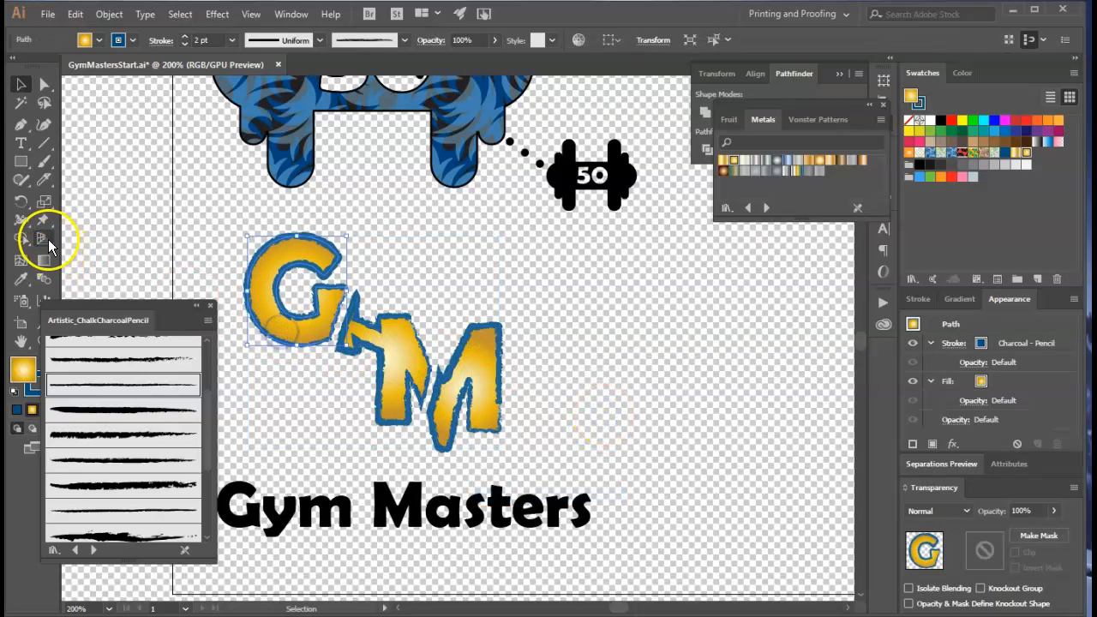
Redirect the G piece's radial gold gradient diagonally with the Gradient tool, placing its light centre near the G's lower right part
{"action": "left_click", "coordinate": [44, 266]}
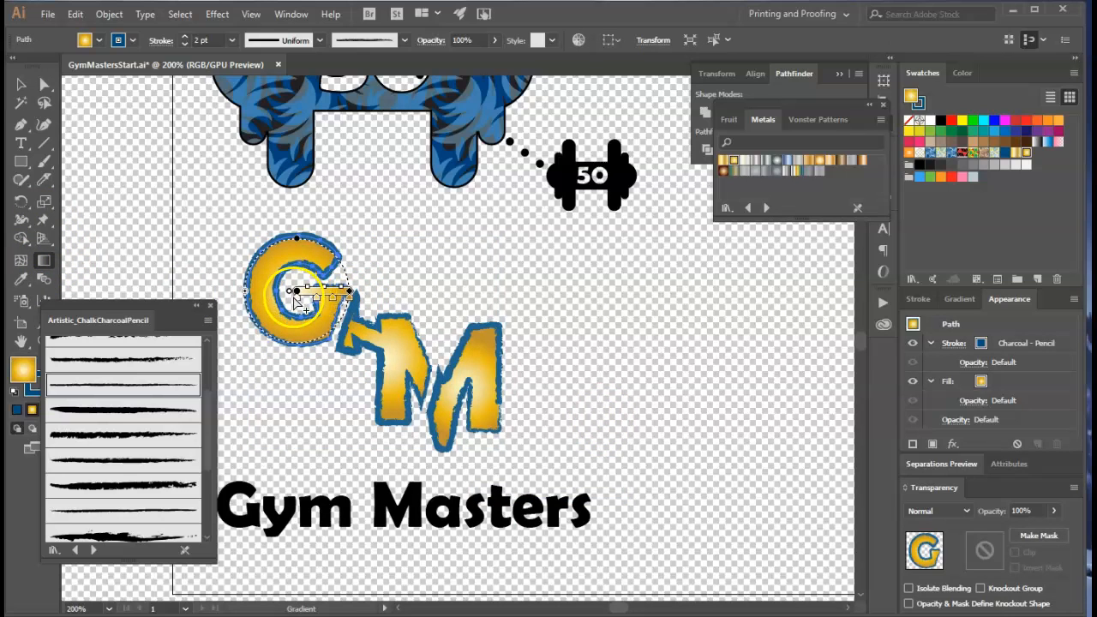
{"action": "left_click_drag", "start_coordinate": [355, 292], "coordinate": [351, 291]}
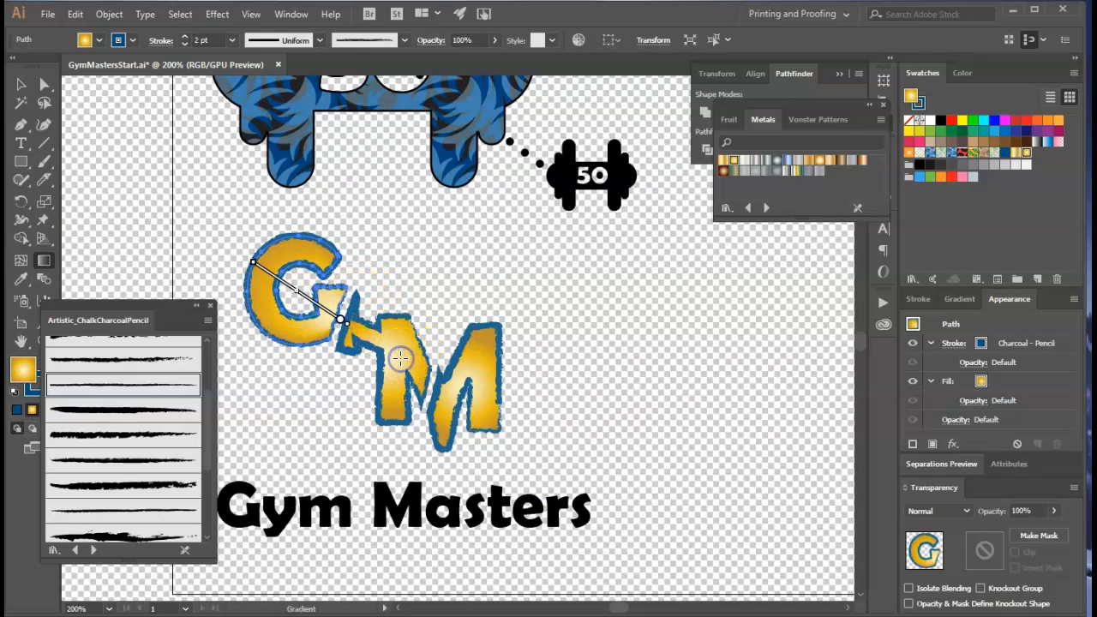
{"action": "mouse_move", "coordinate": [252, 261]}
{"action": "left_mouse_down"}
{"action": "mouse_move", "coordinate": [341, 322]}
{"action": "mouse_move", "coordinate": [292, 282]}
{"action": "mouse_move", "coordinate": [314, 293]}
{"action": "left_mouse_up"}
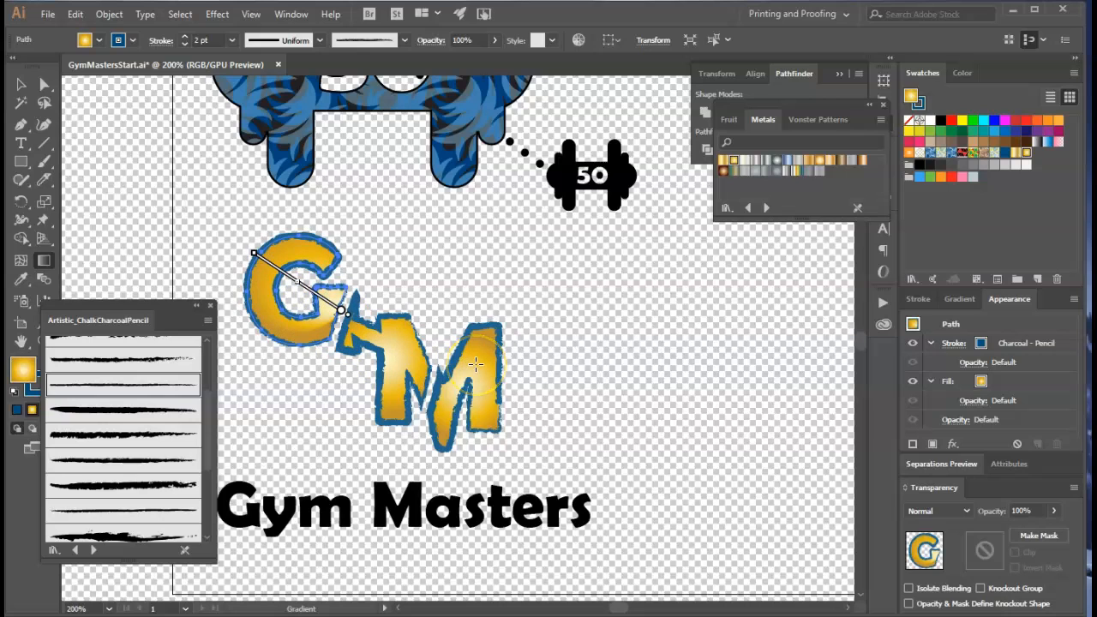
Try the Copper Patina gradient on the G piece and replace it with the silver-grey radial gradient from Metals
{"action": "left_click", "coordinate": [732, 172]}
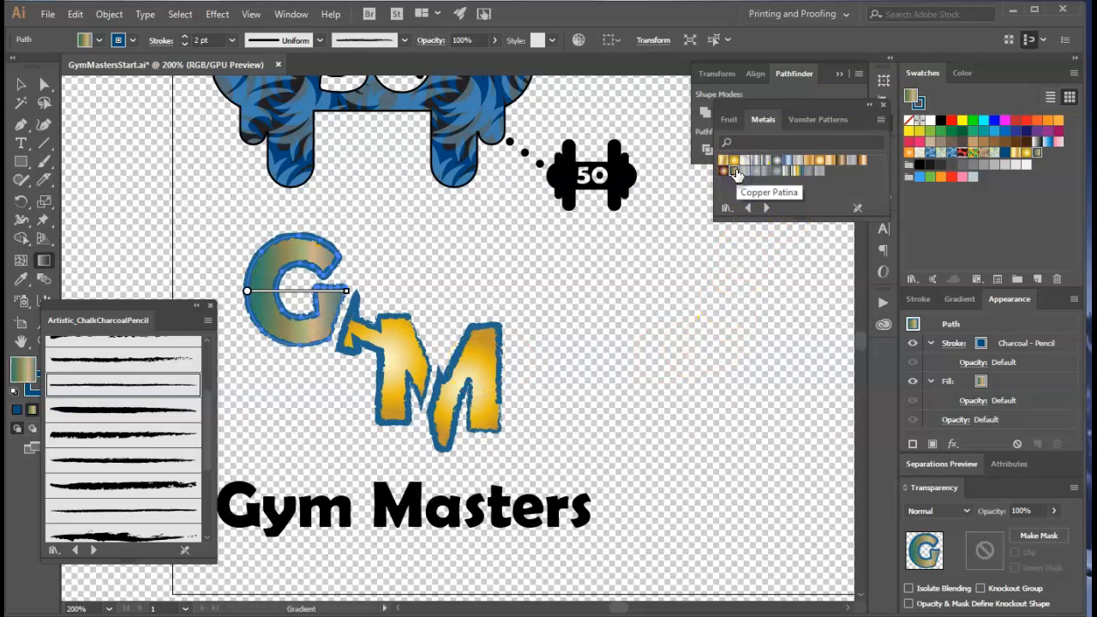
{"action": "left_click", "coordinate": [754, 171]}
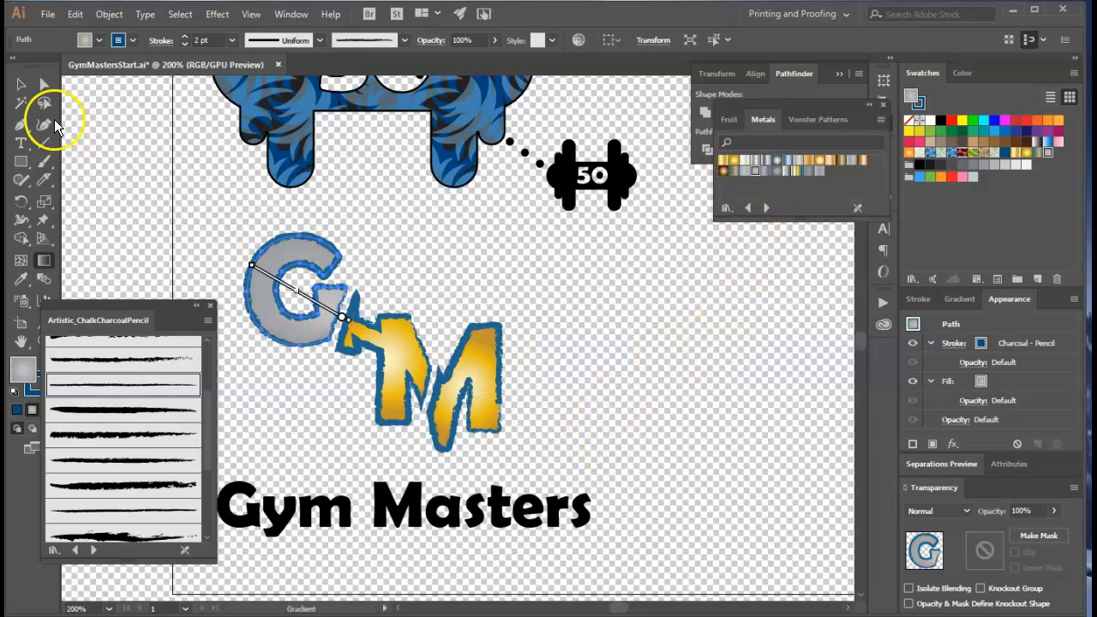
{"action": "left_click", "coordinate": [20, 85]}
{"action": "left_click", "coordinate": [556, 442]}
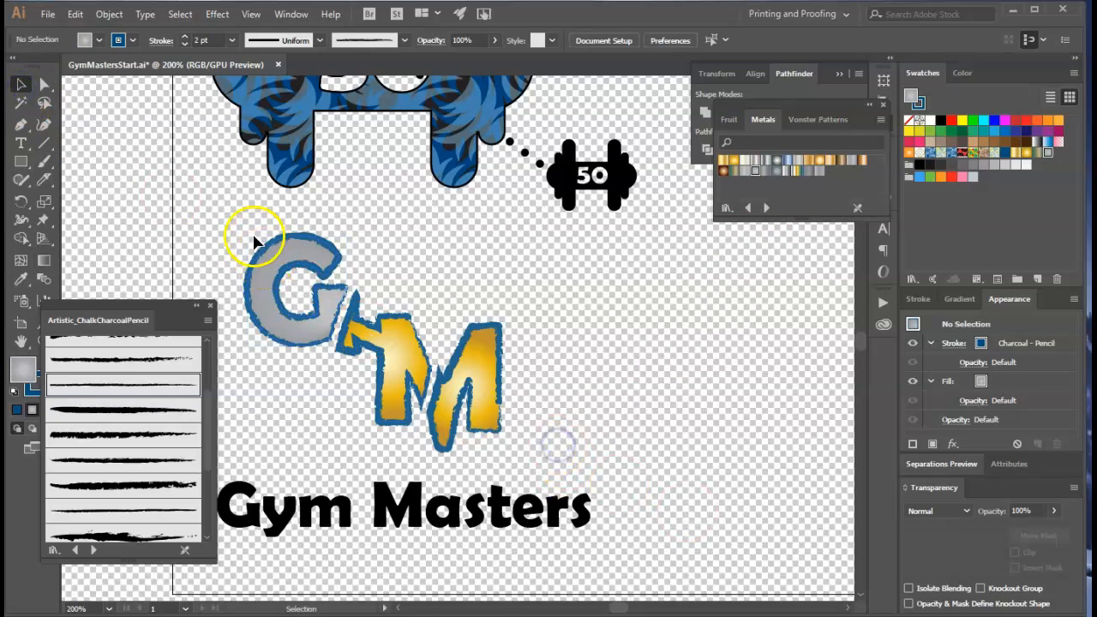
Combine all the GM lettering pieces into one compound path
{"action": "left_click_drag", "start_coordinate": [543, 441], "coordinate": [306, 287]}
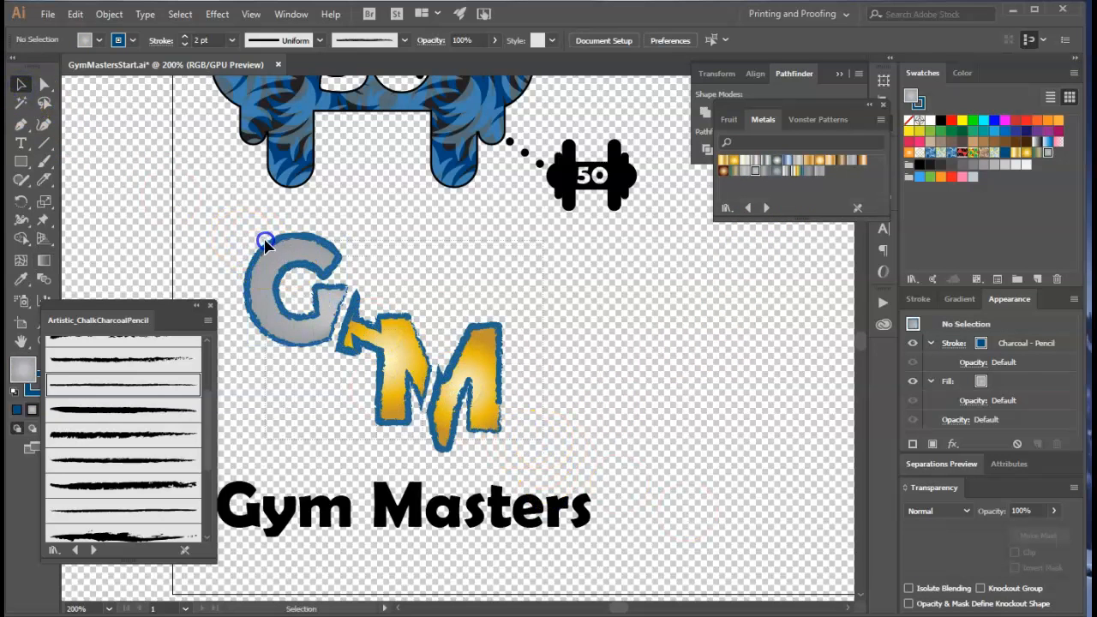
{"action": "left_click_drag", "start_coordinate": [264, 243], "coordinate": [263, 242]}
{"action": "right_click", "coordinate": [380, 337]}
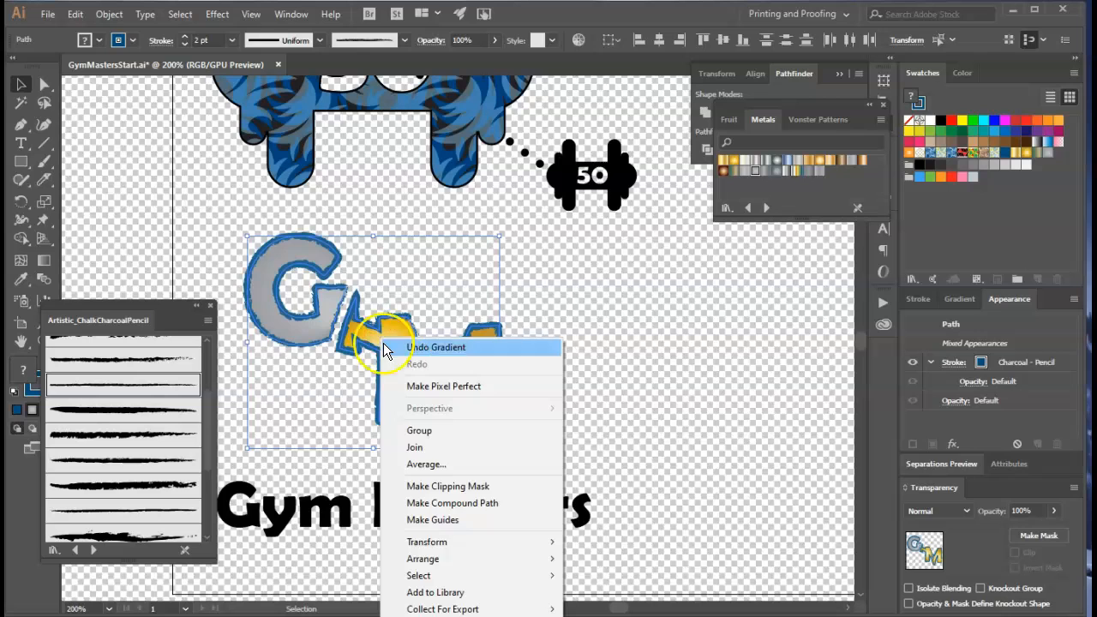
{"action": "left_click", "coordinate": [480, 503]}
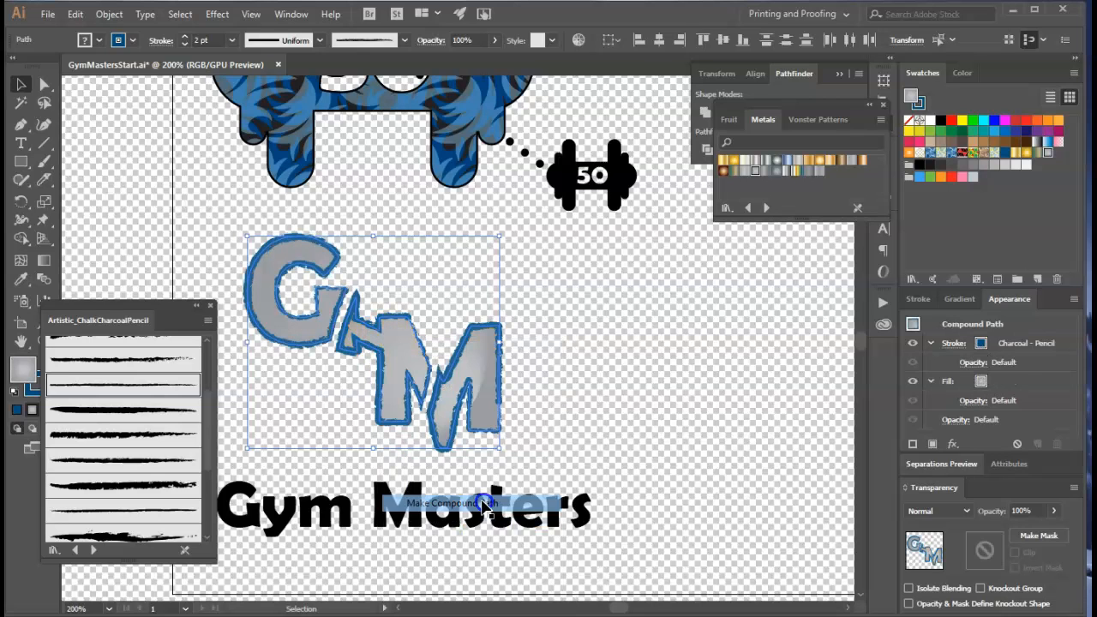
{"action": "left_click", "coordinate": [621, 405]}
{"action": "left_click", "coordinate": [454, 356]}
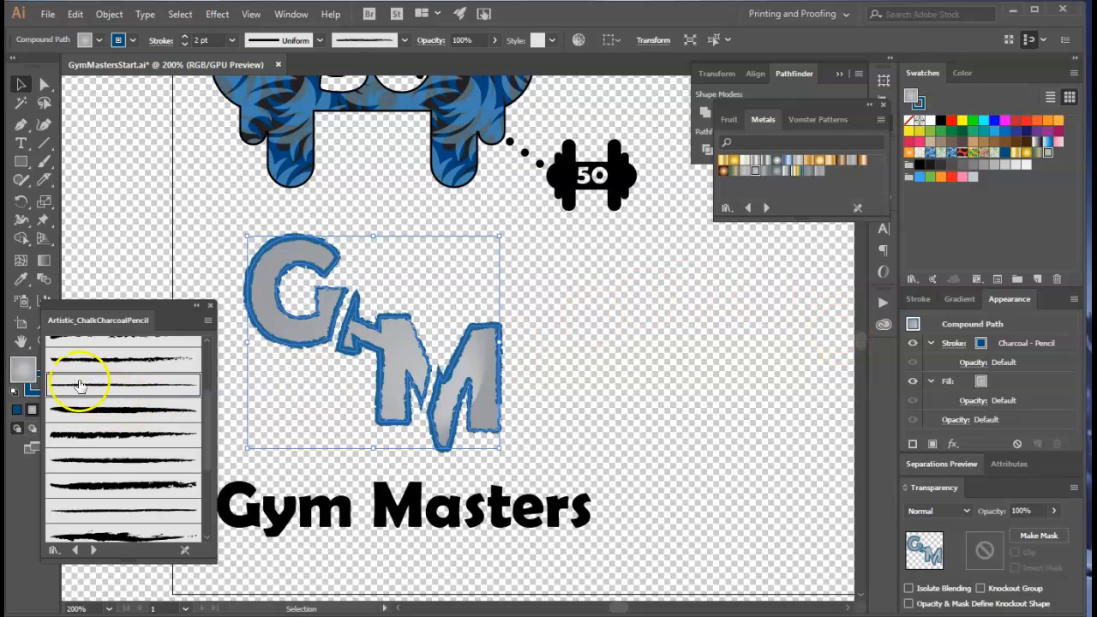
Fill the GM compound path with solid red, and convert the fill to a Linear gradient in the Gradient settings
{"action": "left_click", "coordinate": [309, 331]}
{"action": "left_click", "coordinate": [958, 300]}
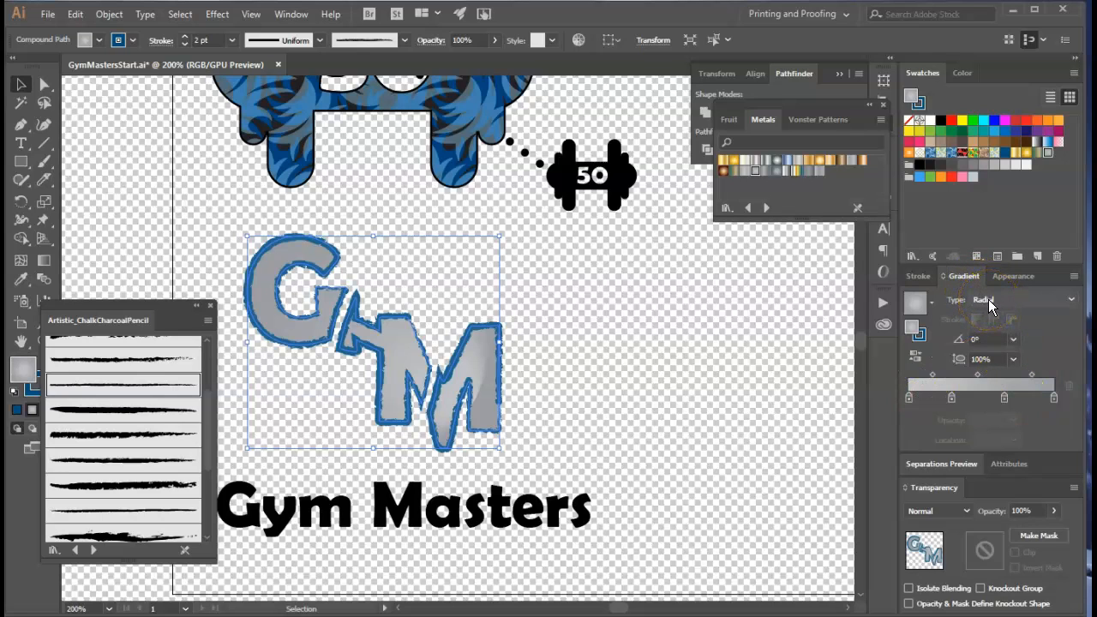
{"action": "left_click", "coordinate": [951, 120]}
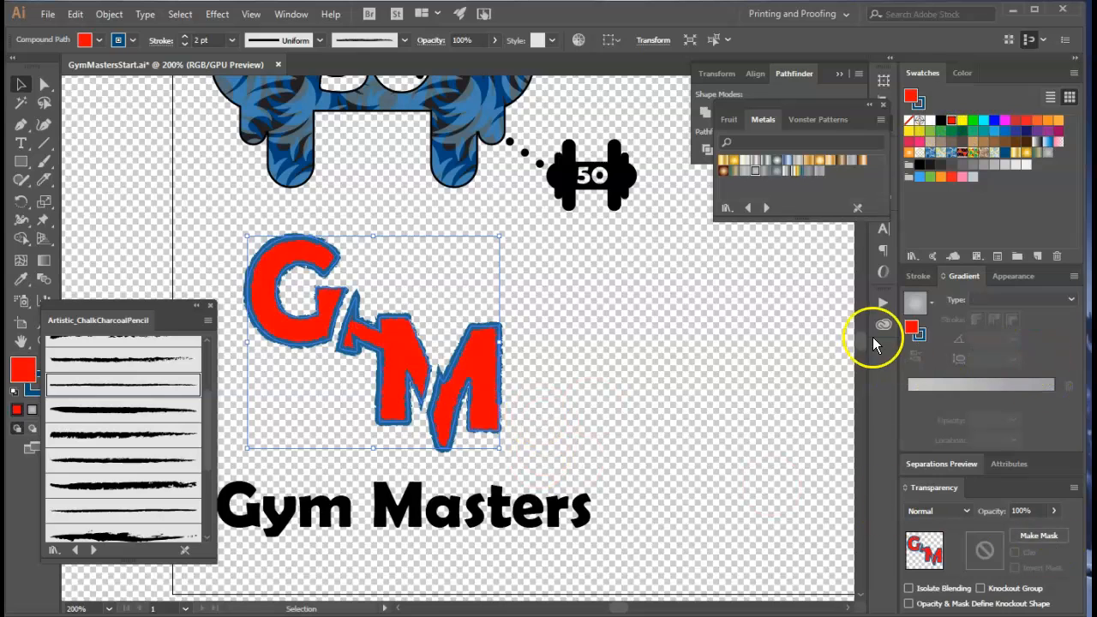
{"action": "left_click", "coordinate": [1071, 300]}
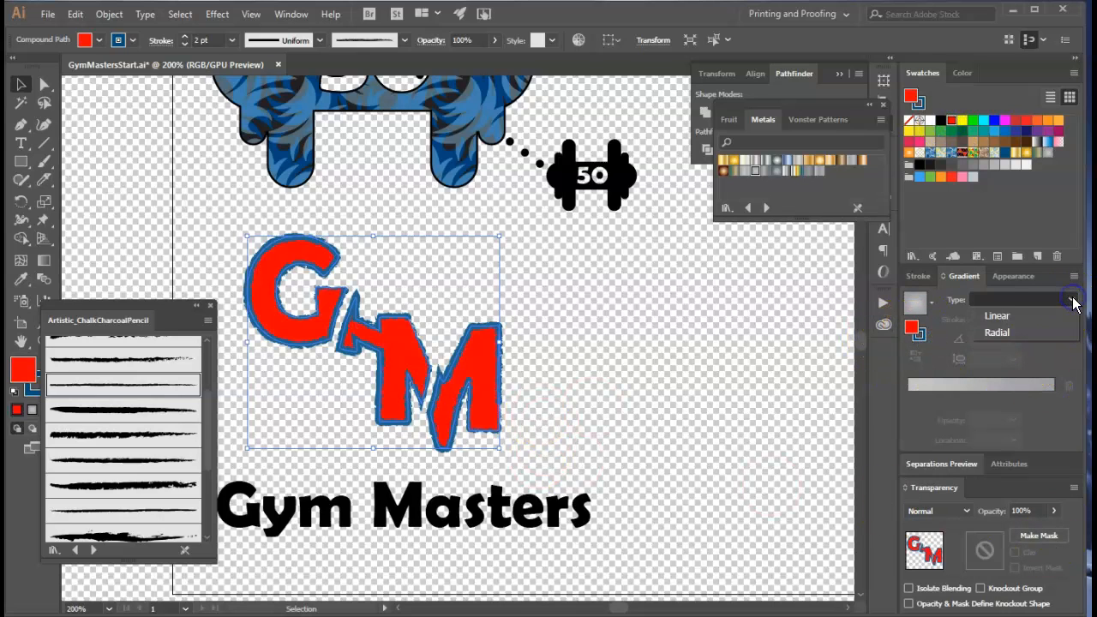
{"action": "left_click", "coordinate": [1031, 317]}
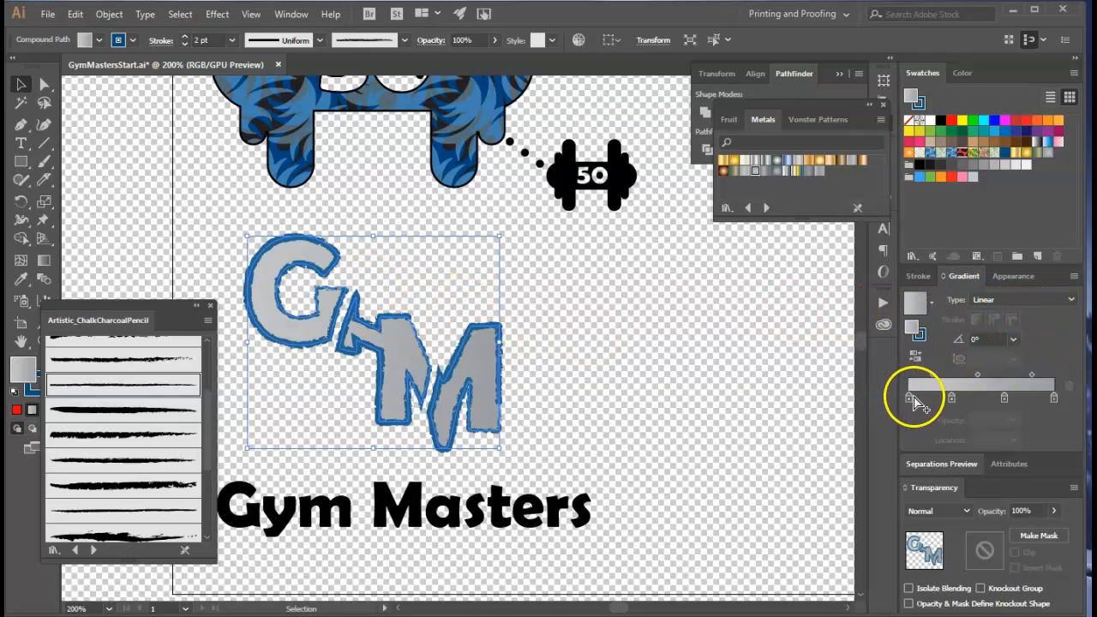
Remove the two middle stops from the lettering's grey gradient and colour its first stop magenta
{"action": "left_click_drag", "start_coordinate": [951, 399], "coordinate": [1017, 447]}
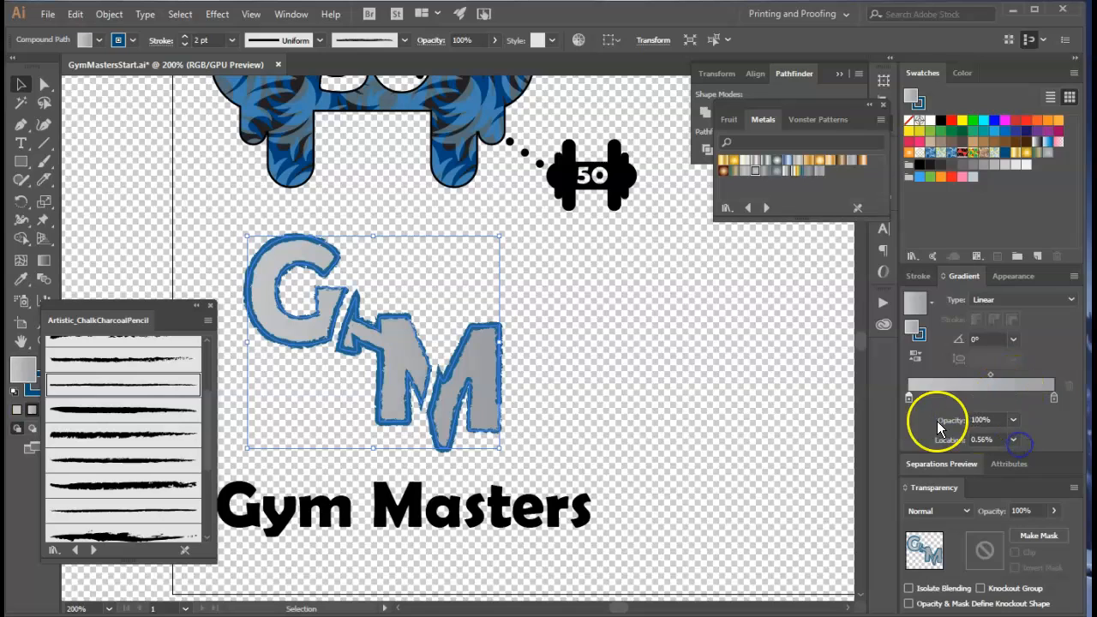
{"action": "left_click", "coordinate": [909, 400]}
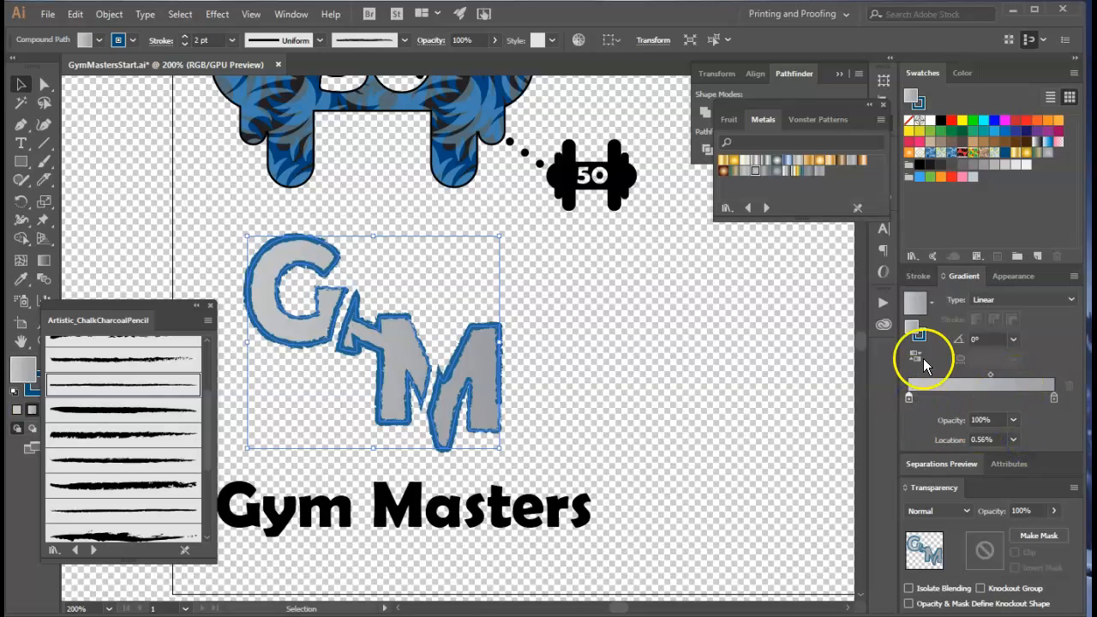
{"action": "left_click_drag", "start_coordinate": [1006, 120], "coordinate": [911, 400]}
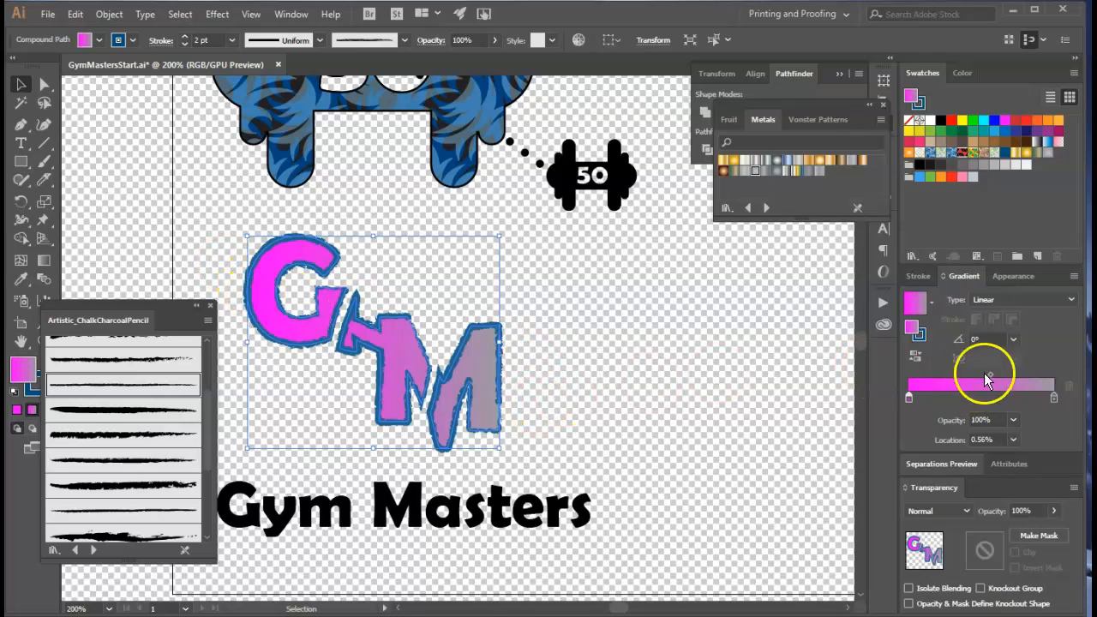
Change the GM lettering's gradient to Radial and recolour its end stop dark blue from the Fruit swatches
{"action": "left_click", "coordinate": [985, 299]}
{"action": "left_click", "coordinate": [994, 333]}
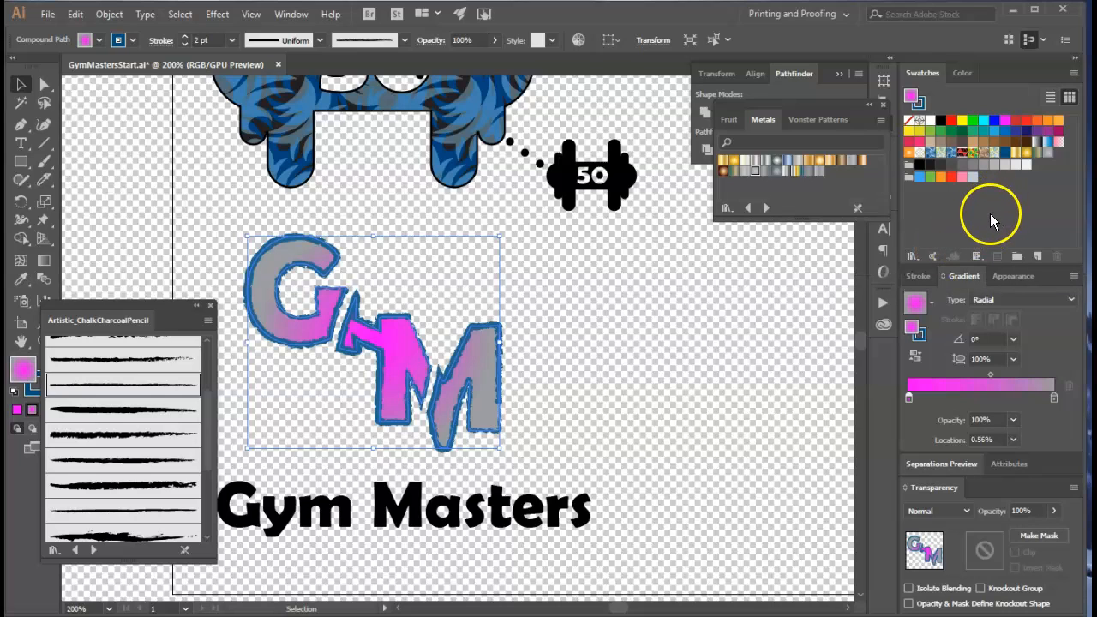
{"action": "left_click", "coordinate": [727, 121]}
{"action": "left_click_drag", "start_coordinate": [733, 170], "coordinate": [912, 403]}
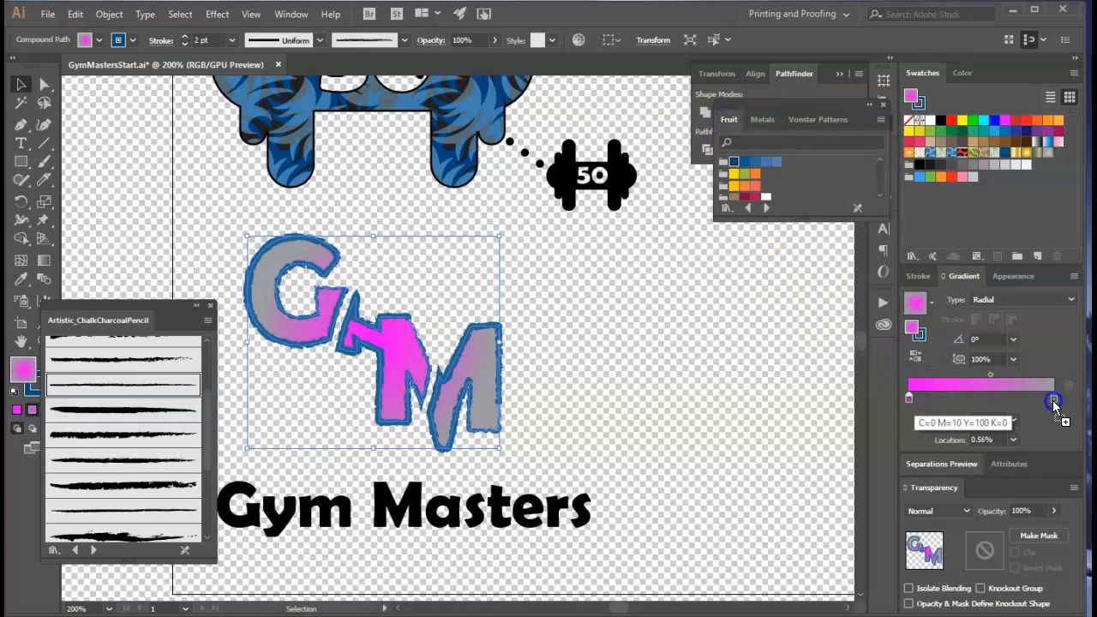
{"action": "left_click_drag", "start_coordinate": [1054, 403], "coordinate": [1055, 403]}
Recolour the gradient's first stop white and add a middle stop at 19.23%
{"action": "left_click", "coordinate": [910, 399]}
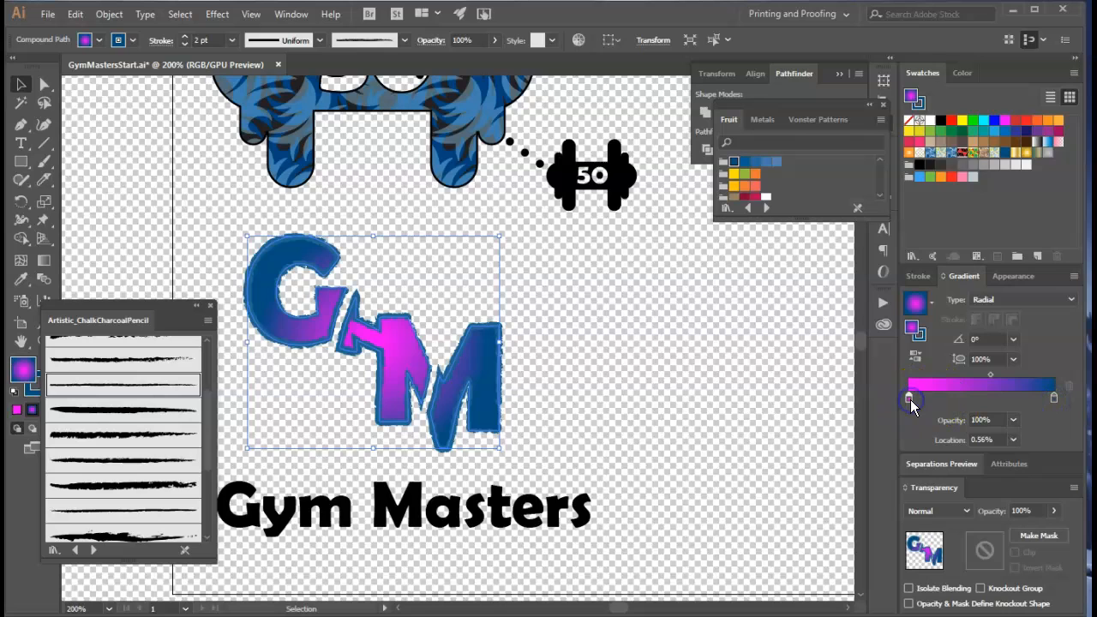
{"action": "left_click_drag", "start_coordinate": [930, 122], "coordinate": [907, 334]}
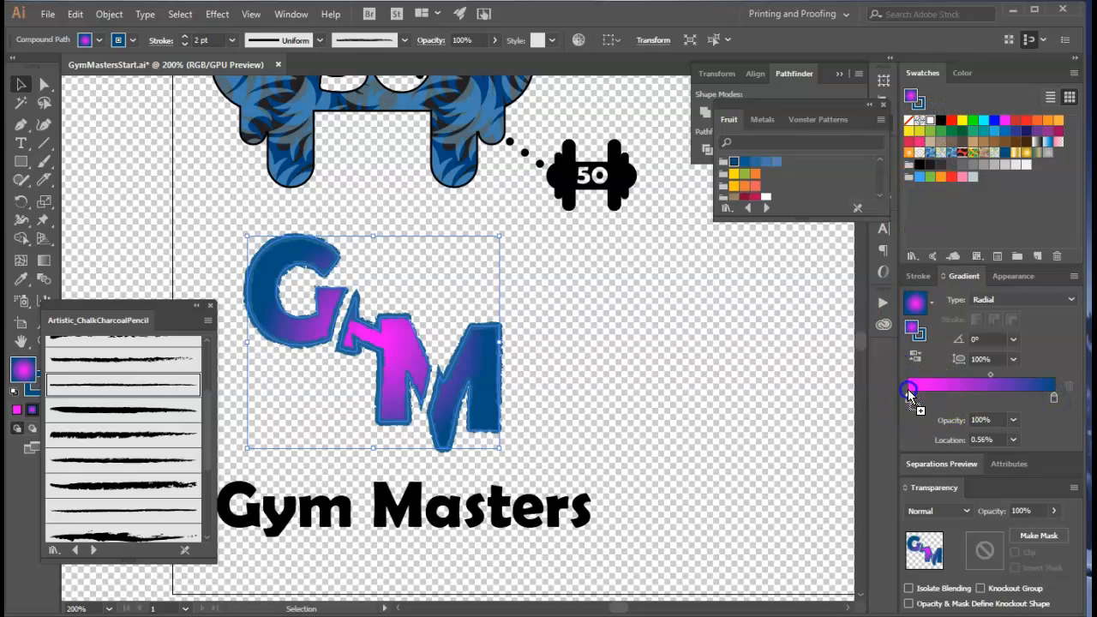
{"action": "left_click_drag", "start_coordinate": [910, 406], "coordinate": [910, 403]}
{"action": "left_click", "coordinate": [937, 399]}
{"action": "left_click", "coordinate": [410, 328]}
{"action": "left_click_drag", "start_coordinate": [410, 328], "coordinate": [331, 315]}
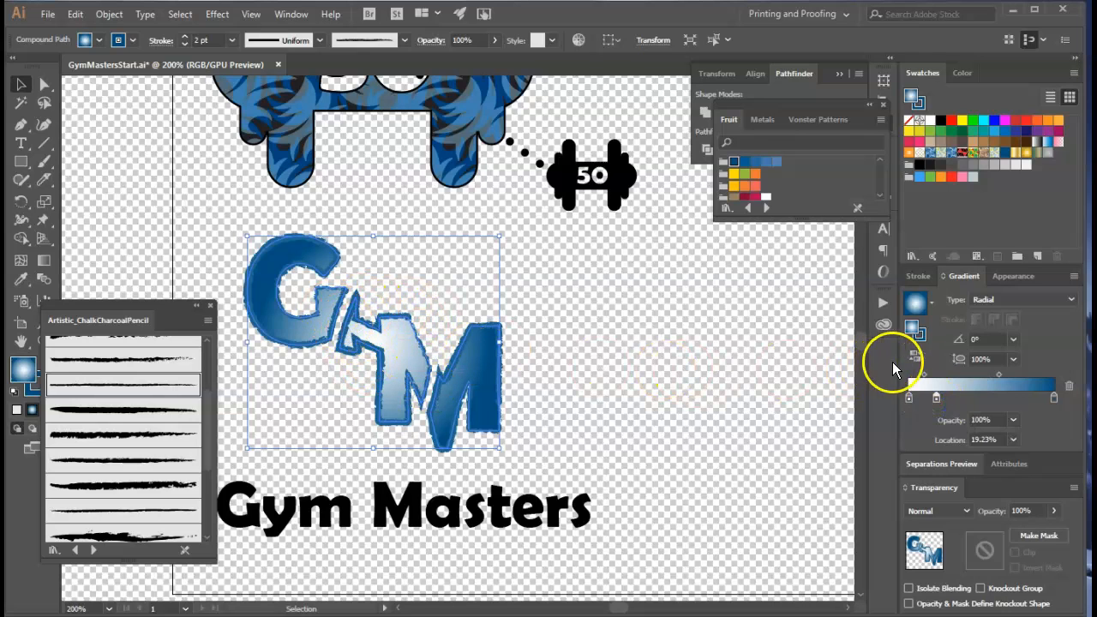
{"action": "left_click_drag", "start_coordinate": [403, 383], "coordinate": [364, 347]}
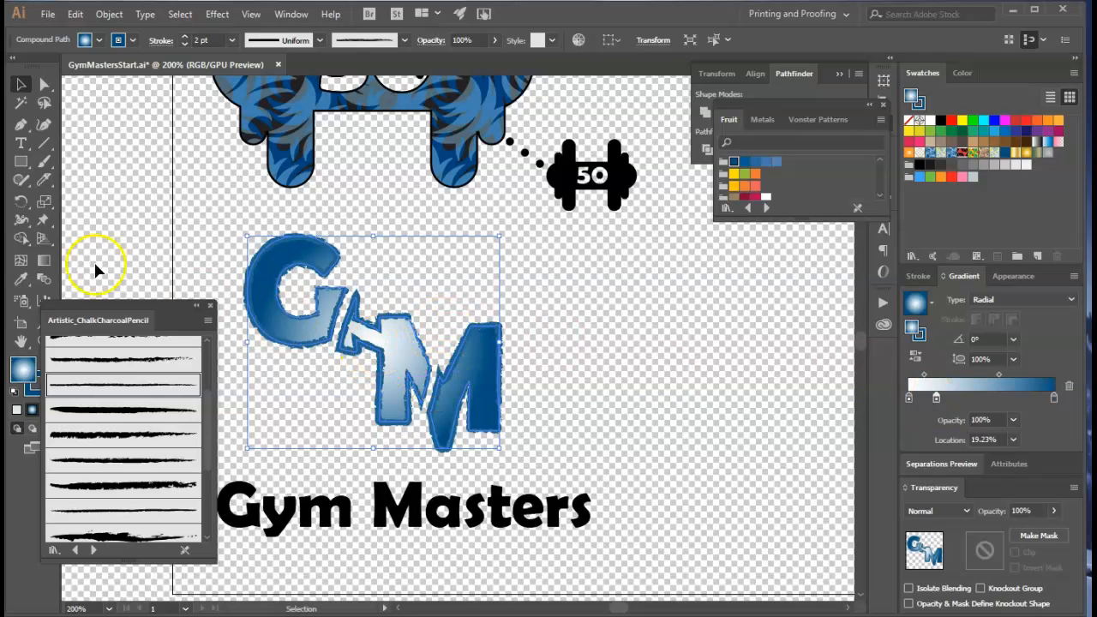
Using the Gradient tool, extend the radial gradient just past the M, move the middle stop to about halfway, and nudge the white stop outward
{"action": "left_click", "coordinate": [44, 260]}
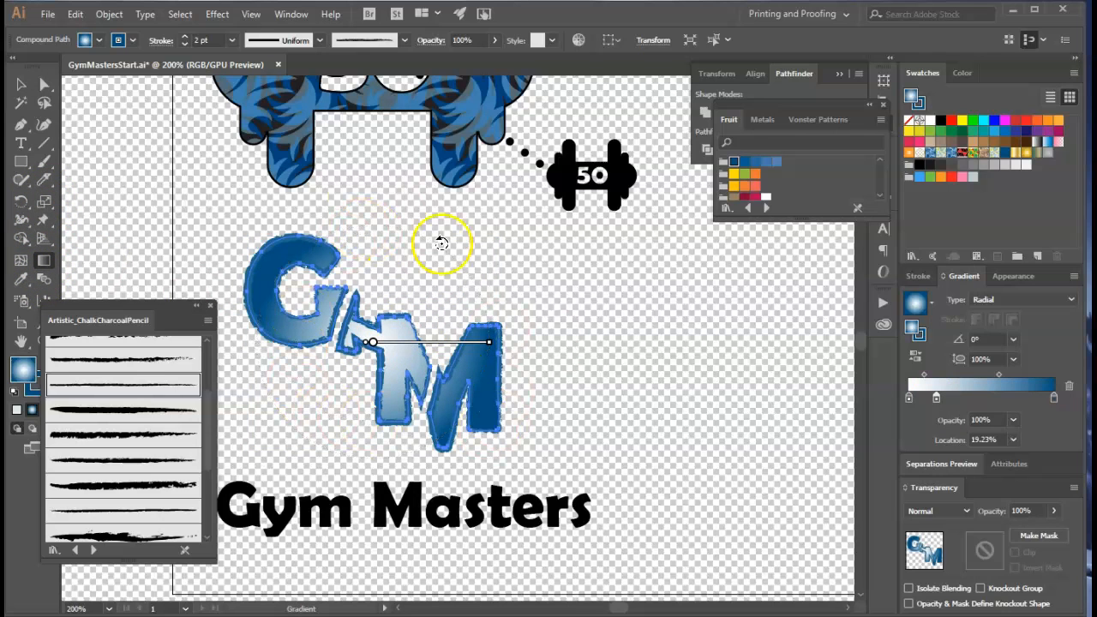
{"action": "mouse_move", "coordinate": [436, 354]}
{"action": "left_click_drag", "start_coordinate": [489, 343], "coordinate": [515, 347]}
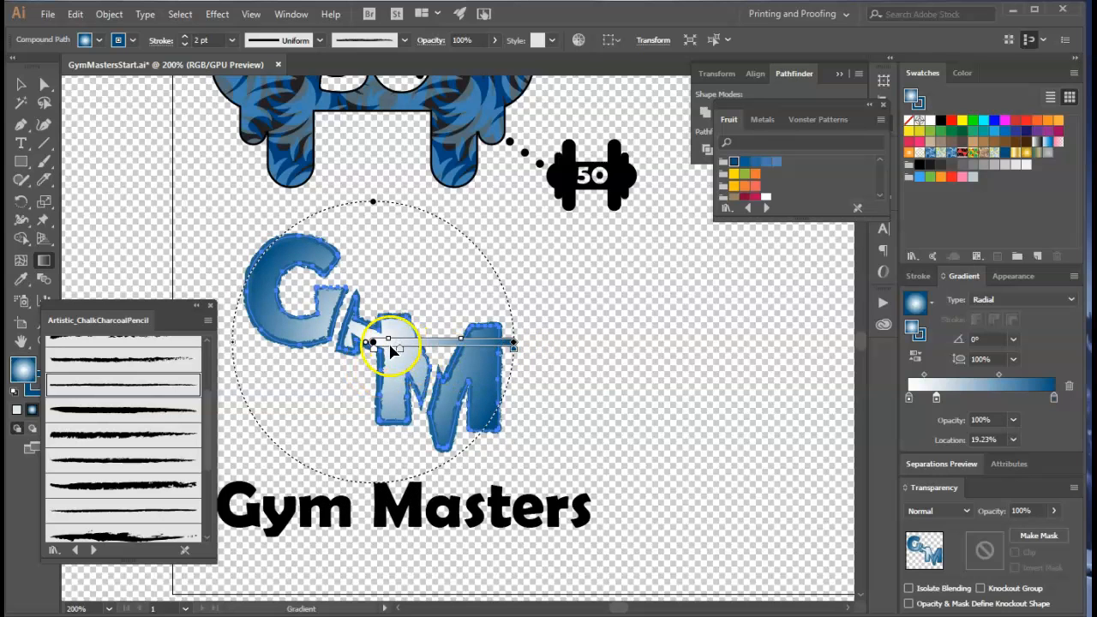
{"action": "left_click_drag", "start_coordinate": [402, 351], "coordinate": [448, 350]}
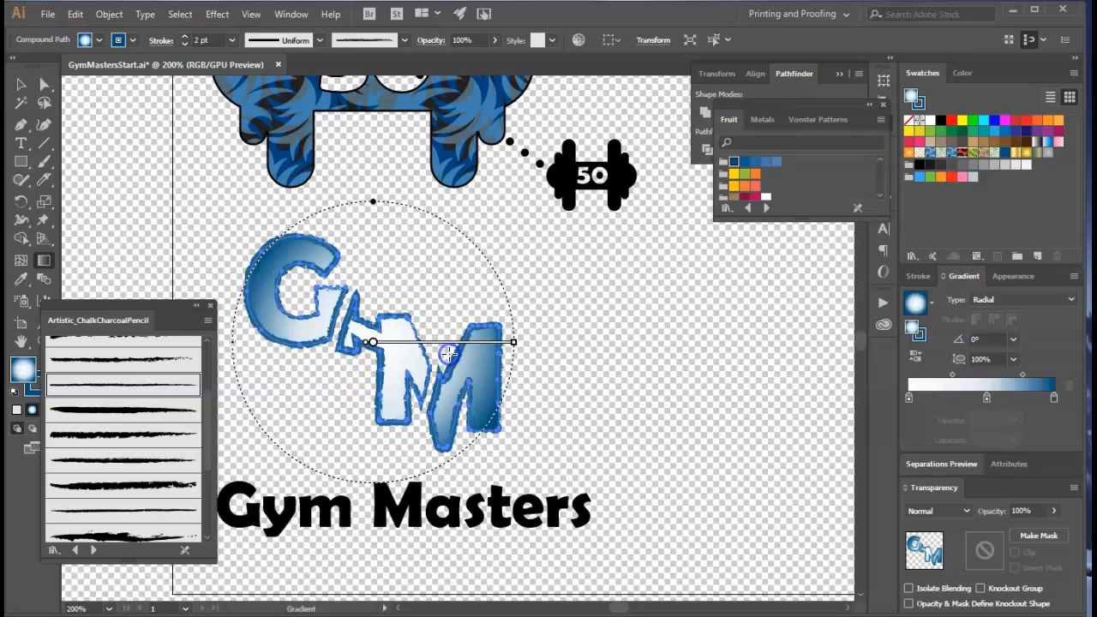
{"action": "left_click", "coordinate": [374, 352]}
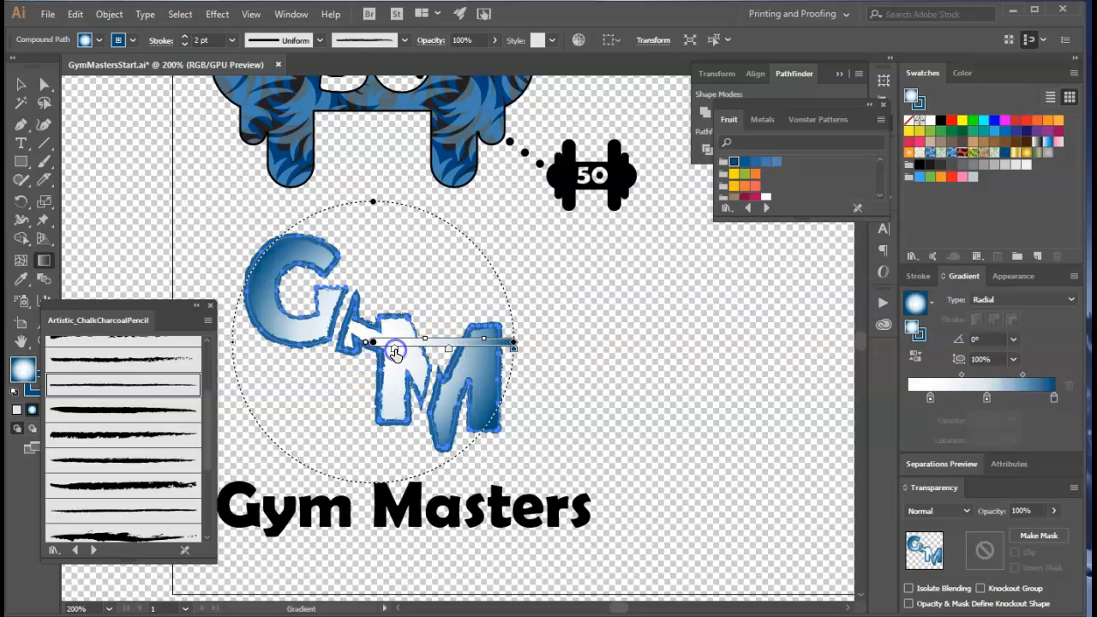
{"action": "left_click_drag", "start_coordinate": [390, 350], "coordinate": [379, 351]}
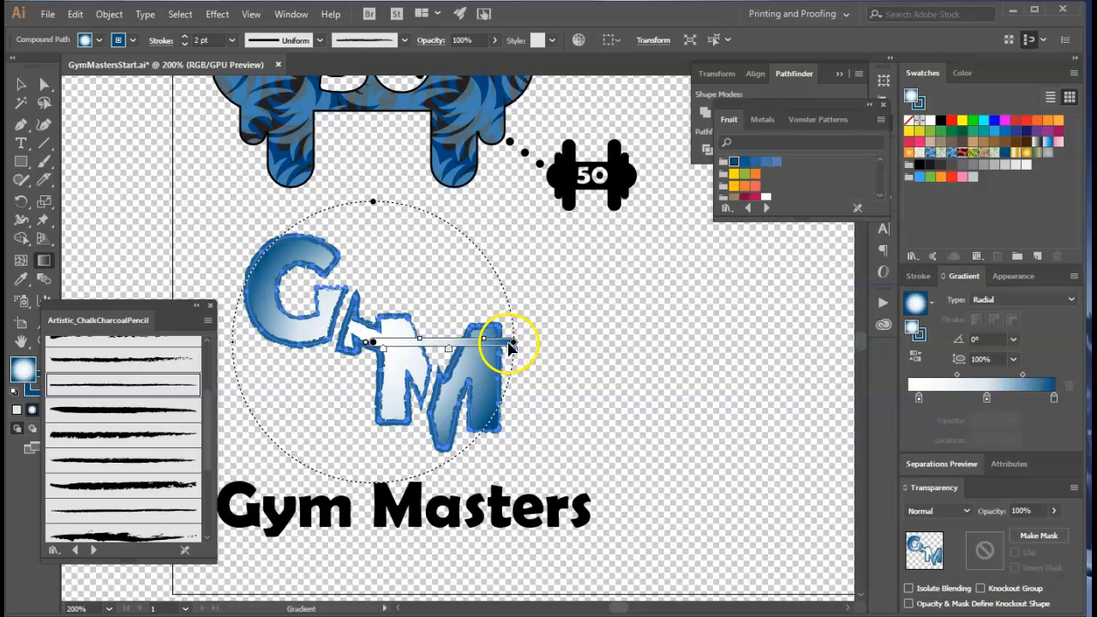
Try rotating the lettering's radial gradient to -19.6°, resizing it, and redrawing it across the letters from the M towards the G
{"action": "mouse_move", "coordinate": [514, 342]}
{"action": "left_mouse_down"}
{"action": "mouse_move", "coordinate": [507, 296]}
{"action": "mouse_move", "coordinate": [472, 260]}
{"action": "mouse_move", "coordinate": [505, 393]}
{"action": "left_mouse_up"}
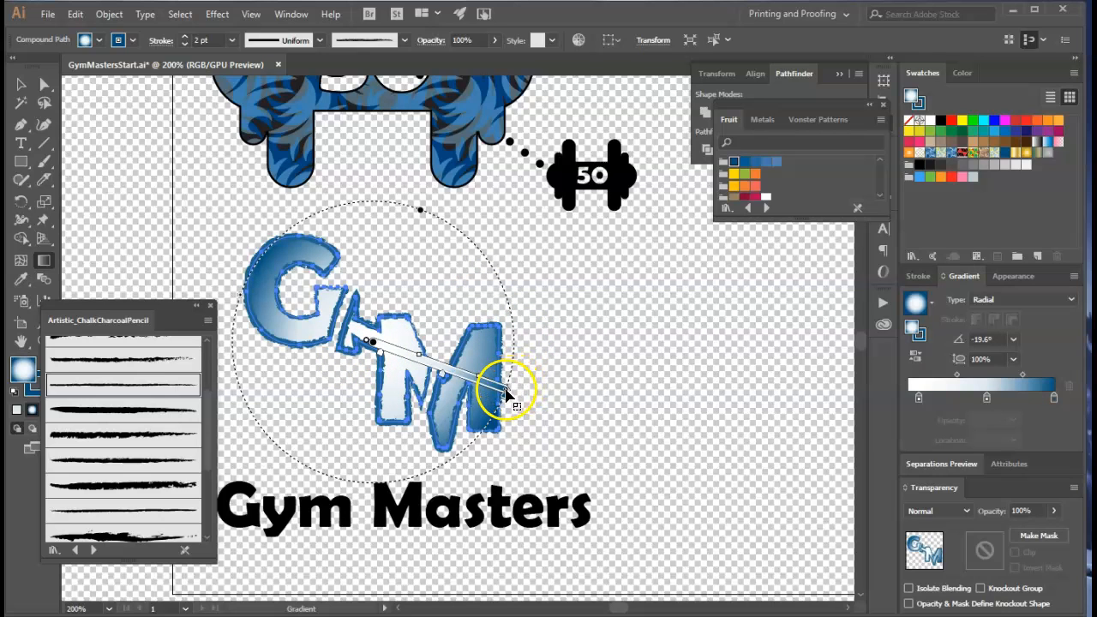
{"action": "mouse_move", "coordinate": [506, 392]}
{"action": "left_mouse_down"}
{"action": "mouse_move", "coordinate": [504, 326]}
{"action": "mouse_move", "coordinate": [448, 348]}
{"action": "mouse_move", "coordinate": [450, 376]}
{"action": "mouse_move", "coordinate": [497, 390]}
{"action": "left_mouse_up"}
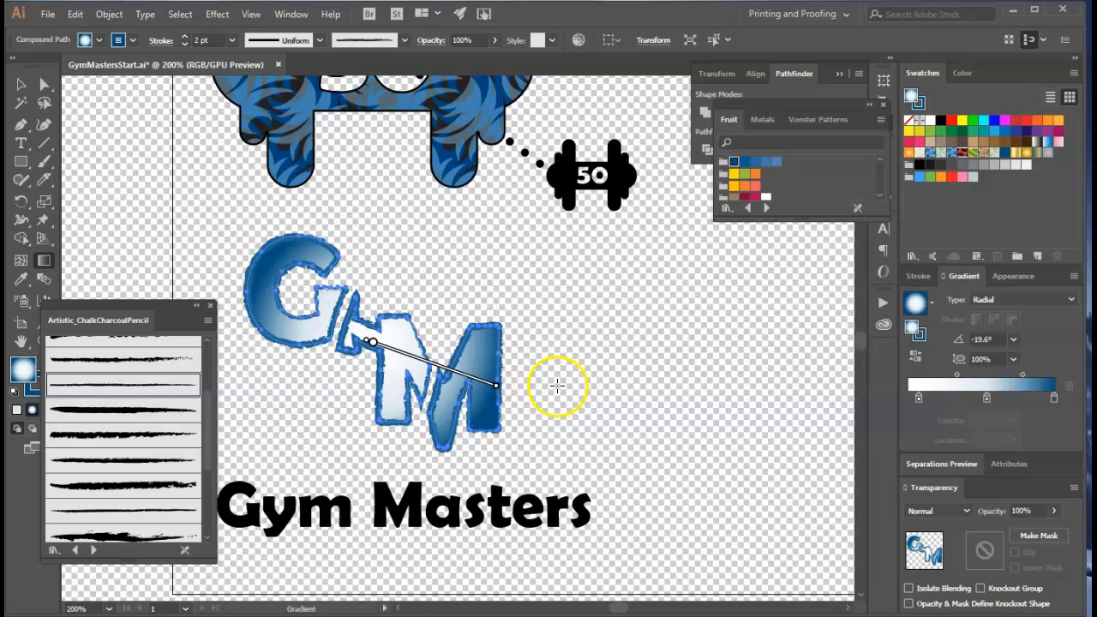
{"action": "key", "text": "ctrl+z"}
{"action": "mouse_move", "coordinate": [494, 372]}
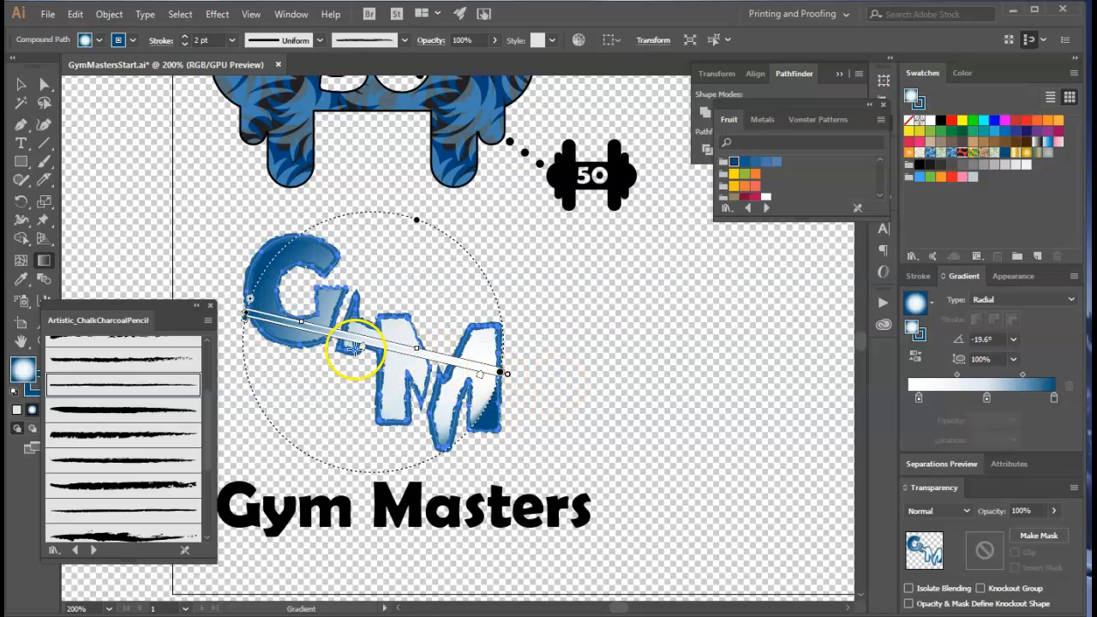
{"action": "mouse_move", "coordinate": [380, 343]}
{"action": "left_mouse_down"}
{"action": "mouse_move", "coordinate": [360, 340]}
{"action": "mouse_move", "coordinate": [399, 354]}
{"action": "left_mouse_up"}
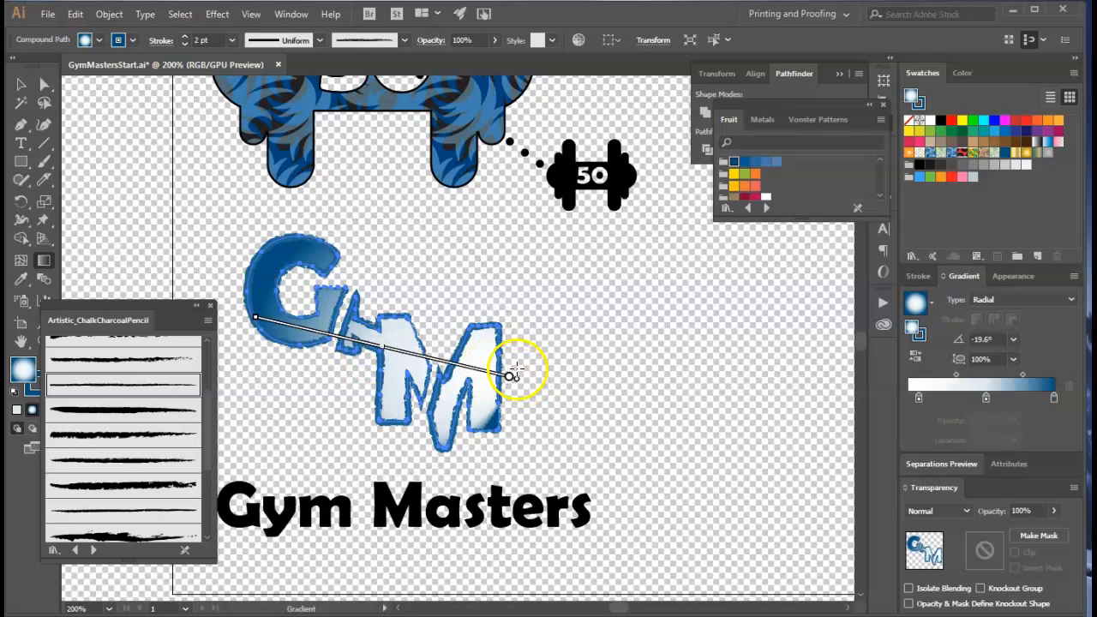
{"action": "mouse_move", "coordinate": [490, 379]}
{"action": "left_mouse_down"}
{"action": "mouse_move", "coordinate": [417, 362]}
{"action": "mouse_move", "coordinate": [466, 368]}
{"action": "left_mouse_up"}
Reset the lettering's gradient placement by switching its type to Linear and back to Radial, and deselect the lettering
{"action": "left_click", "coordinate": [1004, 302]}
{"action": "left_click", "coordinate": [999, 316]}
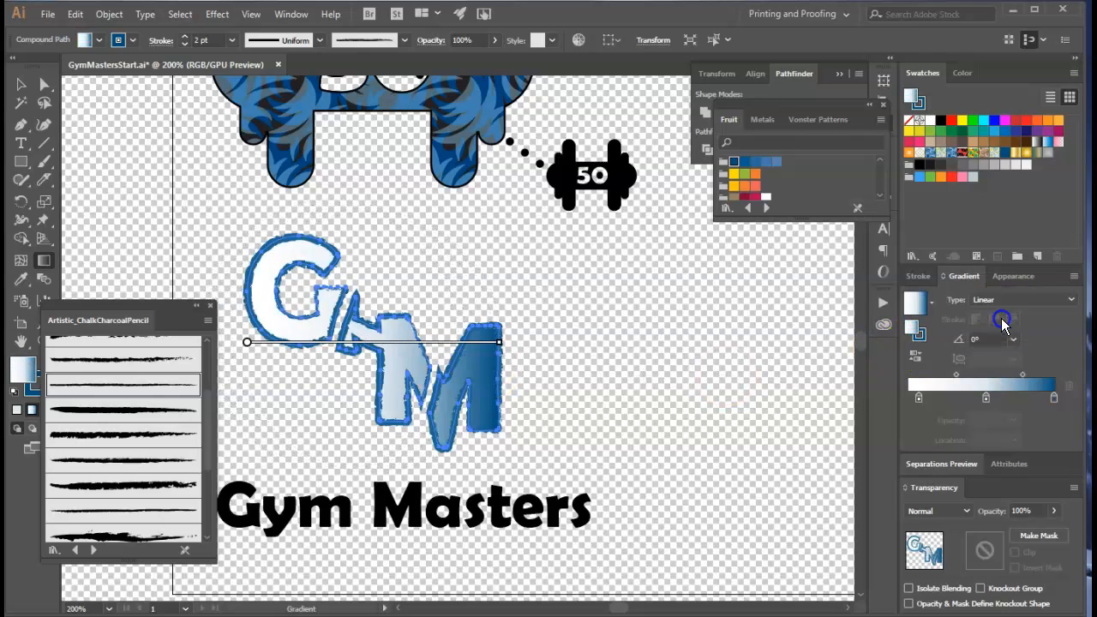
{"action": "left_click", "coordinate": [998, 300]}
{"action": "left_click", "coordinate": [994, 334]}
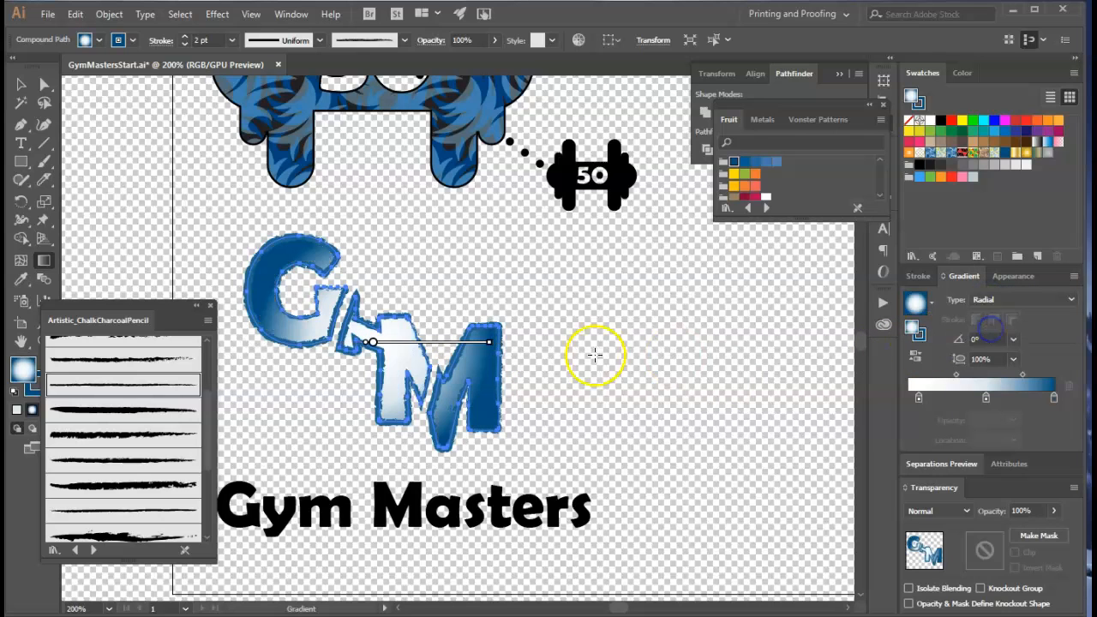
{"action": "left_click", "coordinate": [20, 85]}
{"action": "left_click", "coordinate": [551, 393]}
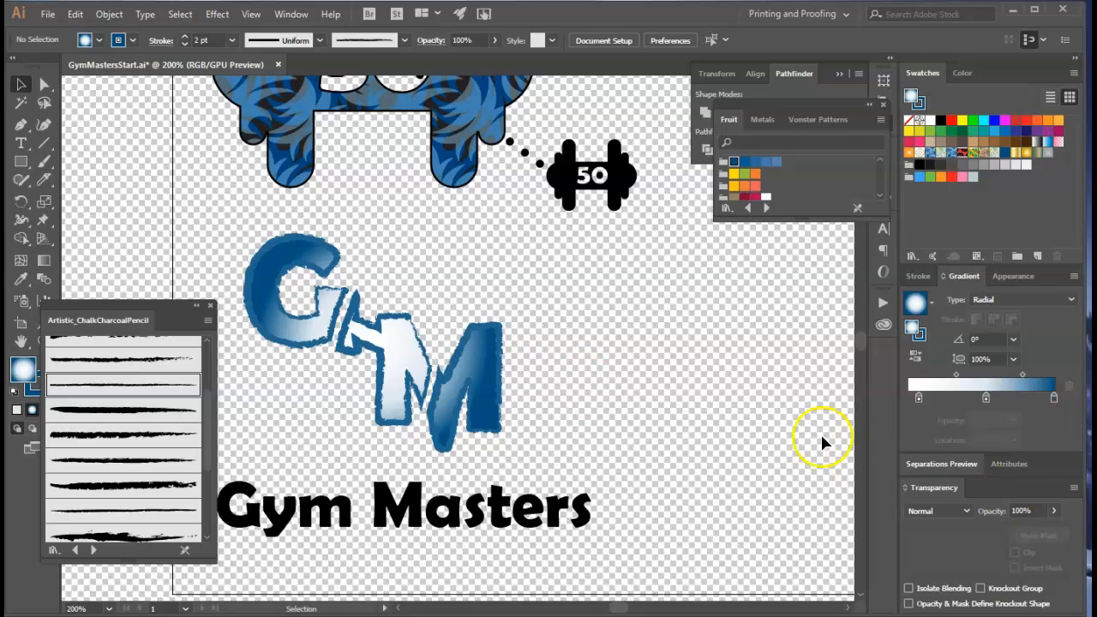
Select the Gym Masters text, close the Artistic_ChalkCharcoalPencil brush library, and show the Graphic Styles
{"action": "left_click", "coordinate": [449, 508]}
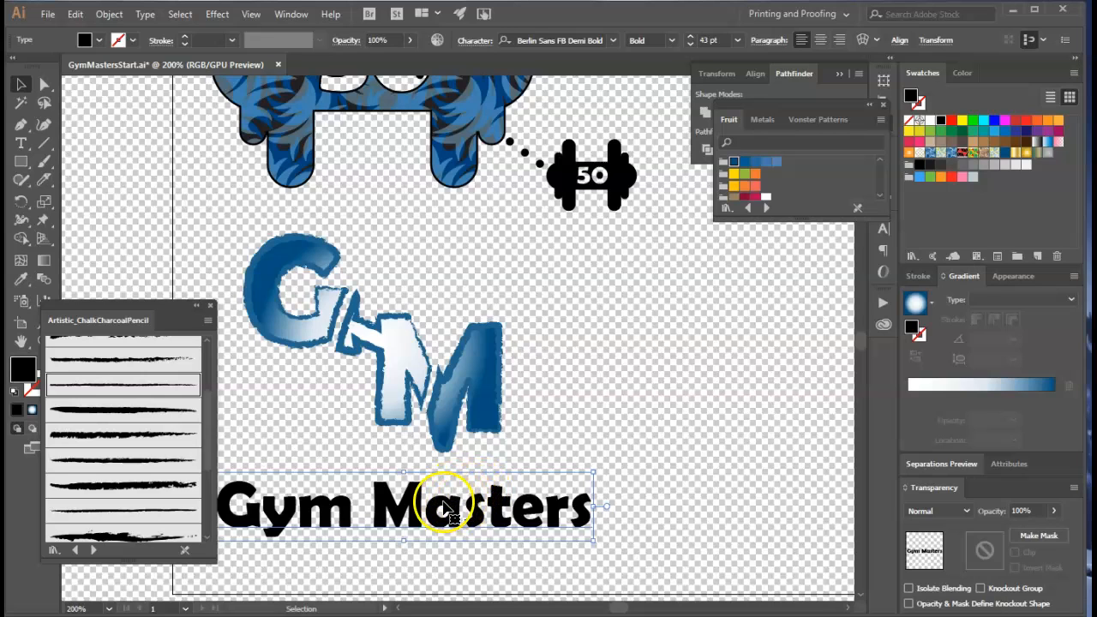
{"action": "left_click", "coordinate": [211, 306]}
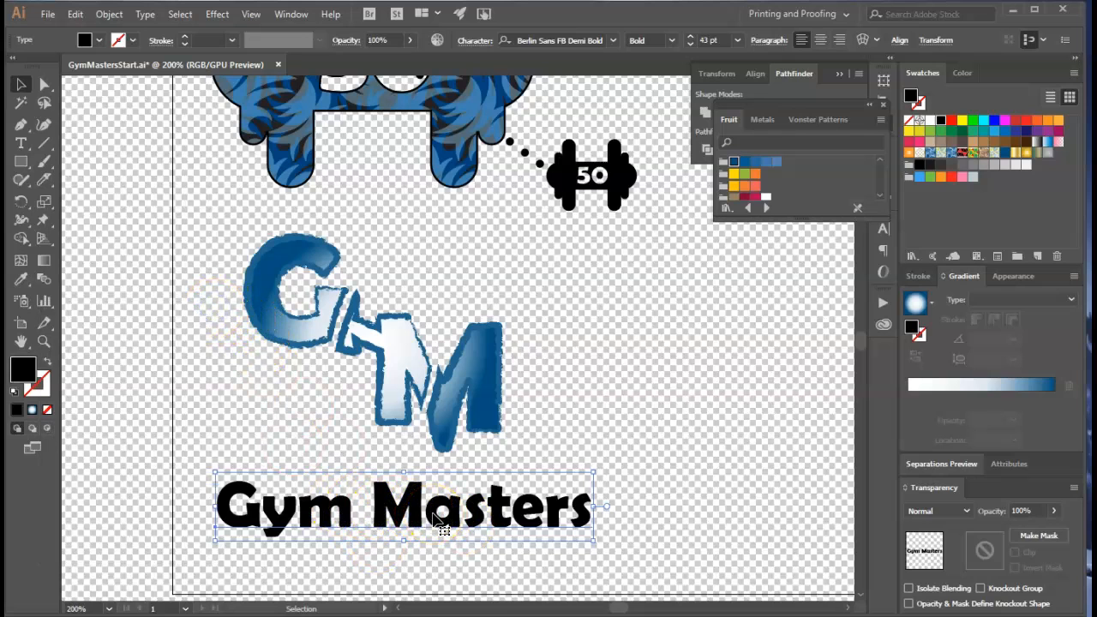
{"action": "left_click", "coordinate": [292, 14]}
{"action": "left_click", "coordinate": [418, 380]}
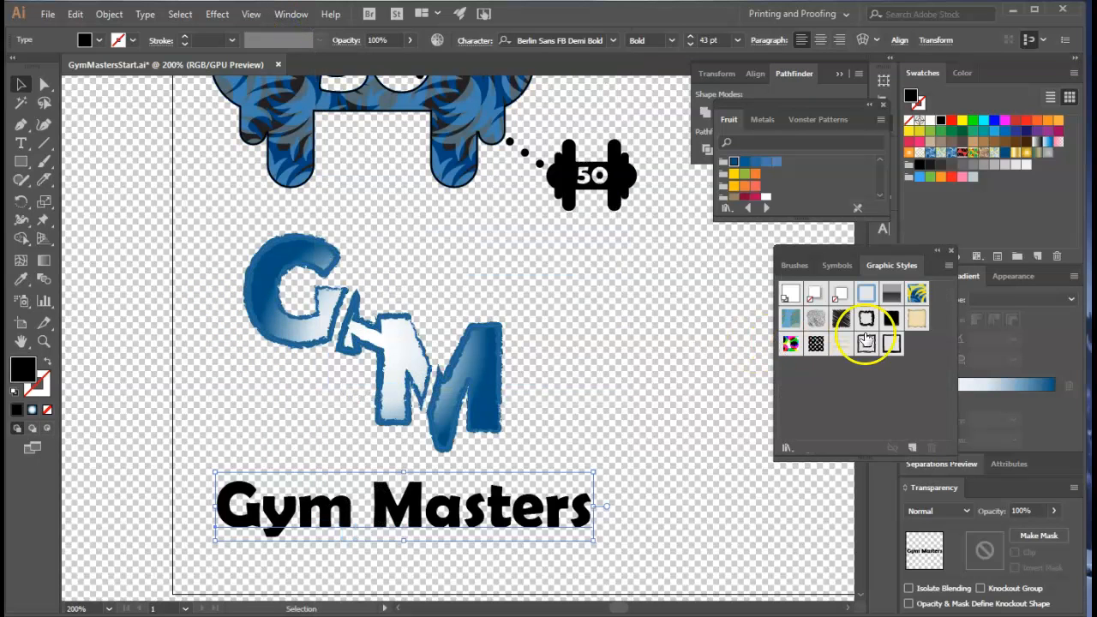
Try the Scribble 6 and rough blurred outline styles on the Gym Masters text, followed by a grid style from the Additive library
{"action": "left_click", "coordinate": [841, 320]}
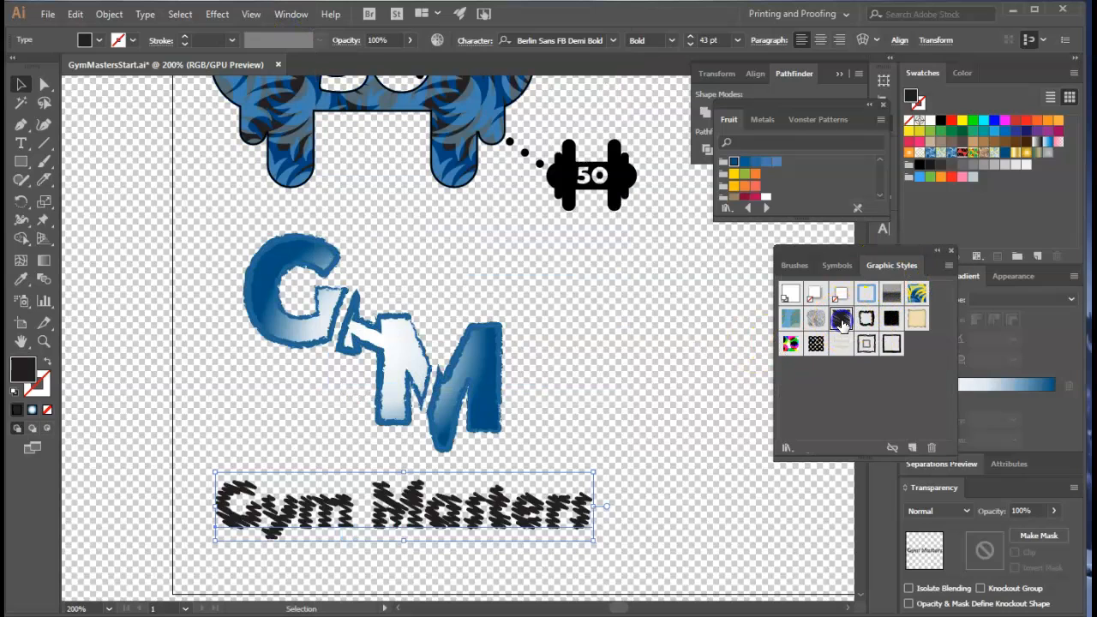
{"action": "left_click", "coordinate": [864, 317]}
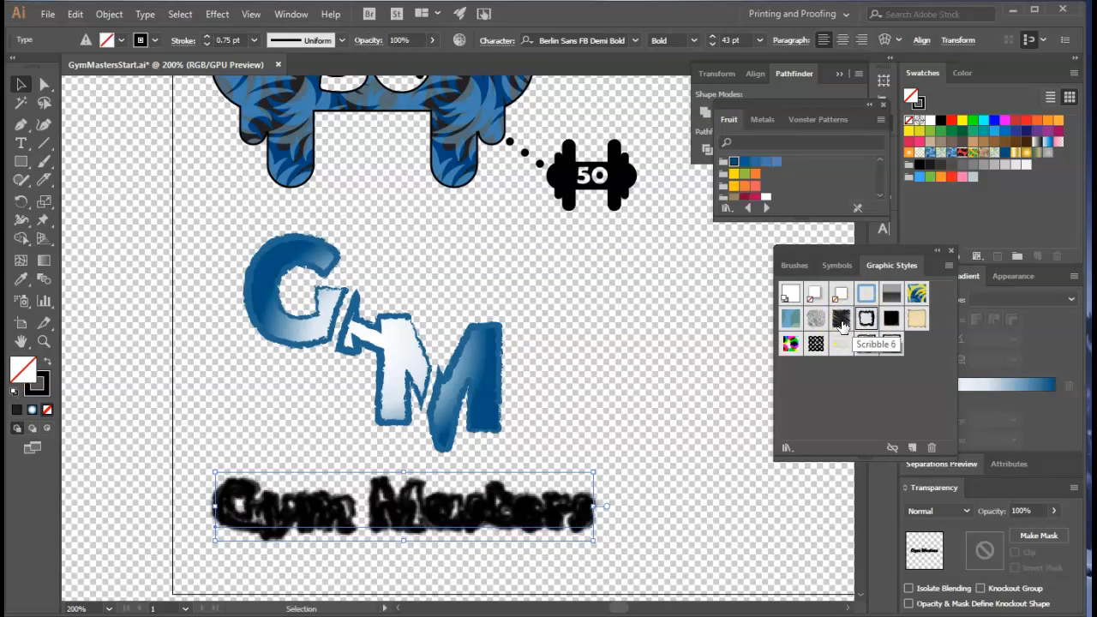
{"action": "left_click", "coordinate": [786, 448]}
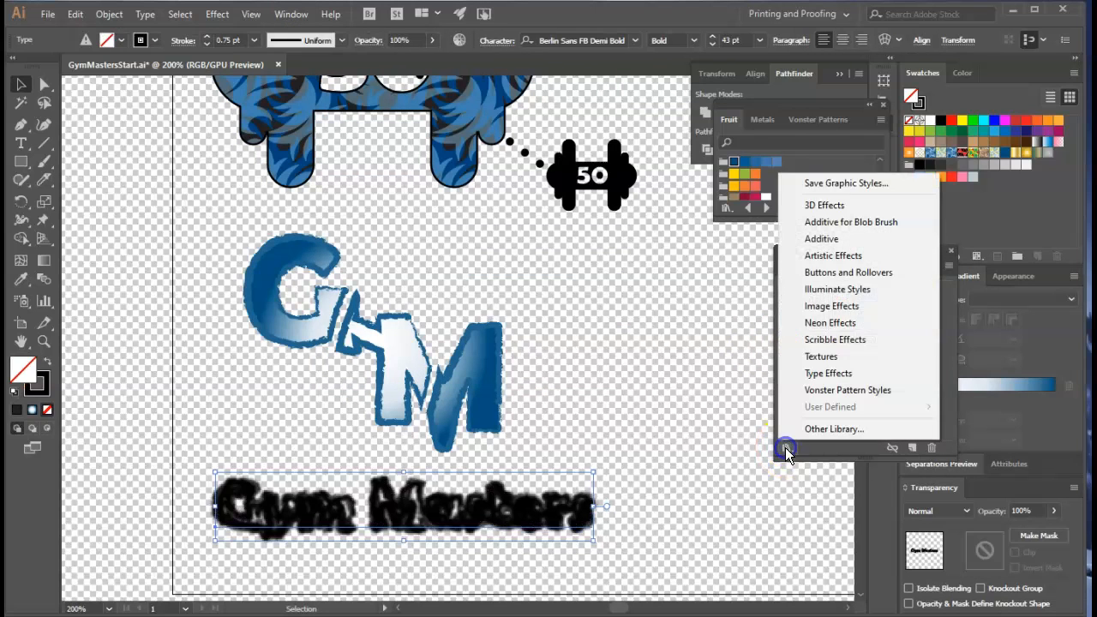
{"action": "left_click", "coordinate": [821, 239]}
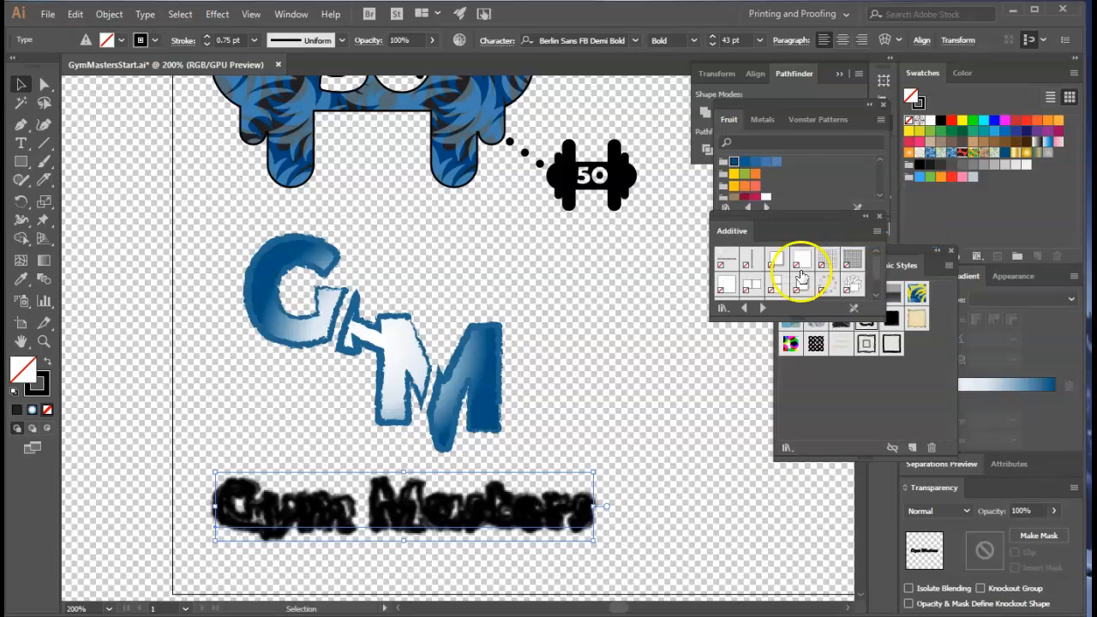
{"action": "left_click", "coordinate": [827, 265]}
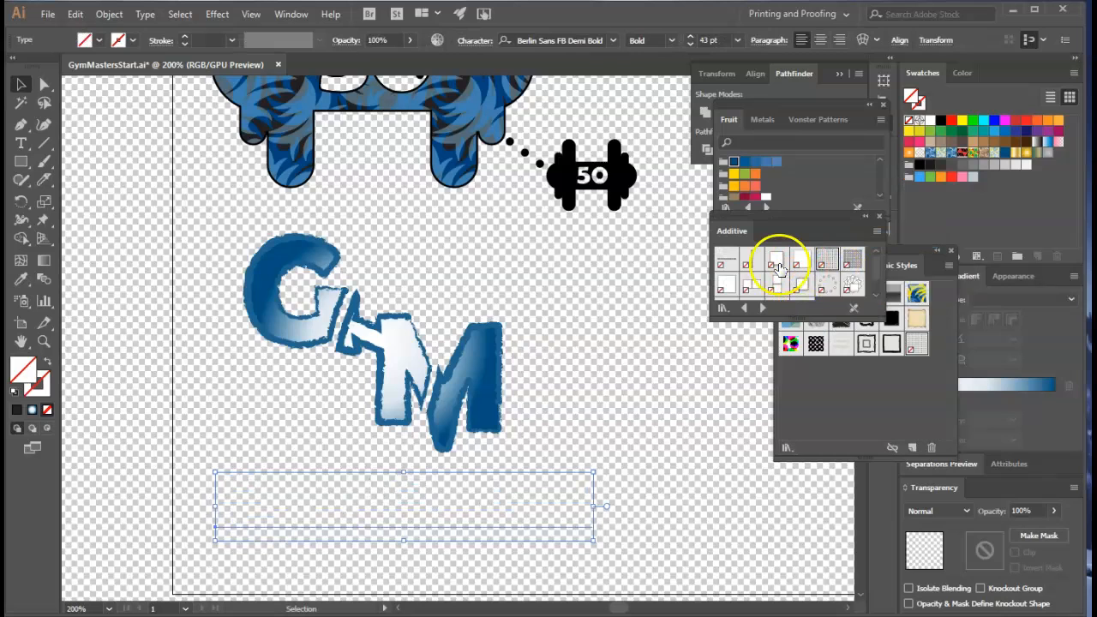
Try several Artistic Effects styles on the Gym Masters text, including the rough blurred outline and the rough double outline
{"action": "left_click", "coordinate": [723, 306]}
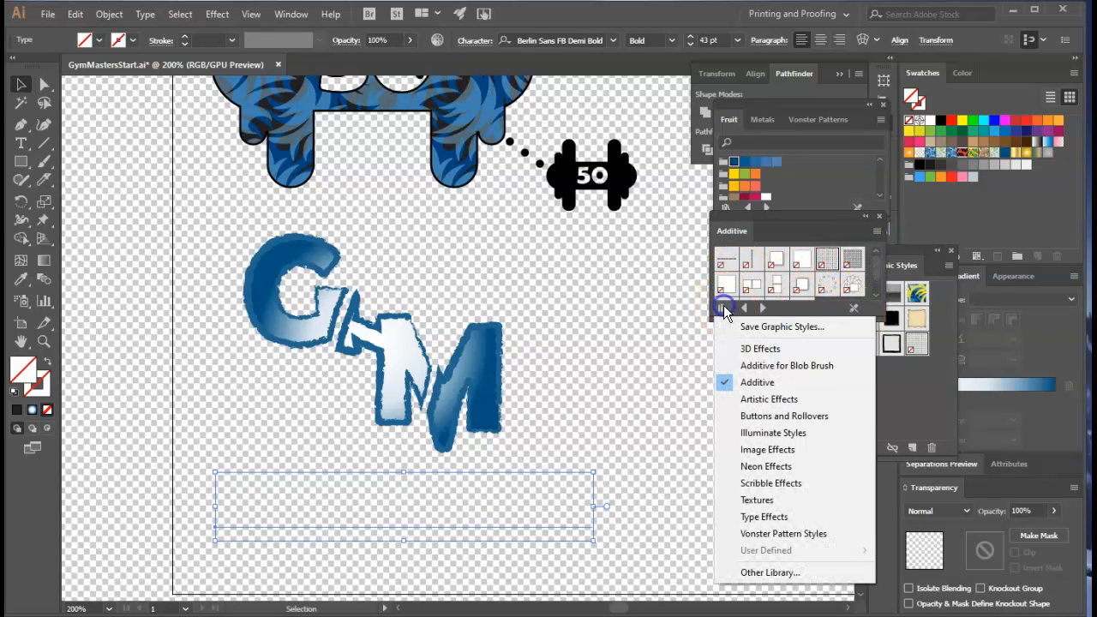
{"action": "left_click", "coordinate": [761, 399]}
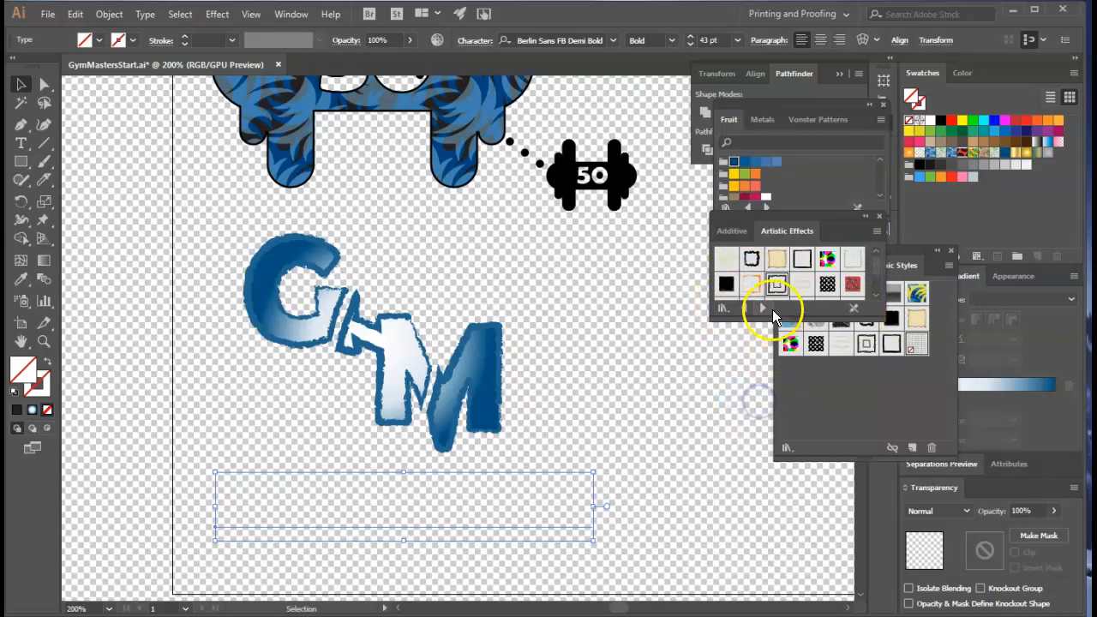
{"action": "left_click", "coordinate": [752, 259]}
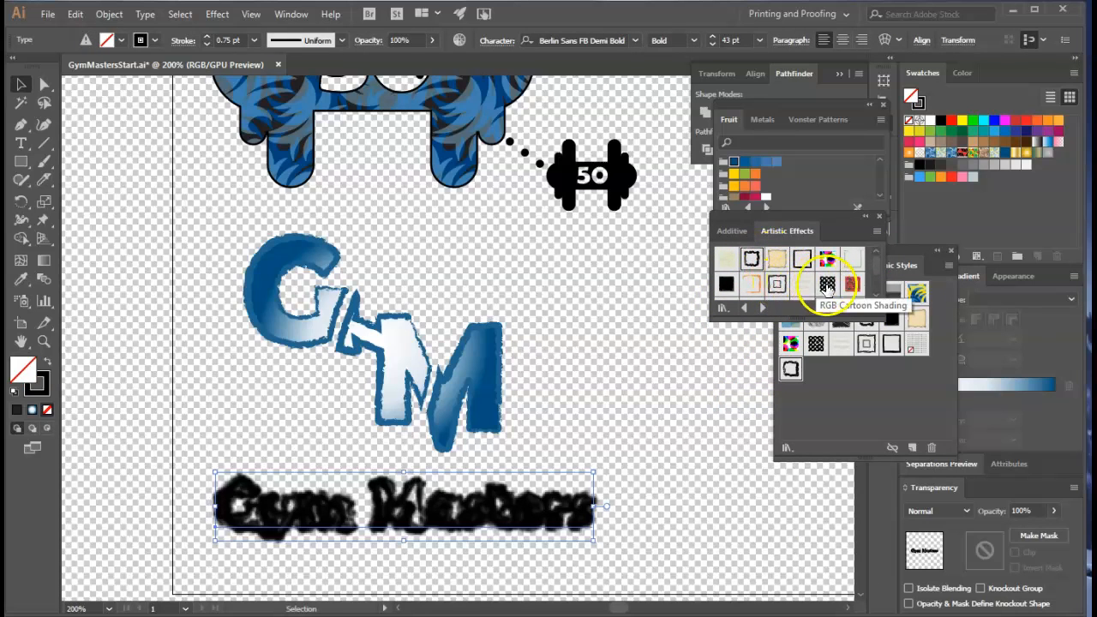
{"action": "left_click", "coordinate": [805, 287]}
{"action": "left_click", "coordinate": [778, 285]}
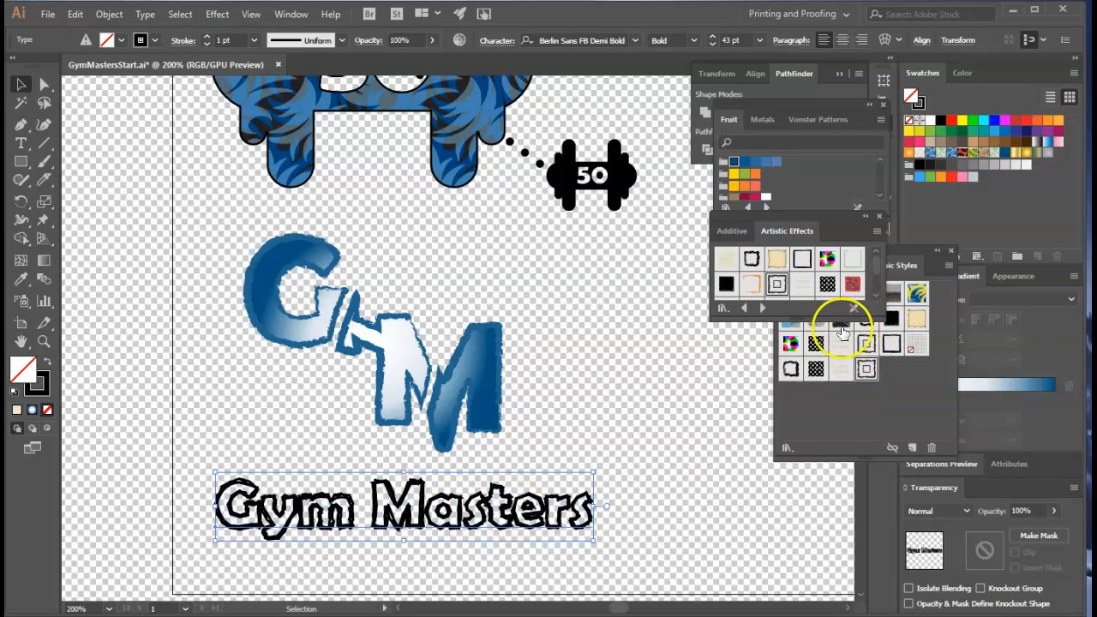
Try a dark curly Scribble Effects style on the Gym Masters text, replace it with the grey hatched one, and close the Graphic Styles
{"action": "left_click", "coordinate": [725, 308]}
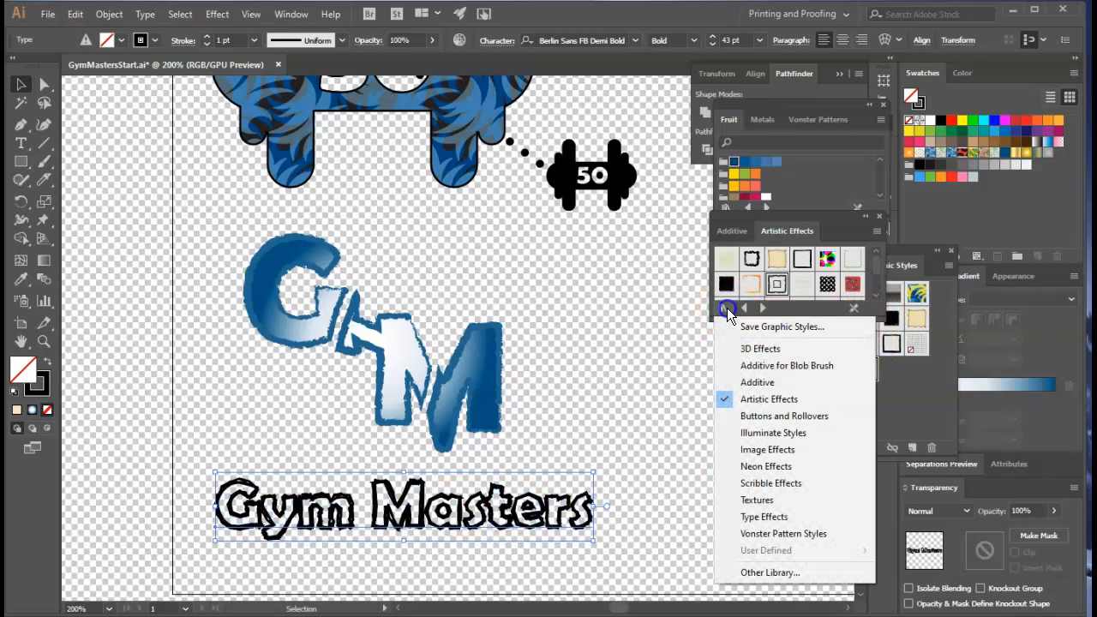
{"action": "left_click", "coordinate": [784, 485]}
{"action": "left_click", "coordinate": [801, 259]}
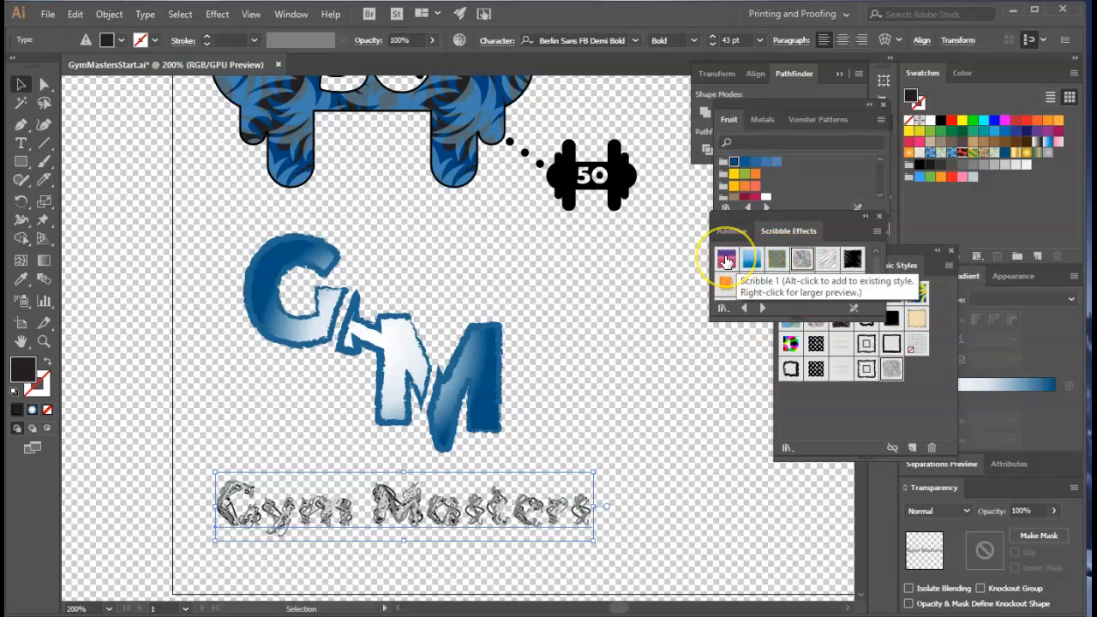
{"action": "left_click", "coordinate": [827, 259]}
{"action": "left_click", "coordinate": [447, 511]}
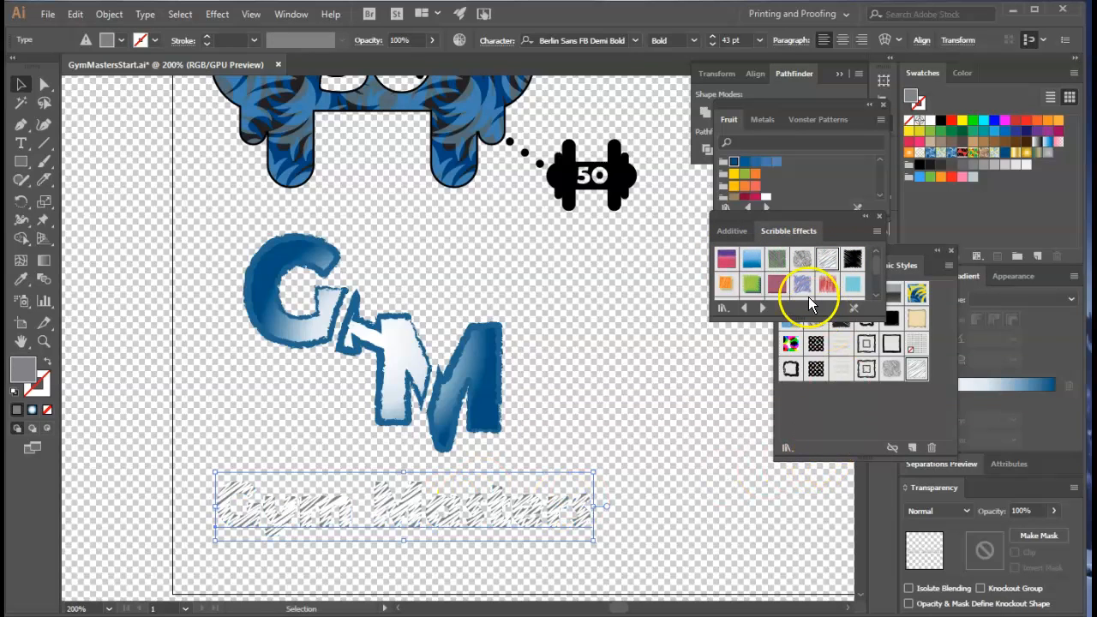
{"action": "left_click", "coordinate": [795, 234]}
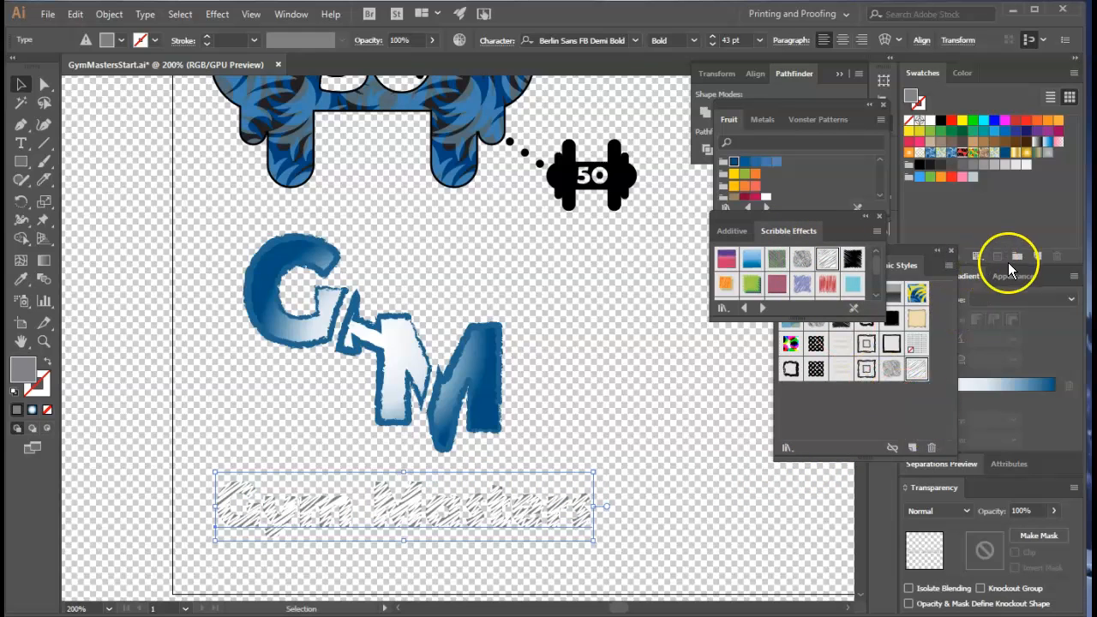
{"action": "left_click", "coordinate": [950, 251]}
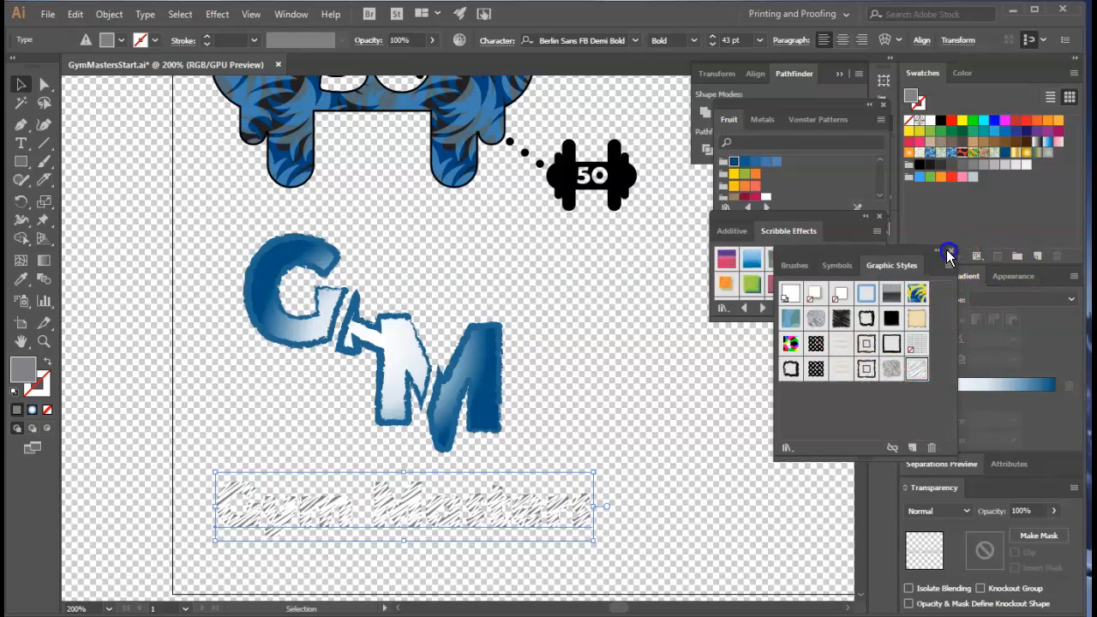
Close the style libraries and show the Gym Masters text's Appearance attributes in an enlarged floating panel
{"action": "left_click", "coordinate": [880, 217]}
{"action": "left_click", "coordinate": [1001, 277]}
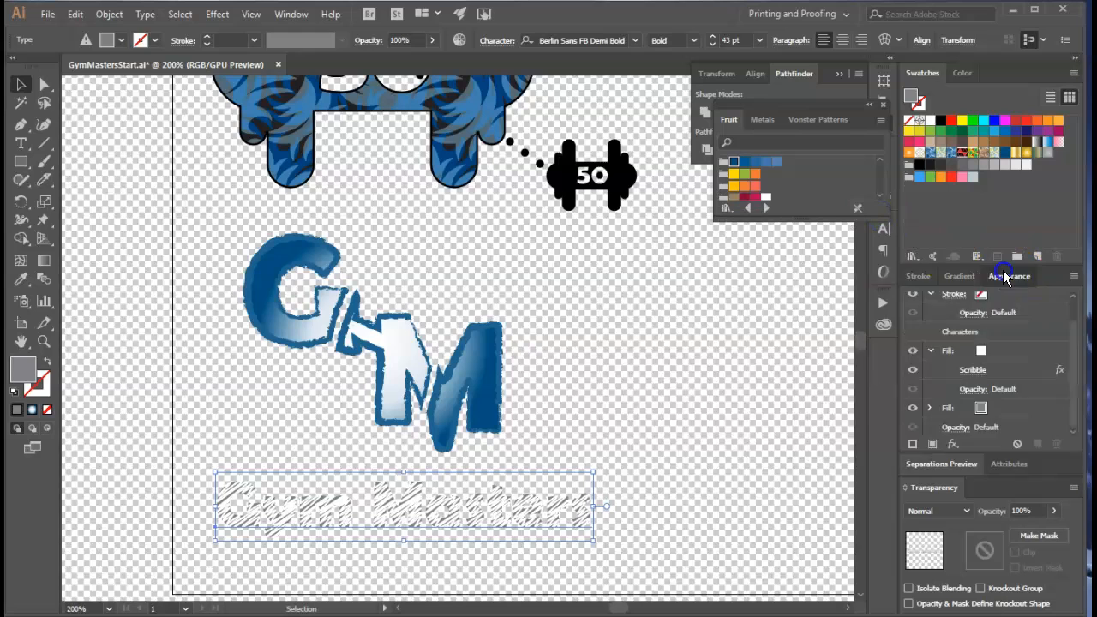
{"action": "left_click_drag", "start_coordinate": [1004, 277], "coordinate": [667, 244]}
{"action": "left_click_drag", "start_coordinate": [729, 506], "coordinate": [715, 588]}
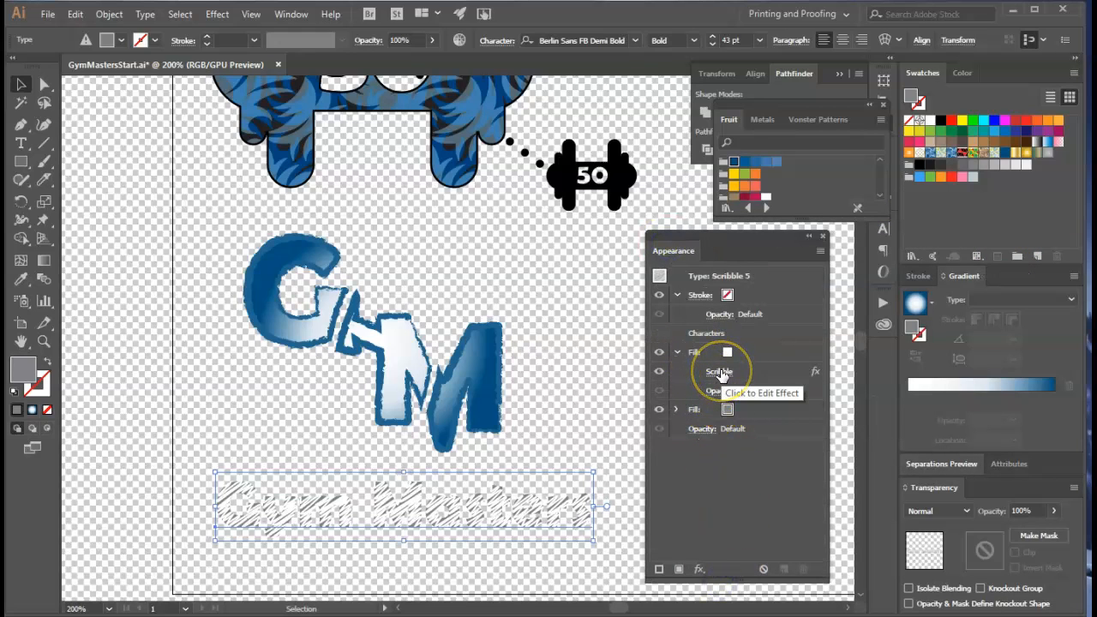
Edit the Scribble effect on the Gym Masters text with preview on, setting path overlap to 2.21 px and spacing to 5 px
{"action": "left_click", "coordinate": [721, 374]}
{"action": "mouse_move", "coordinate": [565, 120]}
{"action": "left_mouse_down"}
{"action": "mouse_move", "coordinate": [729, 147]}
{"action": "mouse_move", "coordinate": [841, 182]}
{"action": "left_mouse_up"}
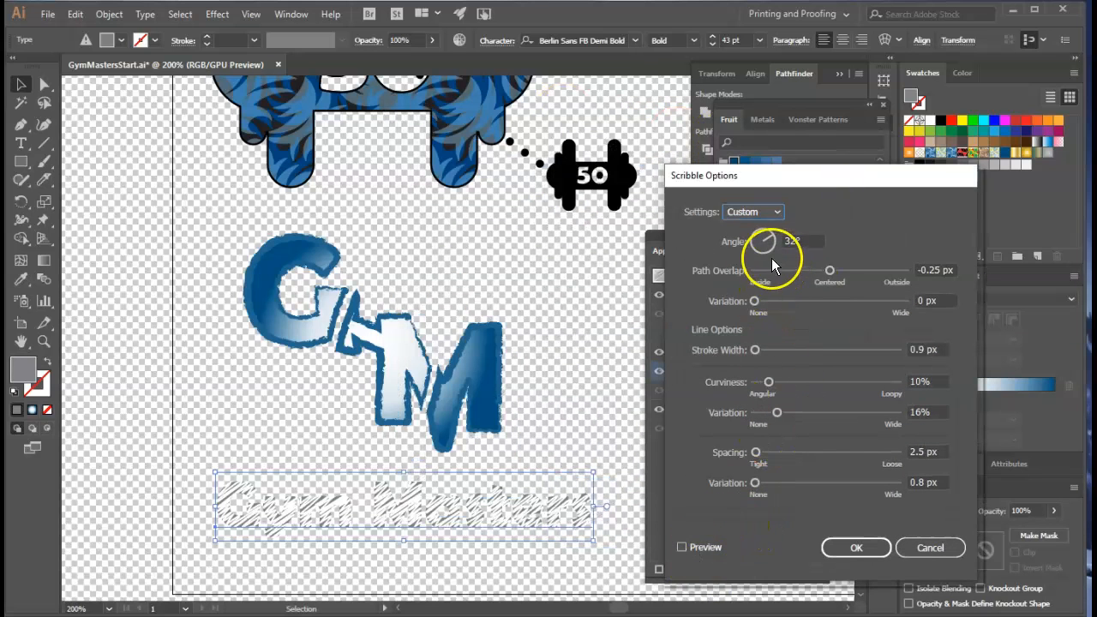
{"action": "left_click", "coordinate": [683, 547]}
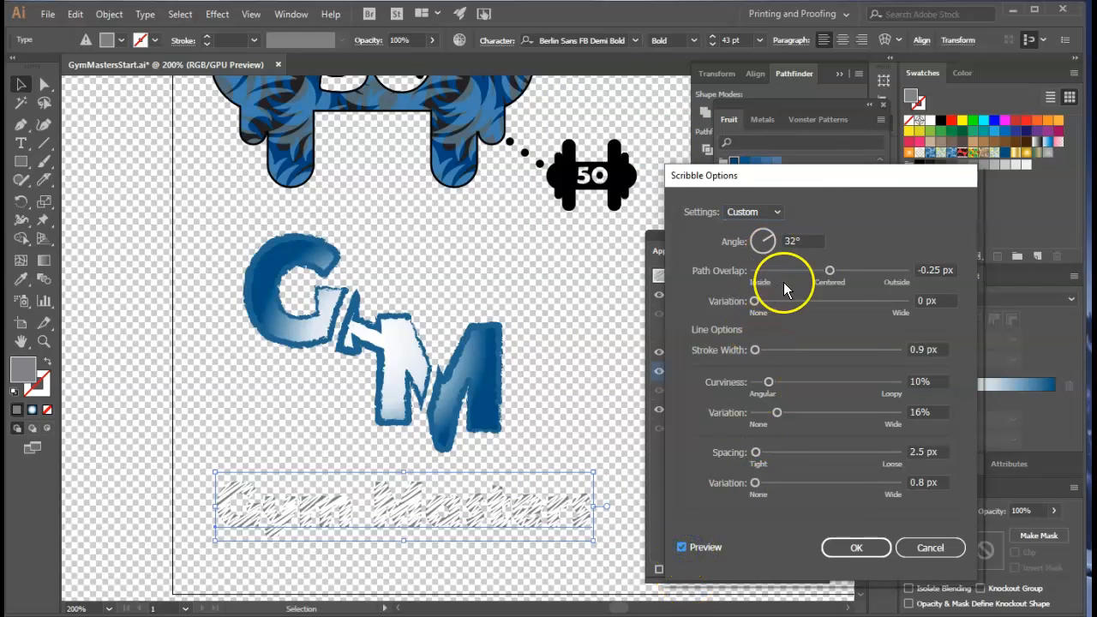
{"action": "mouse_move", "coordinate": [828, 271]}
{"action": "left_mouse_down"}
{"action": "mouse_move", "coordinate": [811, 273]}
{"action": "mouse_move", "coordinate": [832, 272]}
{"action": "left_mouse_up"}
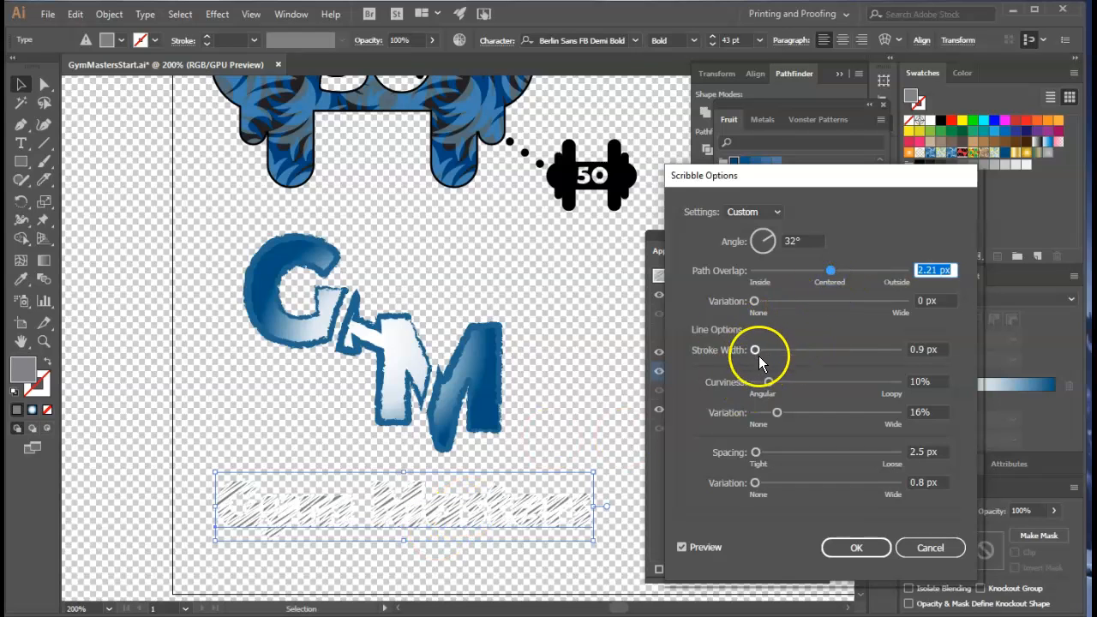
{"action": "left_click_drag", "start_coordinate": [757, 458], "coordinate": [759, 459]}
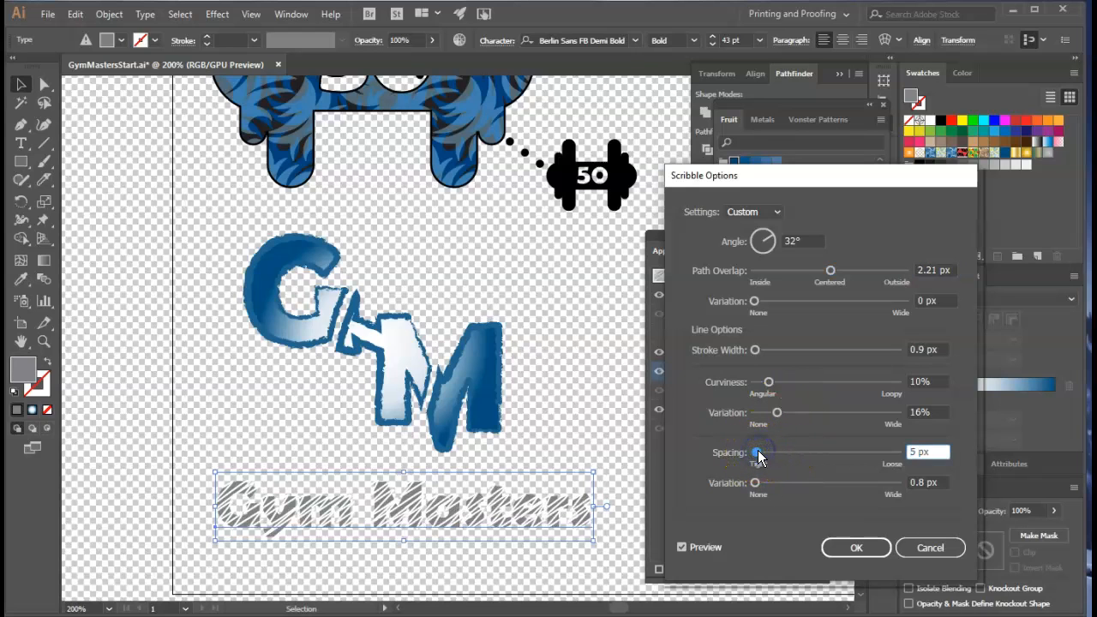
{"action": "left_click", "coordinate": [836, 548]}
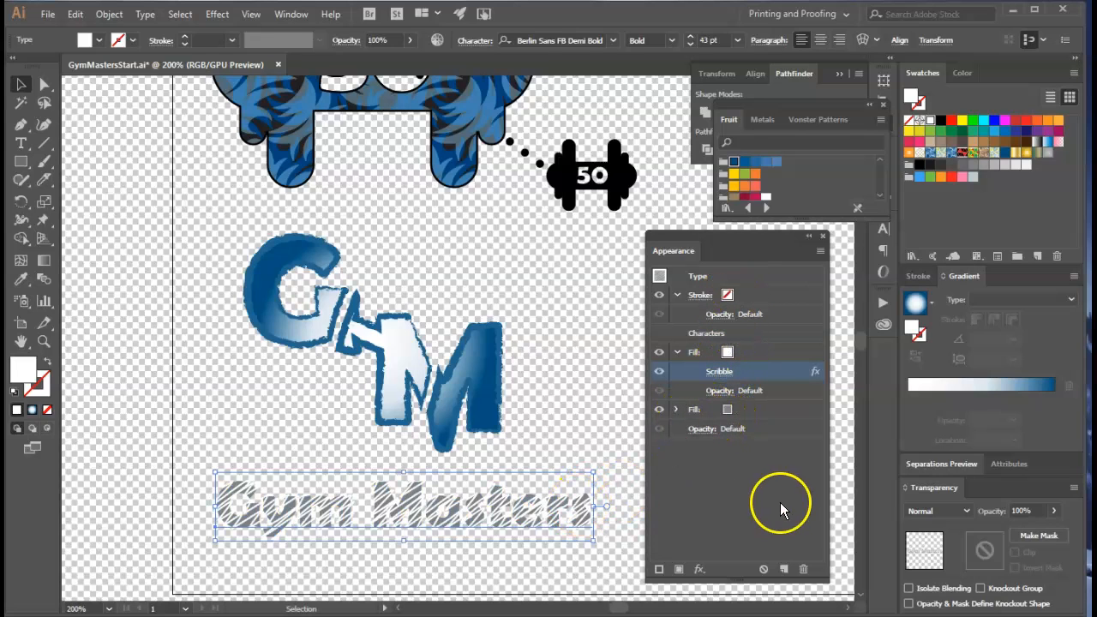
Change the Gym Masters text's scribbled fill to black and its lower fill to red
{"action": "left_click", "coordinate": [731, 352]}
{"action": "left_click", "coordinate": [739, 354]}
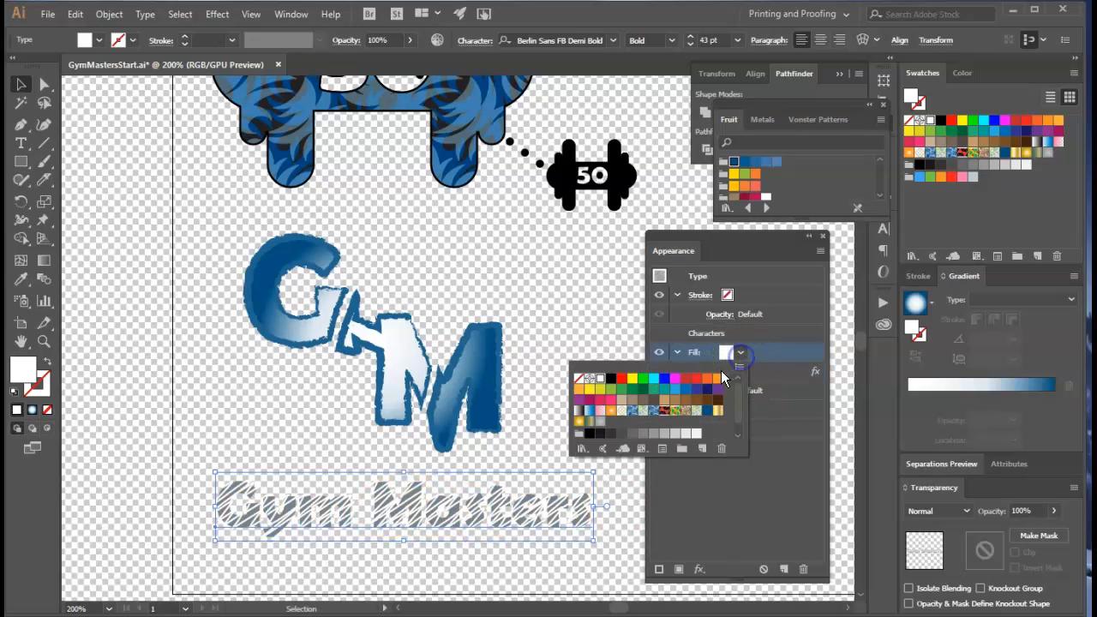
{"action": "left_click", "coordinate": [610, 378]}
{"action": "left_click", "coordinate": [801, 351]}
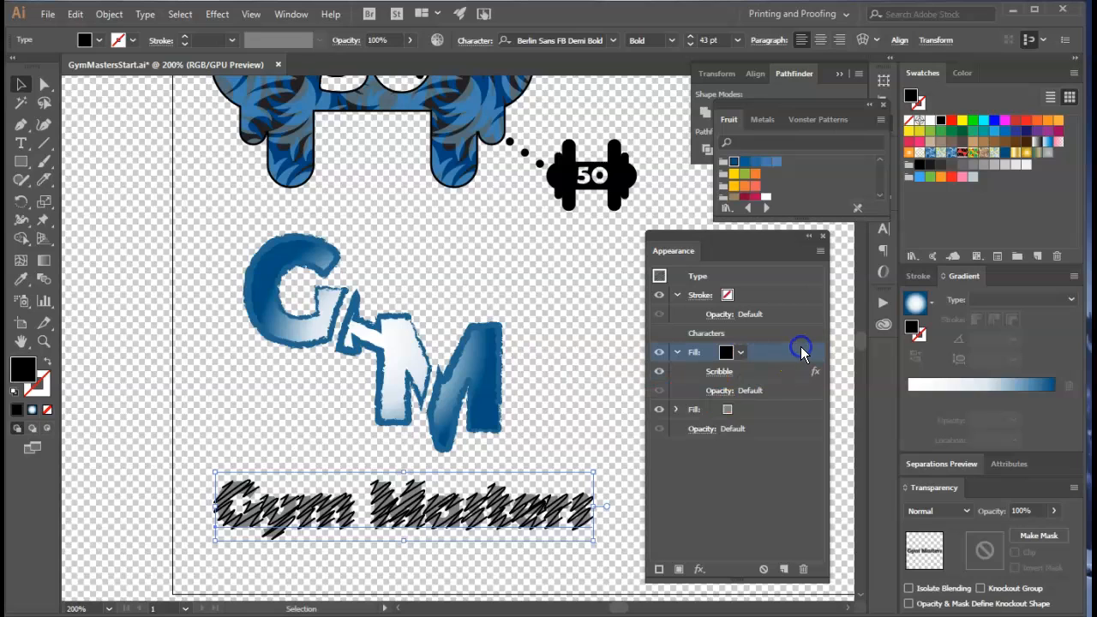
{"action": "left_click", "coordinate": [728, 410]}
{"action": "left_click", "coordinate": [741, 410]}
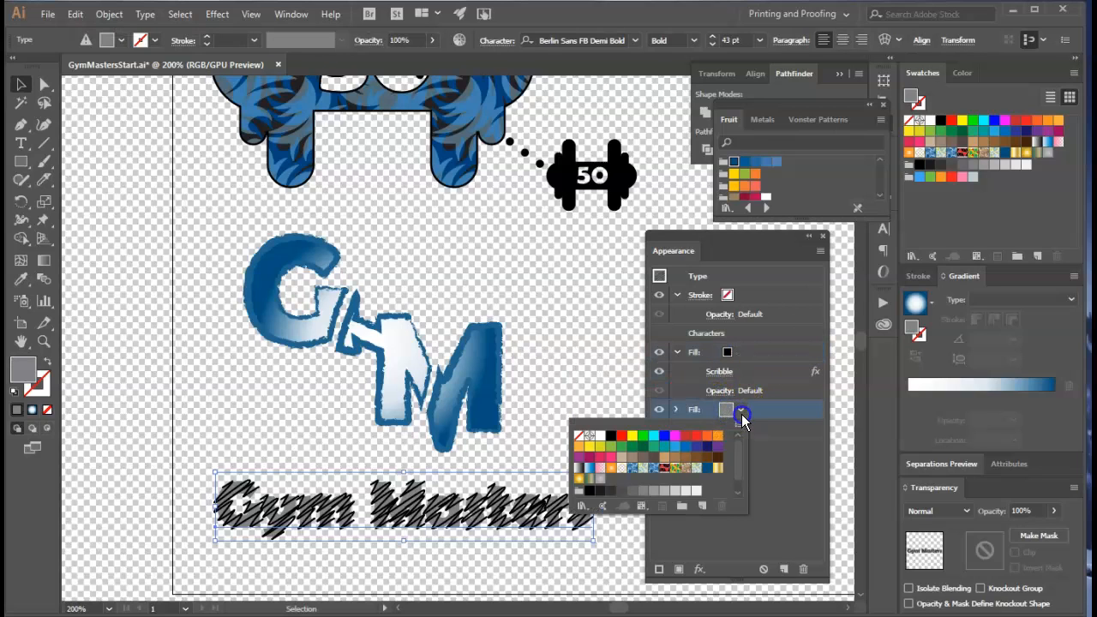
{"action": "left_click", "coordinate": [706, 437]}
{"action": "left_click", "coordinate": [795, 448]}
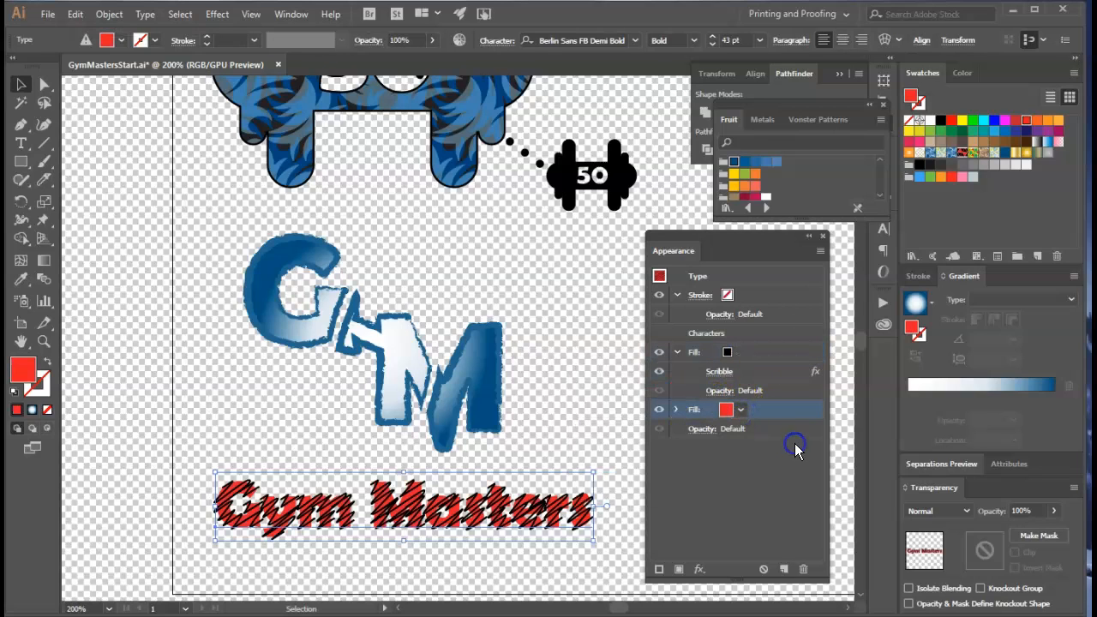
Hide the red fill of the Gym Masters text and give the text a 0.75 pt black stroke
{"action": "left_click", "coordinate": [660, 409]}
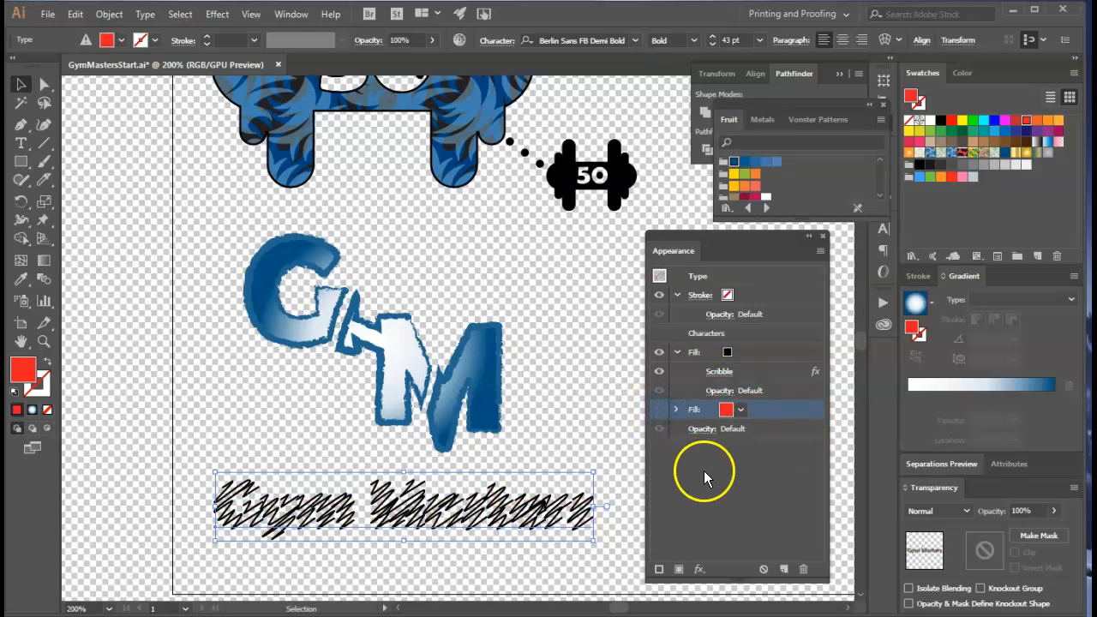
{"action": "left_click", "coordinate": [659, 411]}
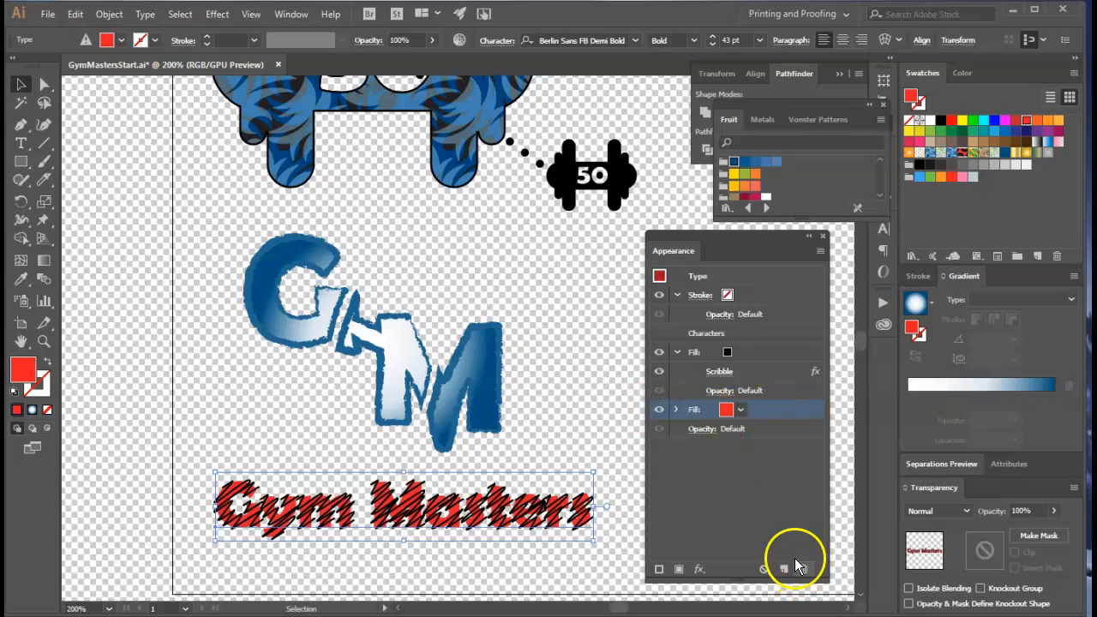
{"action": "left_click", "coordinate": [659, 409]}
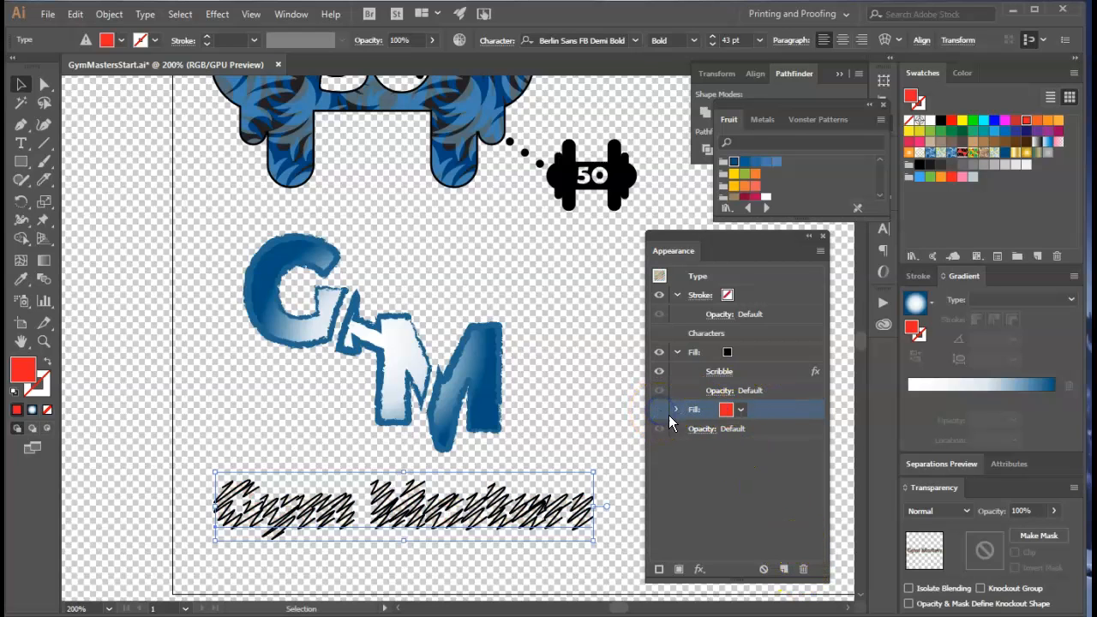
{"action": "left_click", "coordinate": [728, 297]}
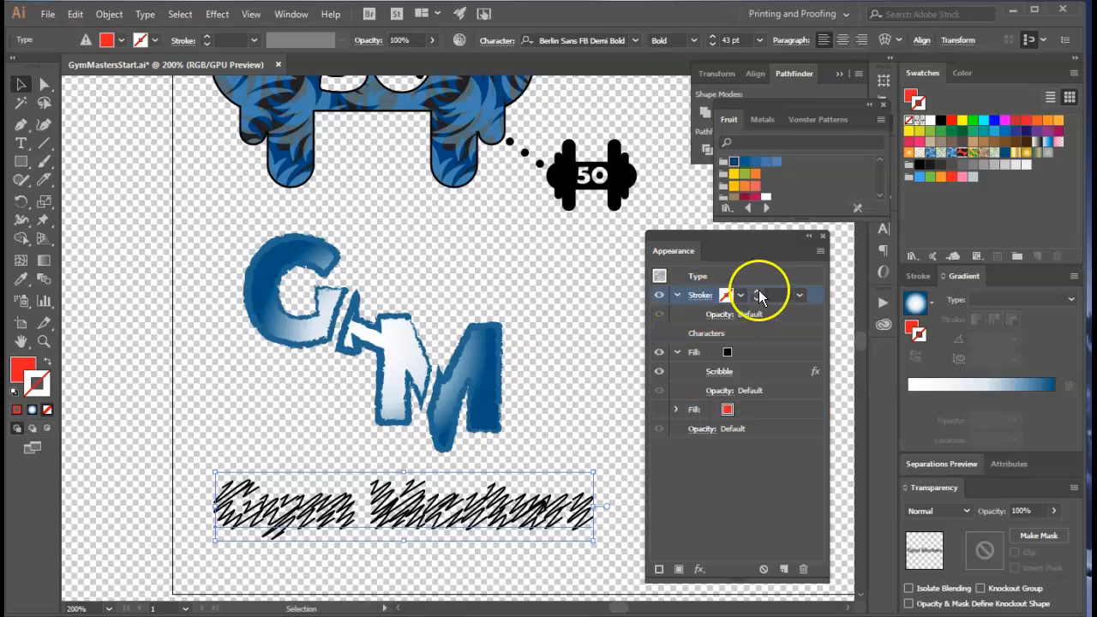
{"action": "left_click", "coordinate": [758, 292]}
{"action": "left_click", "coordinate": [758, 292]}
{"action": "left_click", "coordinate": [758, 292]}
{"action": "left_click", "coordinate": [758, 291]}
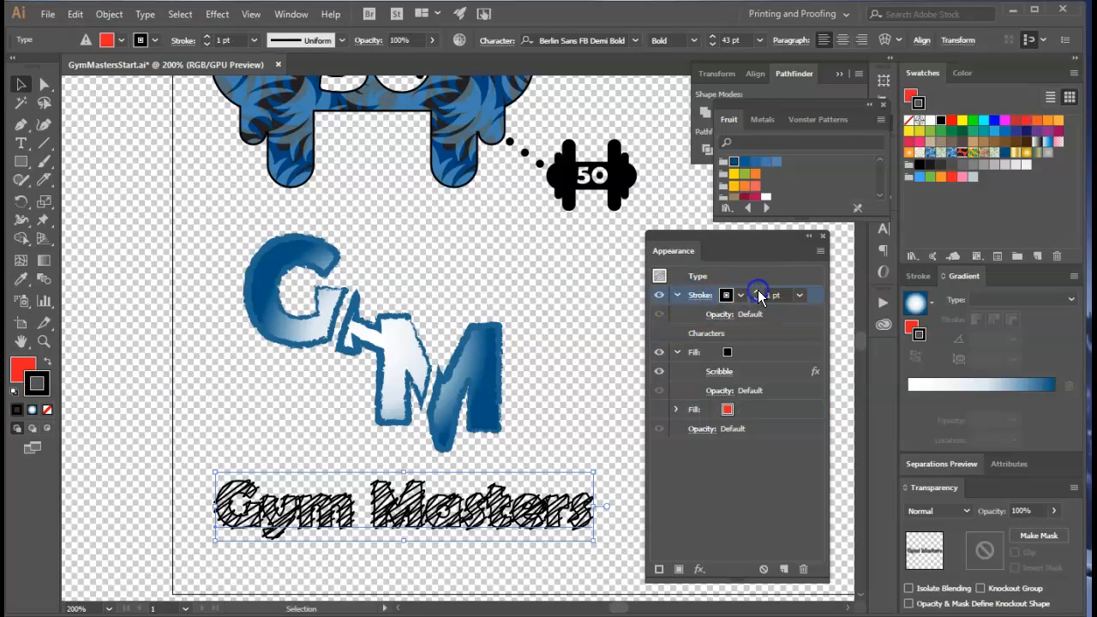
{"action": "left_click", "coordinate": [758, 299]}
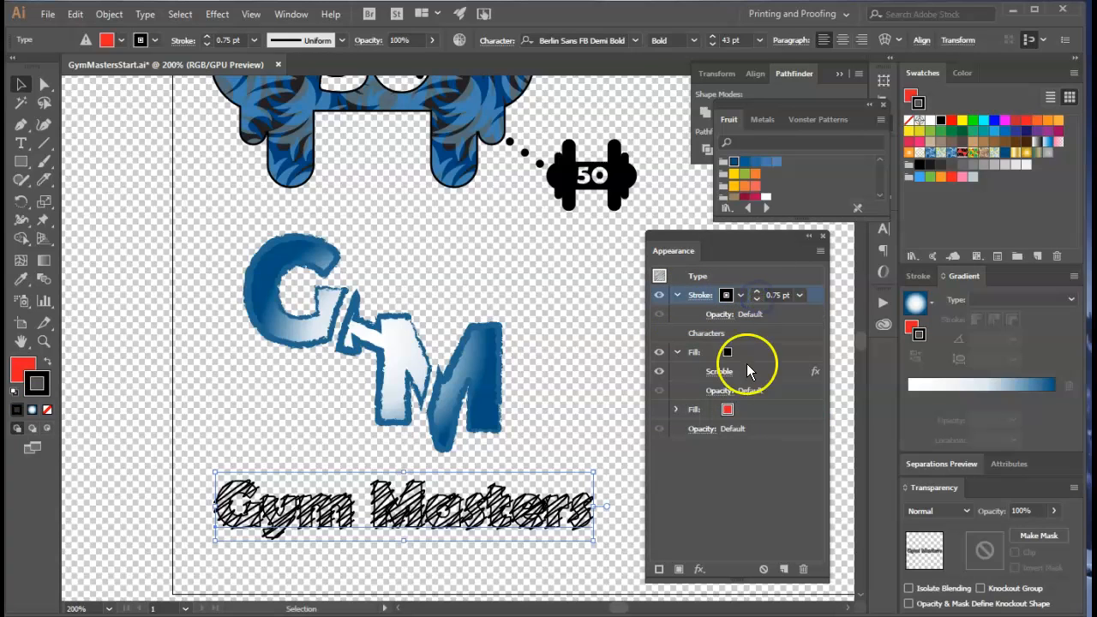
Refine the Scribble effect with path overlap 0.42 px, overlap variation 1 px, curviness 7%, curviness variation 6% and spacing 5 px
{"action": "left_click", "coordinate": [720, 372]}
{"action": "left_click_drag", "start_coordinate": [828, 274], "coordinate": [829, 276]}
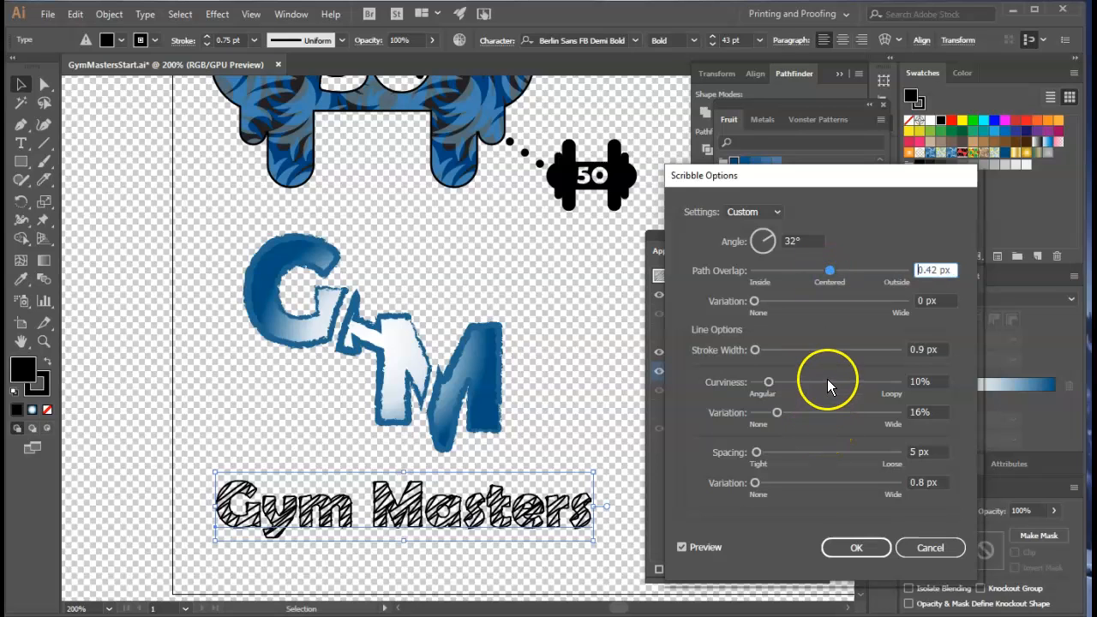
{"action": "left_click_drag", "start_coordinate": [754, 302], "coordinate": [758, 305]}
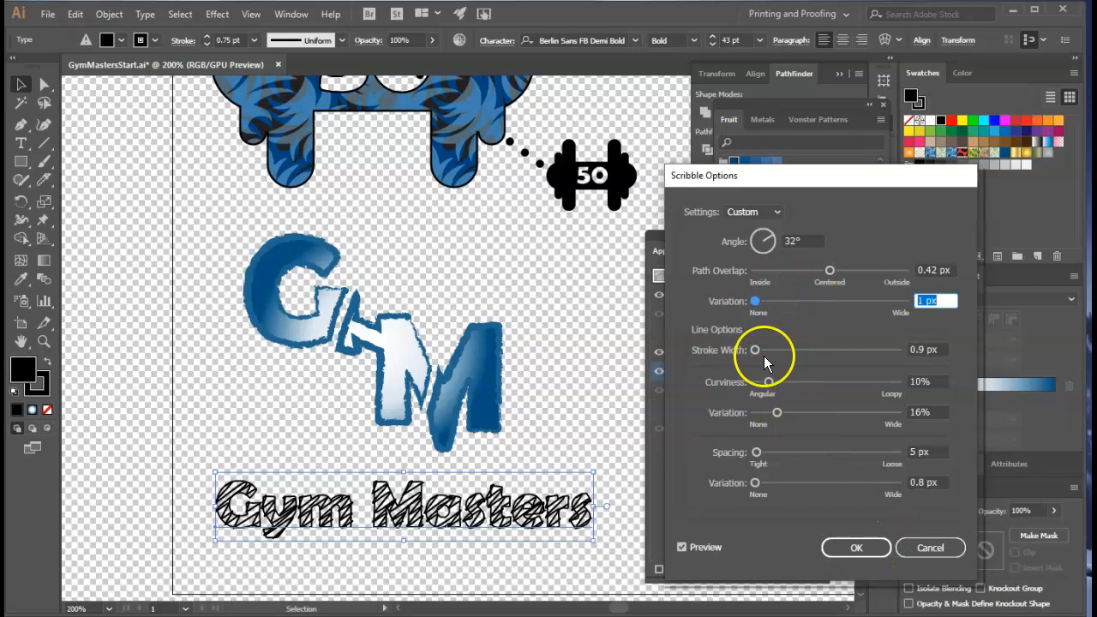
{"action": "left_click_drag", "start_coordinate": [769, 386], "coordinate": [769, 416]}
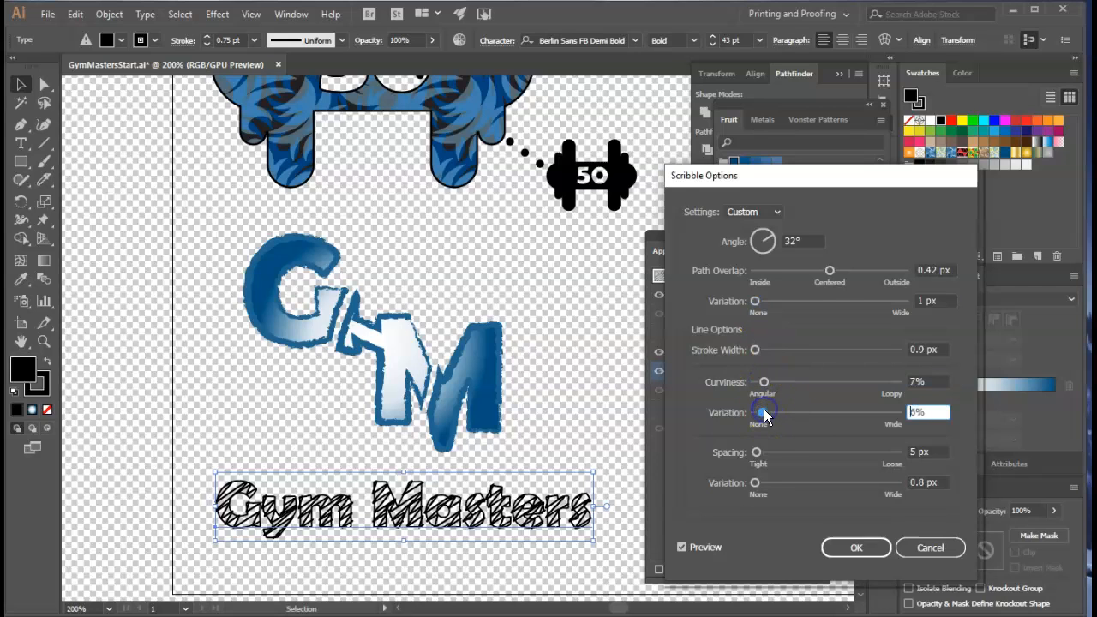
{"action": "left_click_drag", "start_coordinate": [755, 459], "coordinate": [756, 458]}
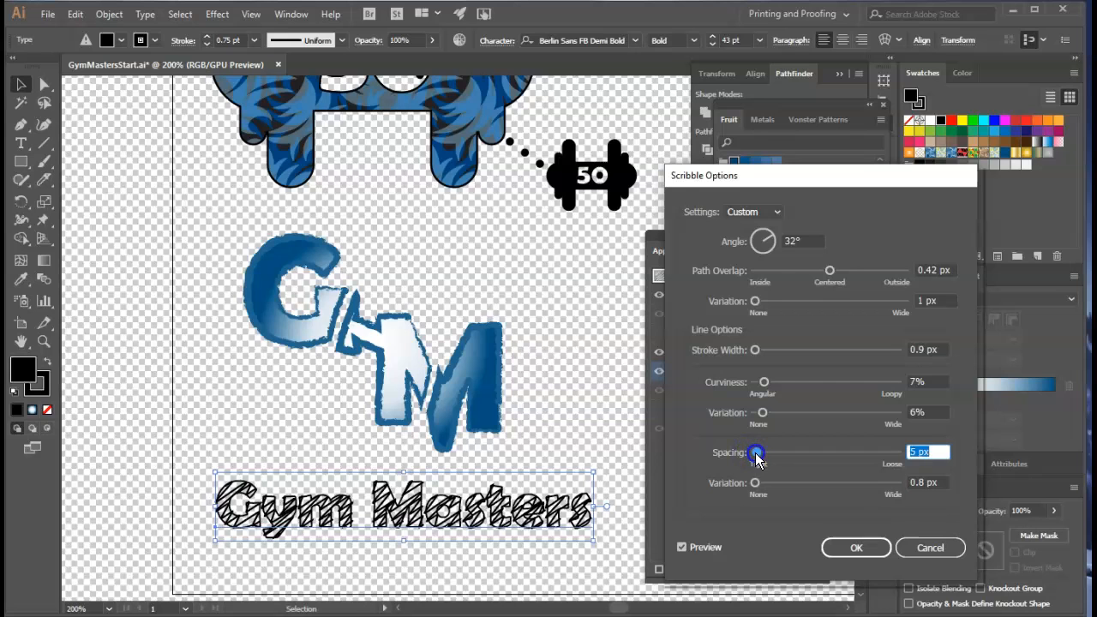
{"action": "left_click", "coordinate": [856, 547]}
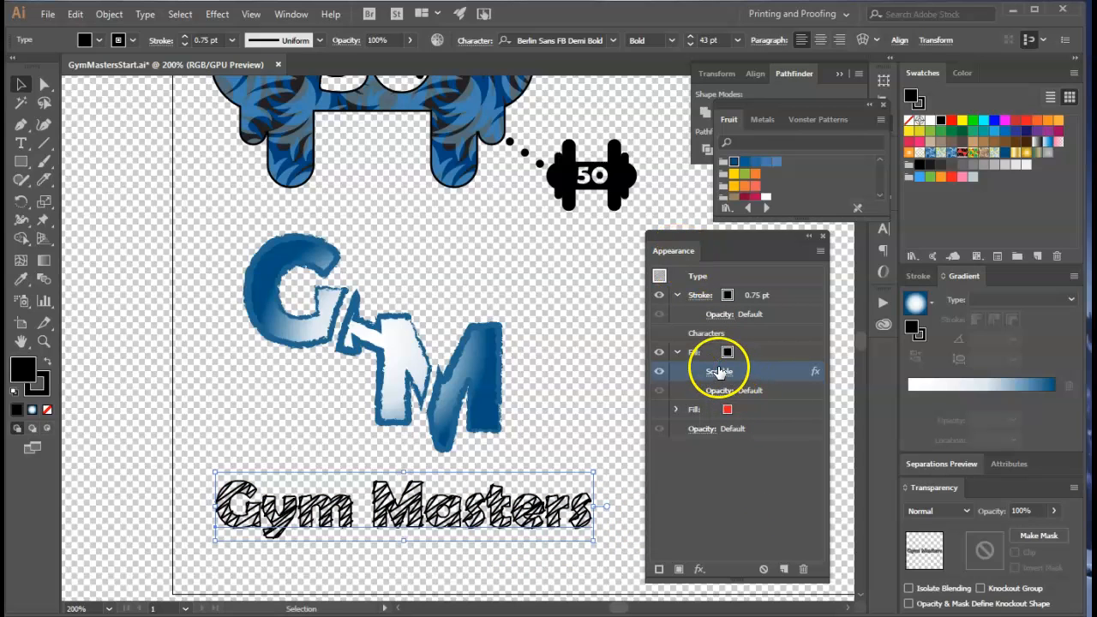
Remove the Scribble effect from the Gym Masters text, apply the Pencil graphic style with the rough double outline, and deselect the text
{"action": "left_click", "coordinate": [802, 570]}
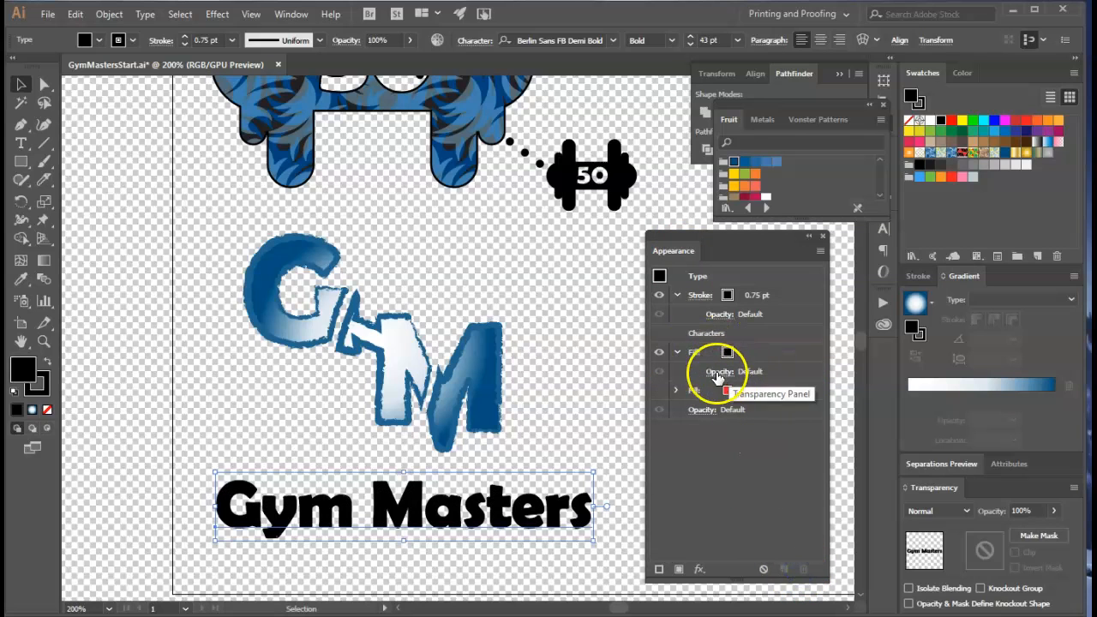
{"action": "left_click", "coordinate": [913, 256]}
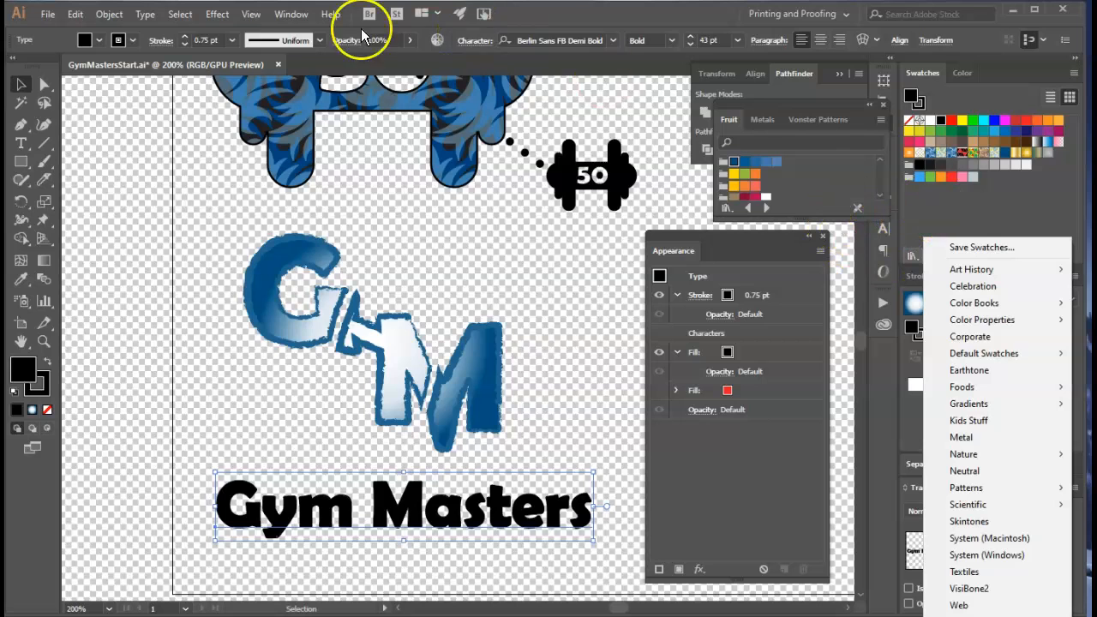
{"action": "left_click", "coordinate": [274, 22]}
{"action": "left_click", "coordinate": [462, 378]}
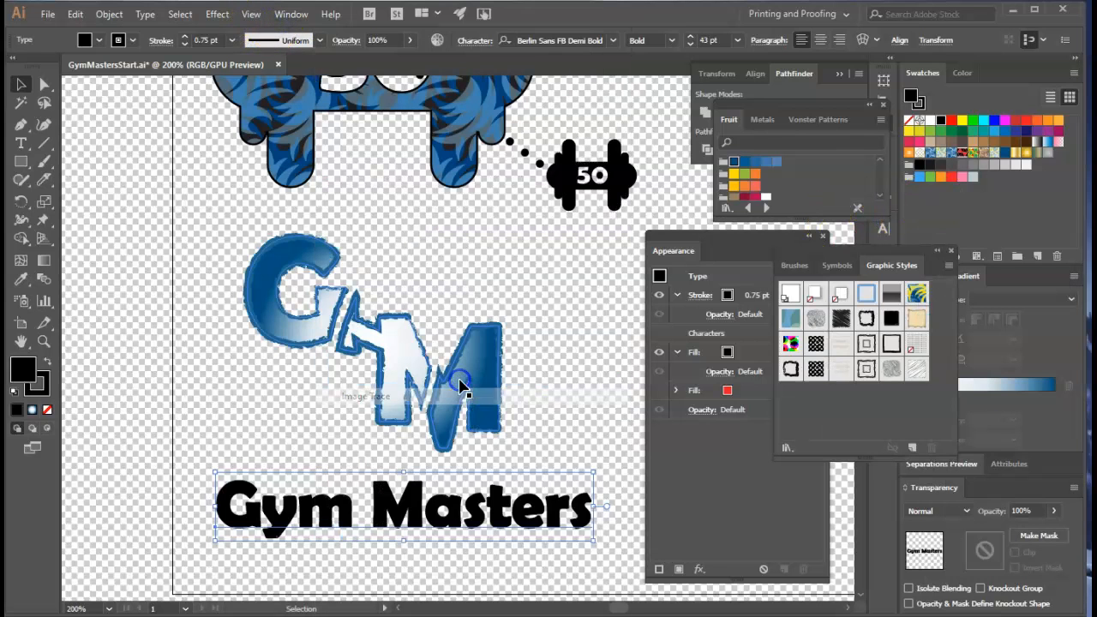
{"action": "left_click", "coordinate": [867, 344]}
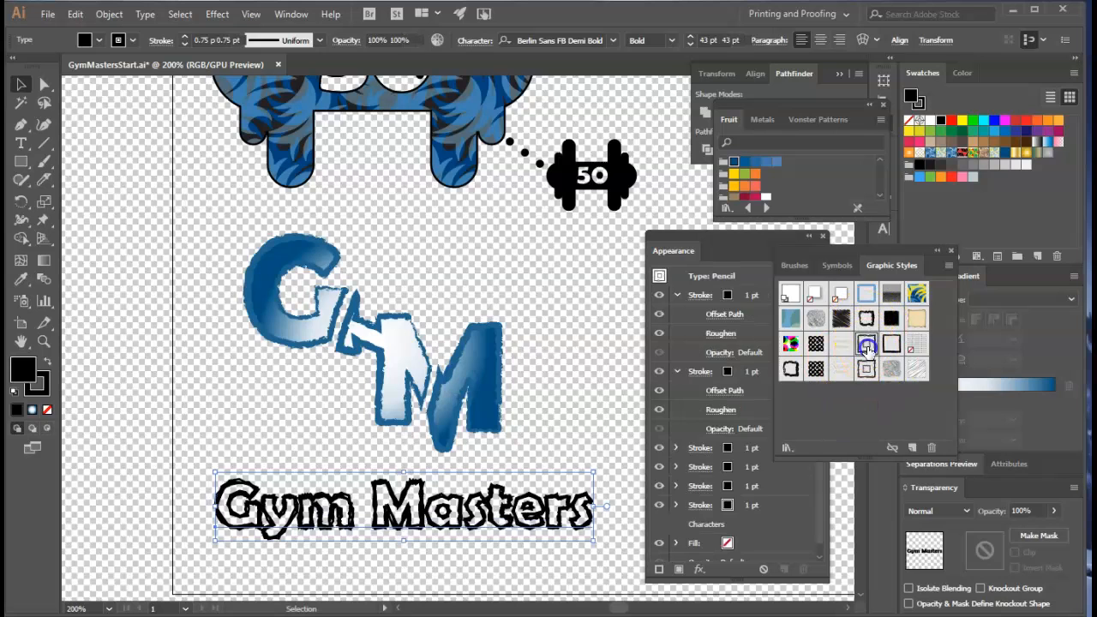
{"action": "left_click", "coordinate": [632, 459]}
View the artwork at 100% and move the GM lettering to the artboard's lower right, shifting the Appearance panel out of the way
{"action": "key", "text": "ctrl+1"}
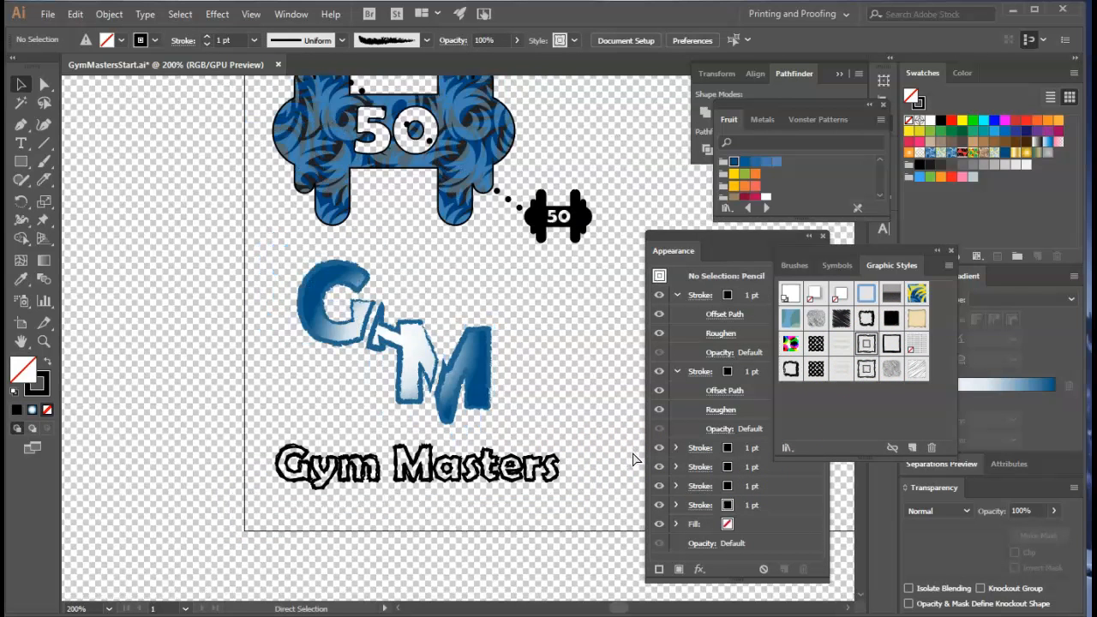
{"action": "left_click", "coordinate": [665, 281]}
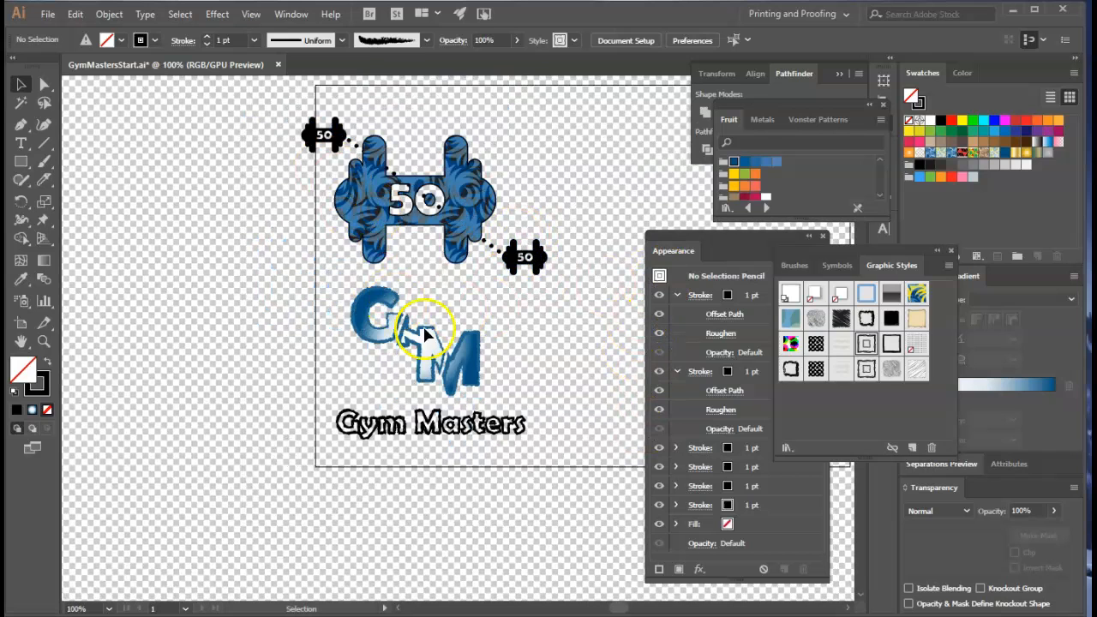
{"action": "left_click_drag", "start_coordinate": [458, 369], "coordinate": [614, 408]}
{"action": "left_click_drag", "start_coordinate": [734, 249], "coordinate": [899, 303]}
{"action": "left_click_drag", "start_coordinate": [600, 392], "coordinate": [692, 387]}
Try a new position for the patterned dumbbell, undo that move, and place the Gym Masters text directly beneath the dumbbell
{"action": "left_click_drag", "start_coordinate": [452, 238], "coordinate": [513, 227]}
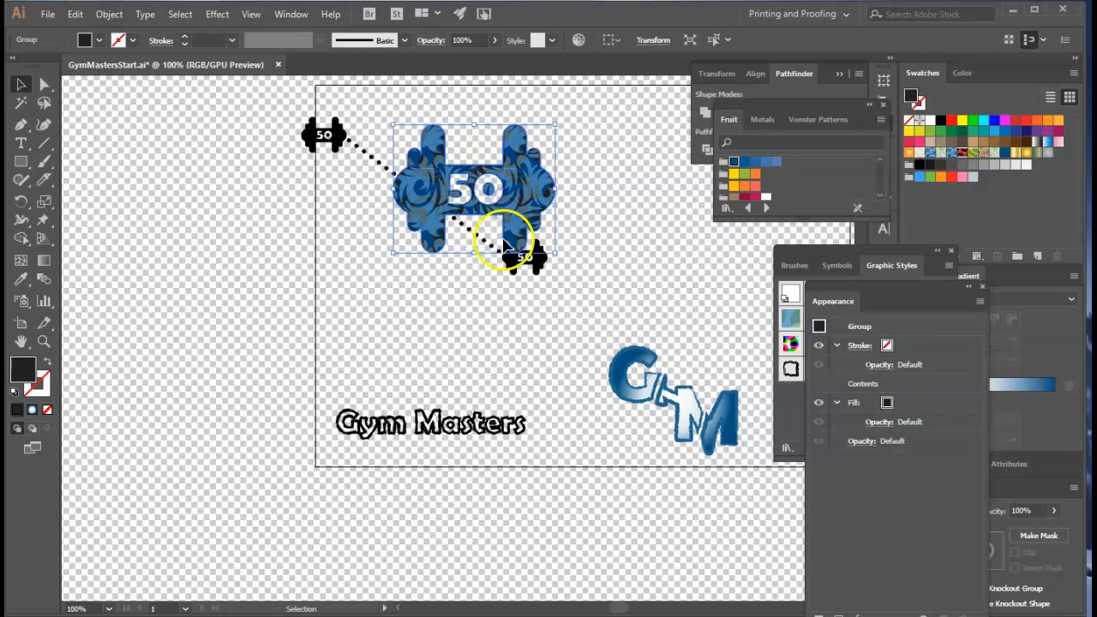
{"action": "key", "text": "ctrl+z"}
{"action": "left_click", "coordinate": [448, 312]}
{"action": "left_click_drag", "start_coordinate": [426, 427], "coordinate": [422, 310]}
{"action": "left_click", "coordinate": [484, 372]}
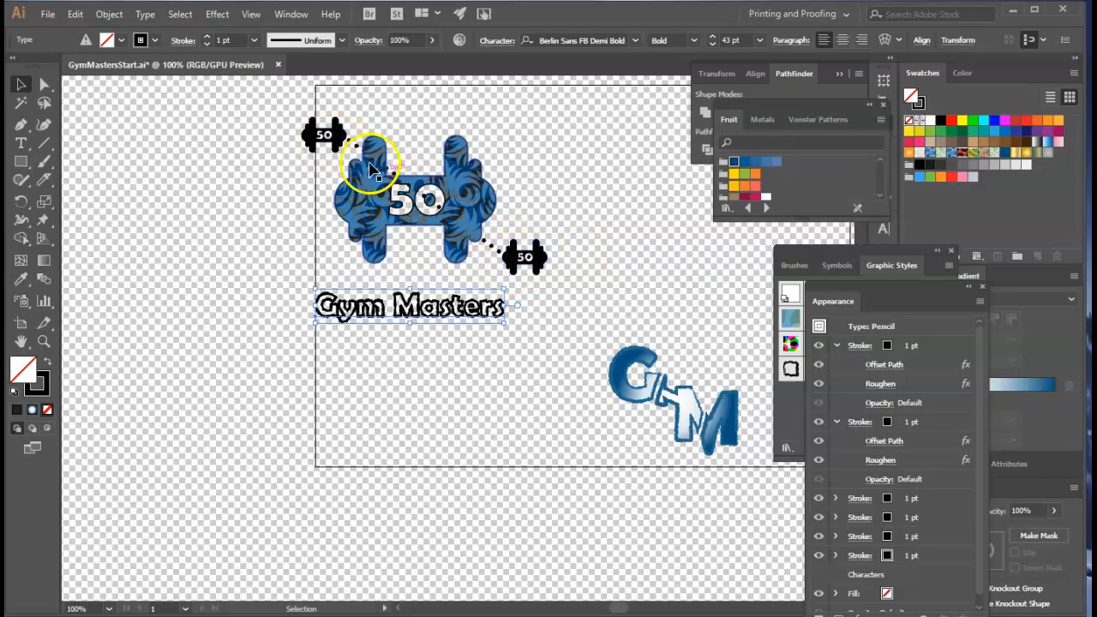
Group the patterned dumbbell with the two small black dumbbells and their dotted line
{"action": "right_click", "coordinate": [539, 260]}
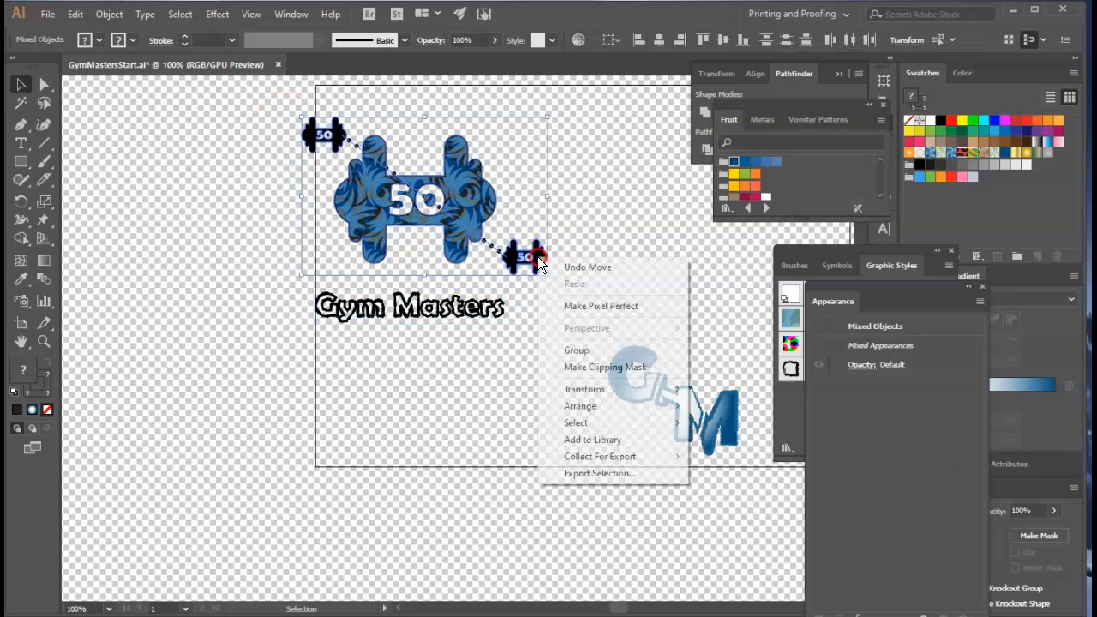
{"action": "left_click", "coordinate": [570, 343]}
{"action": "left_click", "coordinate": [433, 336]}
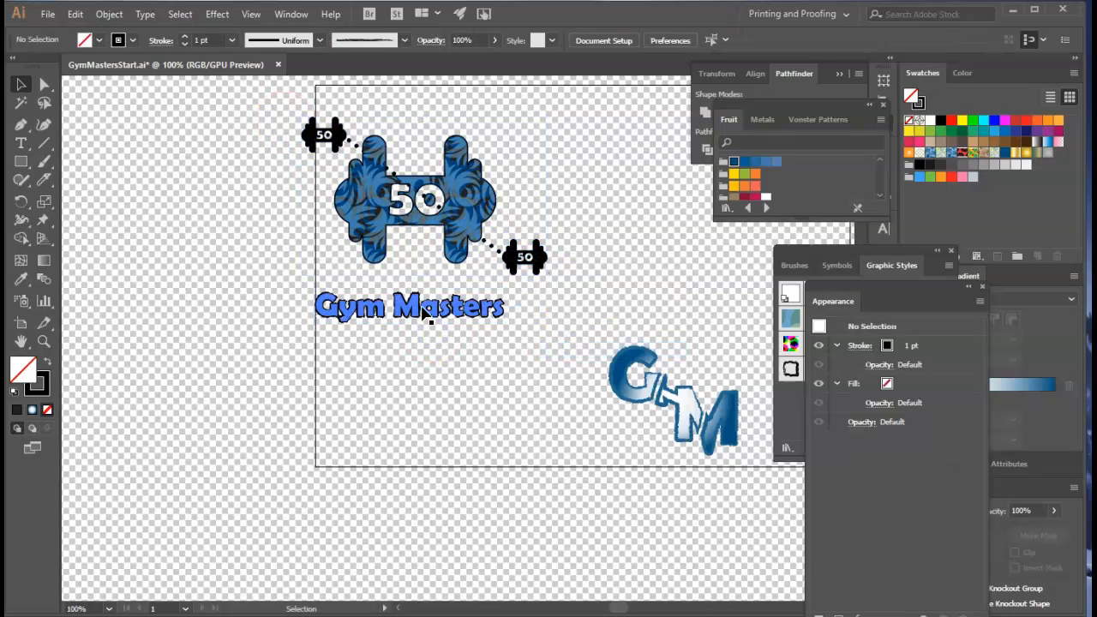
Center the dumbbell group and the Gym Masters text horizontally on each other, and move the text up closer to the dumbbell
{"action": "left_click_drag", "start_coordinate": [421, 312], "coordinate": [395, 115]}
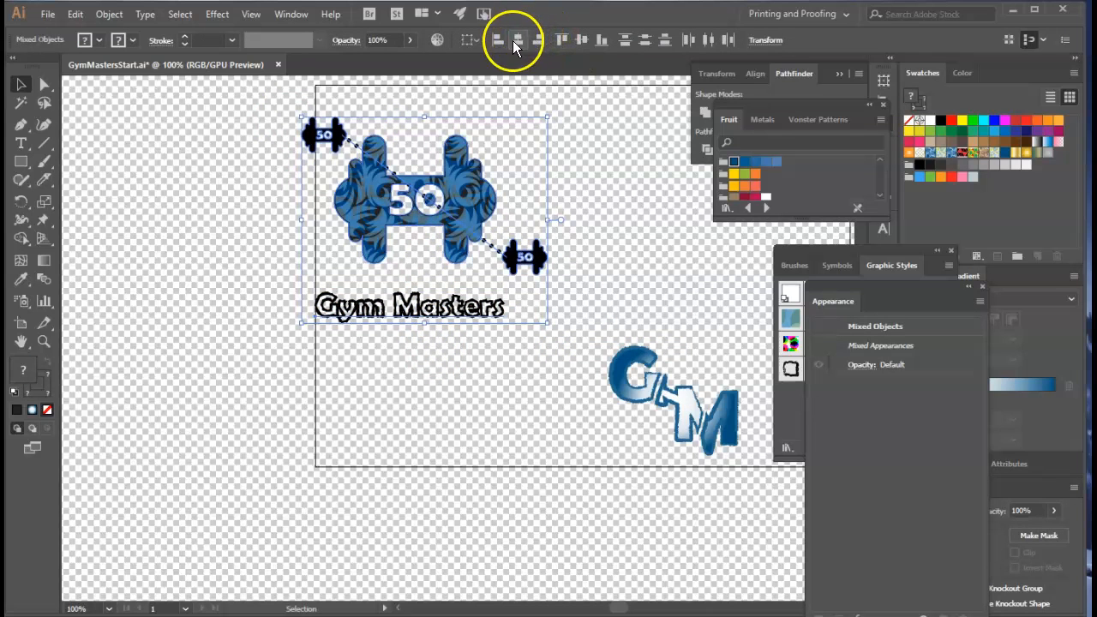
{"action": "left_click", "coordinate": [514, 40]}
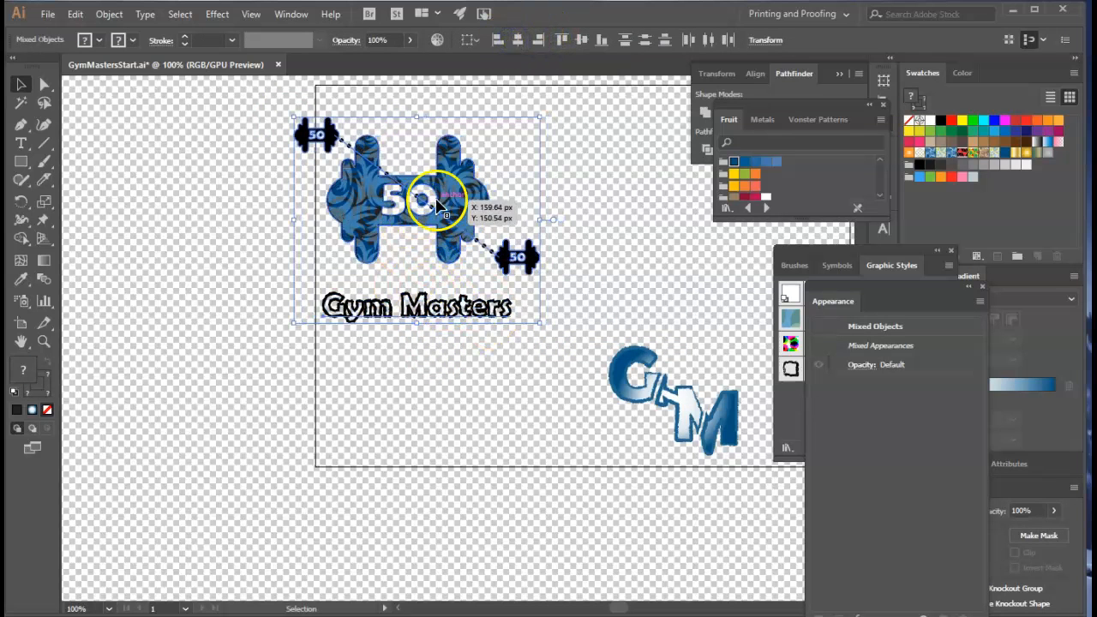
{"action": "left_click", "coordinate": [490, 390]}
{"action": "left_click_drag", "start_coordinate": [289, 135], "coordinate": [518, 319]}
{"action": "left_click", "coordinate": [489, 405]}
{"action": "left_click_drag", "start_coordinate": [413, 312], "coordinate": [413, 295]}
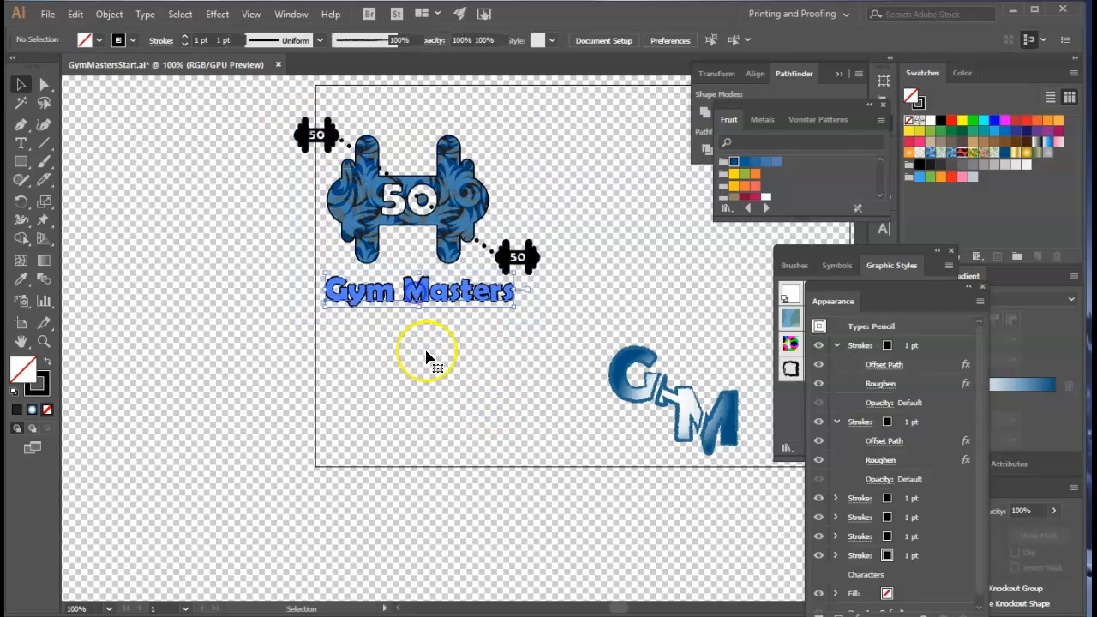
Group the dumbbell artwork with the Gym Masters text and move the new group fully inside the artboard's upper-left area
{"action": "left_click", "coordinate": [453, 345]}
{"action": "left_click_drag", "start_coordinate": [288, 126], "coordinate": [558, 331]}
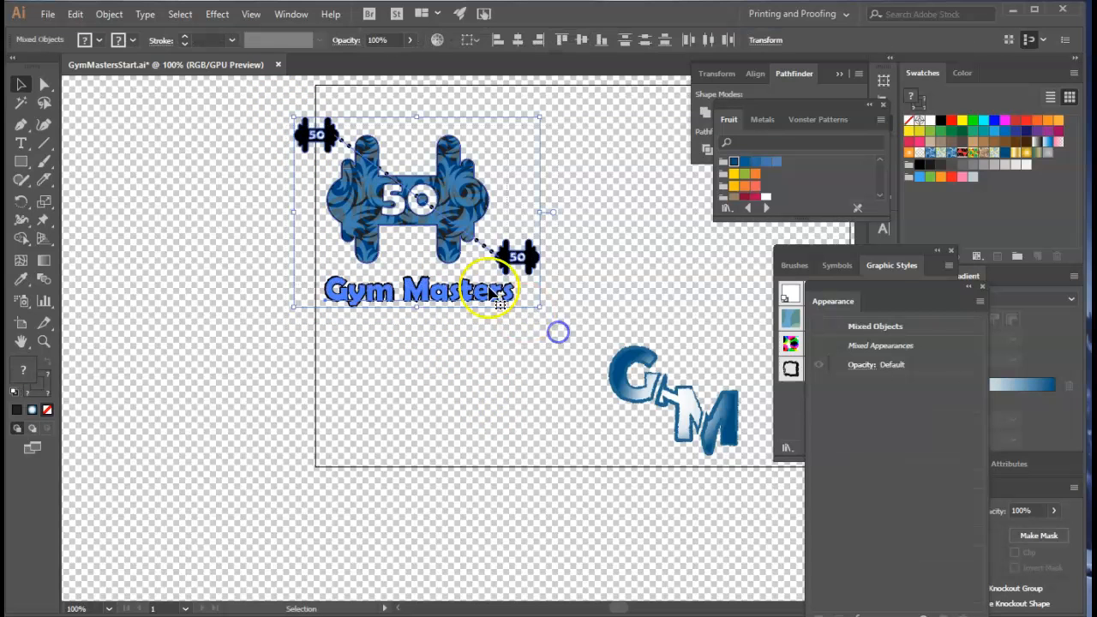
{"action": "right_click", "coordinate": [489, 278]}
{"action": "left_click", "coordinate": [530, 367]}
{"action": "left_click_drag", "start_coordinate": [502, 256], "coordinate": [551, 254]}
Hide the transparency grid so the artboard has a plain white background, and deselect the logo group
{"action": "left_click", "coordinate": [292, 15]}
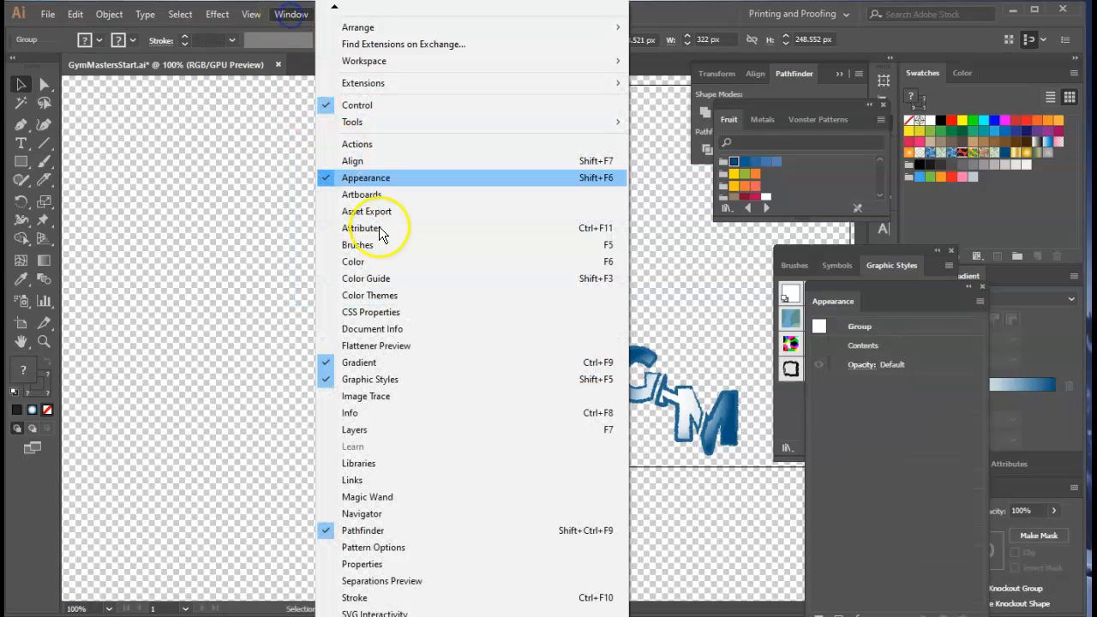
{"action": "left_click", "coordinate": [290, 15]}
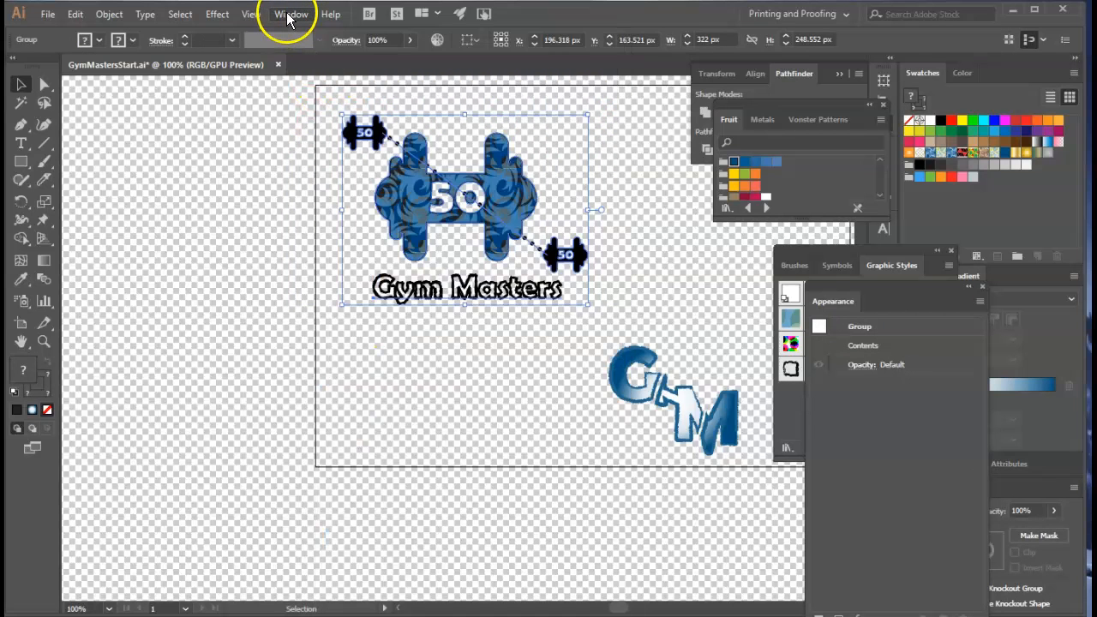
{"action": "left_click", "coordinate": [289, 14]}
{"action": "left_click", "coordinate": [257, 14]}
{"action": "left_click", "coordinate": [257, 14]}
{"action": "left_click", "coordinate": [322, 390]}
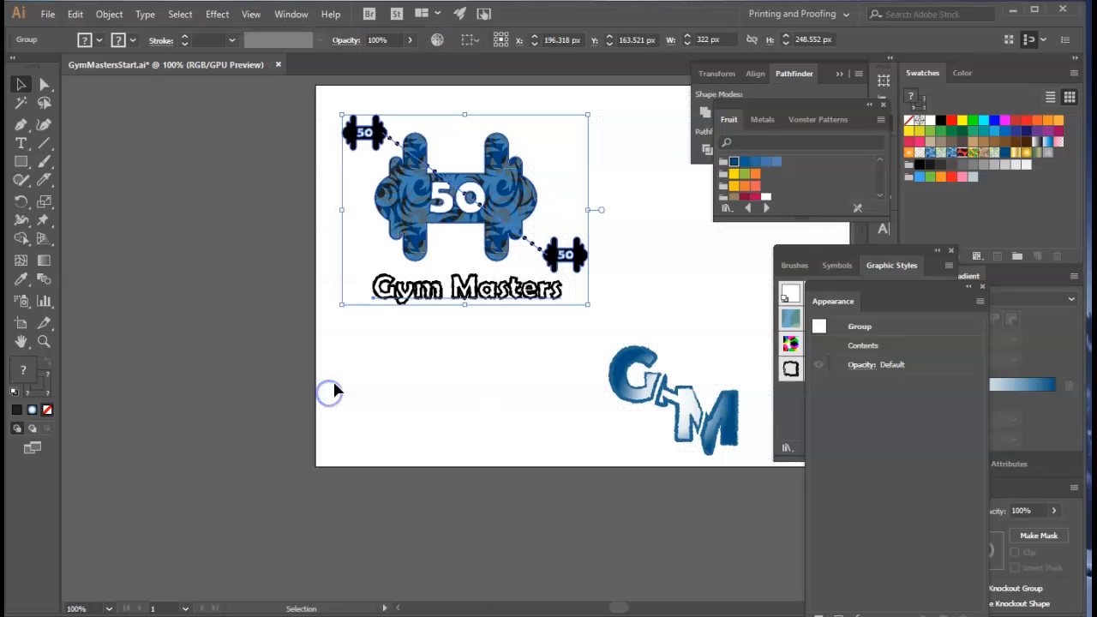
{"action": "left_click", "coordinate": [464, 370]}
Examine the dumbbell logo, the Gym Masters text and the GM lettering at 150%, and return to the 100% view
{"action": "left_click", "coordinate": [44, 341]}
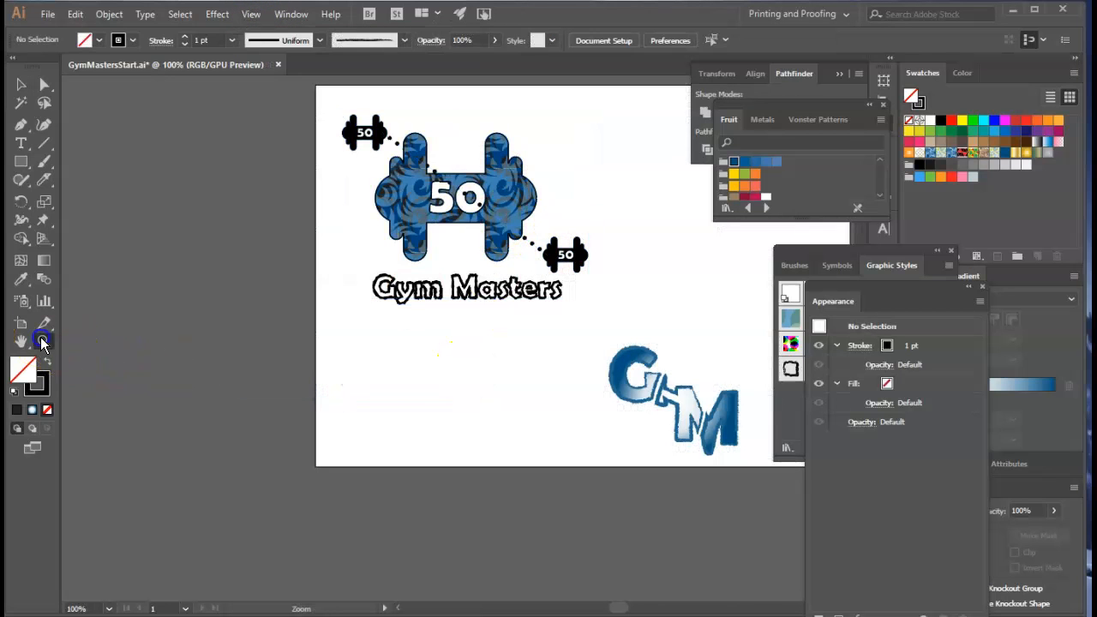
{"action": "left_click", "coordinate": [487, 225]}
{"action": "scroll", "coordinate": [641, 423], "scroll_direction": "down", "scroll_amount": 2}
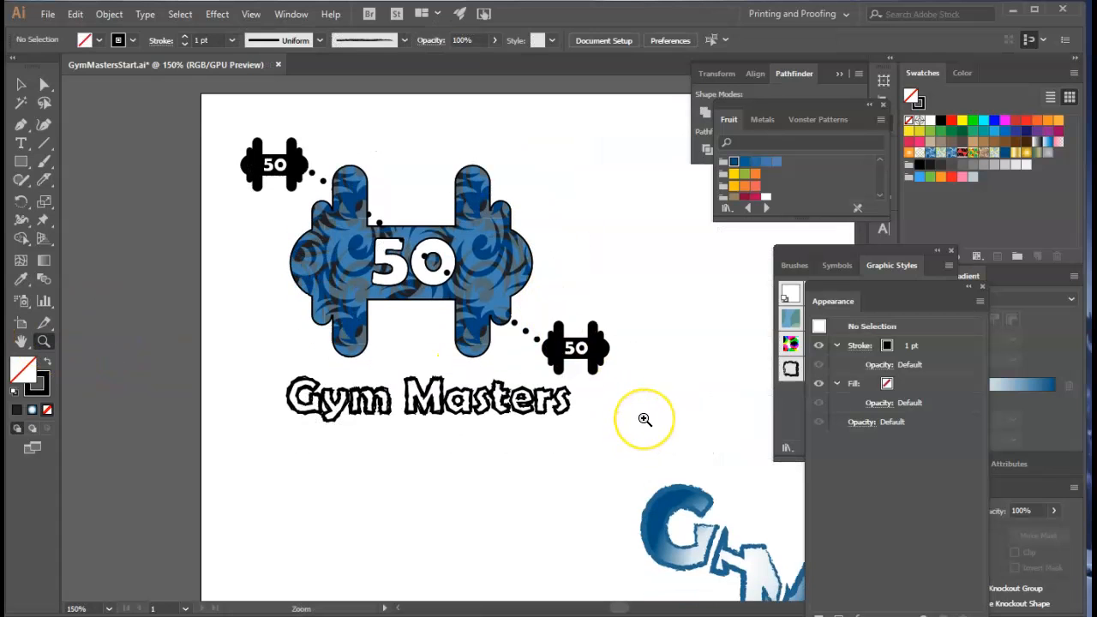
{"action": "left_click_drag", "start_coordinate": [614, 611], "coordinate": [624, 607]}
{"action": "scroll", "coordinate": [574, 510], "scroll_direction": "down", "scroll_amount": 3}
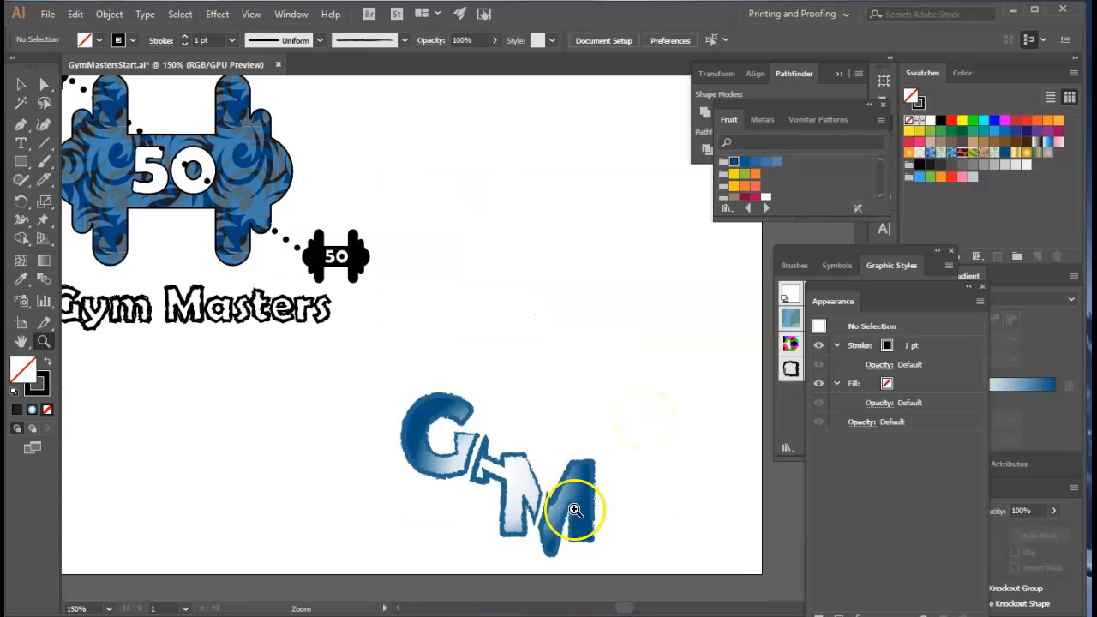
{"action": "left_click_drag", "start_coordinate": [630, 610], "coordinate": [626, 610]}
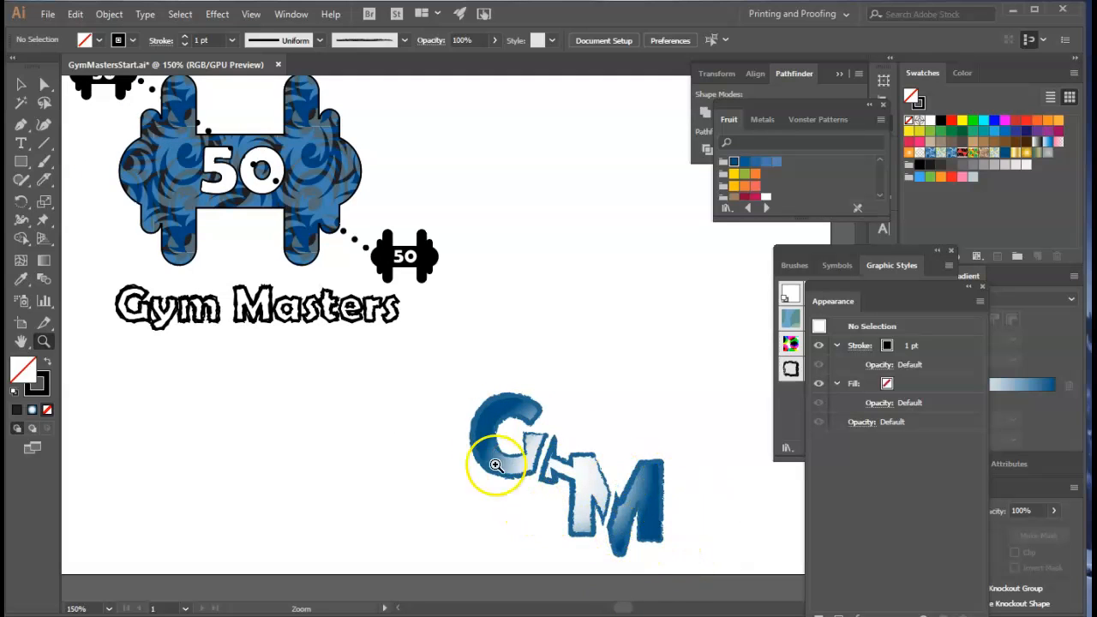
{"action": "left_click", "coordinate": [347, 342], "text": "alt"}
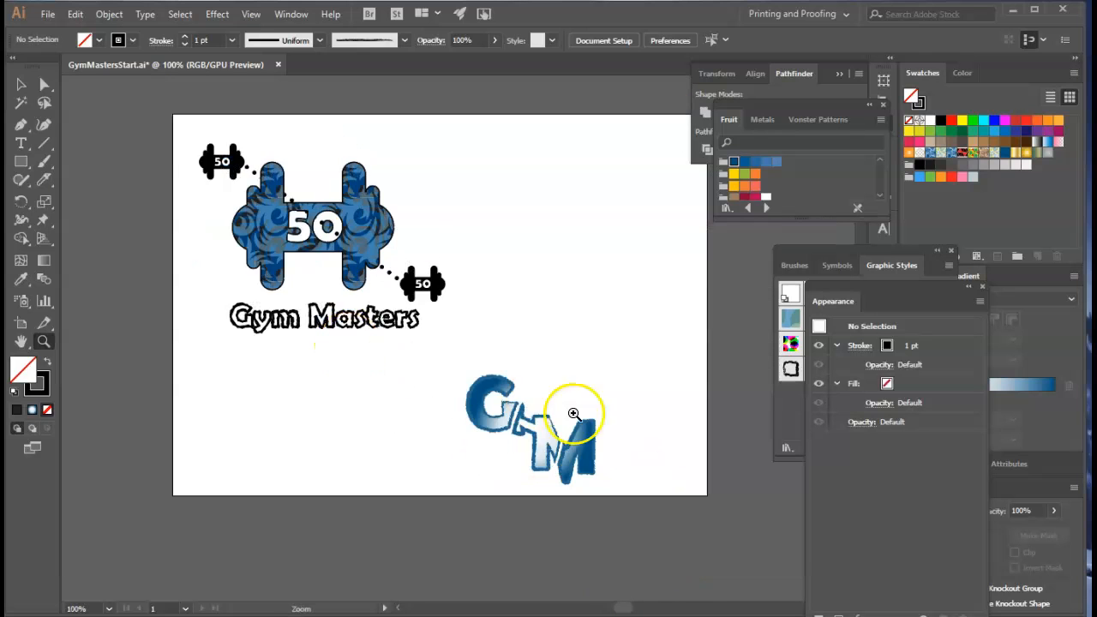